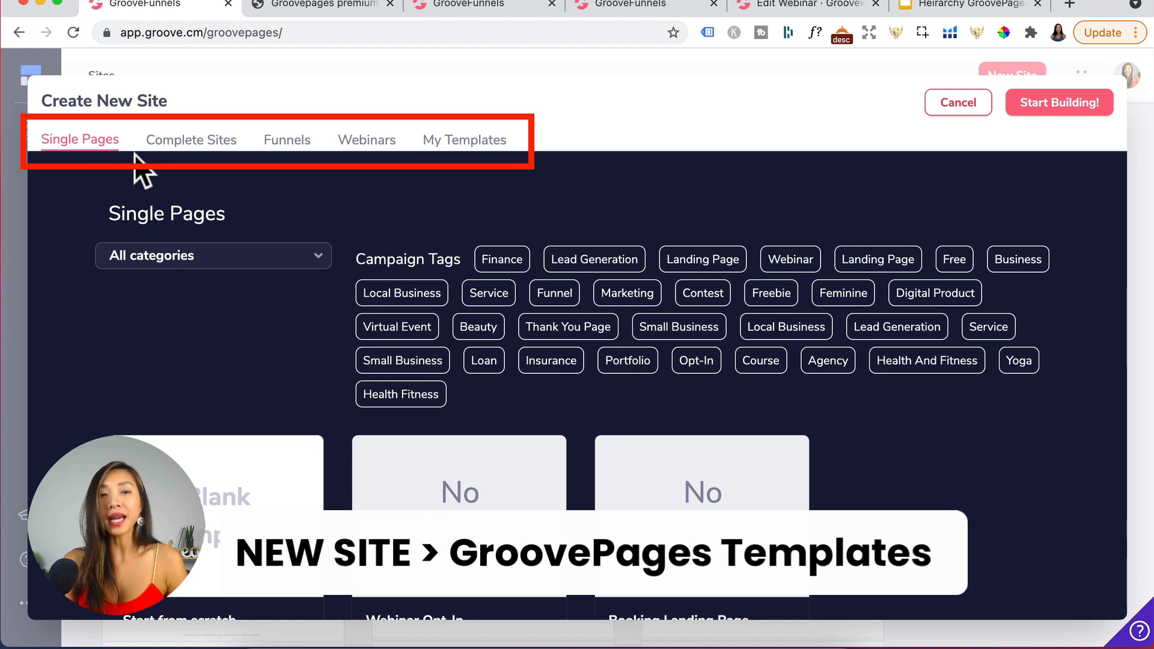
- Browse the Complete Sites, Funnels, Webinars and My Templates template categories in the new site dialog
click(211, 152)
click(301, 155)
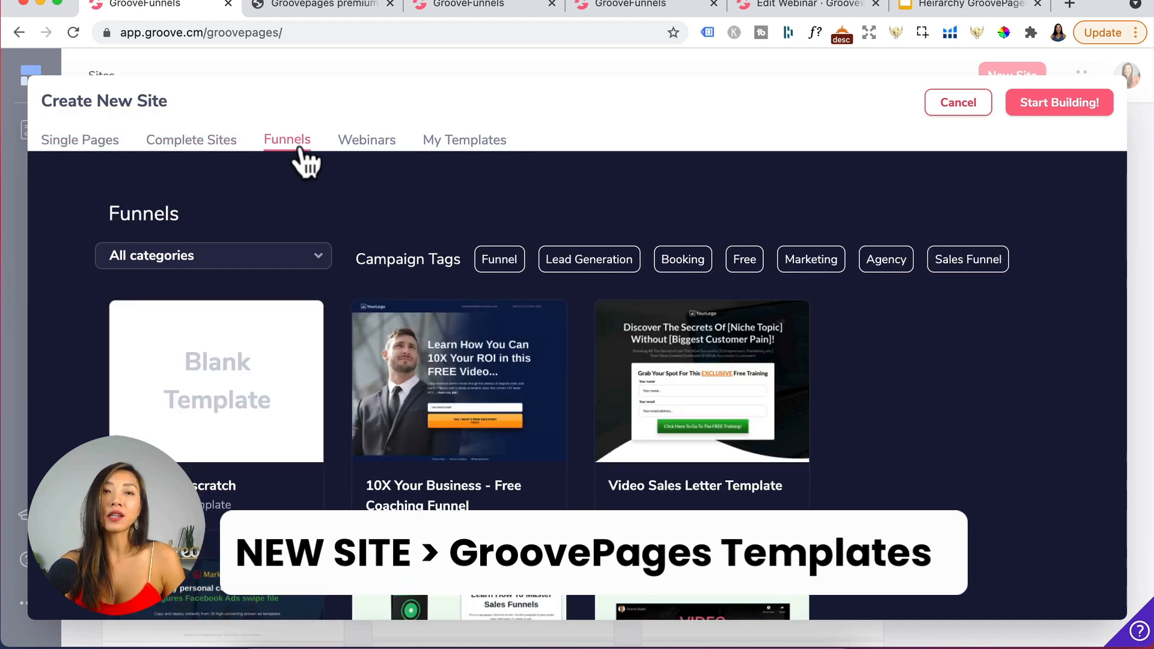
click(382, 154)
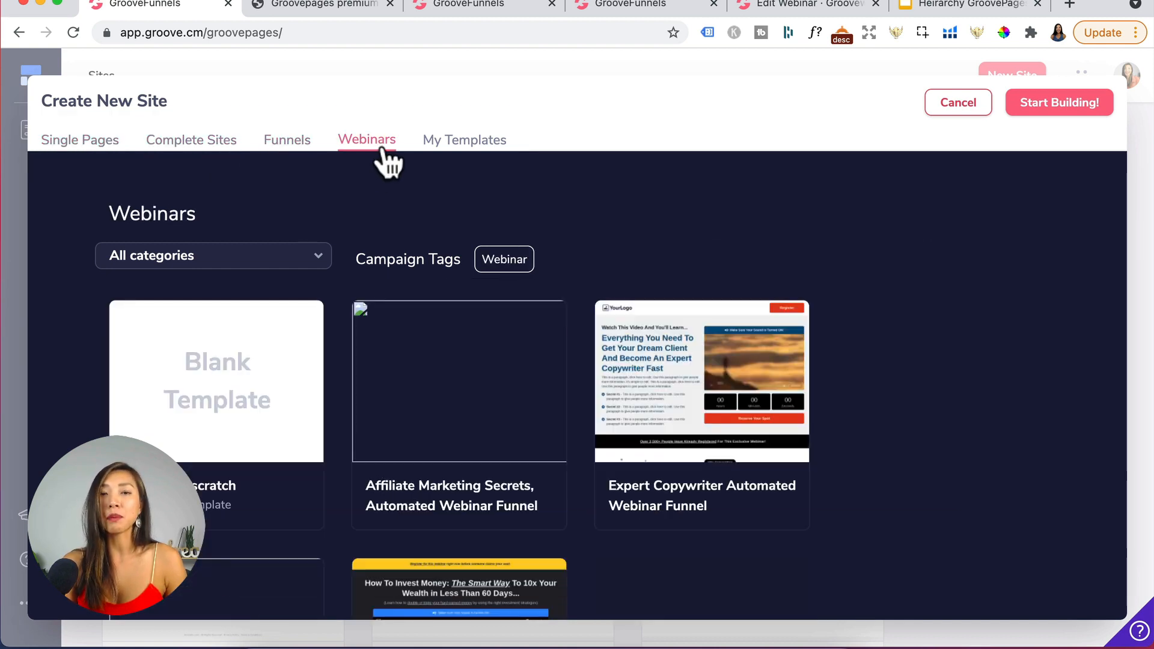
click(468, 150)
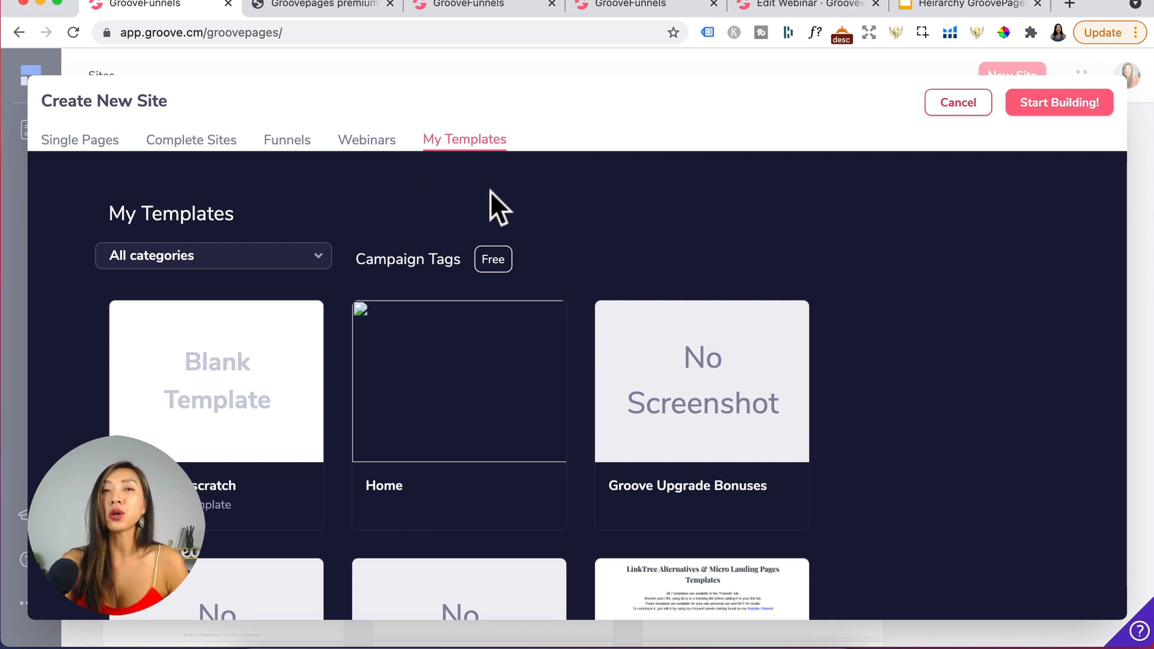
- Filter the Single Pages templates by the Lead Generation campaign tag and scroll through the results
click(103, 142)
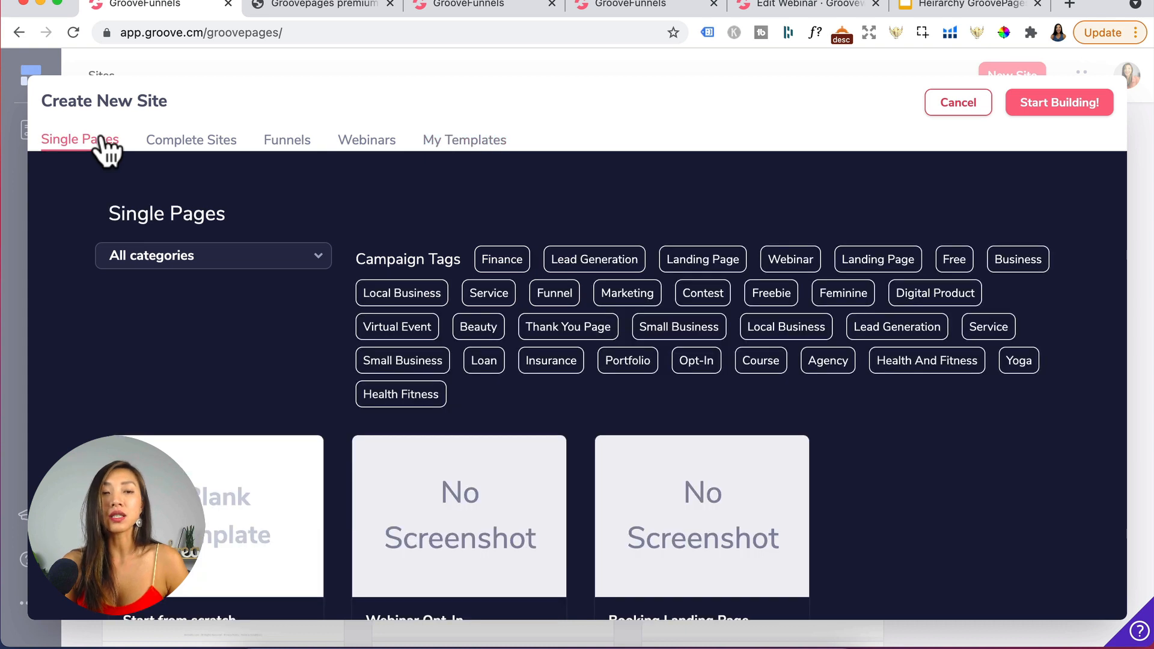
click(229, 254)
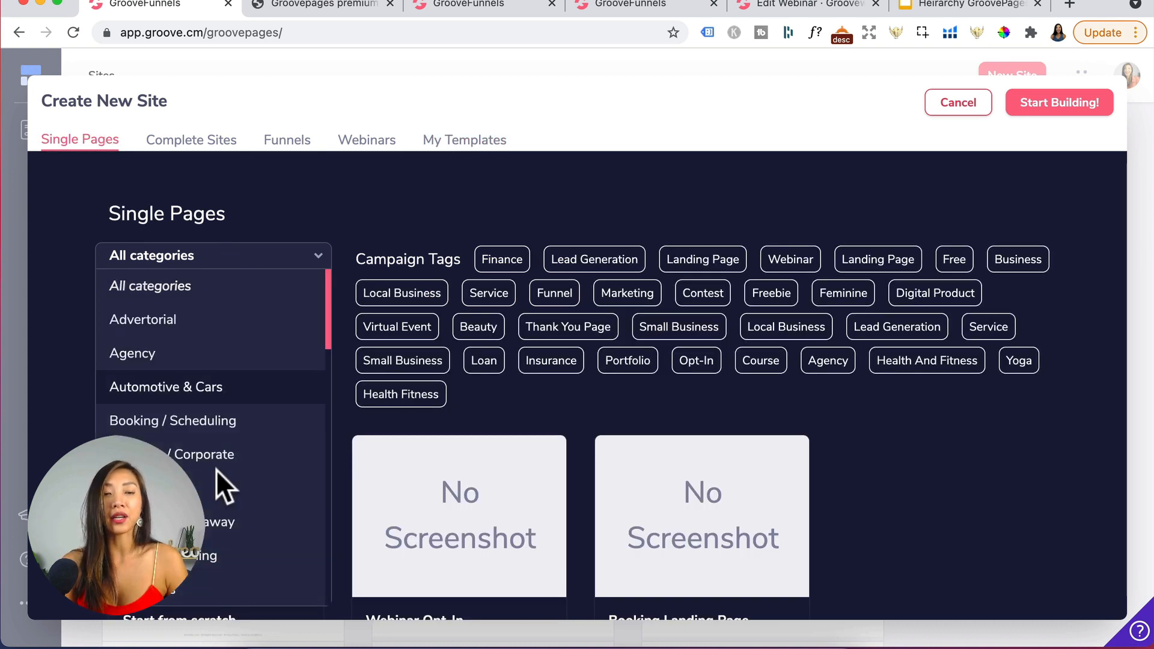
click(618, 260)
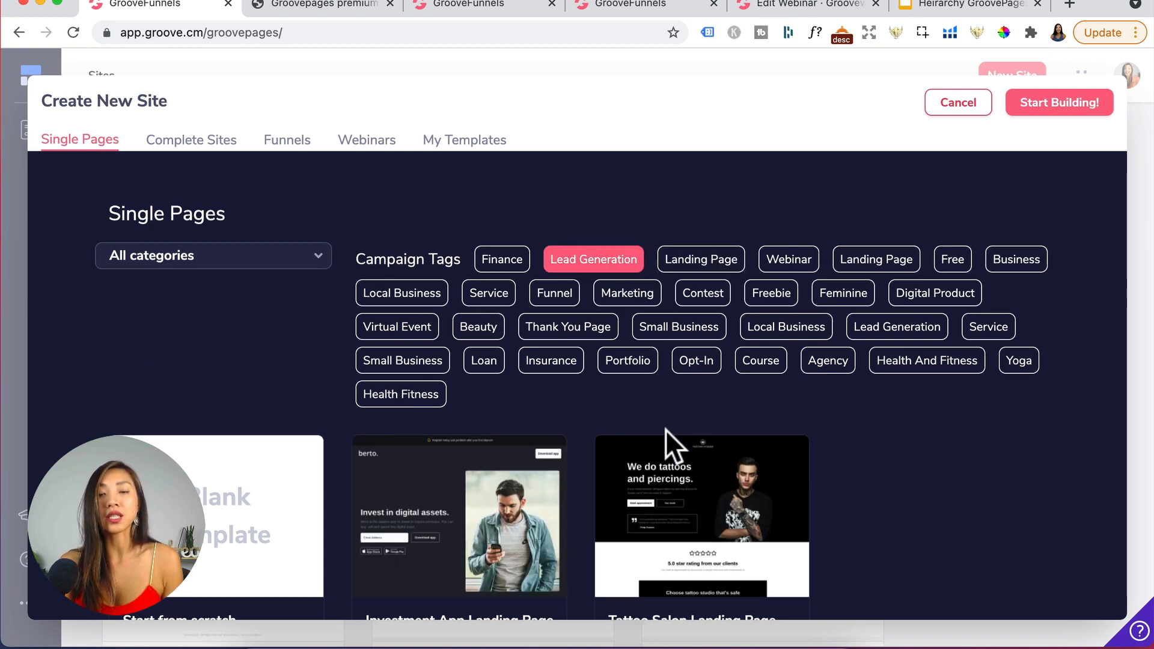
scroll(665, 429, down, 5)
scroll(665, 429, up, 5)
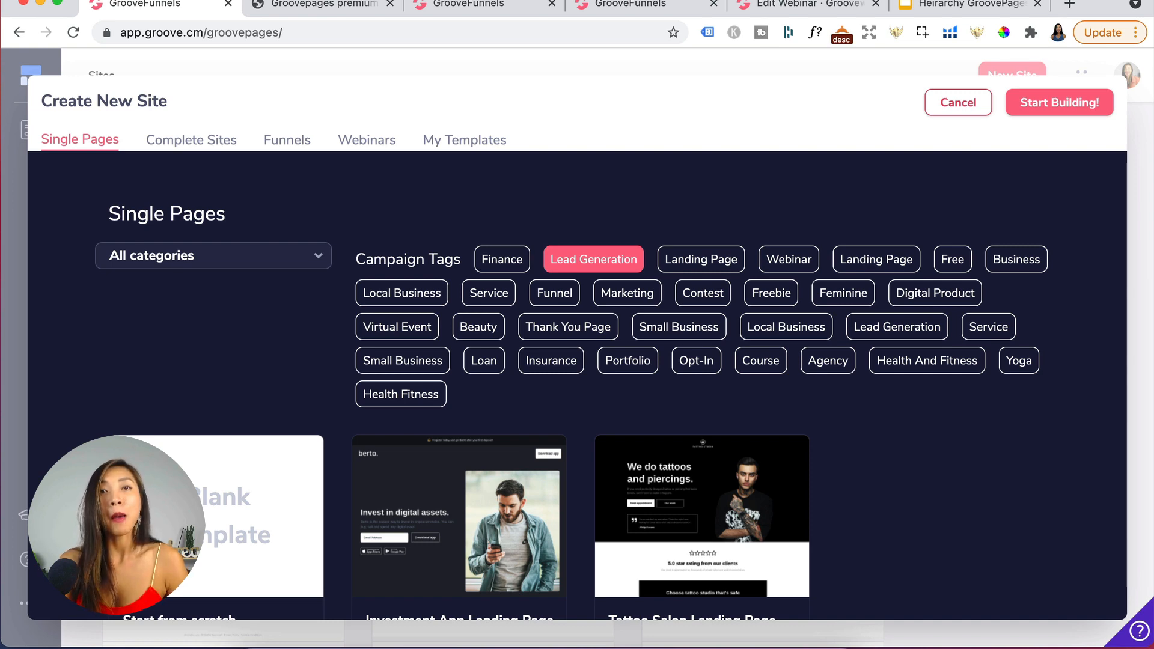
- Examine the GroovePages premium templates overview image in the other browser tab
click(325, 6)
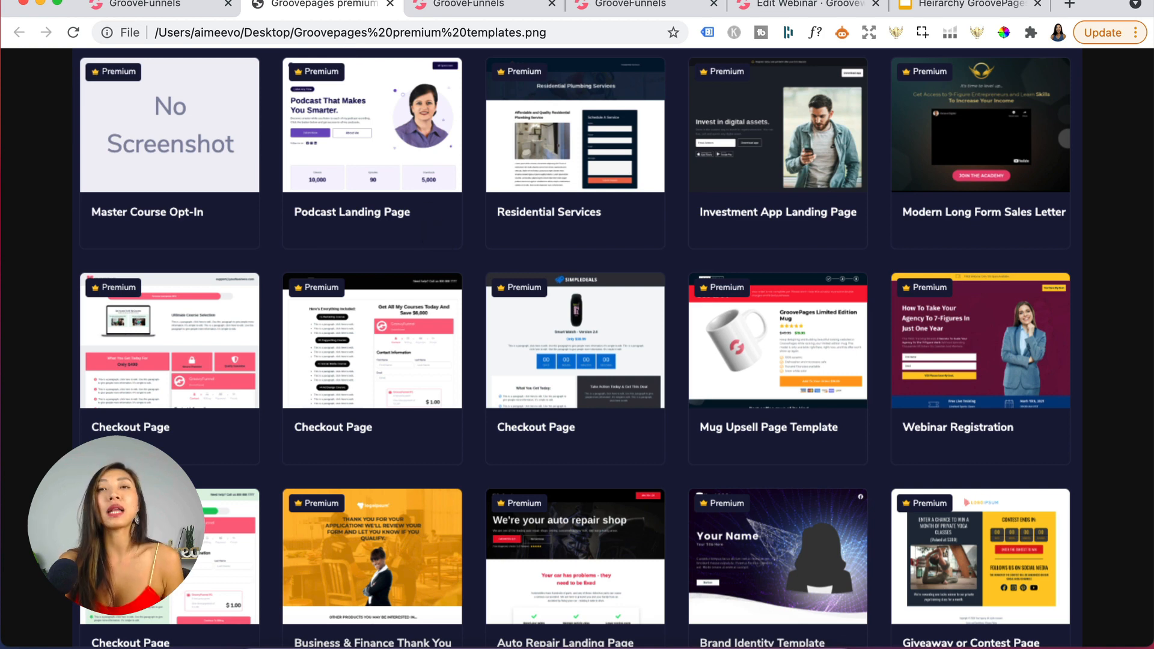
click(312, 75)
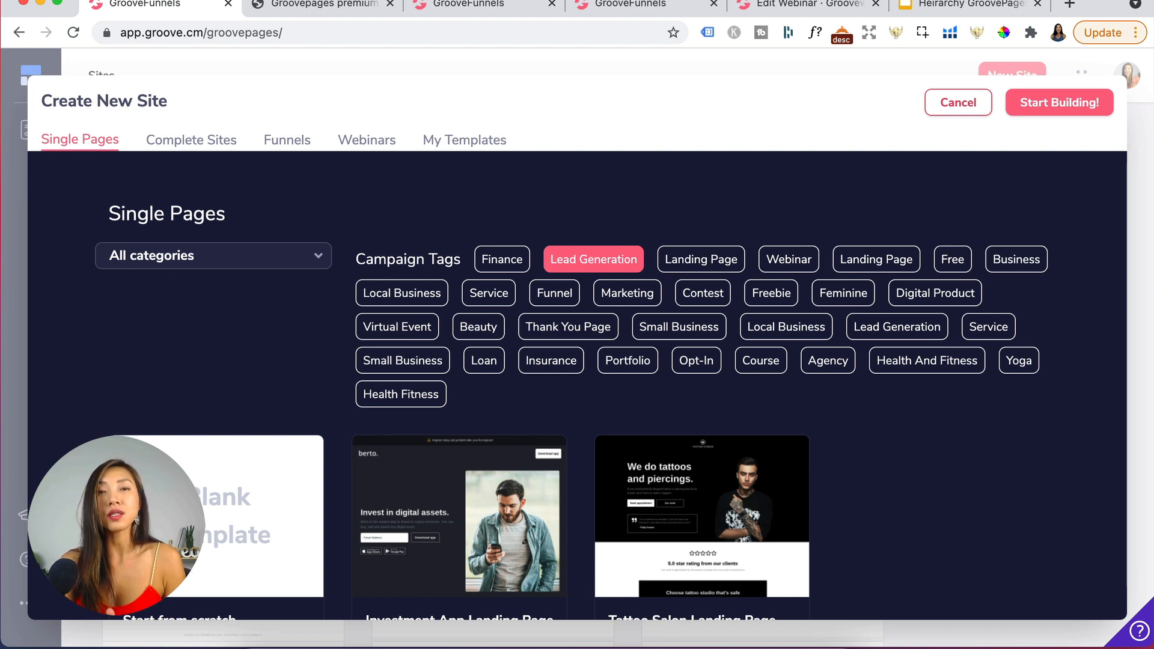
- Clear the Lead Generation tag filter and scroll through all single page templates
scroll(622, 499, down, 2)
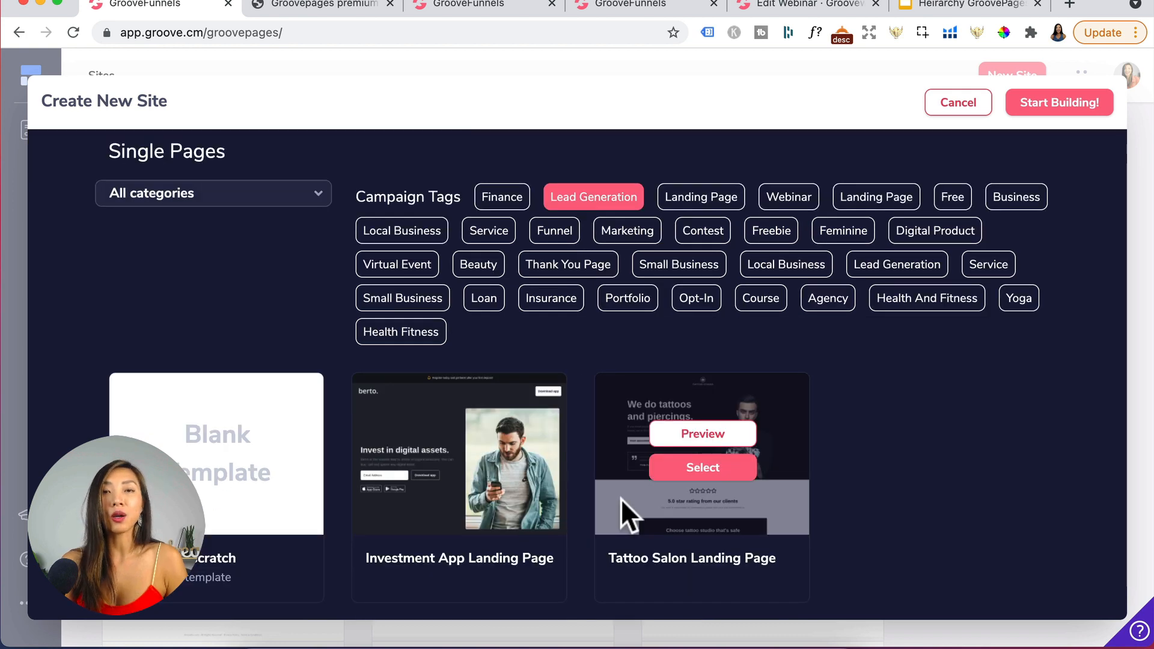
click(619, 204)
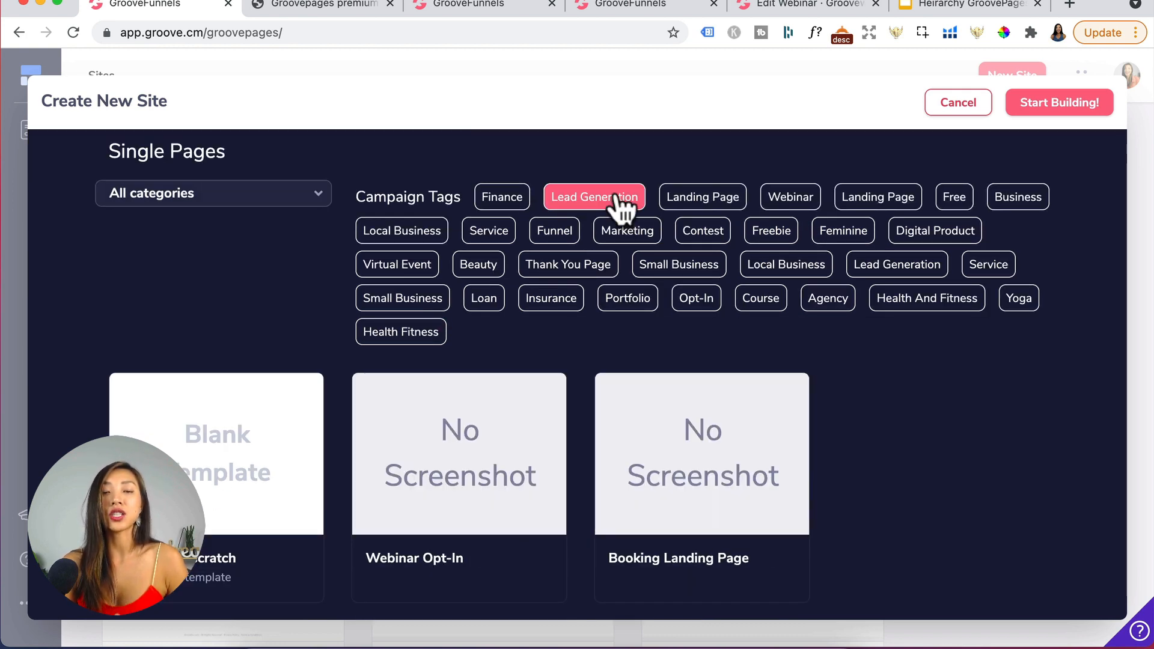
scroll(713, 410, down, 4)
scroll(712, 410, down, 8)
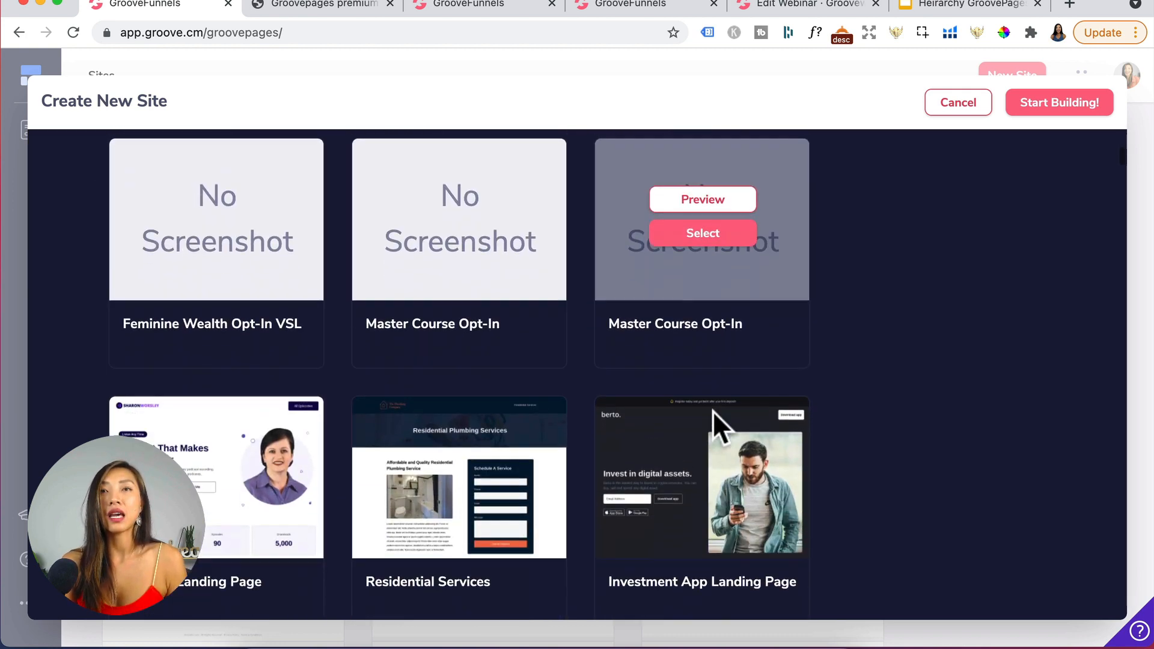
mouse_move(712, 410)
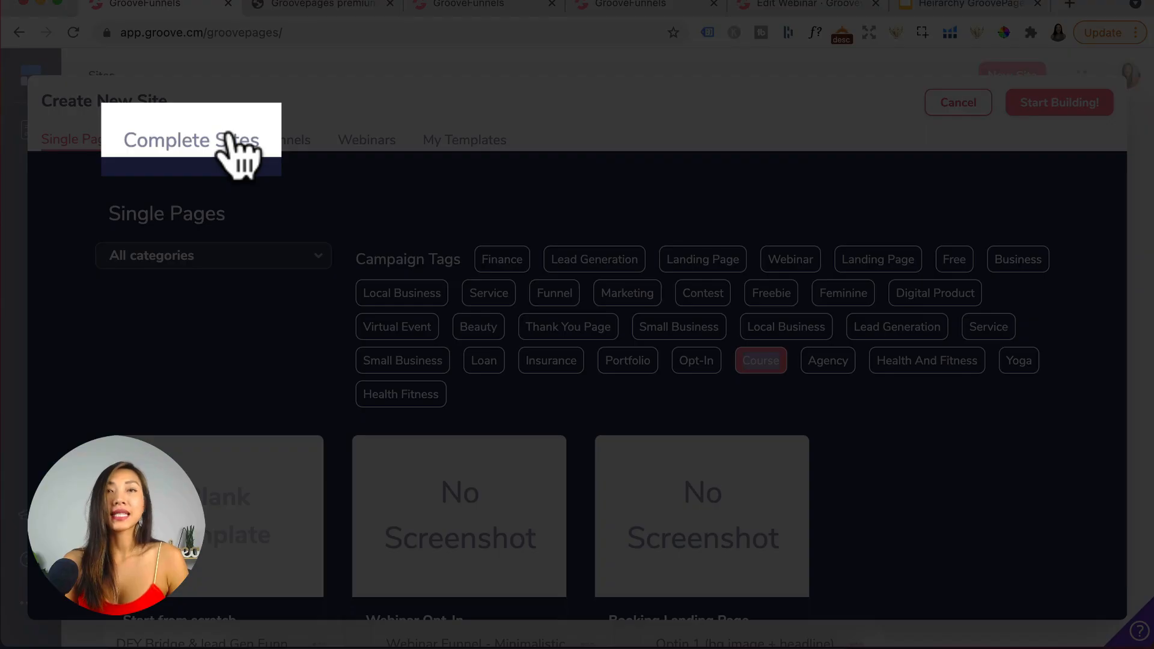
- Create a new site from the Multi-Course Academy Website complete-site template, entering the academy's site name
click(232, 139)
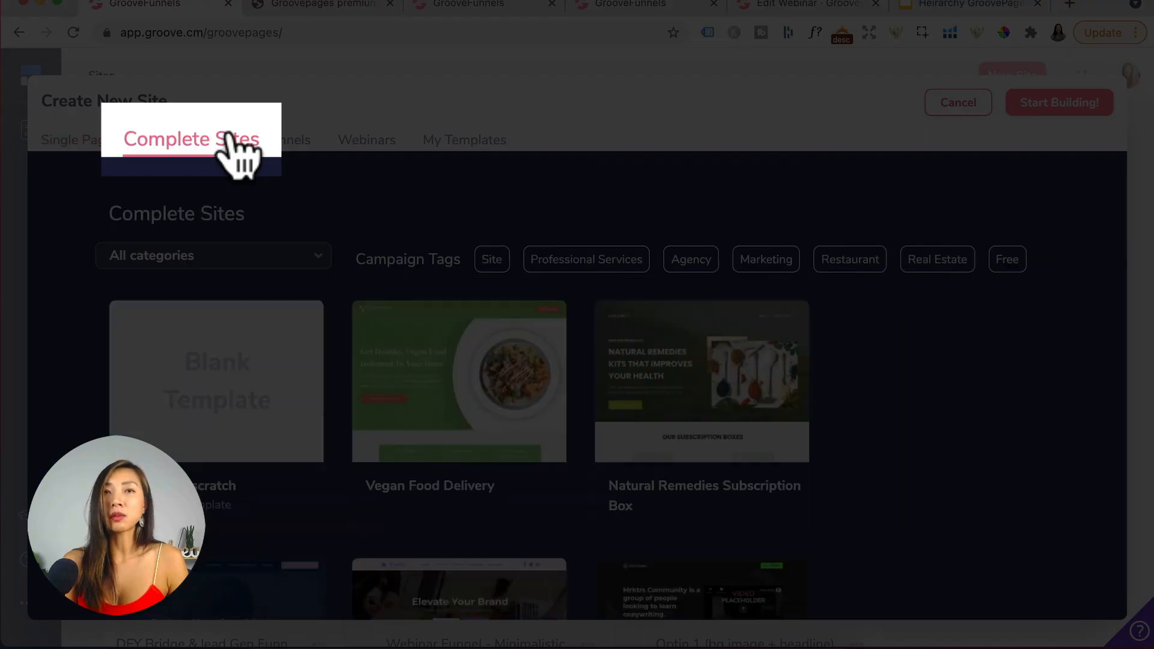
scroll(513, 459, down, 5)
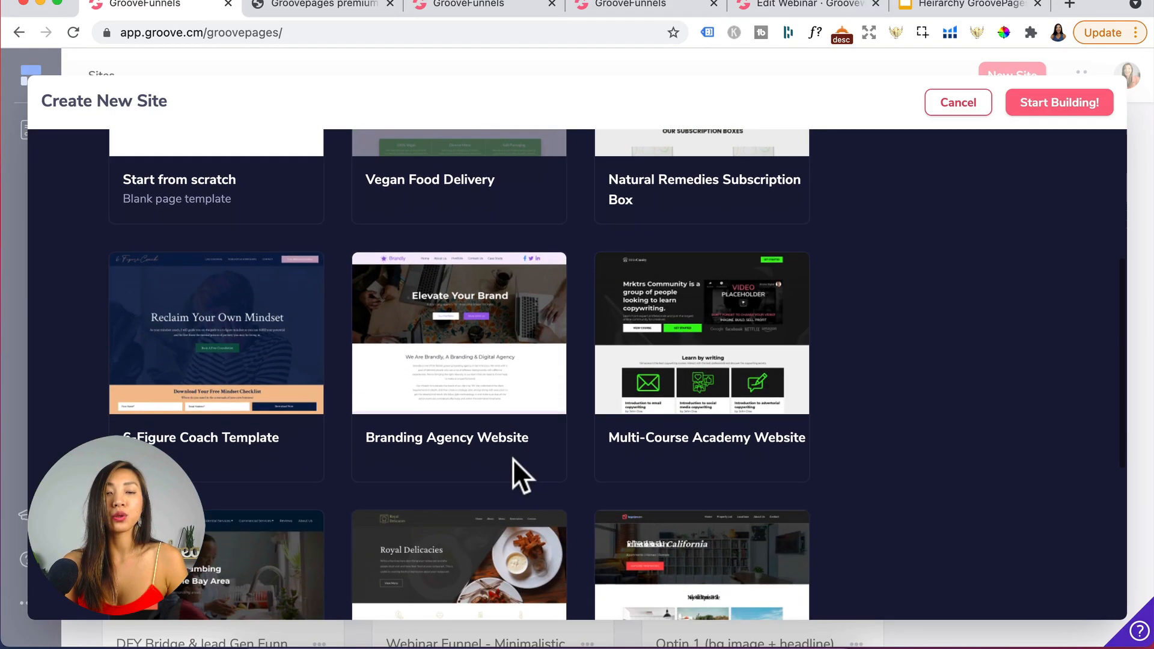
mouse_move(712, 394)
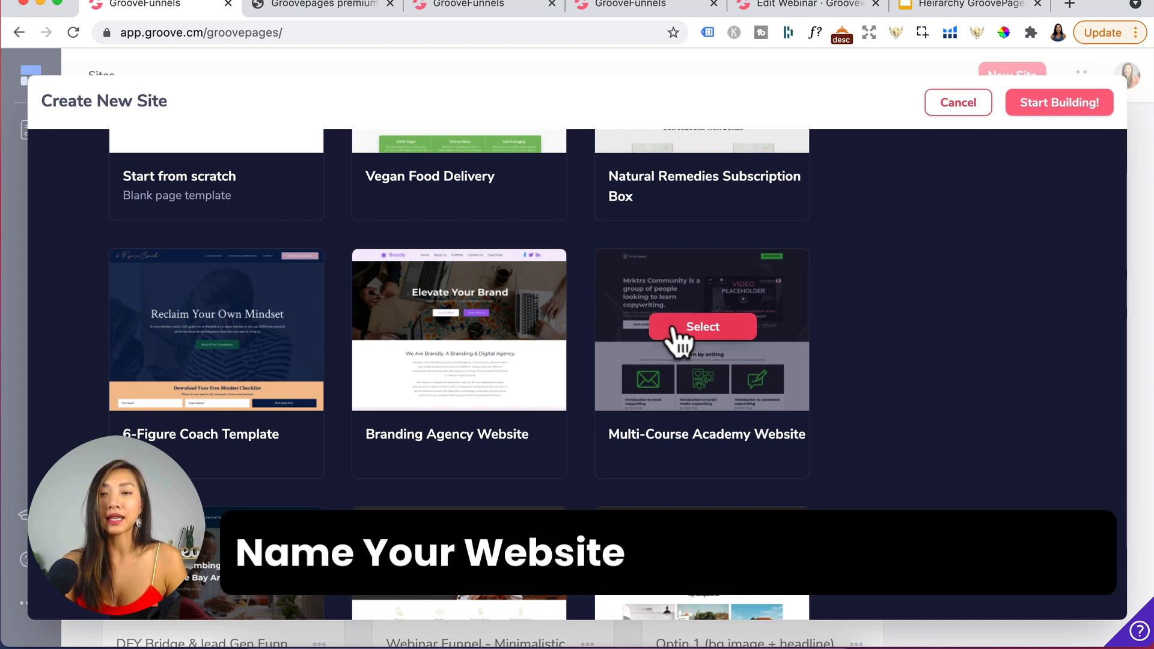
click(679, 329)
text(Aimee Vo Academy)
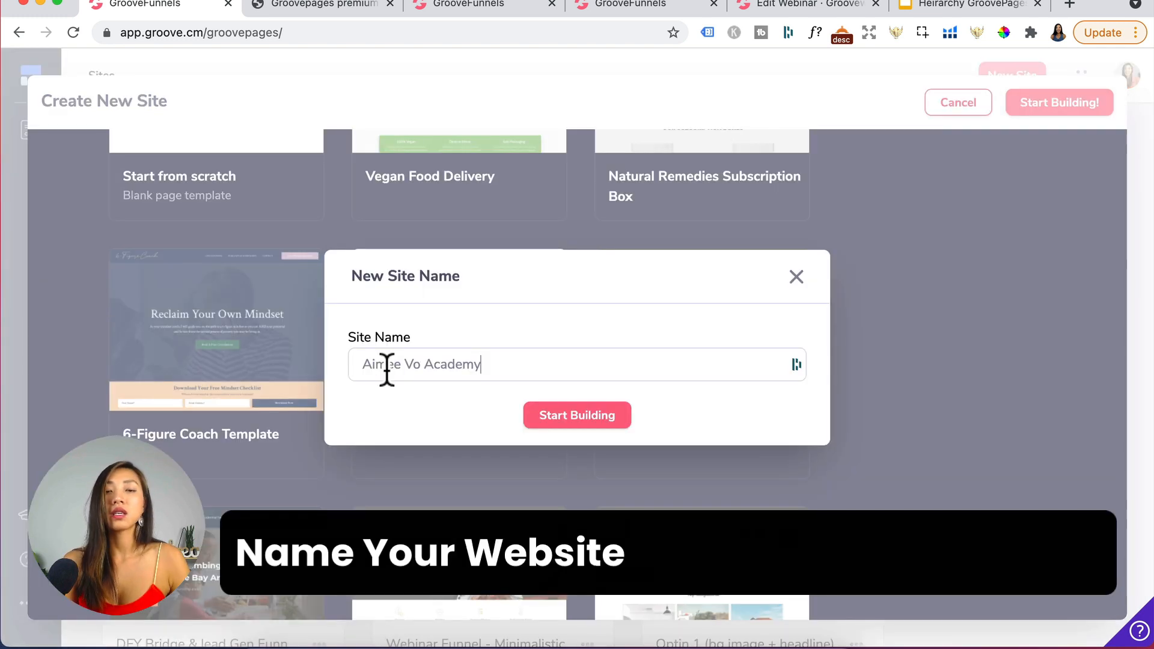
click(579, 417)
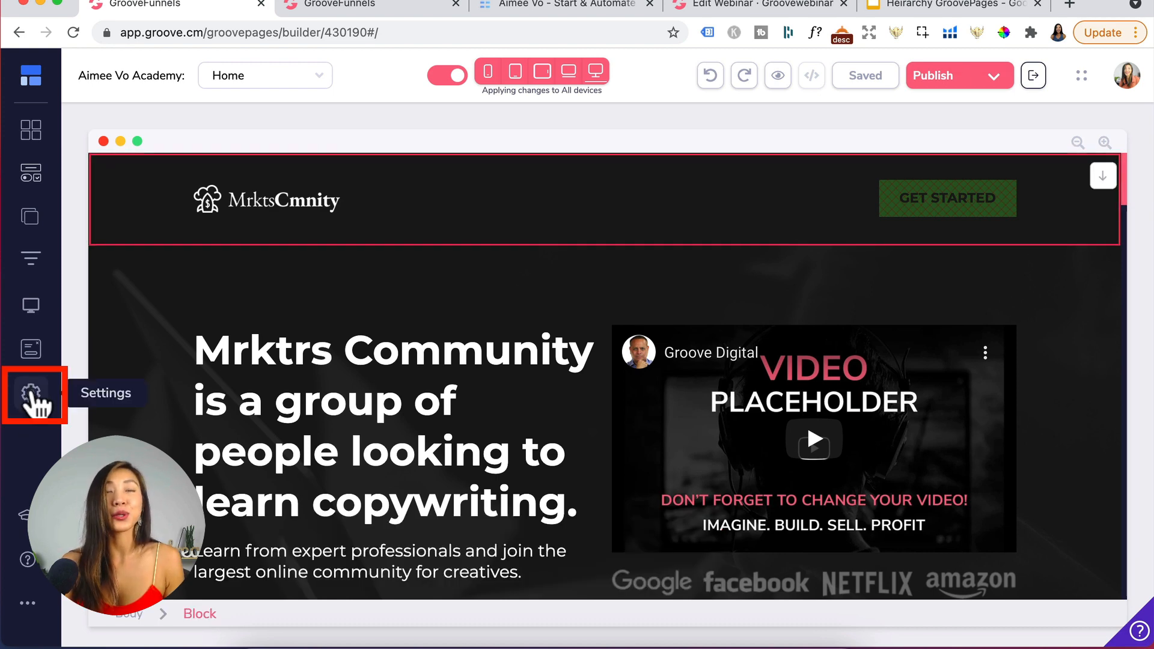
- Open the site settings panel in the builder
click(31, 394)
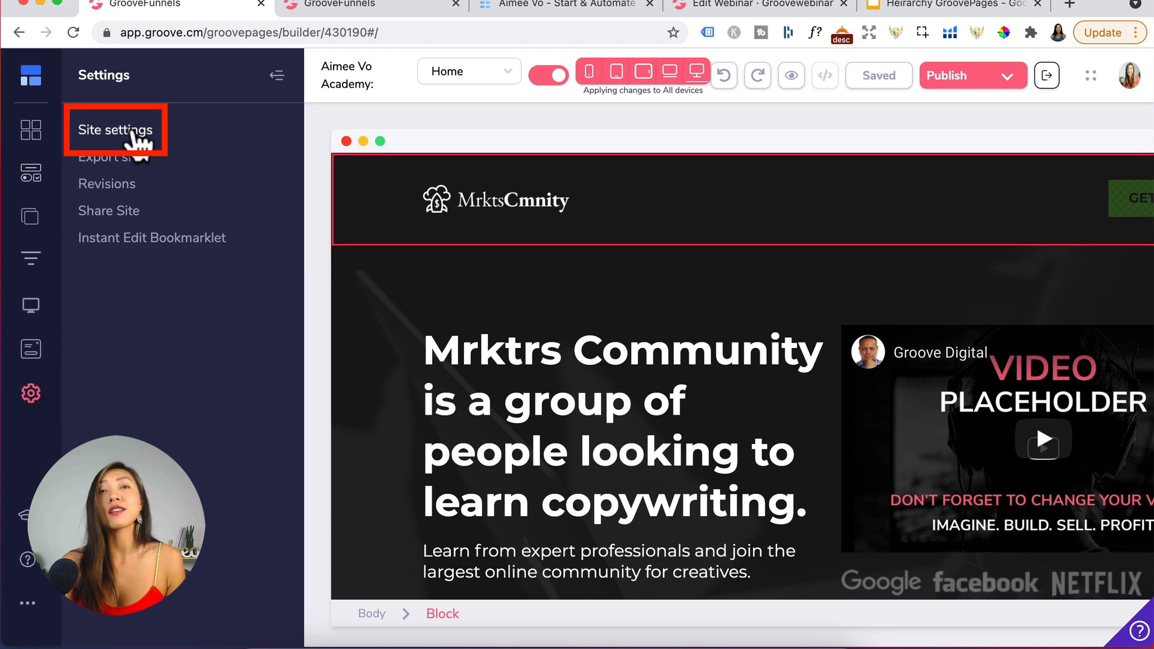
click(133, 135)
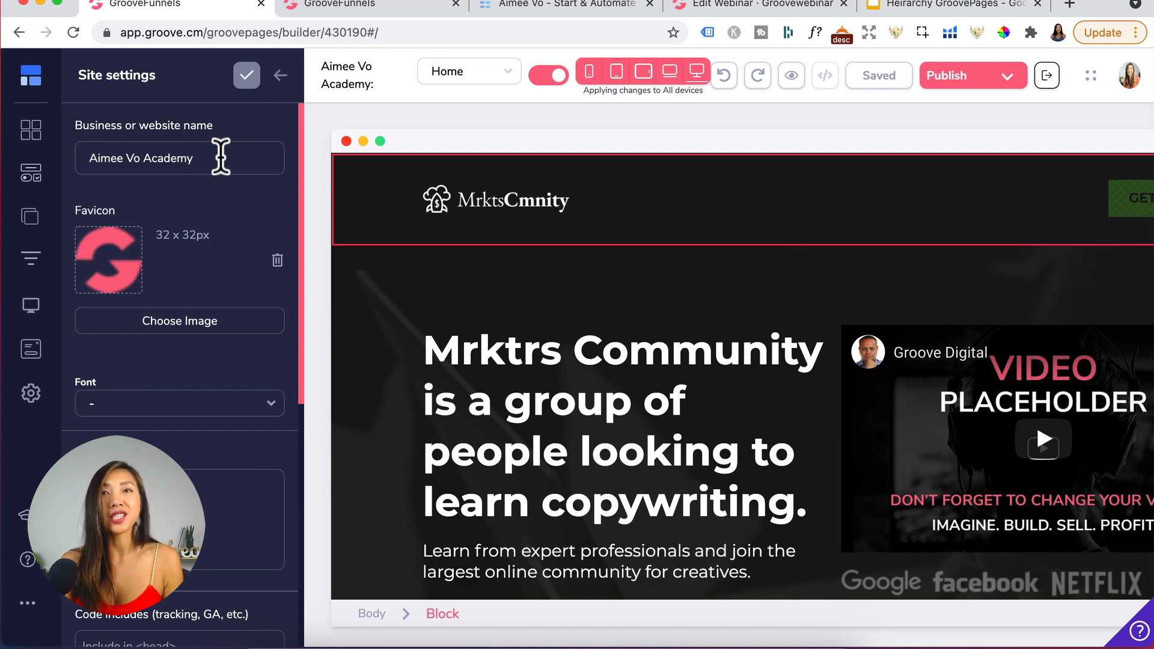
- Check the new site in the sites list in the other tab and return to the builder
click(401, 6)
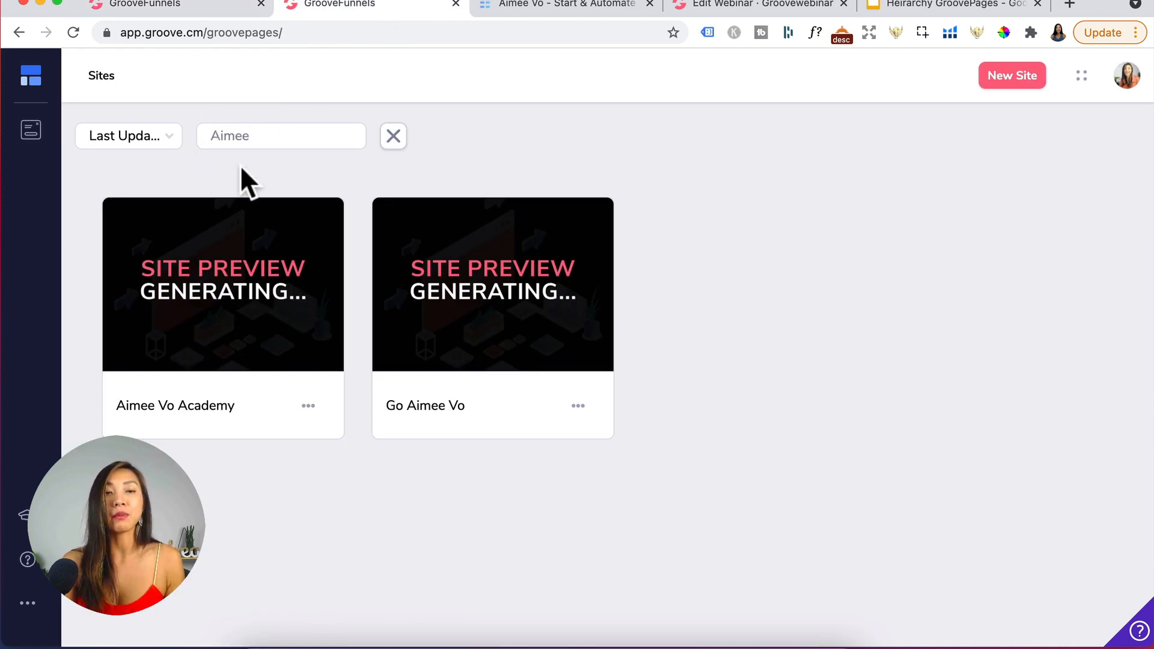
click(337, 144)
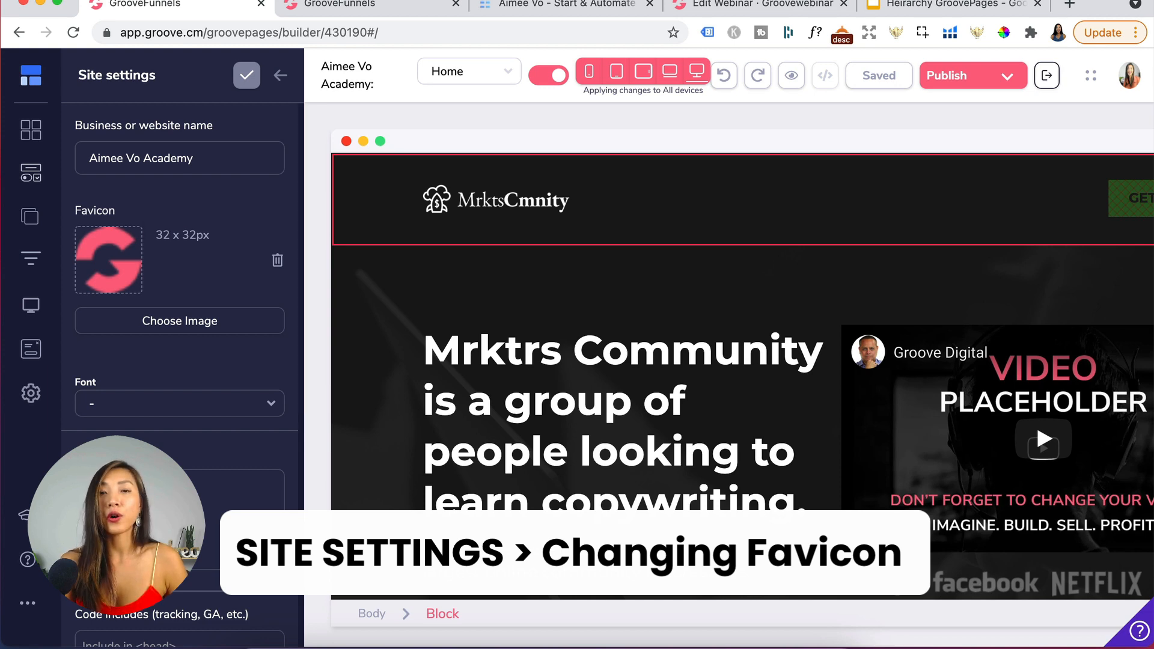
drag(513, 8, 129, 143)
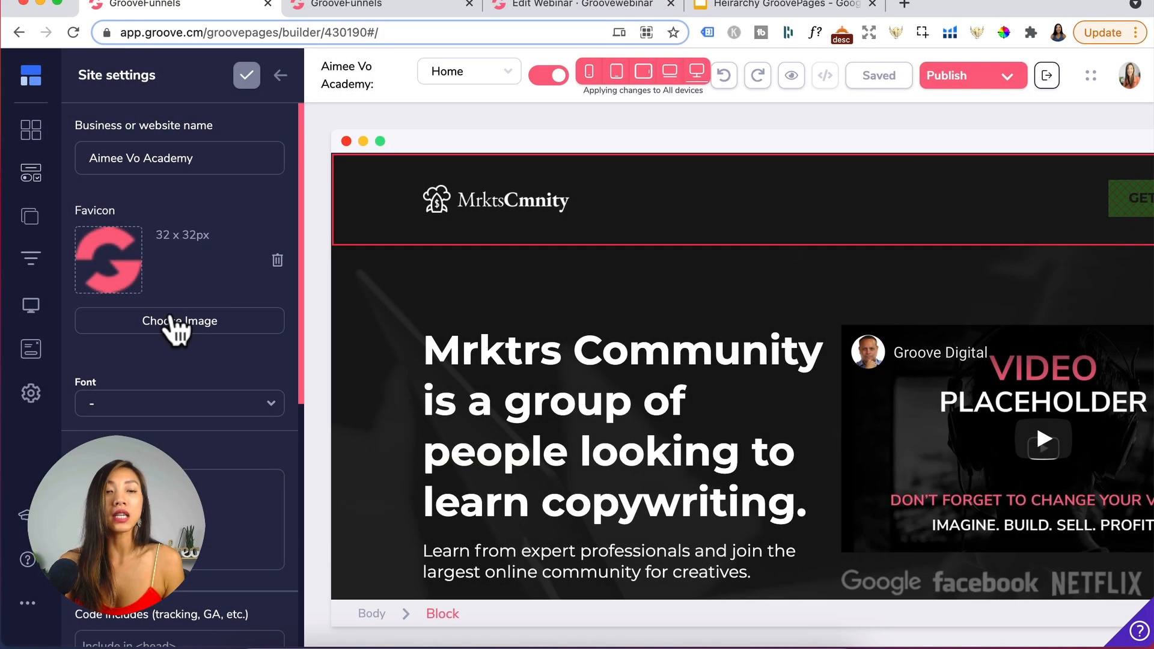
- Upload the favicon PNG from the Desktop into the image library and pick it
click(170, 318)
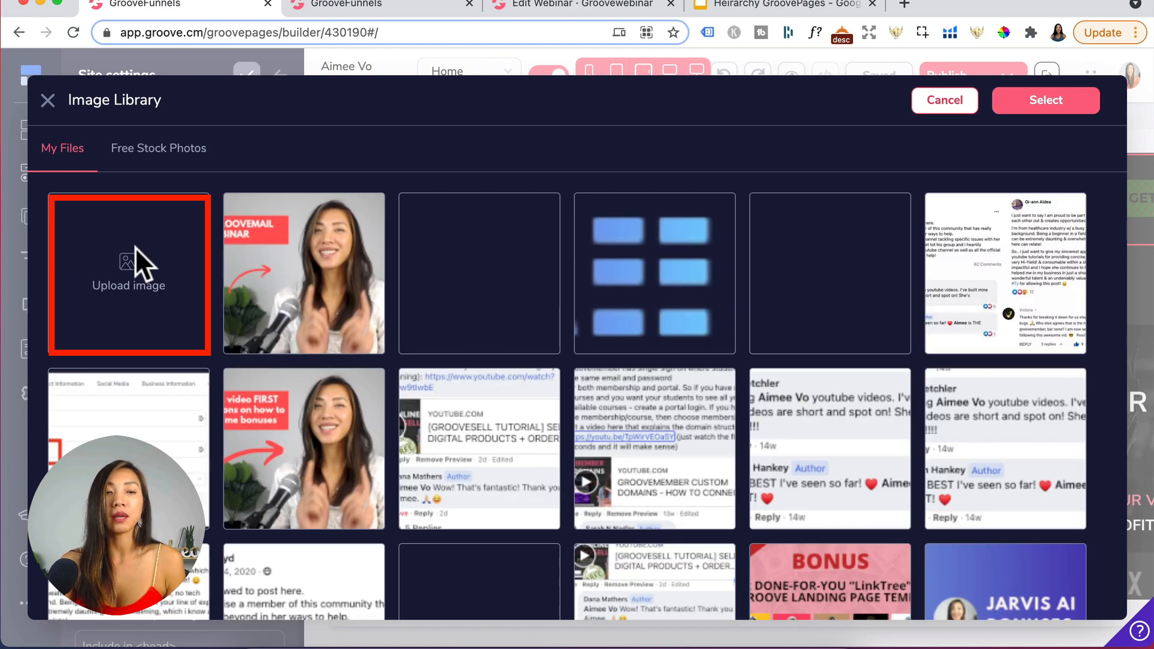
click(134, 247)
click(442, 247)
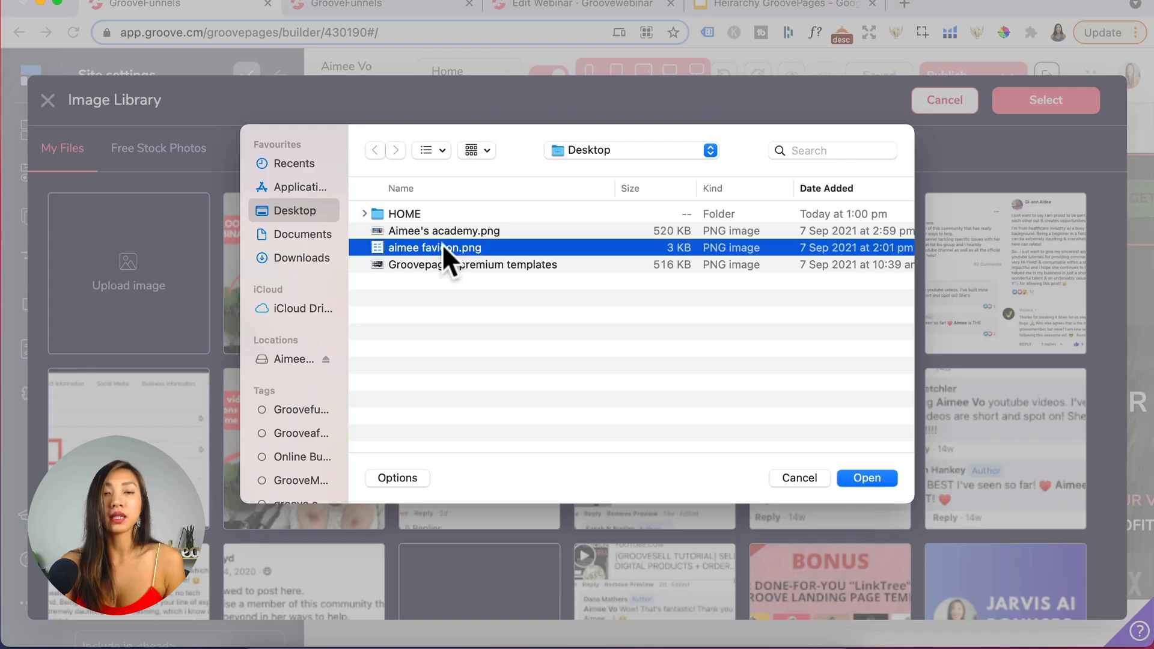
click(867, 477)
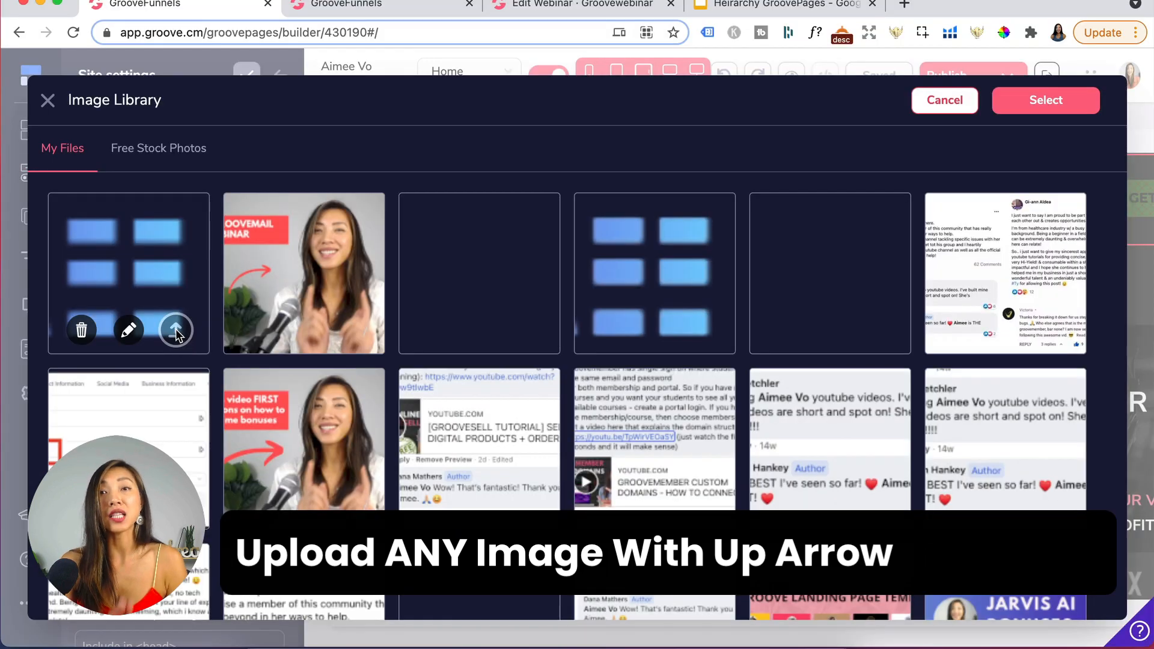
click(173, 327)
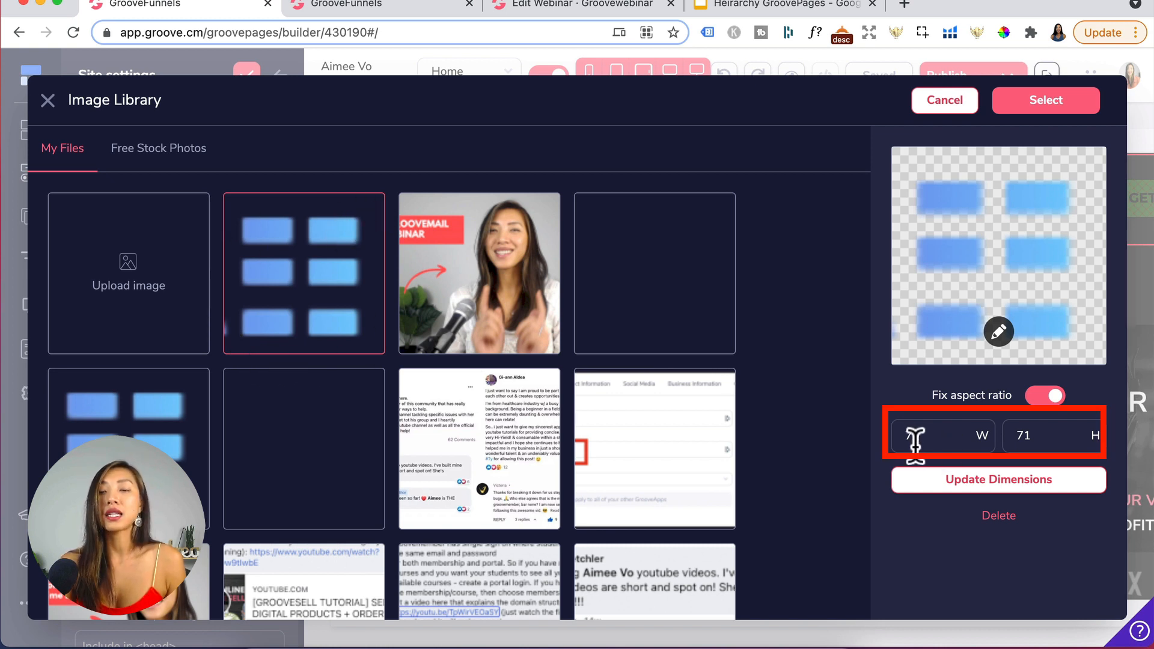
- Resize the favicon image to 50 × 50 px and select it as the site favicon
click(942, 435)
drag(943, 435, 899, 435)
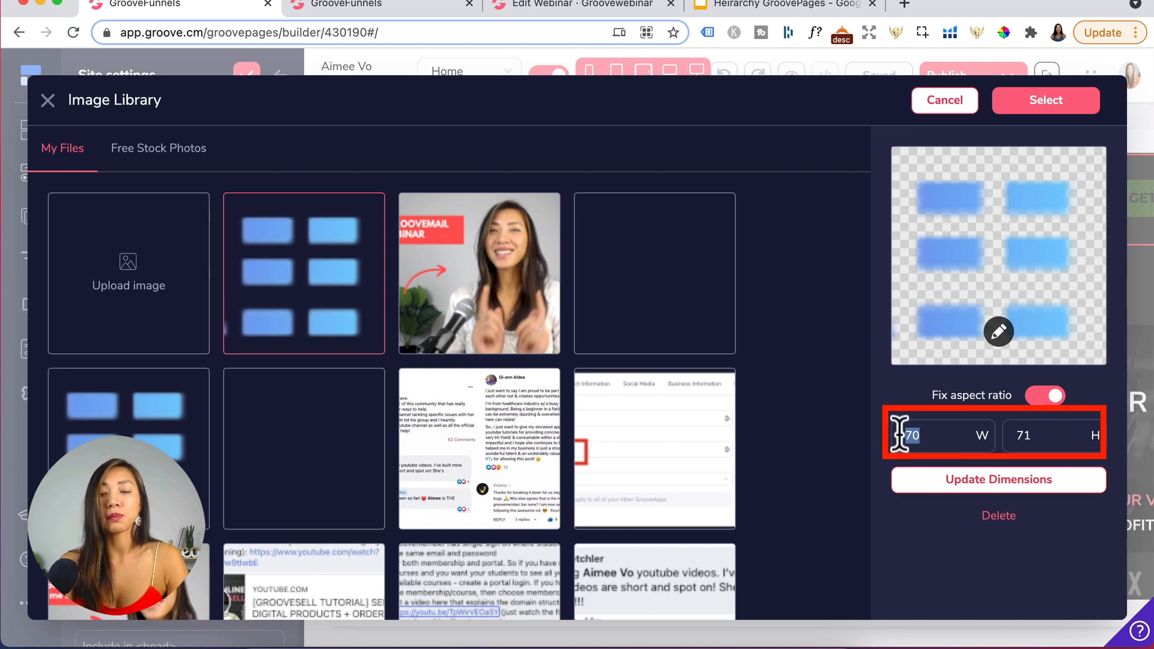
text(50)
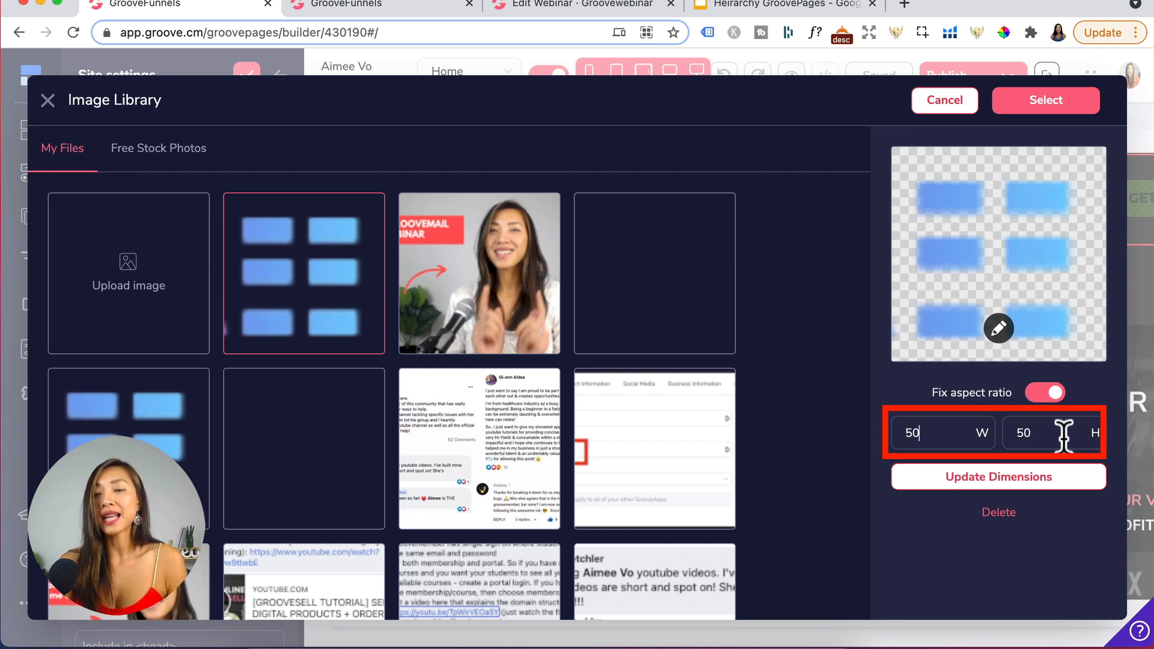
click(1015, 486)
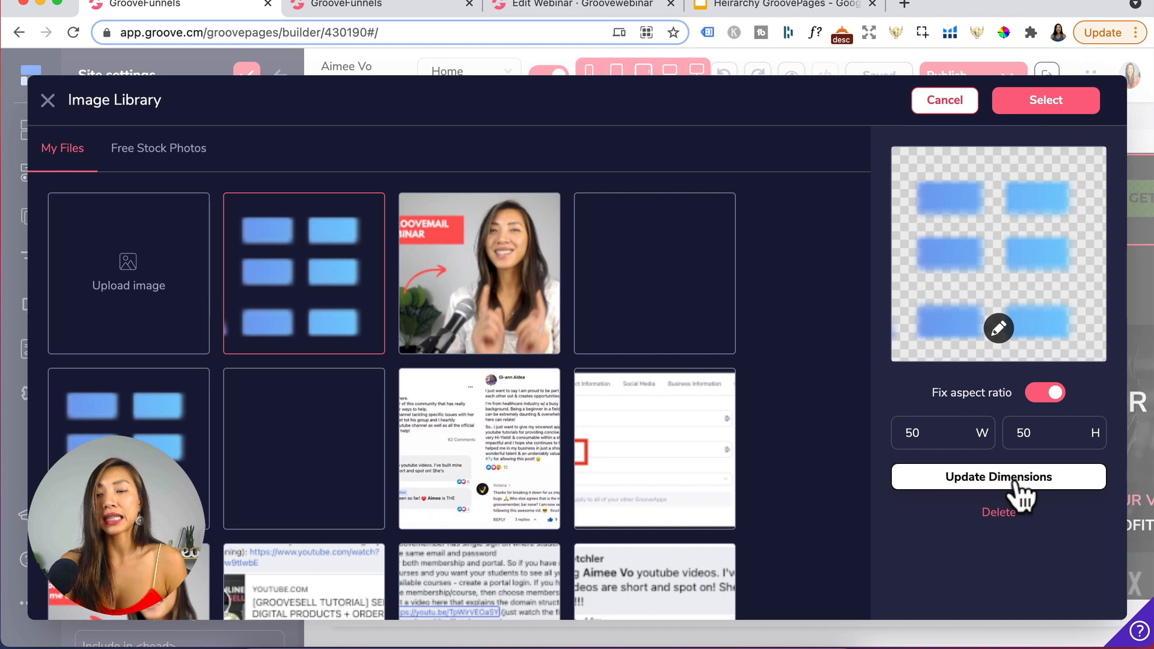
click(1035, 101)
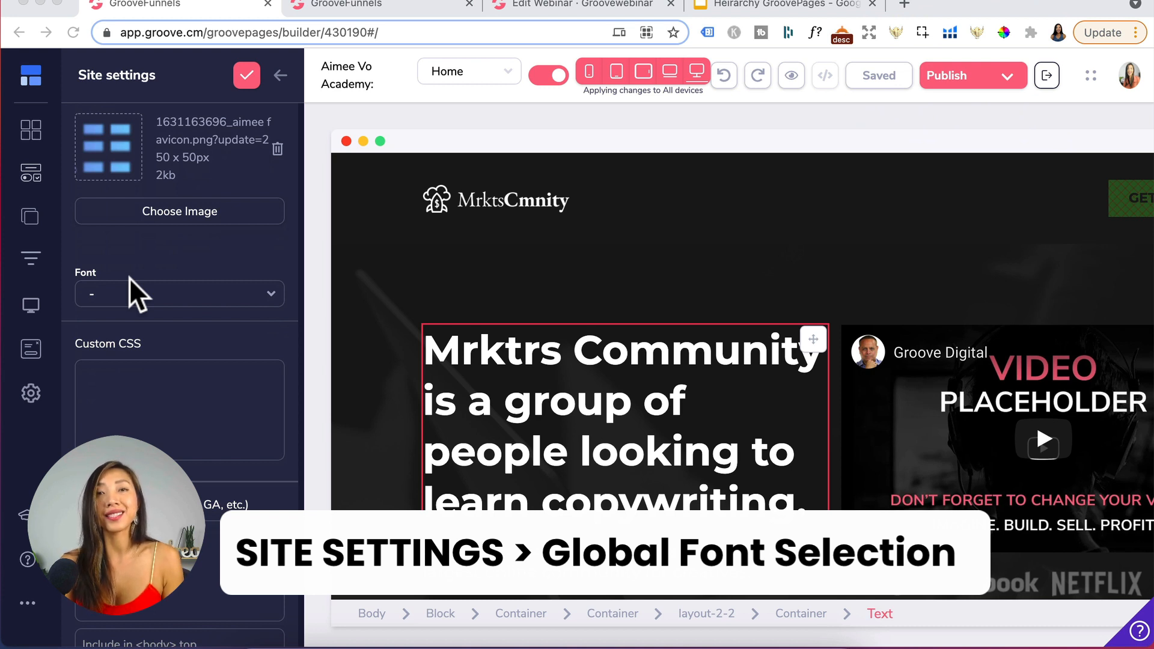
- Set the site font to poppins
click(182, 289)
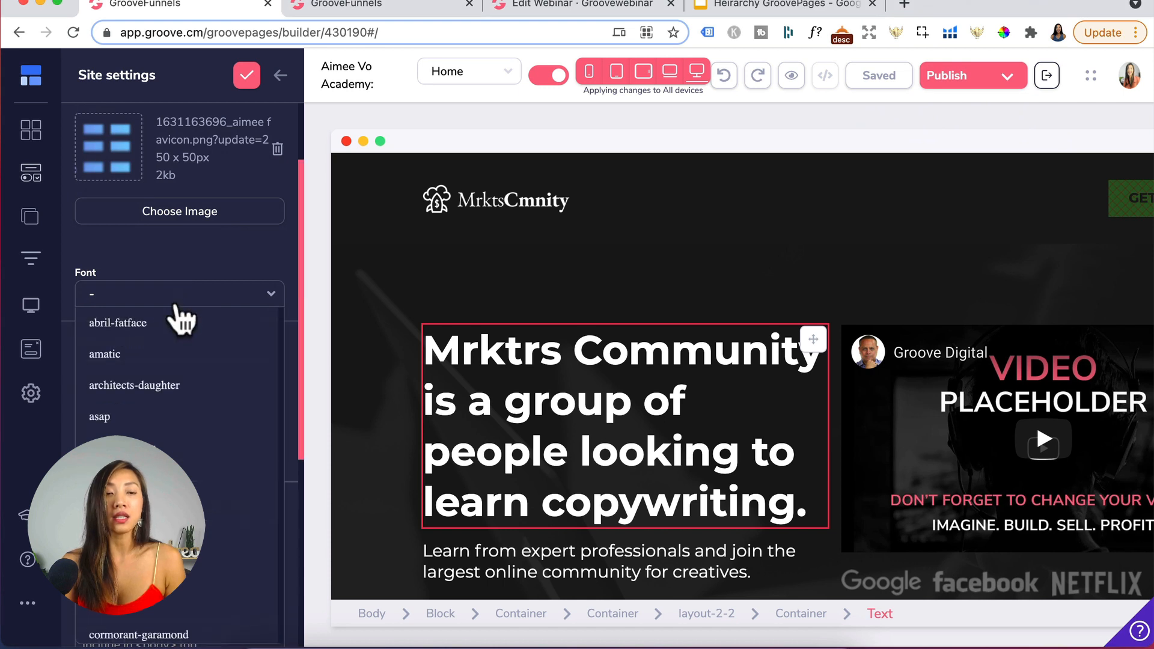
scroll(180, 421, down, 2)
scroll(179, 457, down, 1)
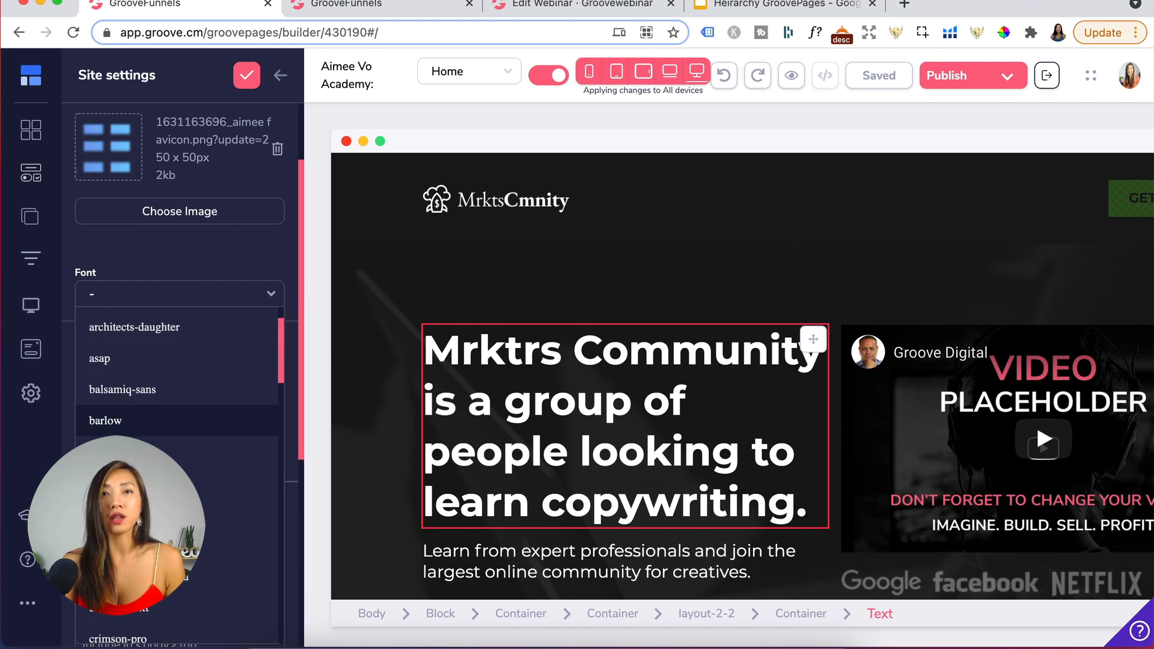
scroll(179, 421, down, 1)
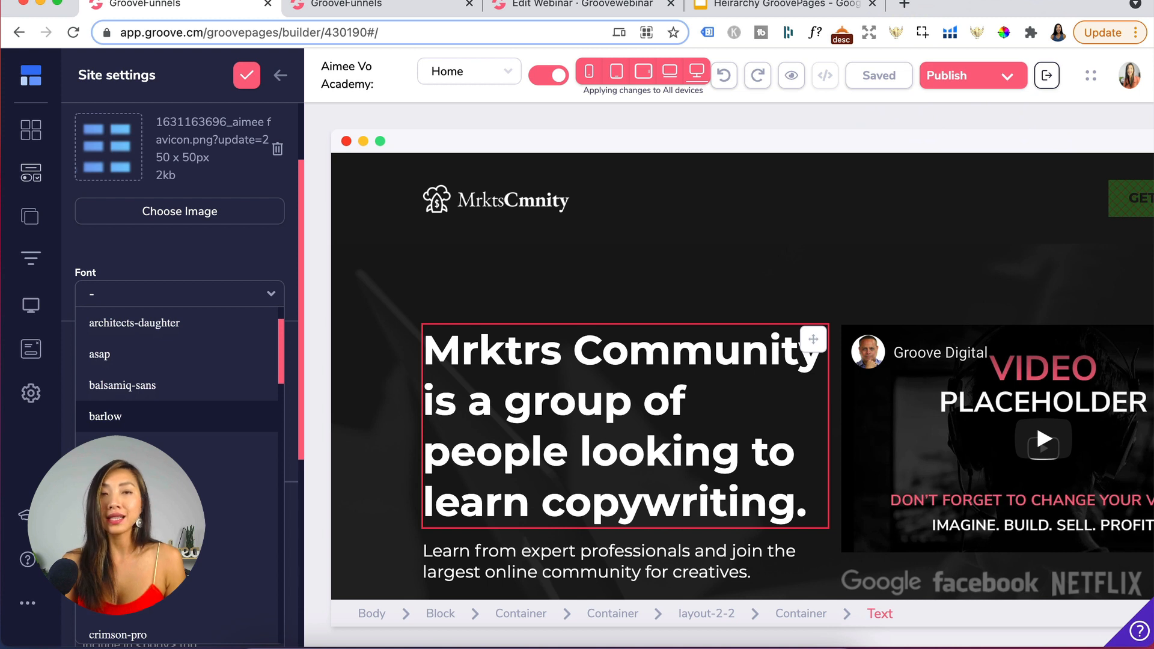
scroll(179, 457, down, 20)
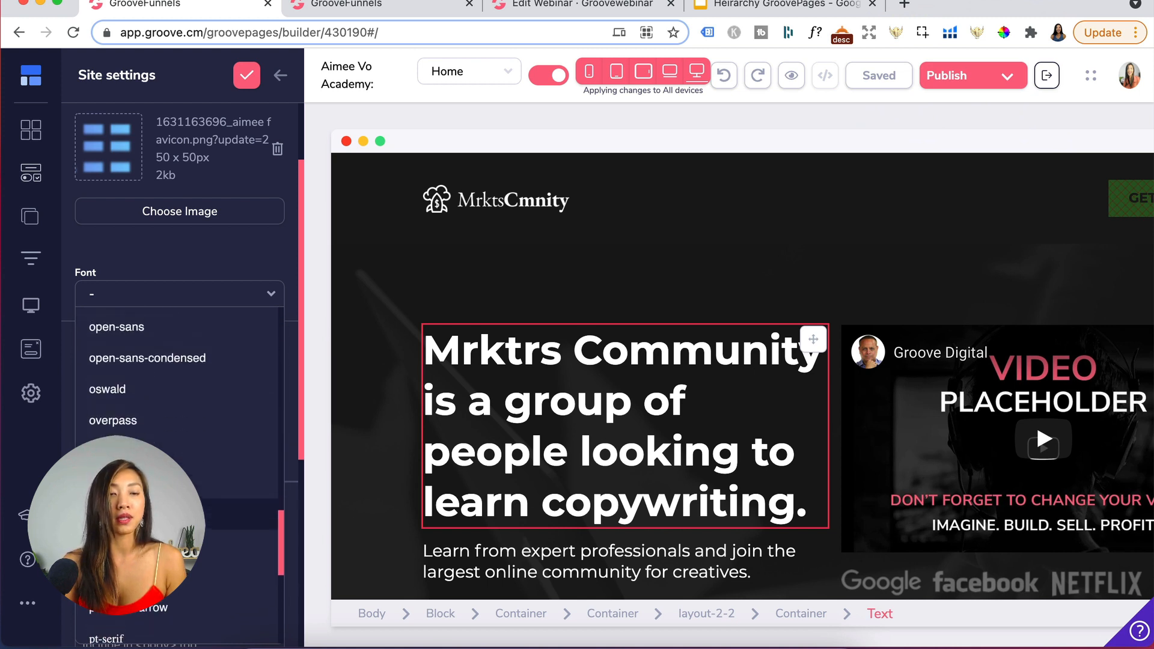
scroll(179, 510, down, 1)
click(179, 479)
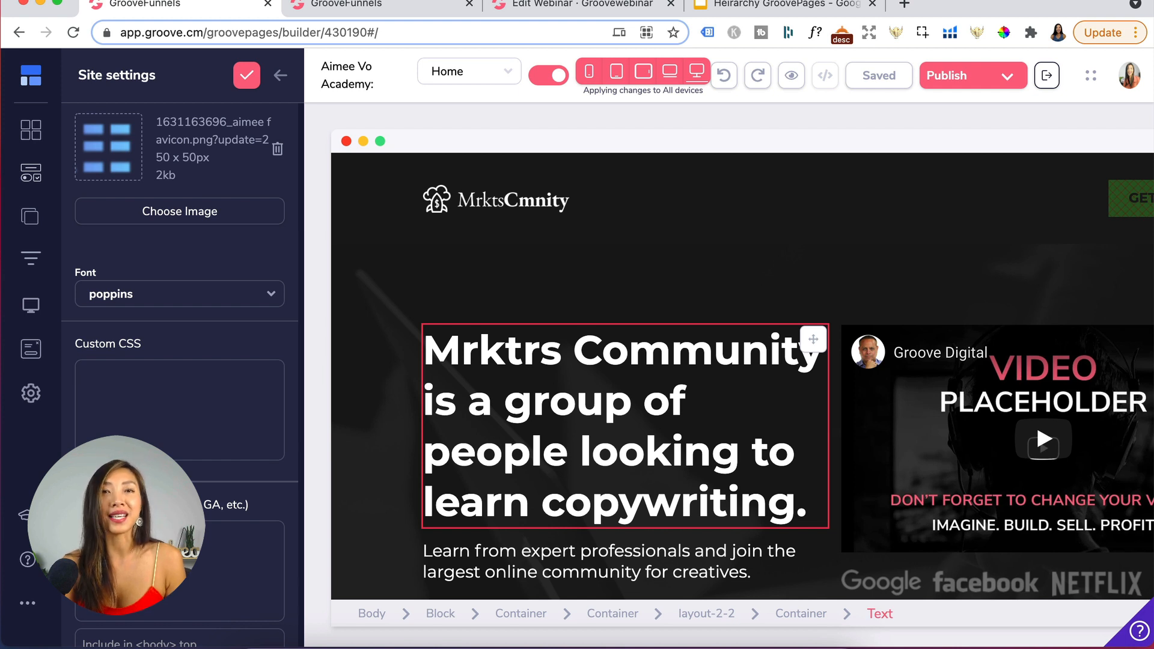
- Copy the Google Analytics tracking code from the Analytics tab and paste it into the site's head code include field
scroll(142, 404, down, 3)
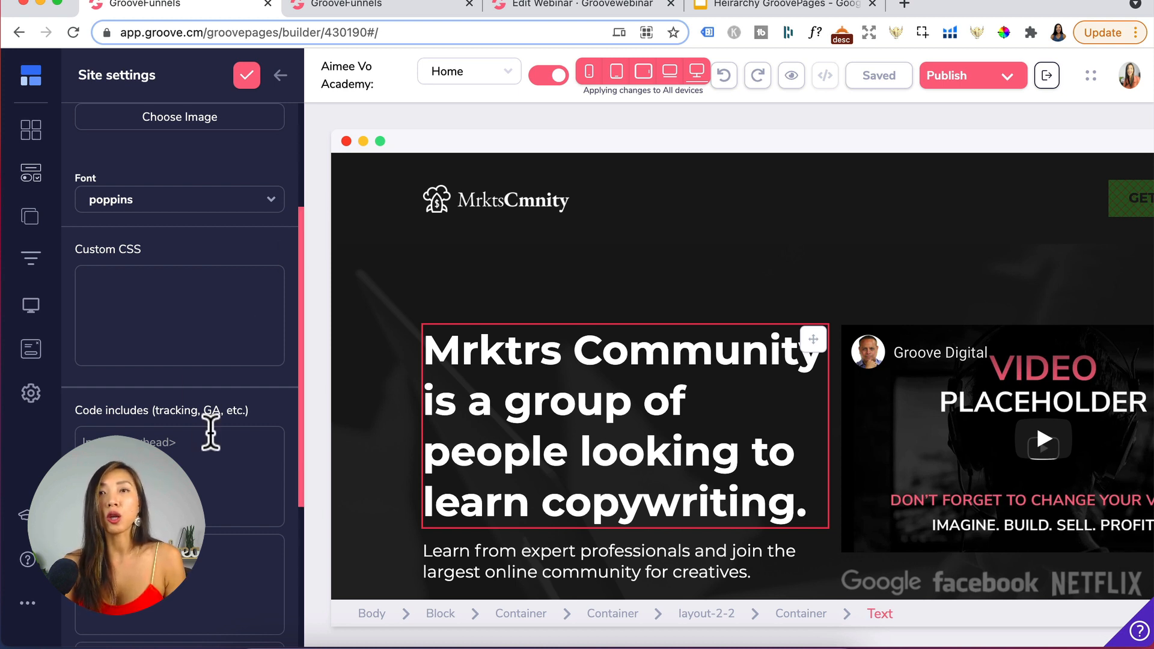
click(515, 168)
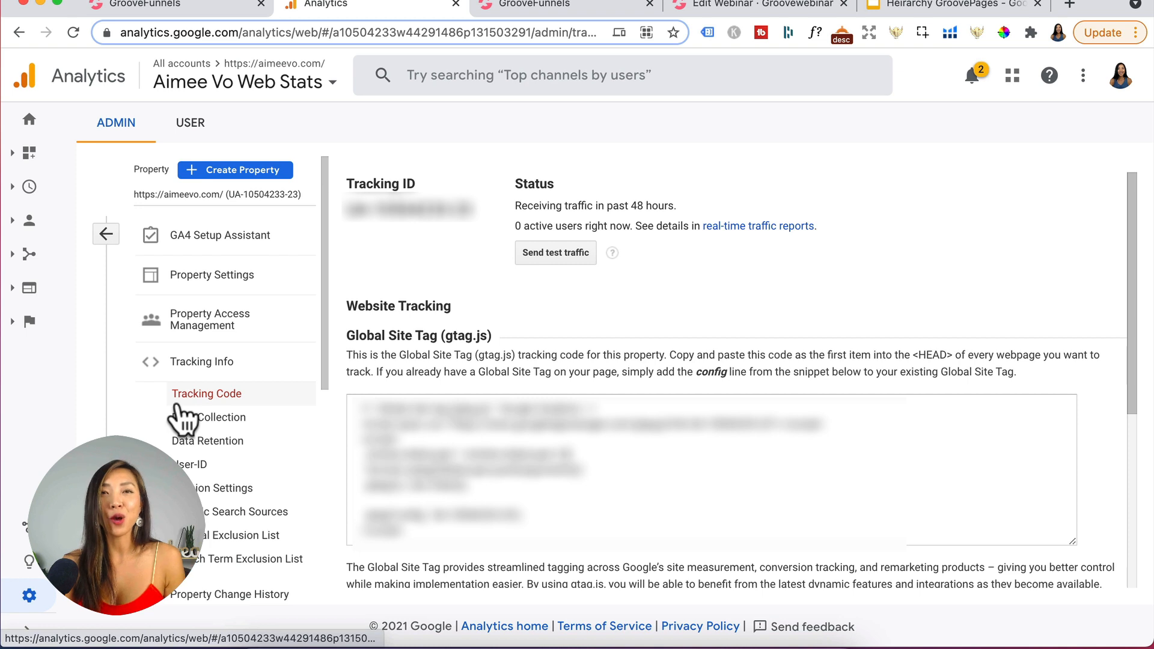
click(532, 537)
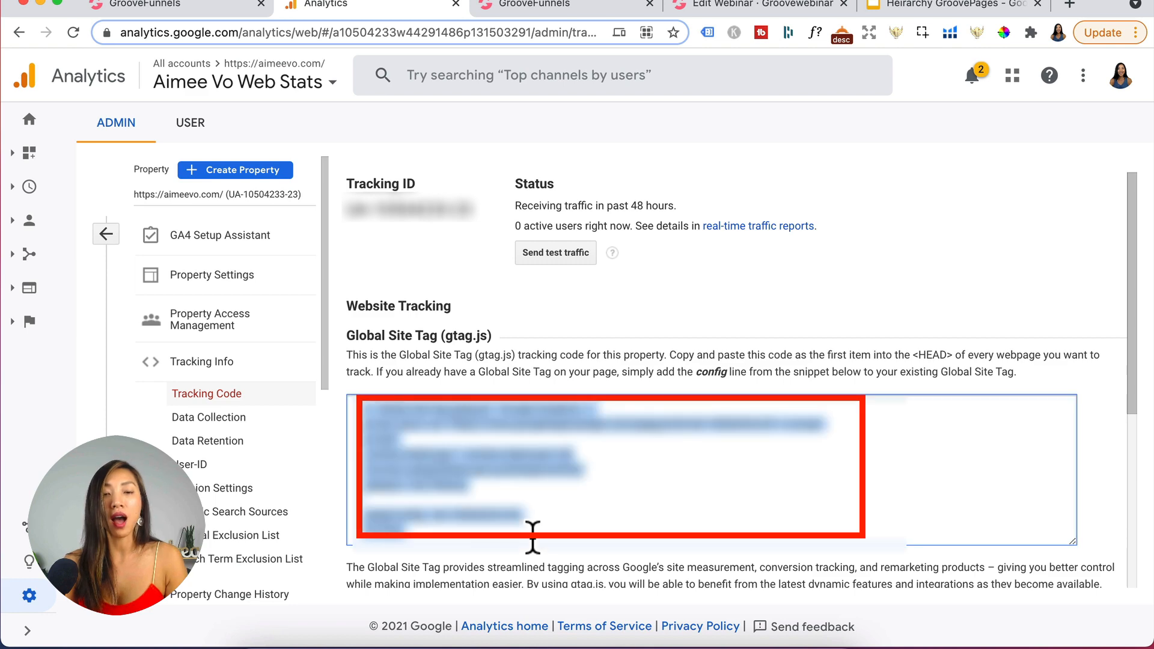
click(206, 8)
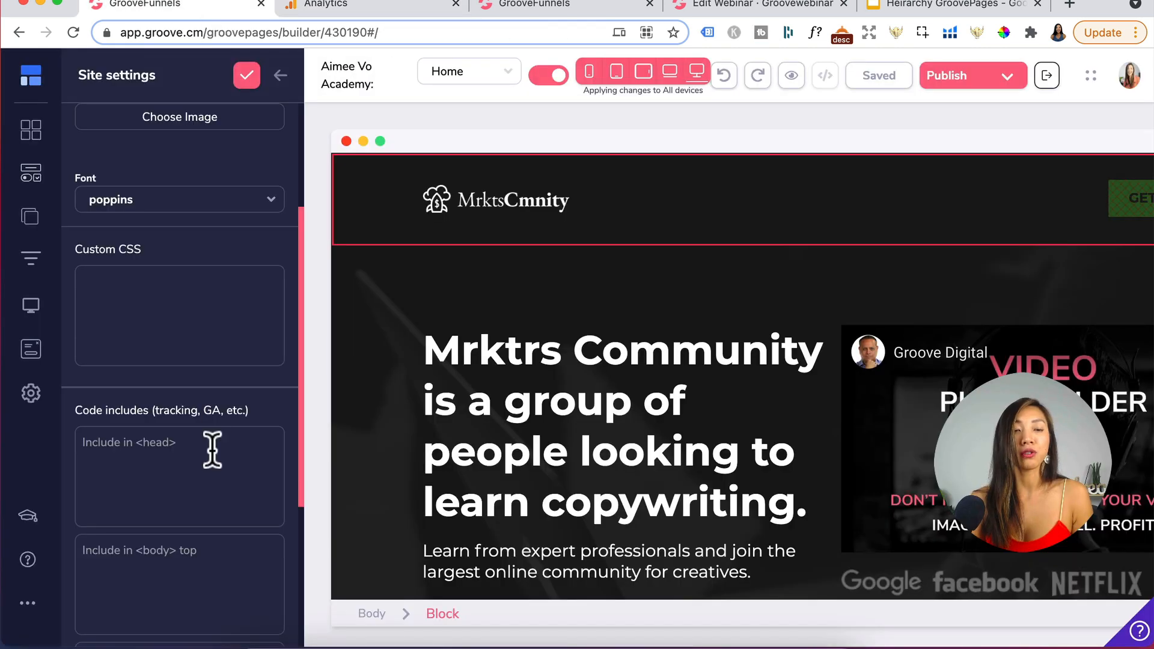
click(173, 443)
key(super+v)
key(super+v)
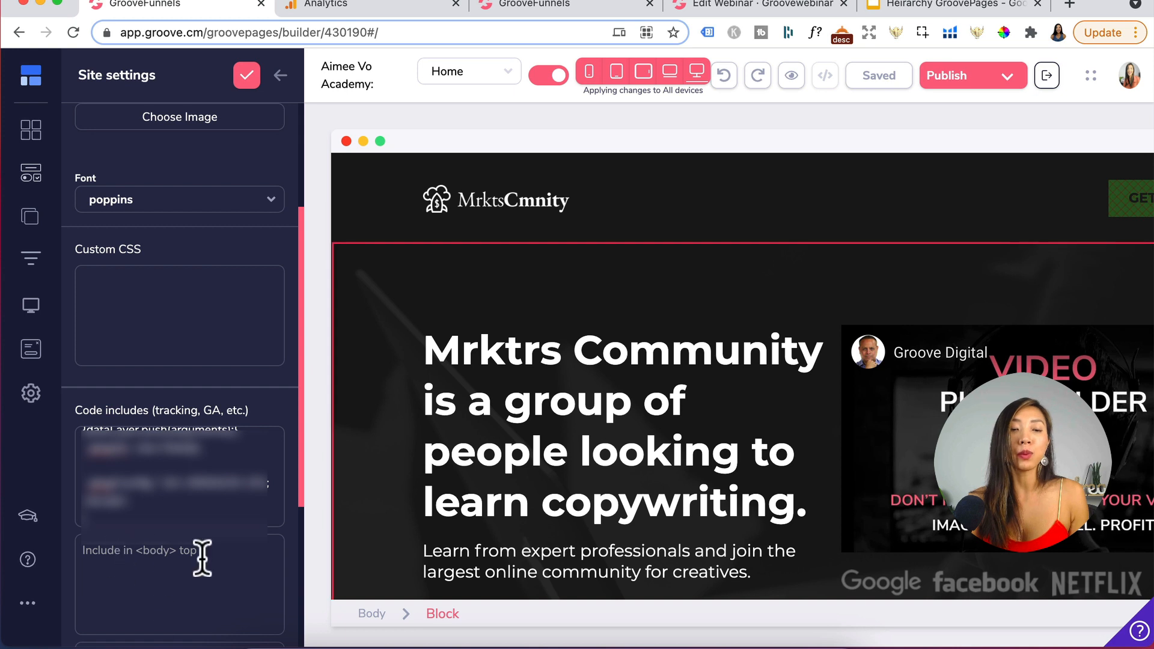
- Upload Aimee's academy.png from the Desktop into the image library and select it as the OG image
scroll(94, 551, down, 3)
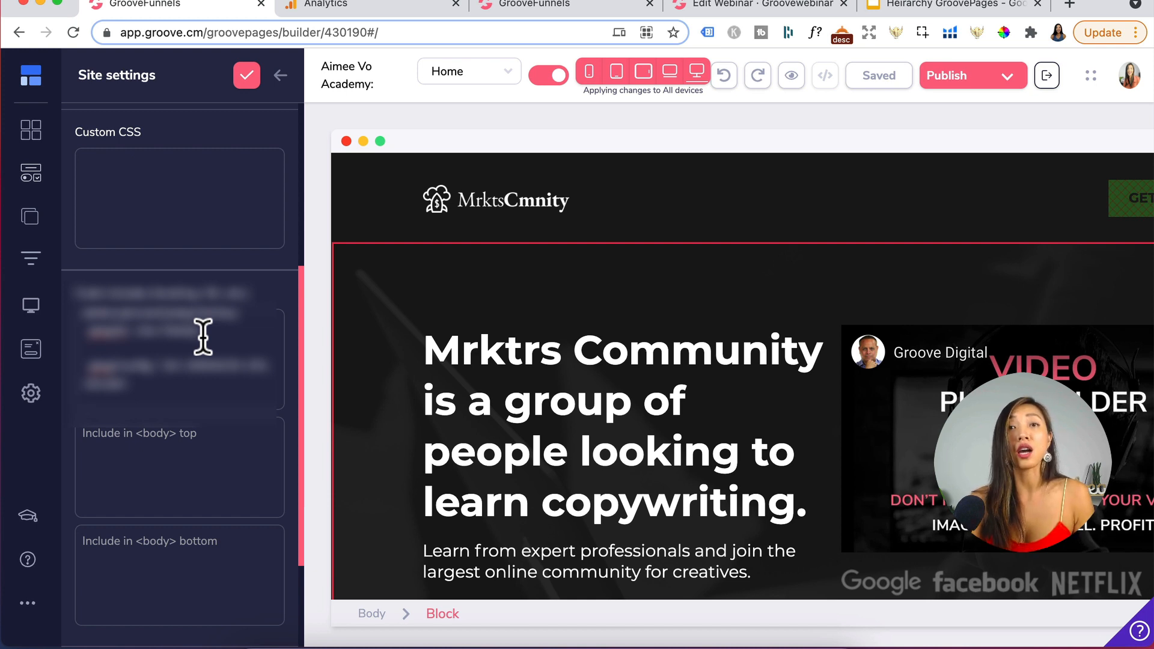
scroll(203, 337, down, 5)
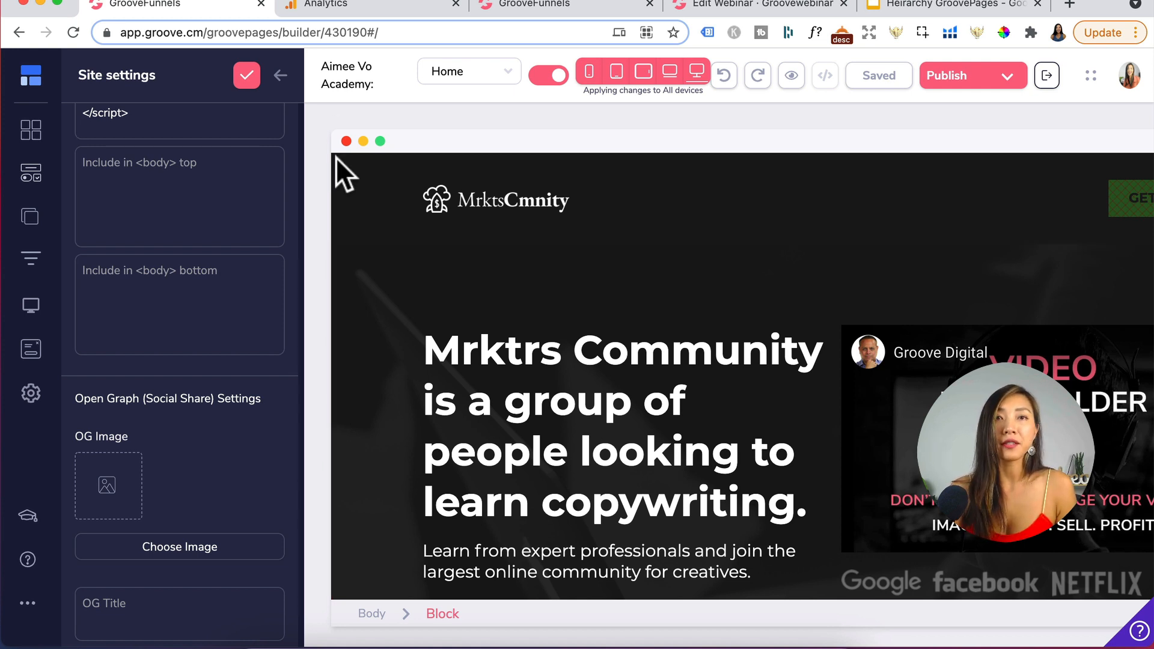
click(184, 547)
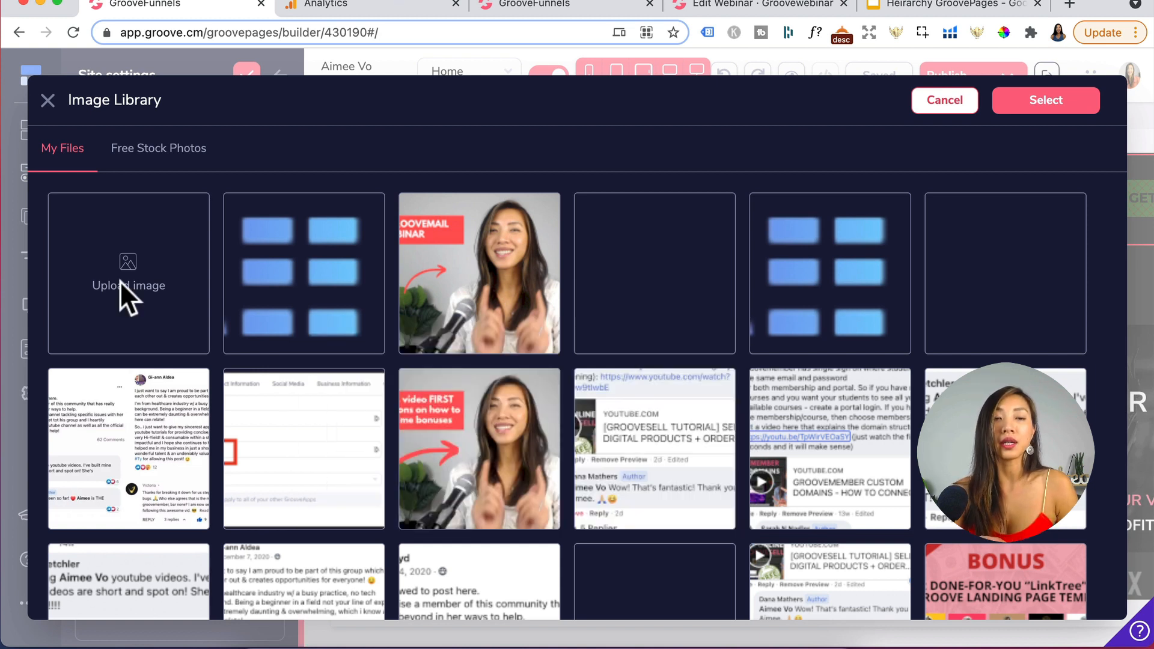
click(120, 280)
click(455, 229)
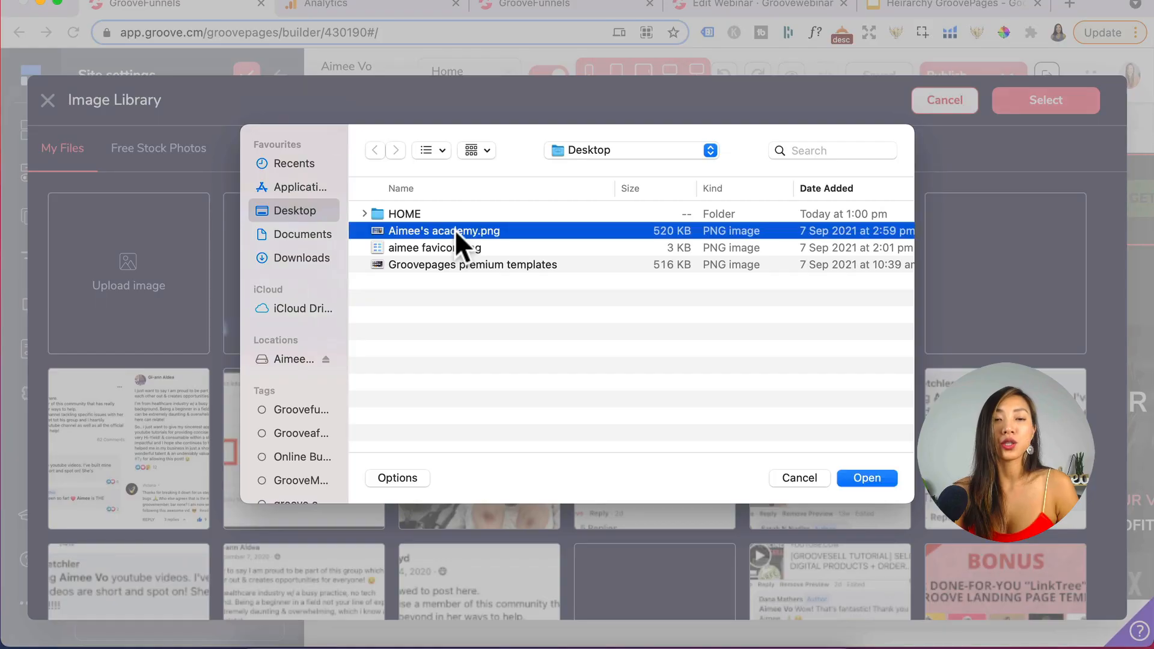
click(873, 478)
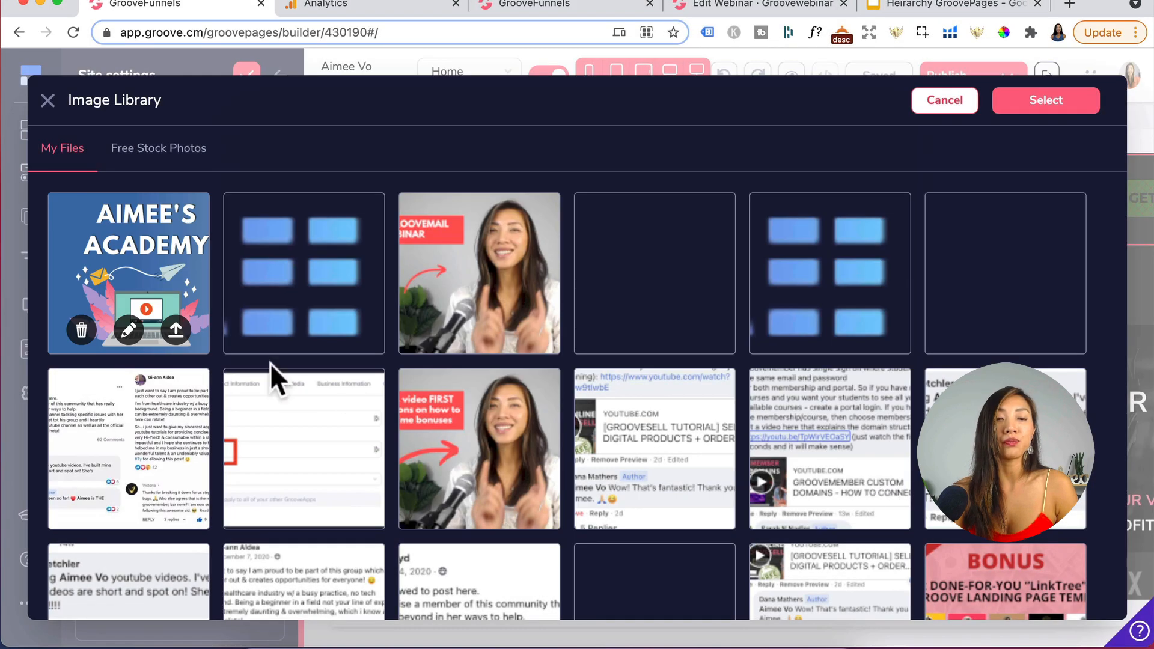
click(176, 330)
click(1047, 101)
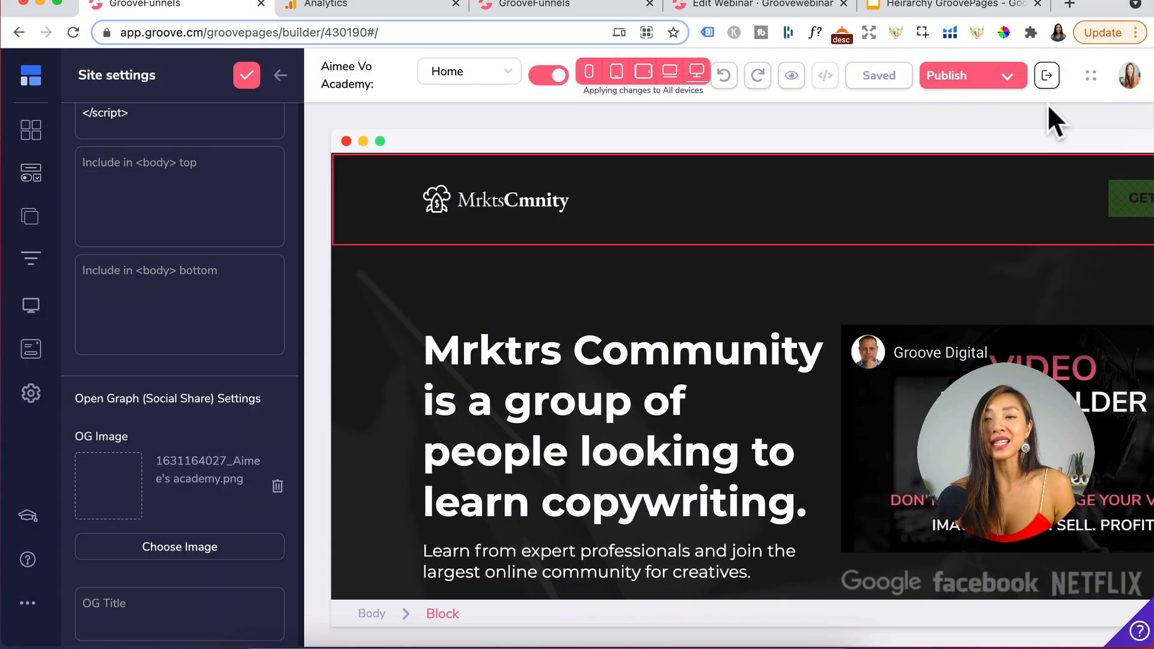
- Paste the academy name as the OG title and save the site settings
click(158, 615)
text(Aimee Vo's Academy)
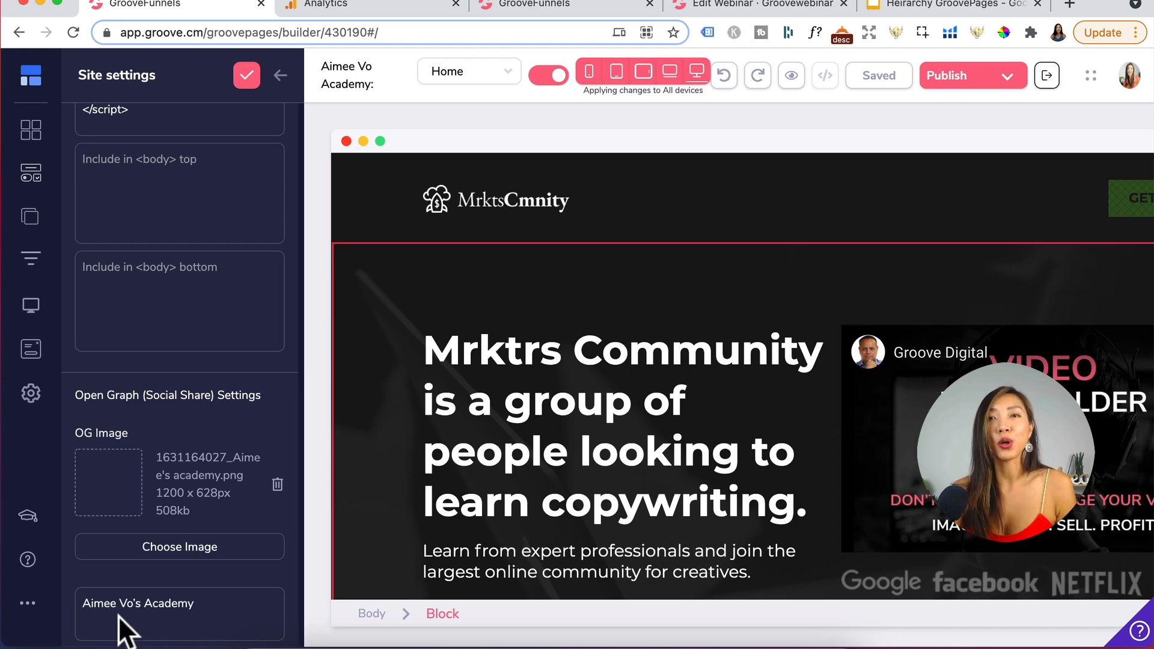
scroll(193, 523, up, 2)
scroll(192, 521, up, 8)
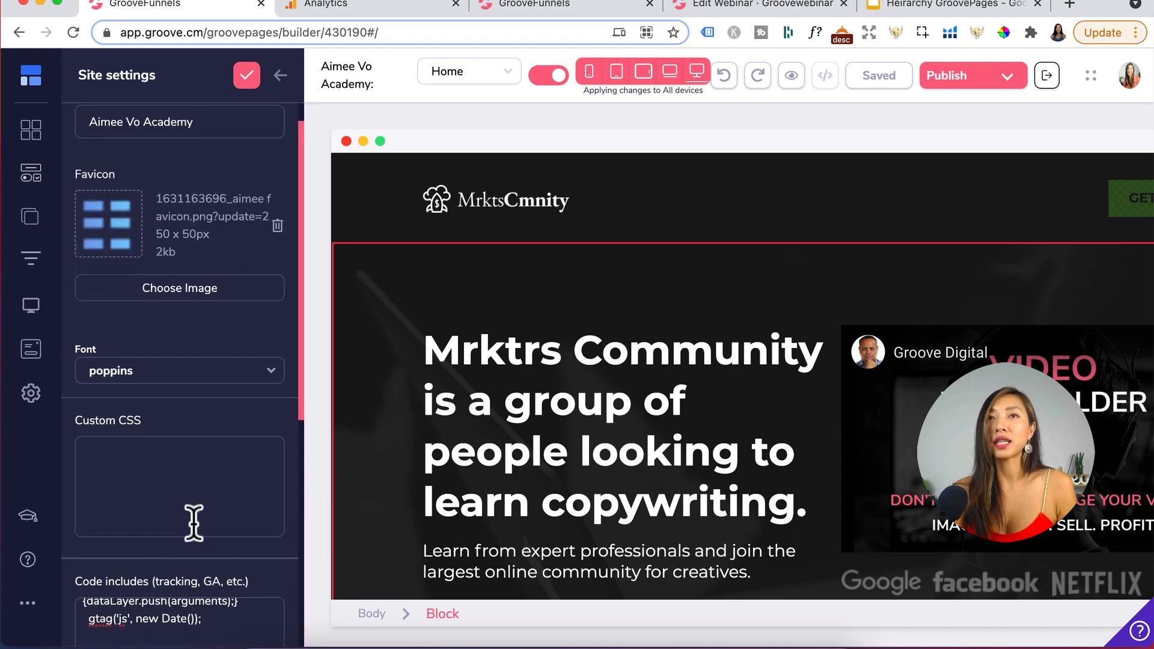
click(245, 71)
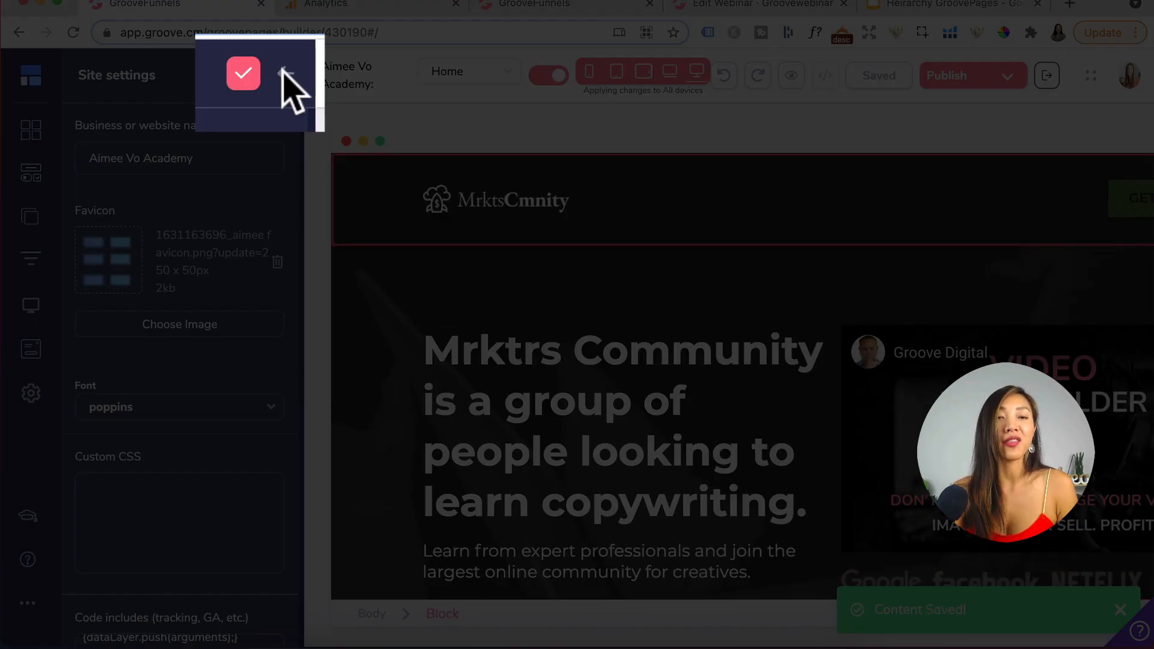
- Go back to the settings menu and export the site
click(282, 69)
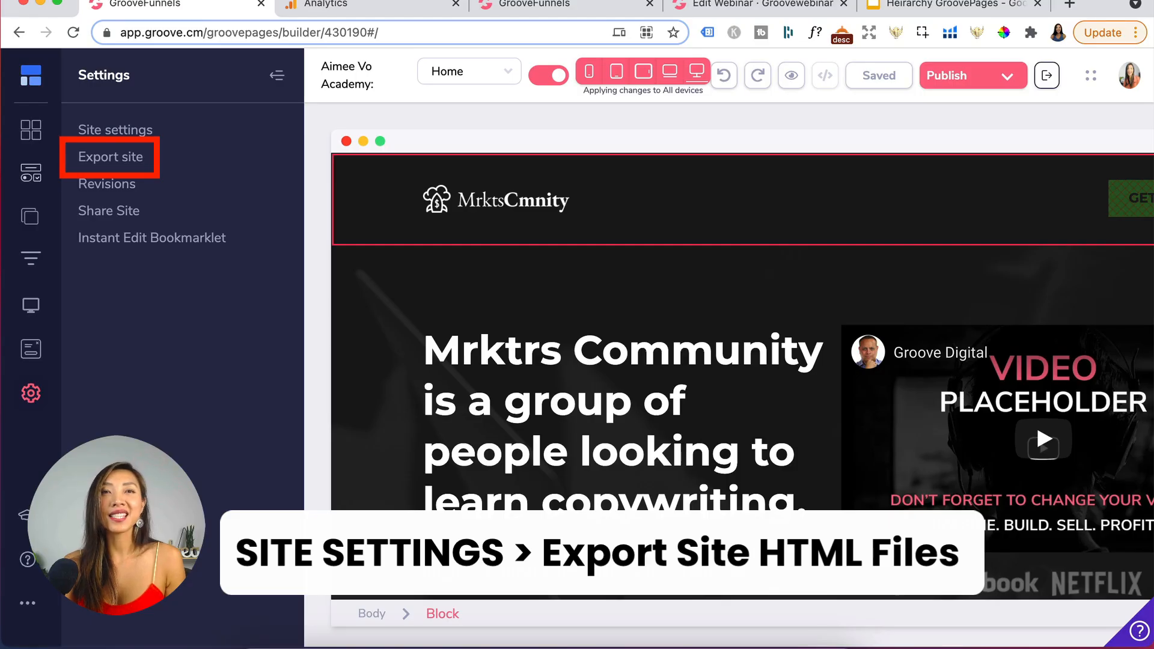
click(136, 160)
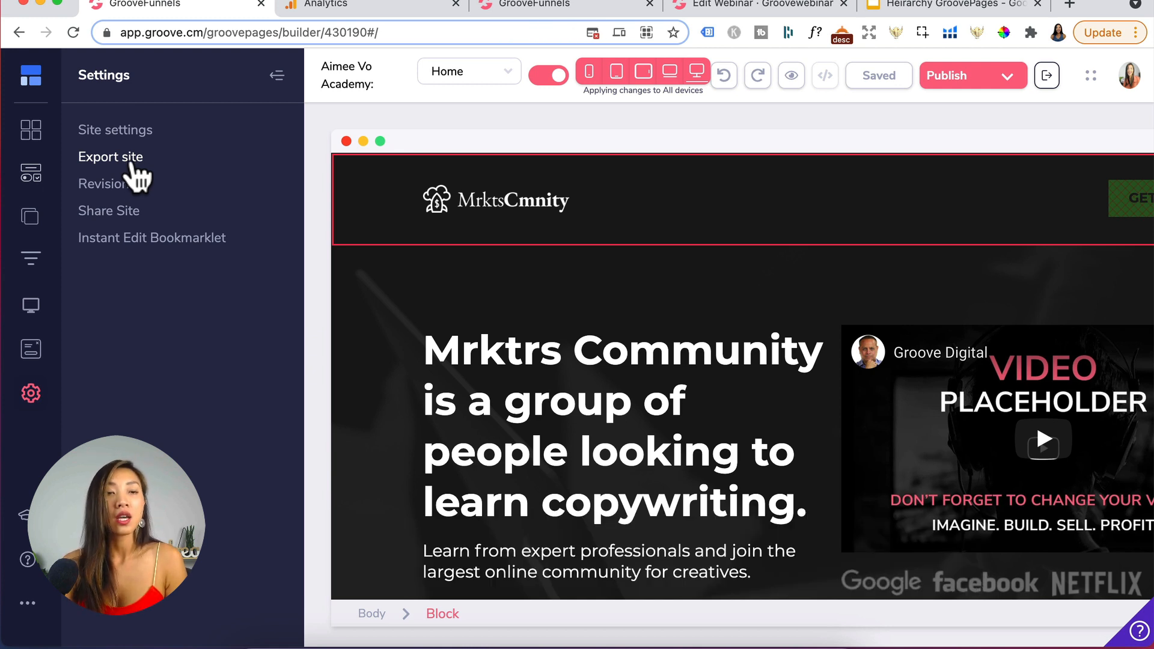
click(127, 161)
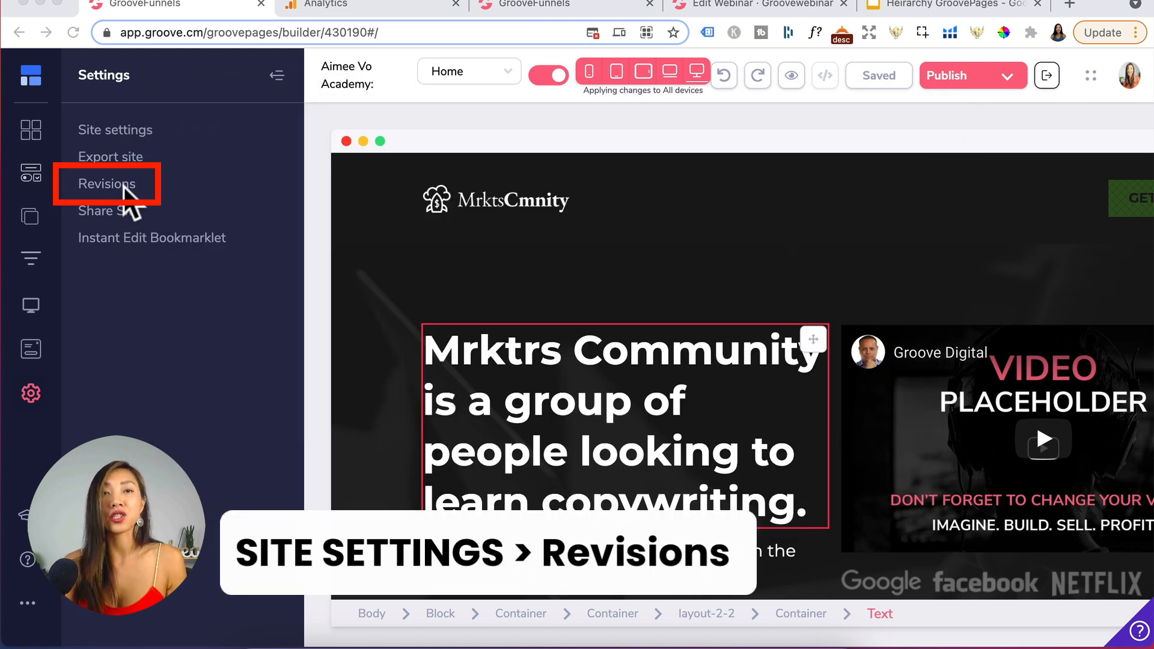
- Open the site's previous revisions and preview an earlier revision
click(107, 186)
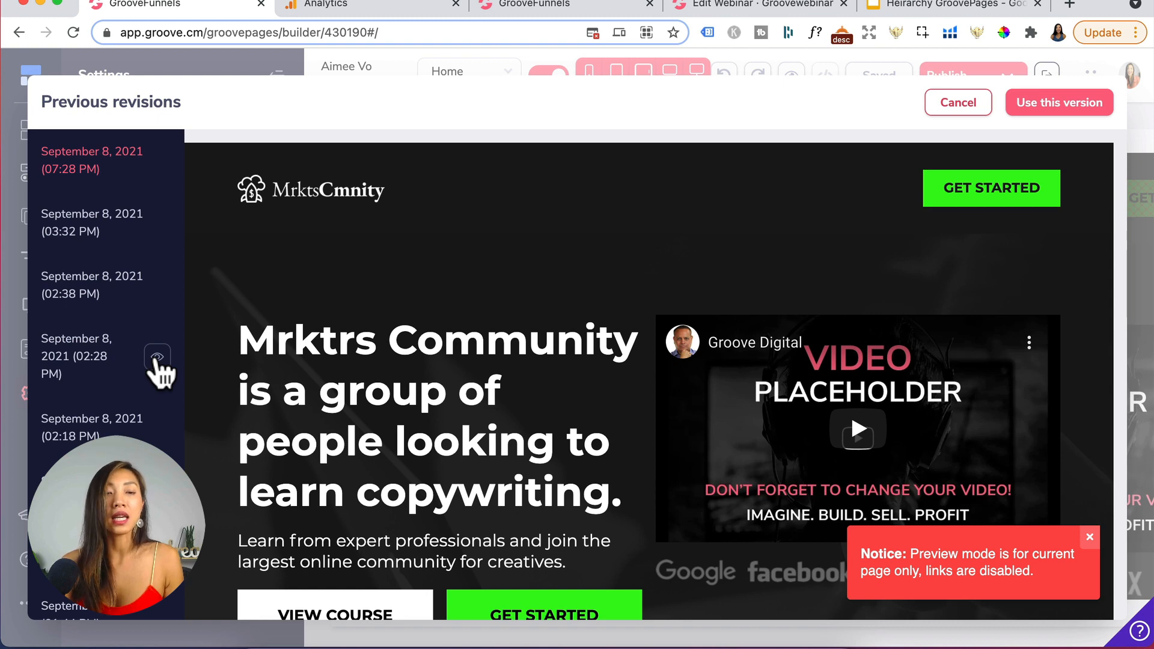
click(157, 358)
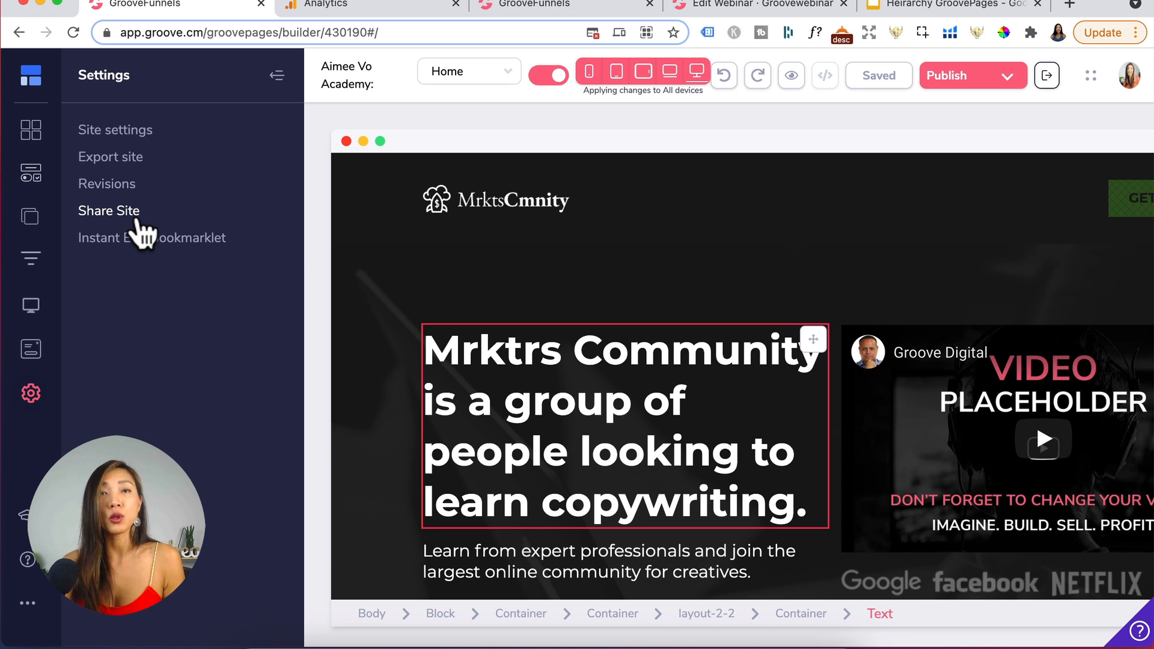
- Create a new share link for the site and copy it
click(130, 212)
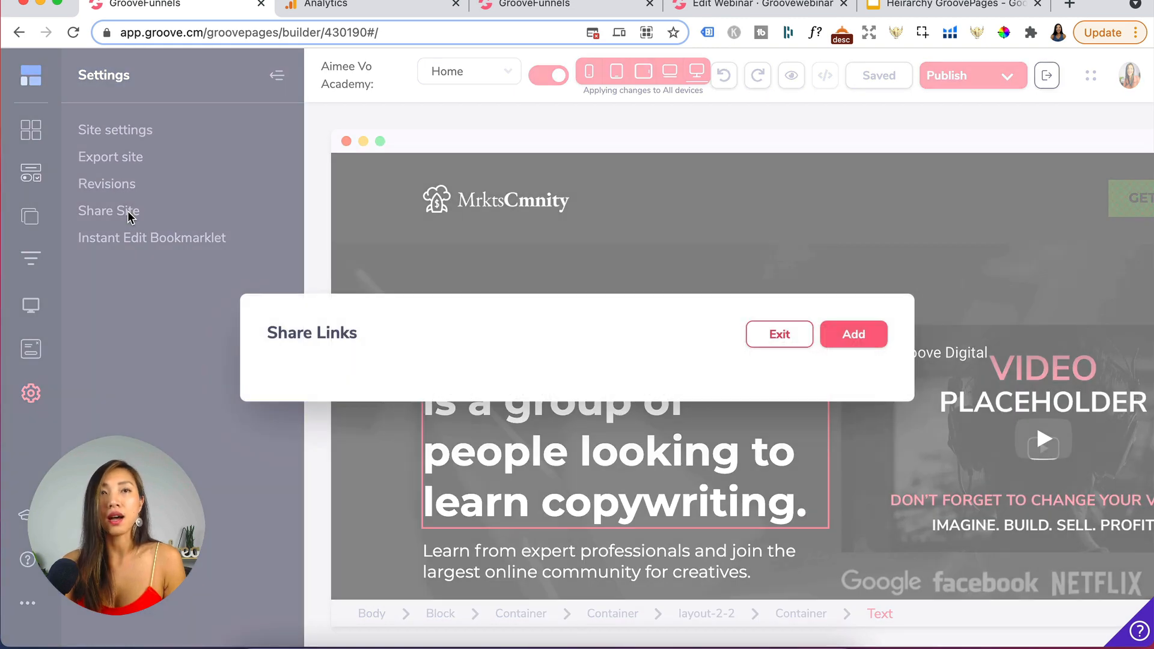
click(853, 335)
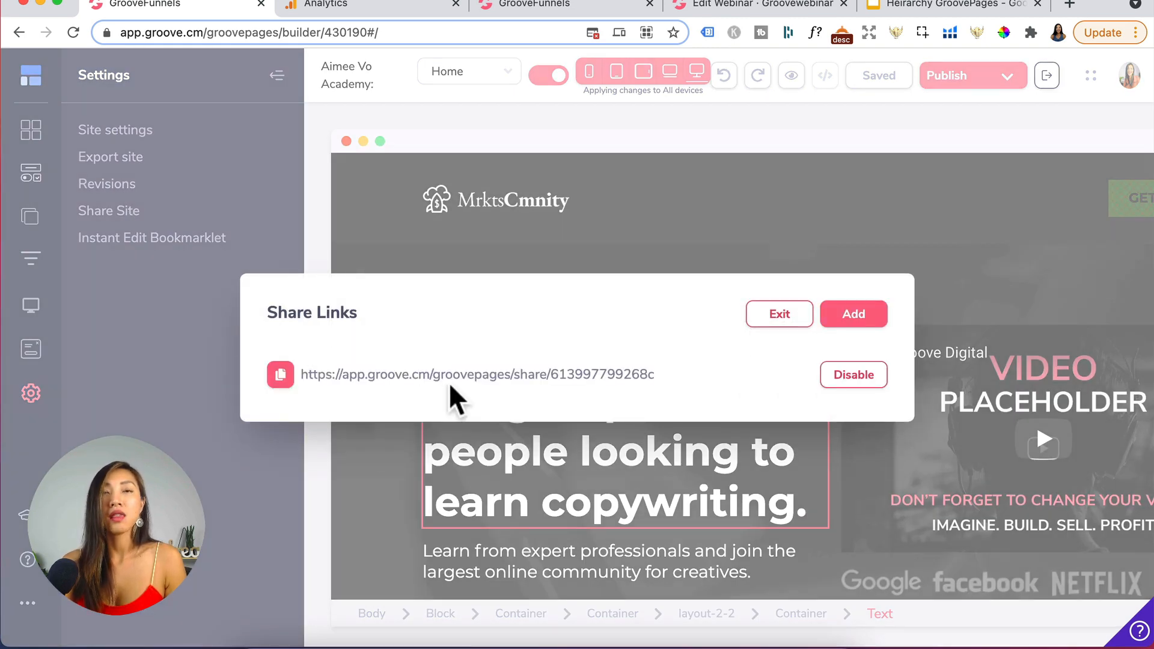
click(602, 381)
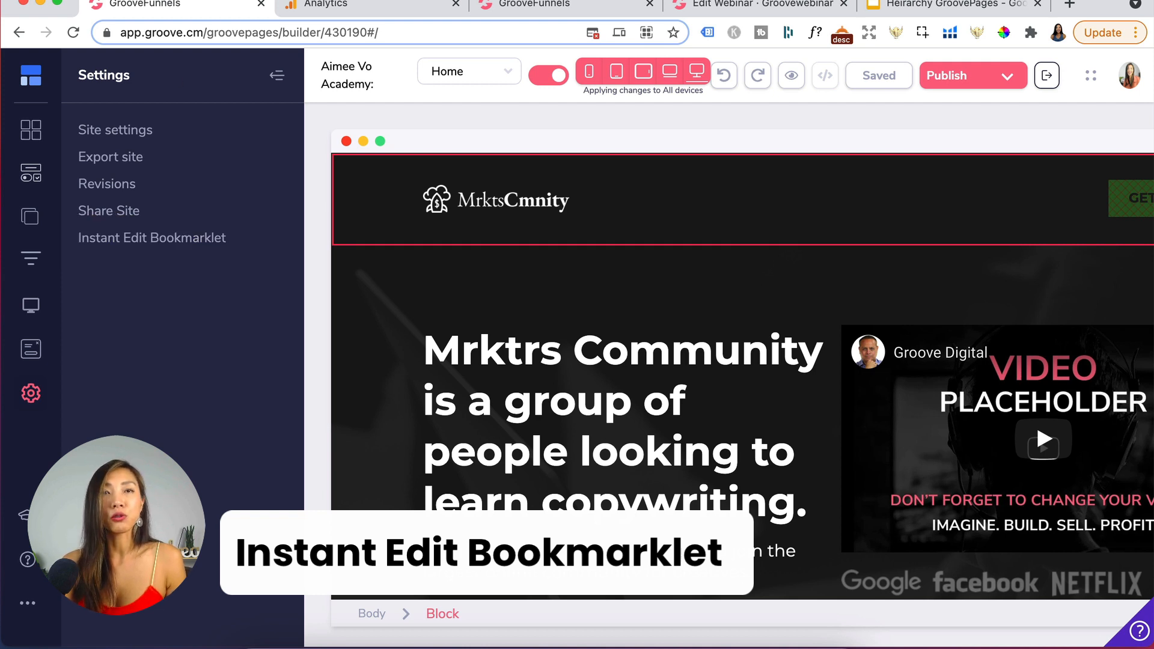
- Open the Instant Edit Bookmarklet help page and return to the builder tab
click(182, 248)
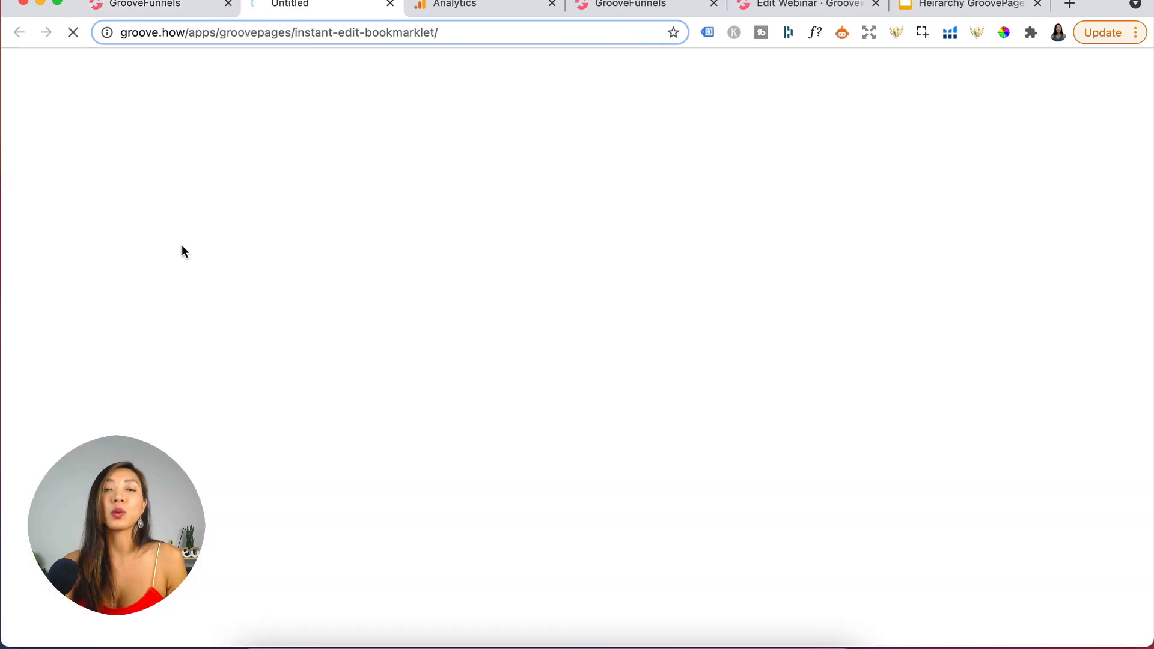
scroll(440, 365, down, 1)
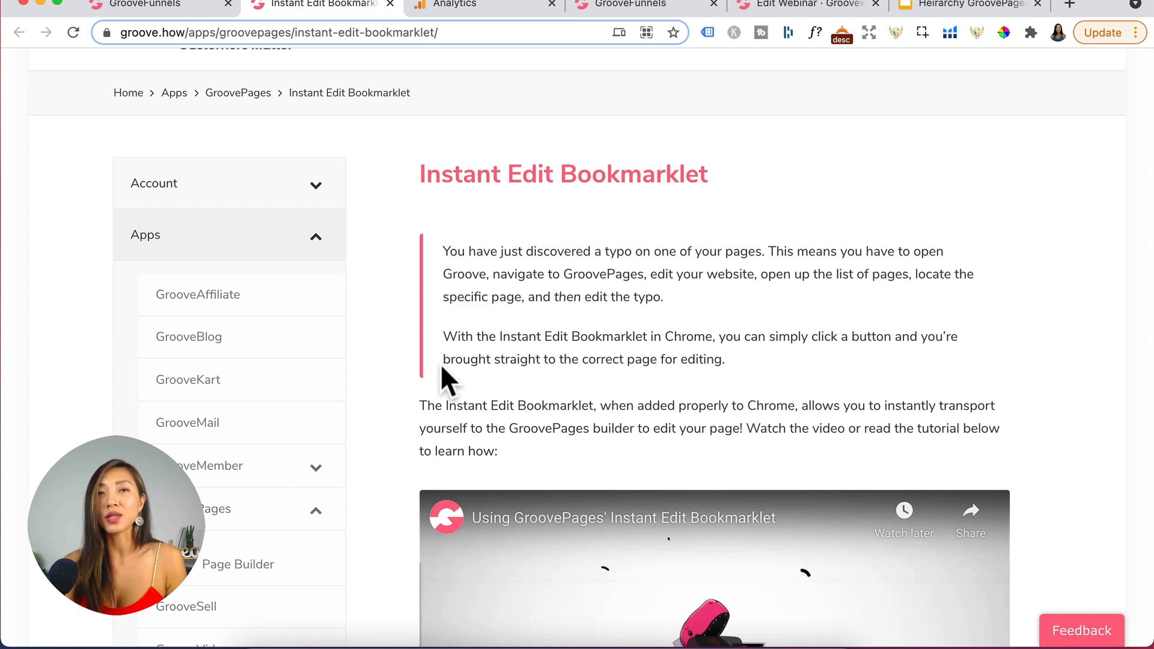
click(163, 6)
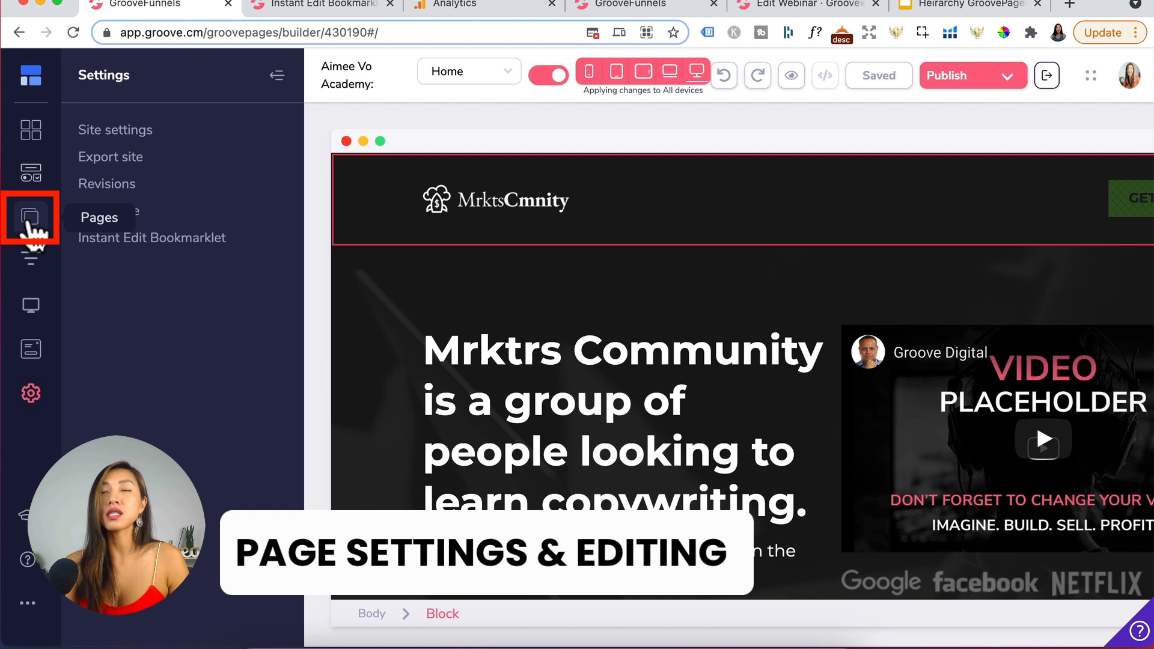
- Open the pages list and switch the builder to the Course page
click(28, 223)
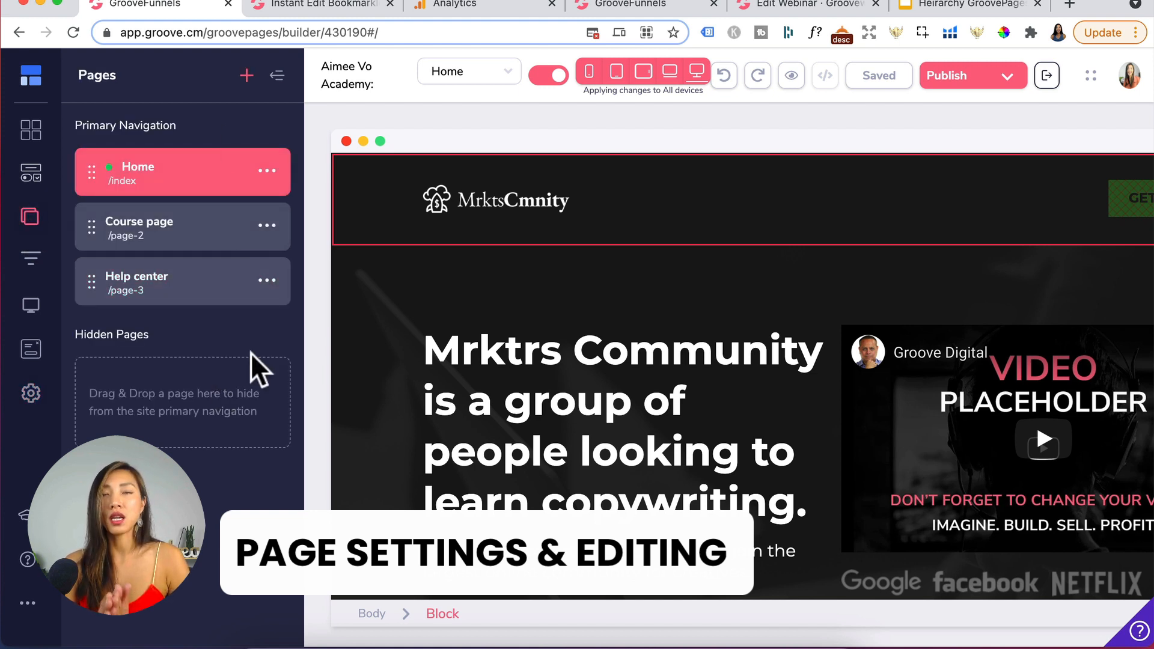
click(204, 178)
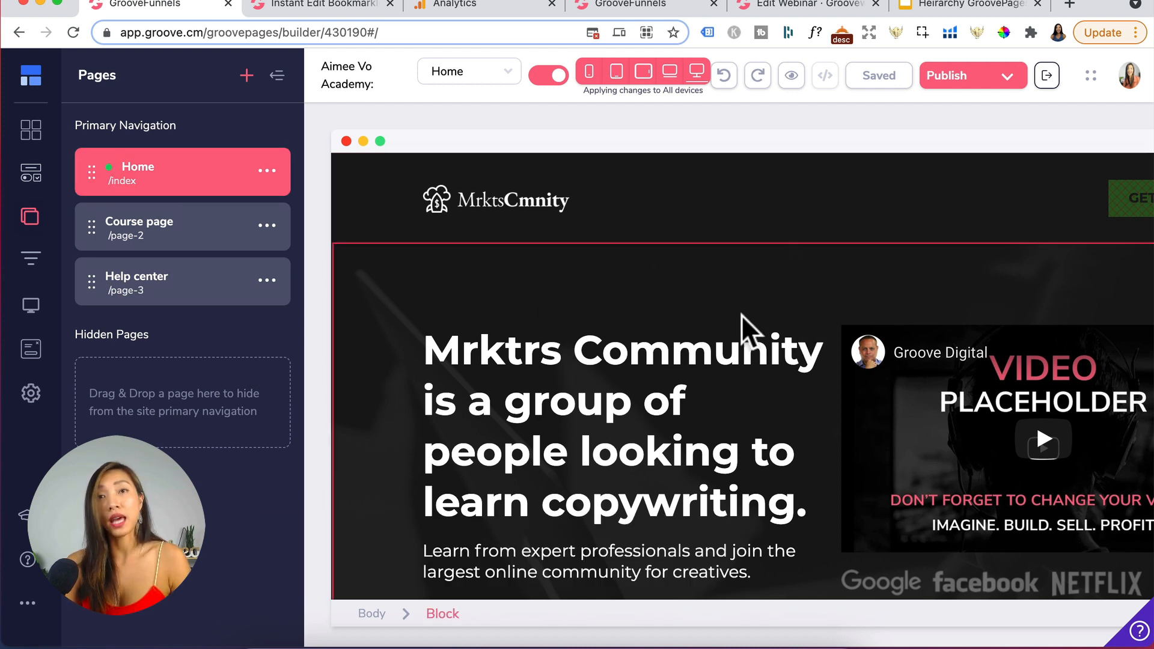
click(744, 391)
click(183, 231)
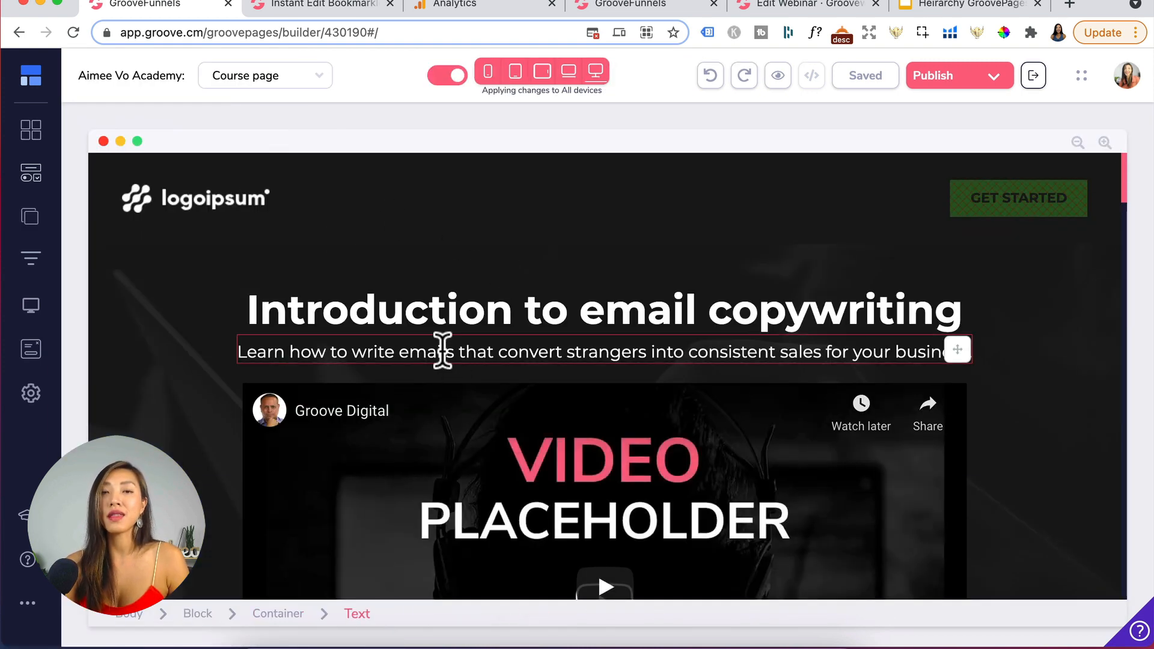
- Open the Course page's settings and set its page title to Aimee Vo's Courses and meta keywords to Aimee Vo, Aimee Vo Courses, Aimee Vo Google Ads
click(31, 223)
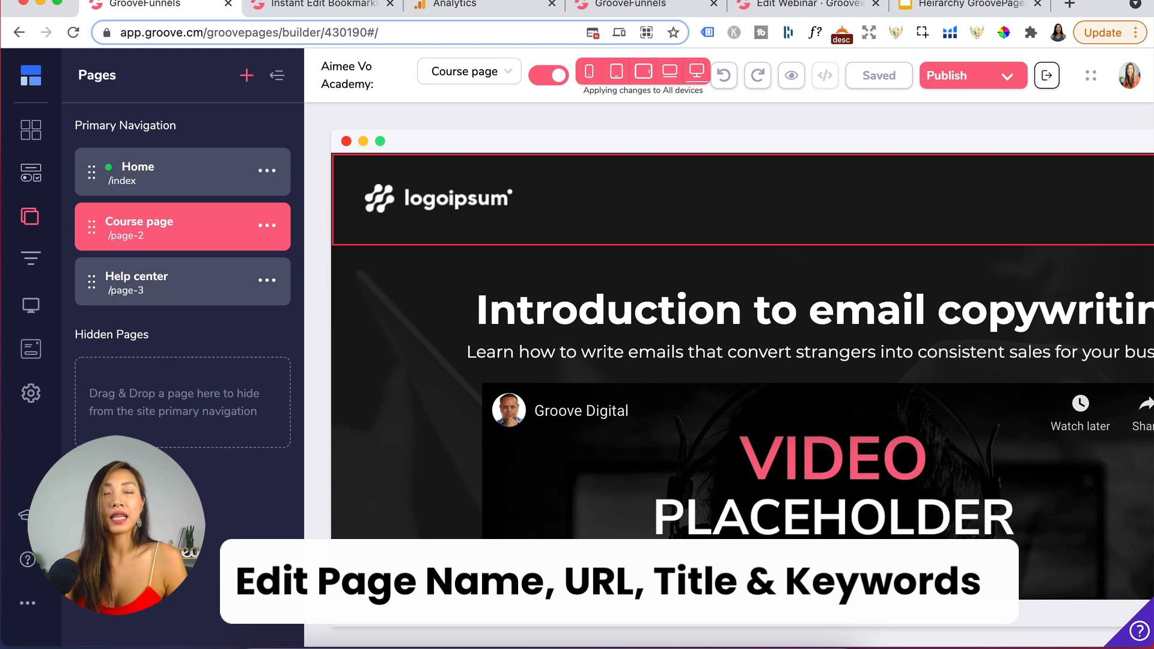
click(267, 226)
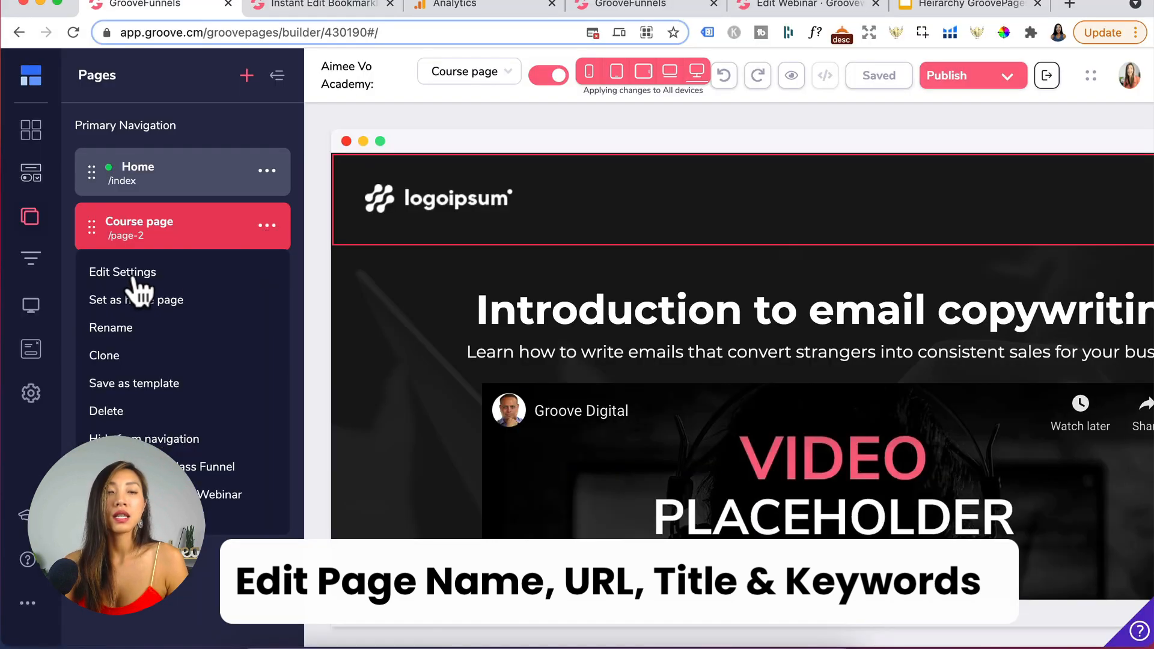
click(133, 272)
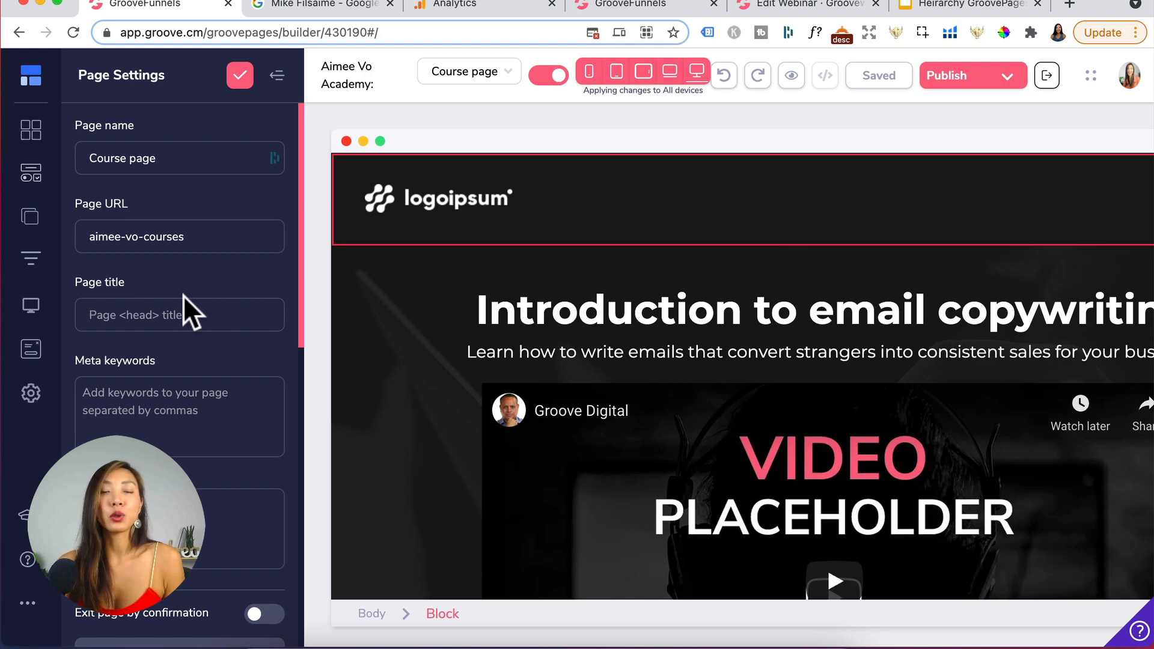
click(319, 4)
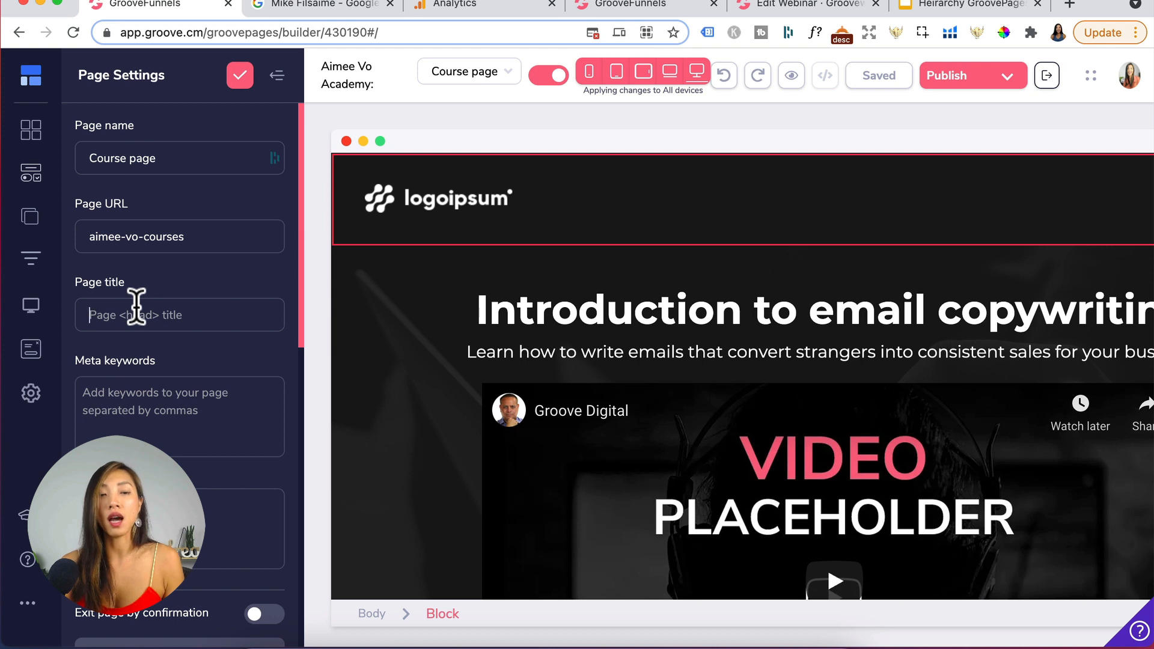
text(Aimee Vo's Courses)
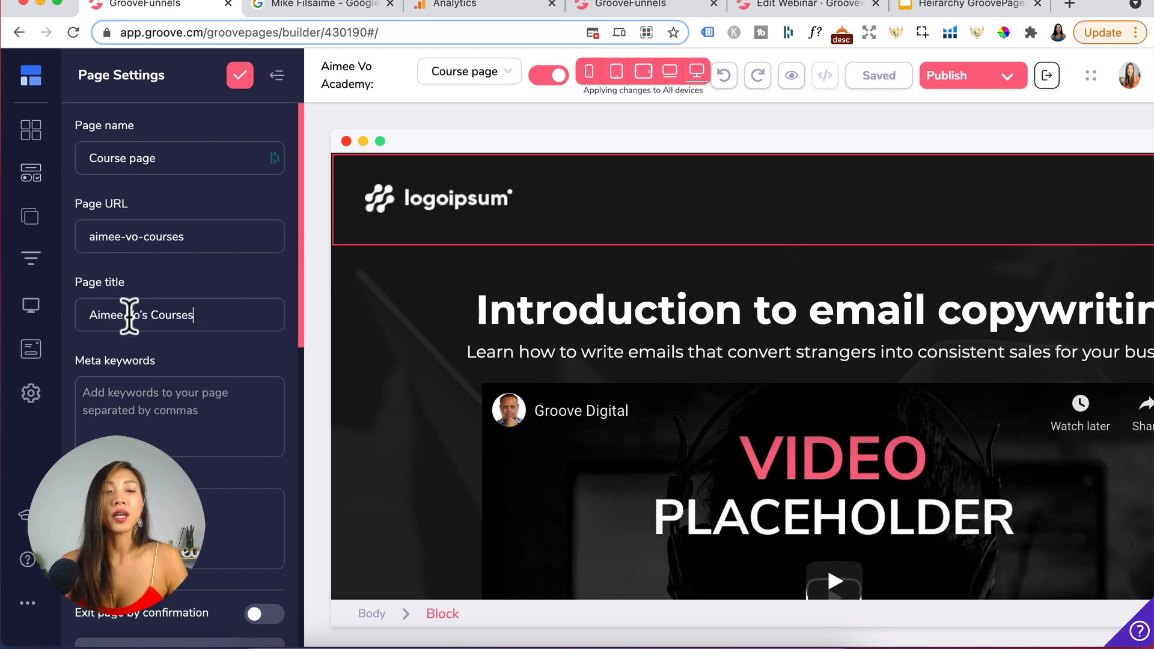
click(175, 398)
text(Aimee Vo, Aimee Vo Courses, Aimee Vo Google Ads)
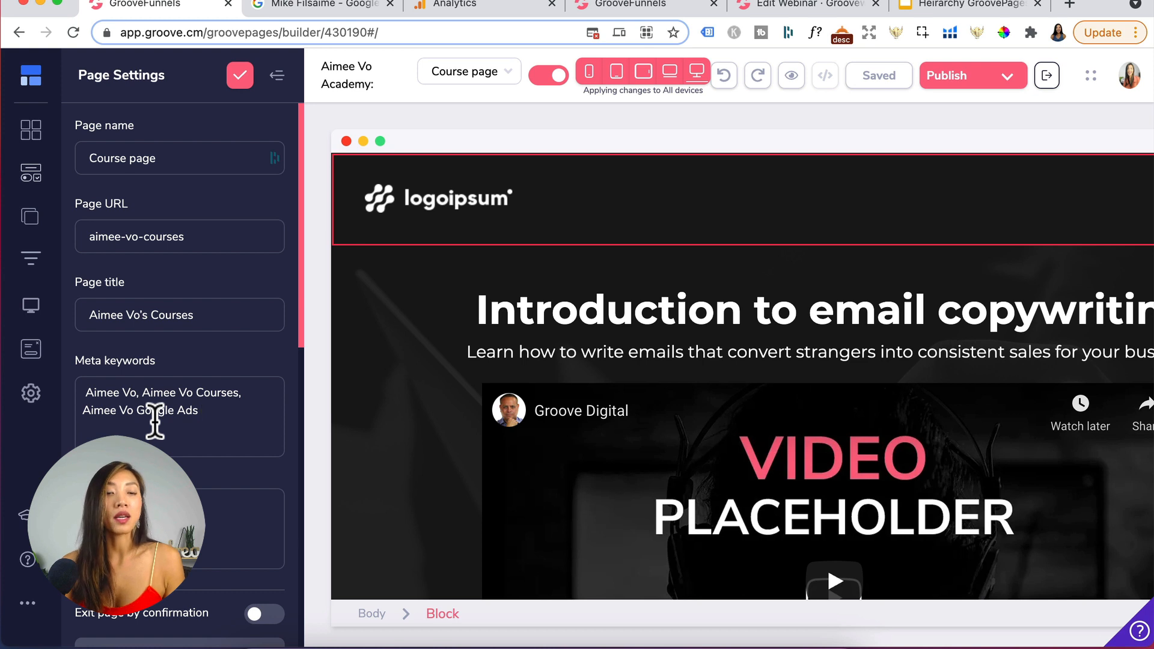
- Copy the description text from the character counter site and paste it as the page's meta description
scroll(216, 437, down, 3)
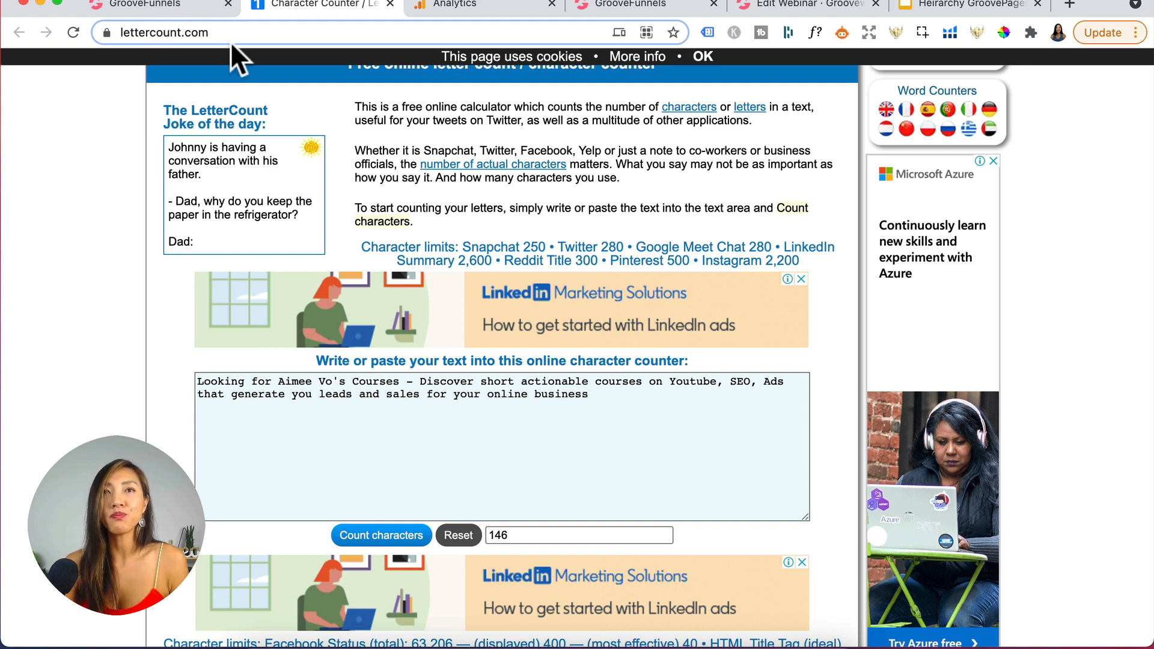
click(373, 405)
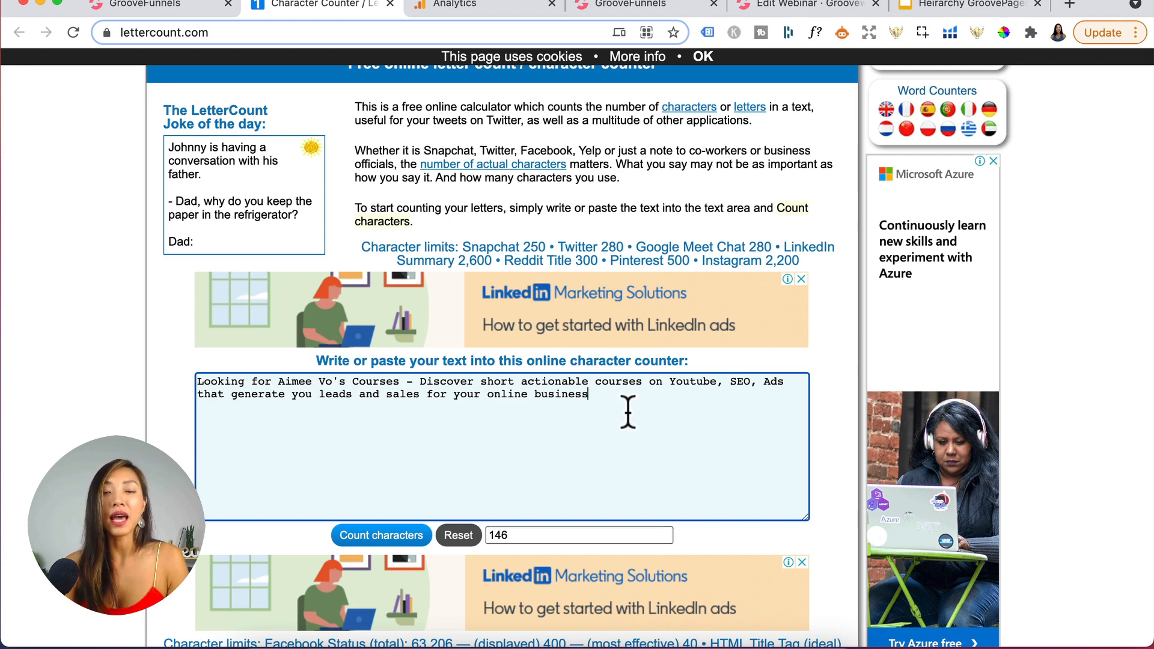
key(super+a)
key(super+c)
click(179, 6)
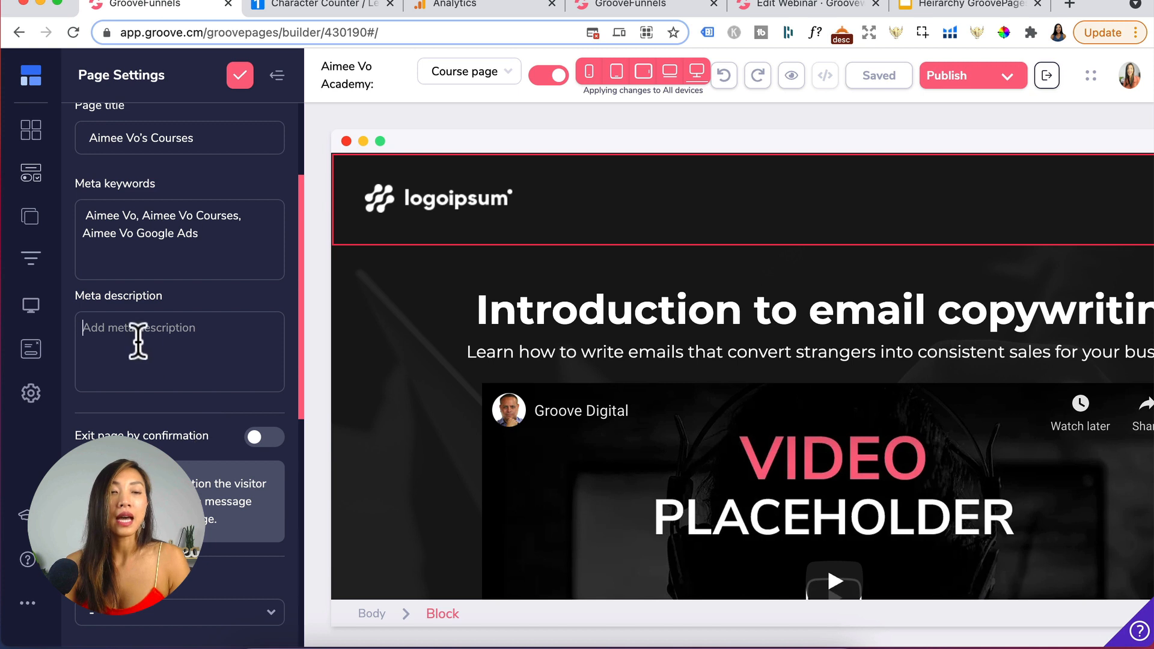
key(super+v)
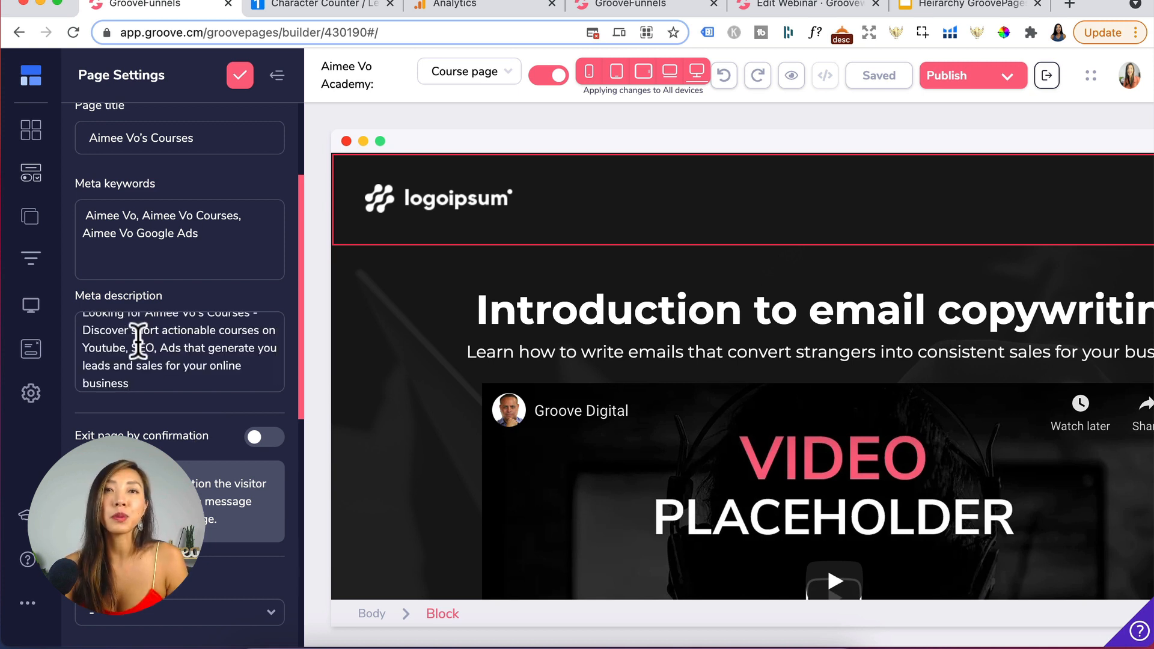
- Switch on the exit-page confirmation option and switch it off again
scroll(140, 336, down, 3)
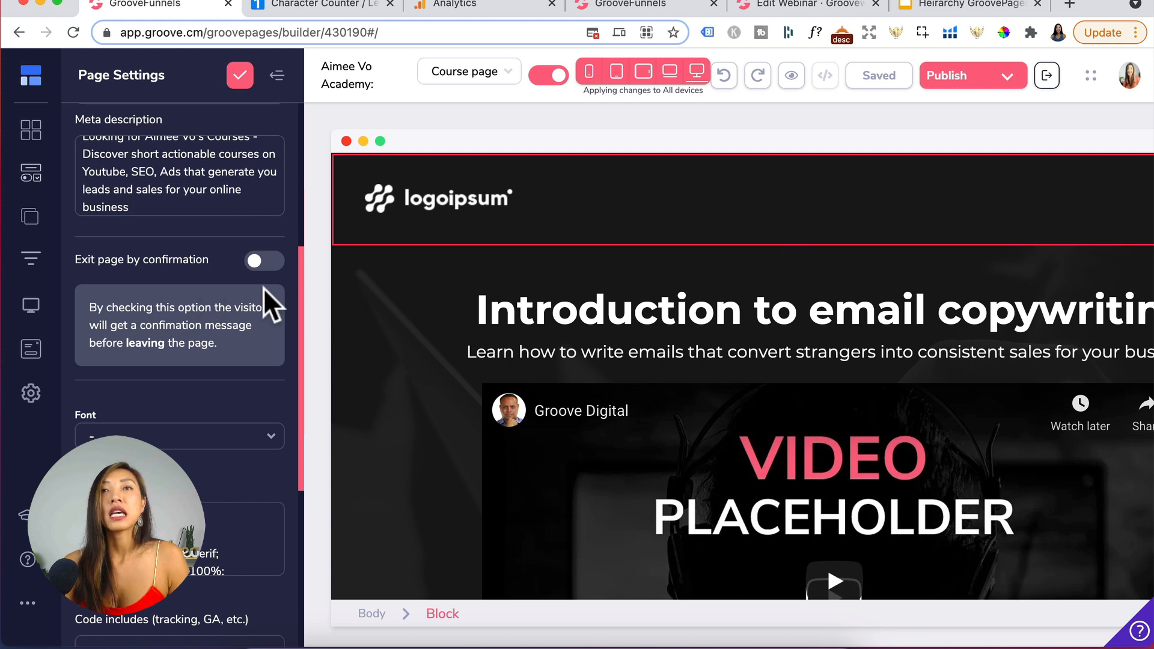
click(274, 263)
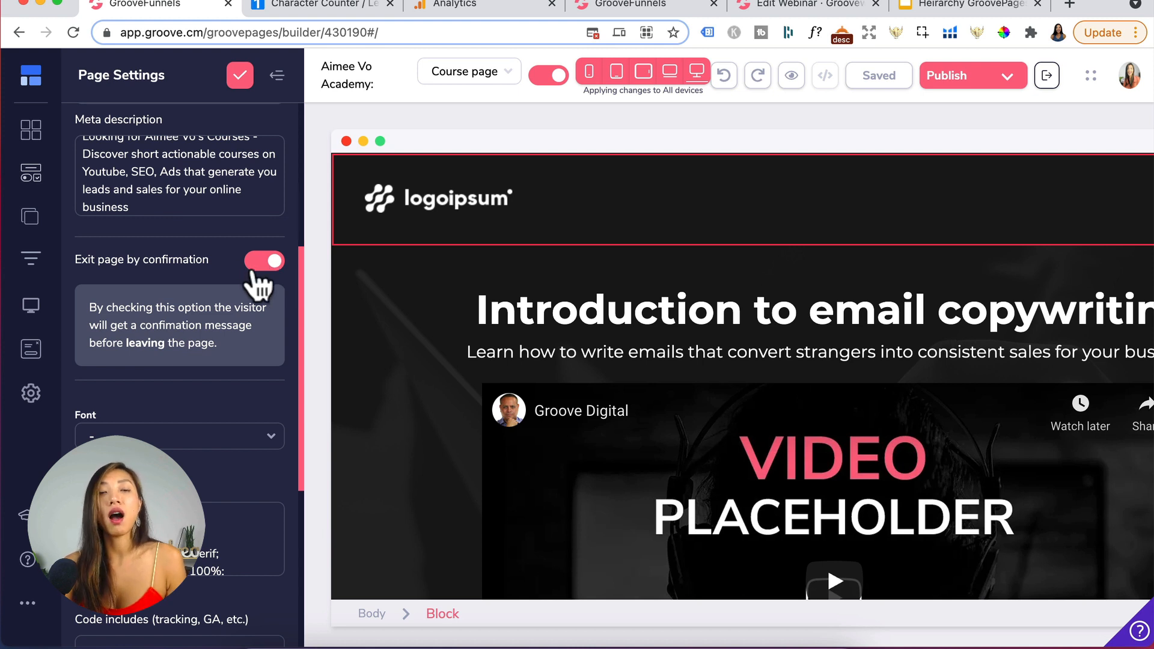
click(258, 264)
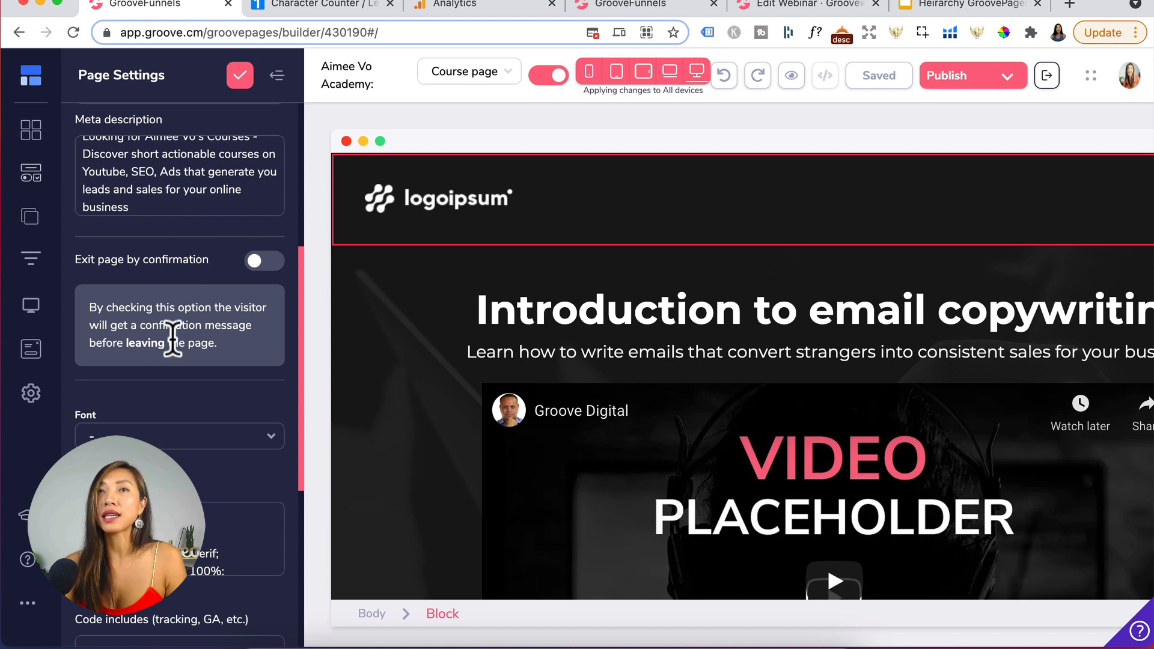
- Review the remaining page settings for font, custom CSS, code includes and Open Graph sharing, then close them
scroll(173, 337, down, 3)
scroll(173, 338, down, 1)
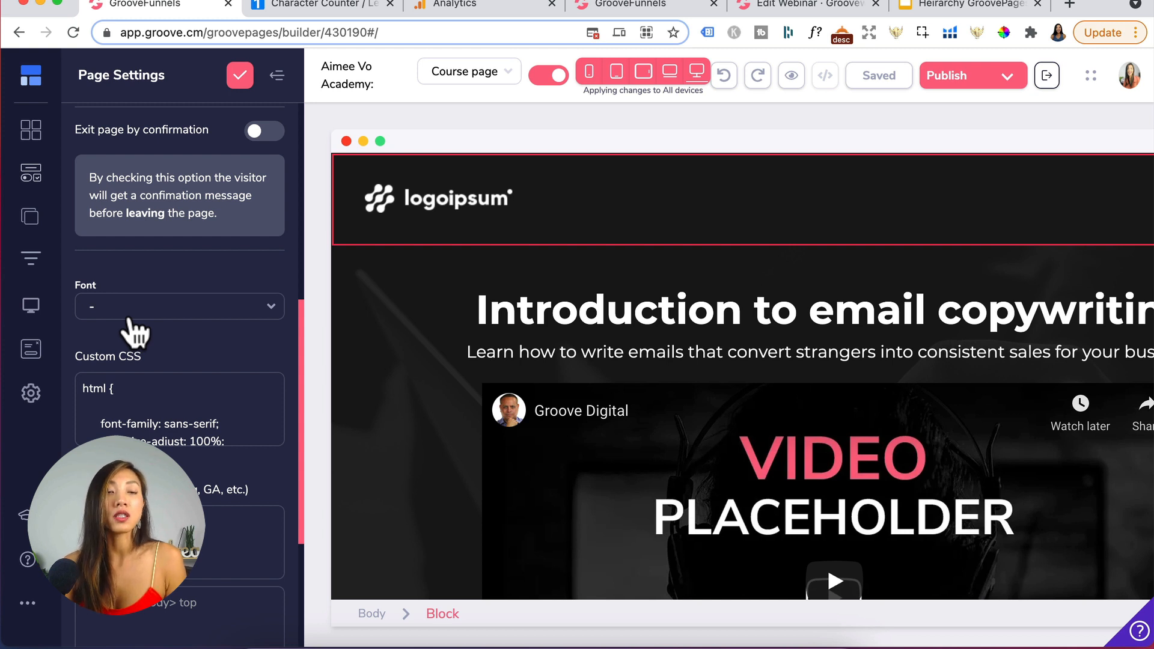
click(128, 317)
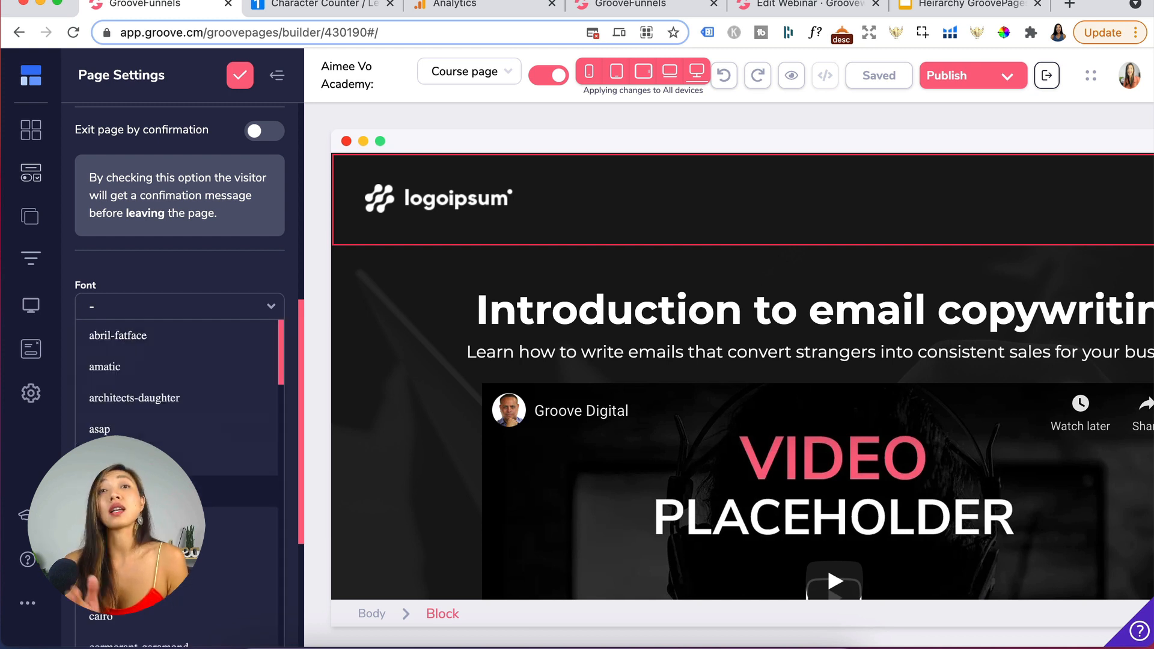
click(200, 268)
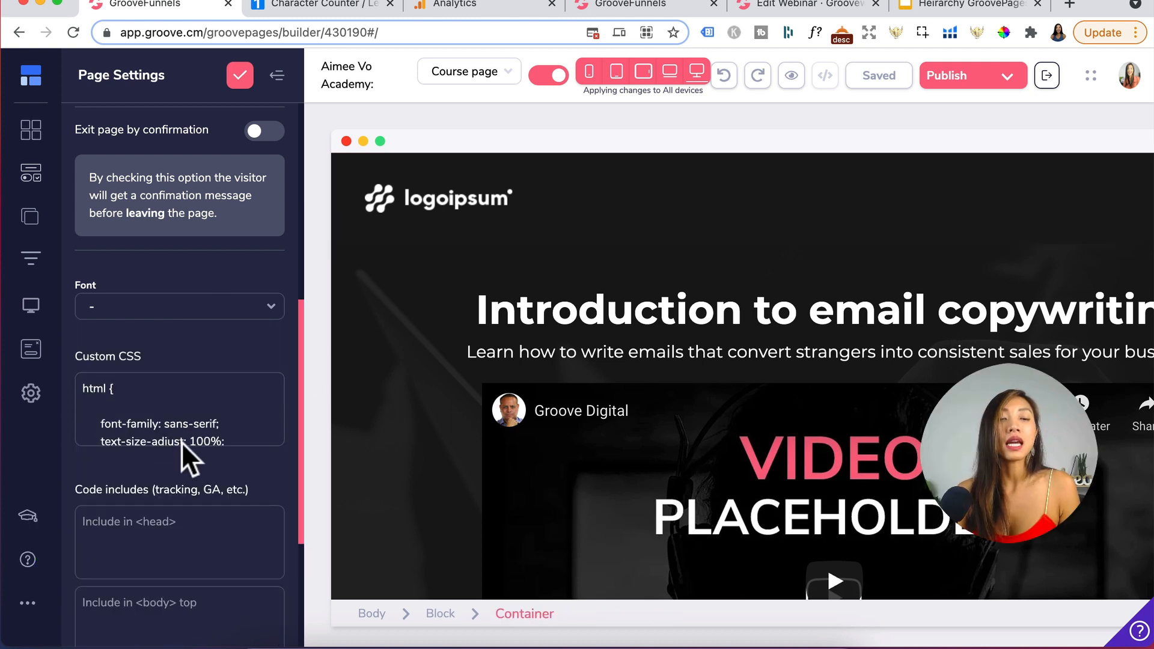
scroll(181, 437, down, 5)
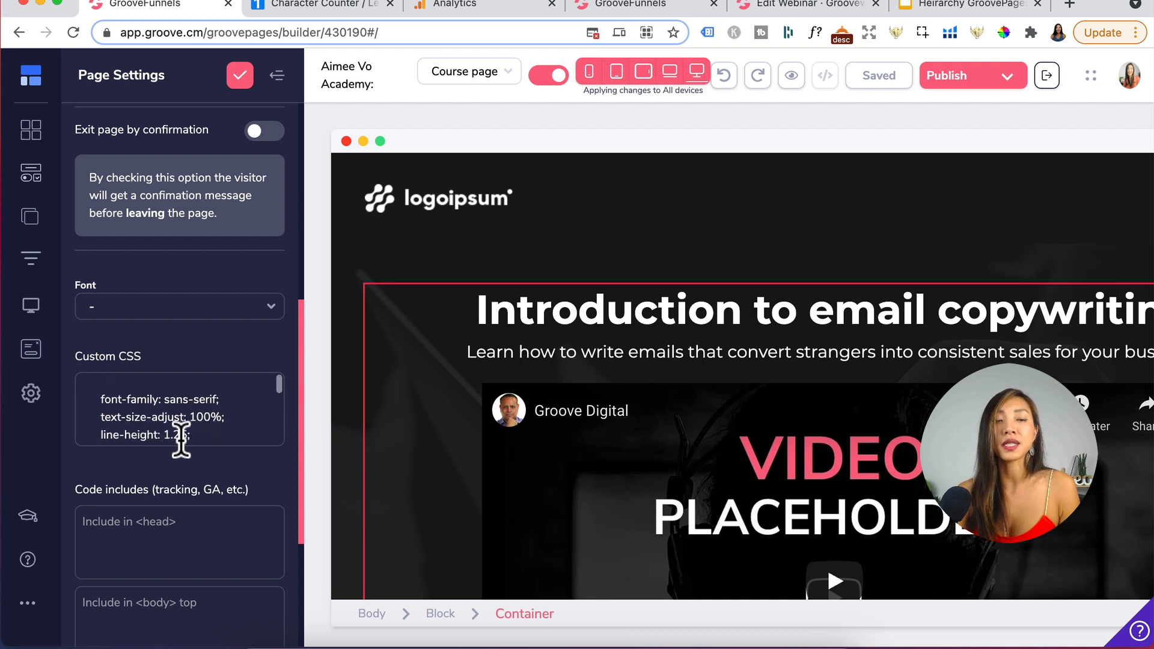
scroll(186, 493, down, 3)
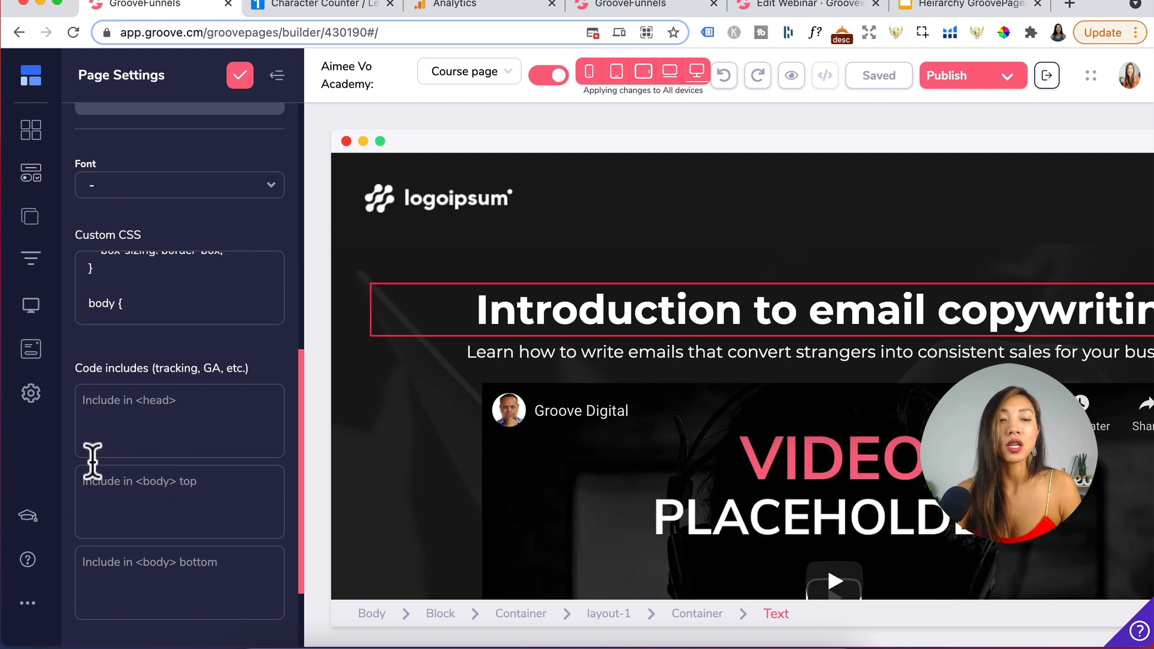
scroll(190, 420, down, 5)
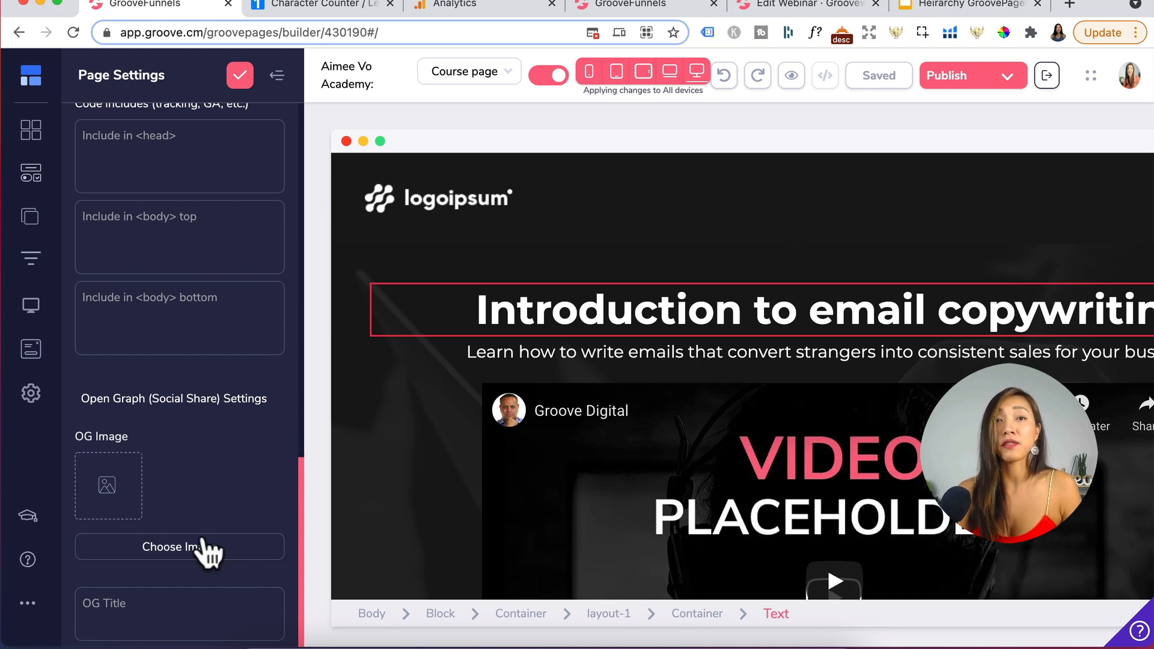
click(238, 86)
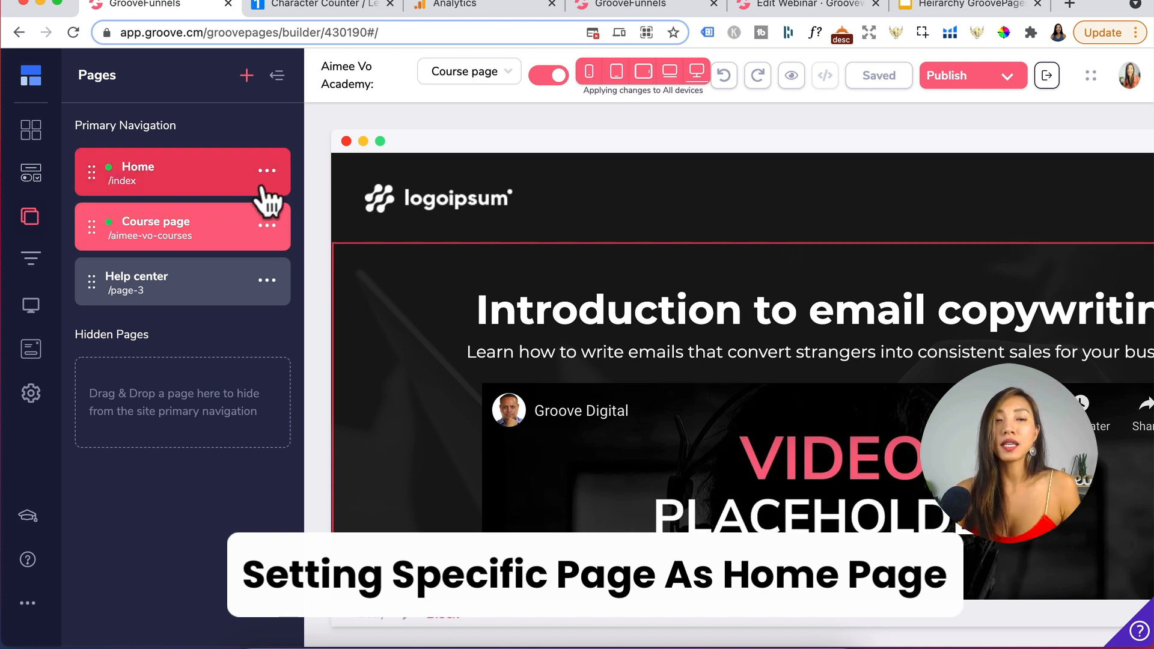
click(267, 226)
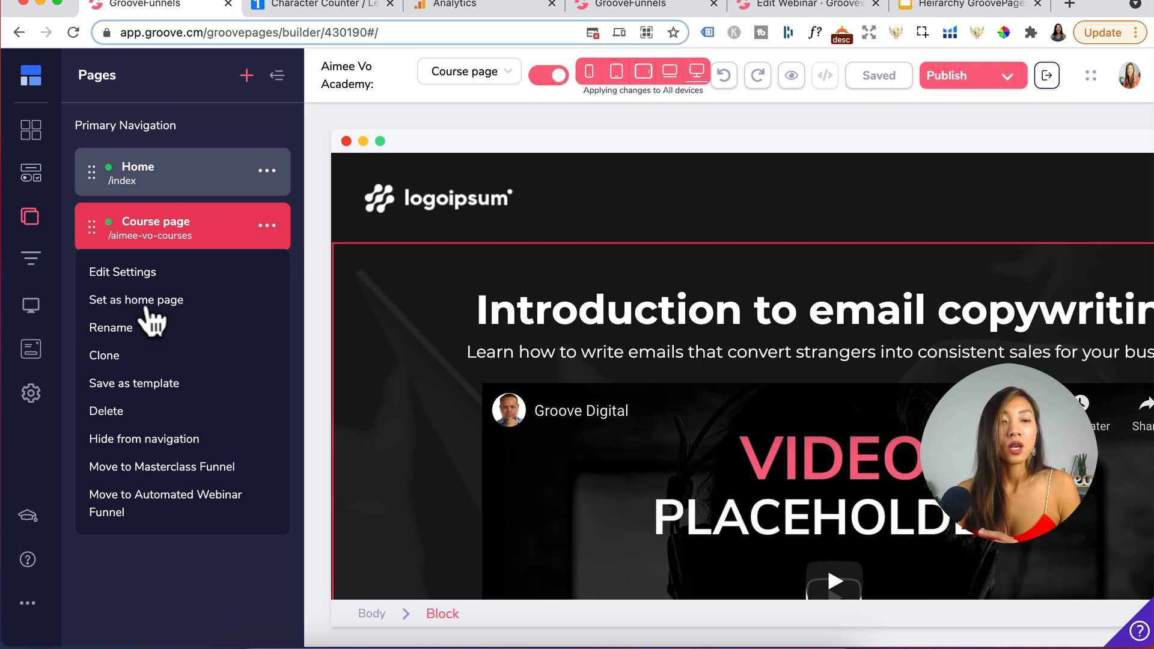
click(294, 232)
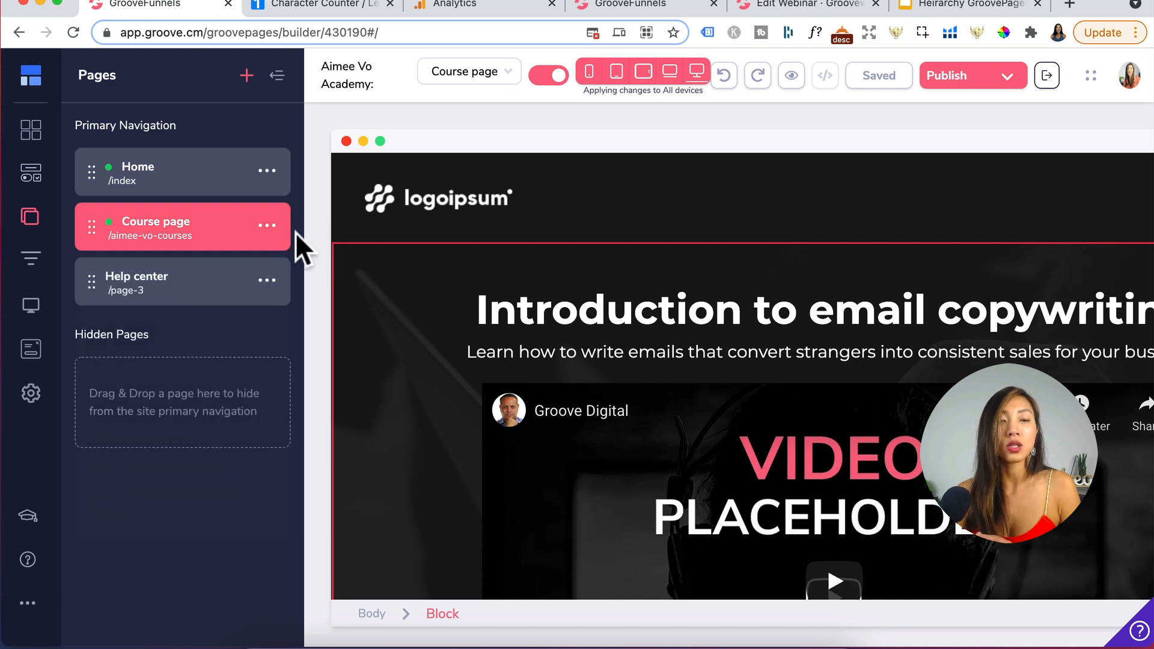
click(266, 282)
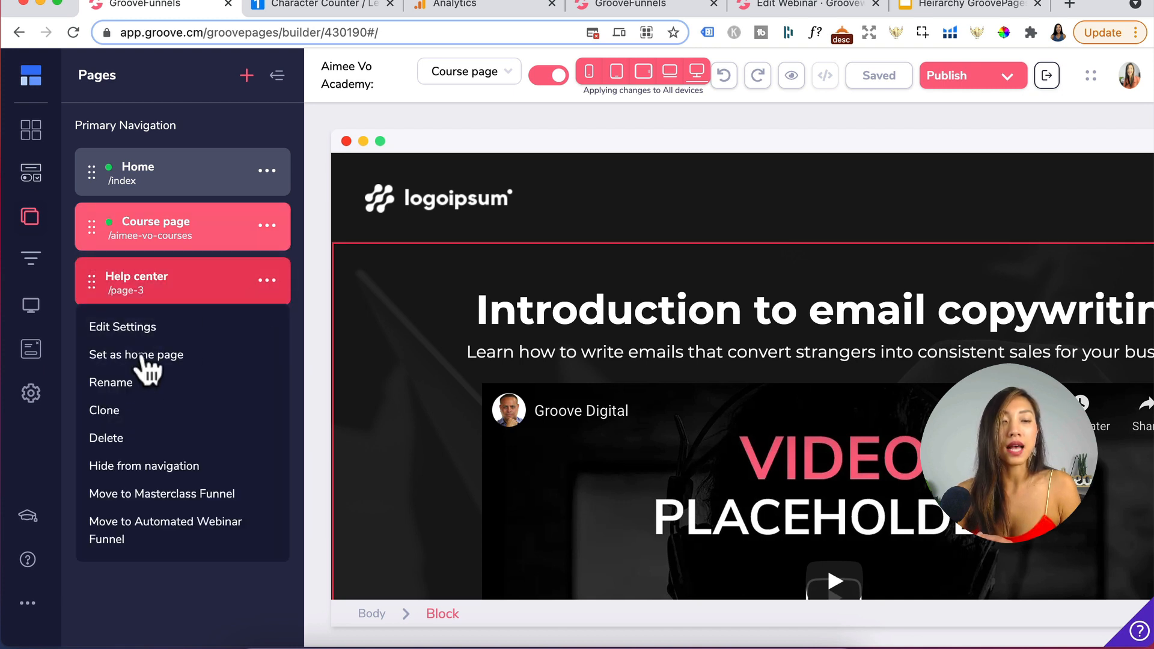
click(293, 246)
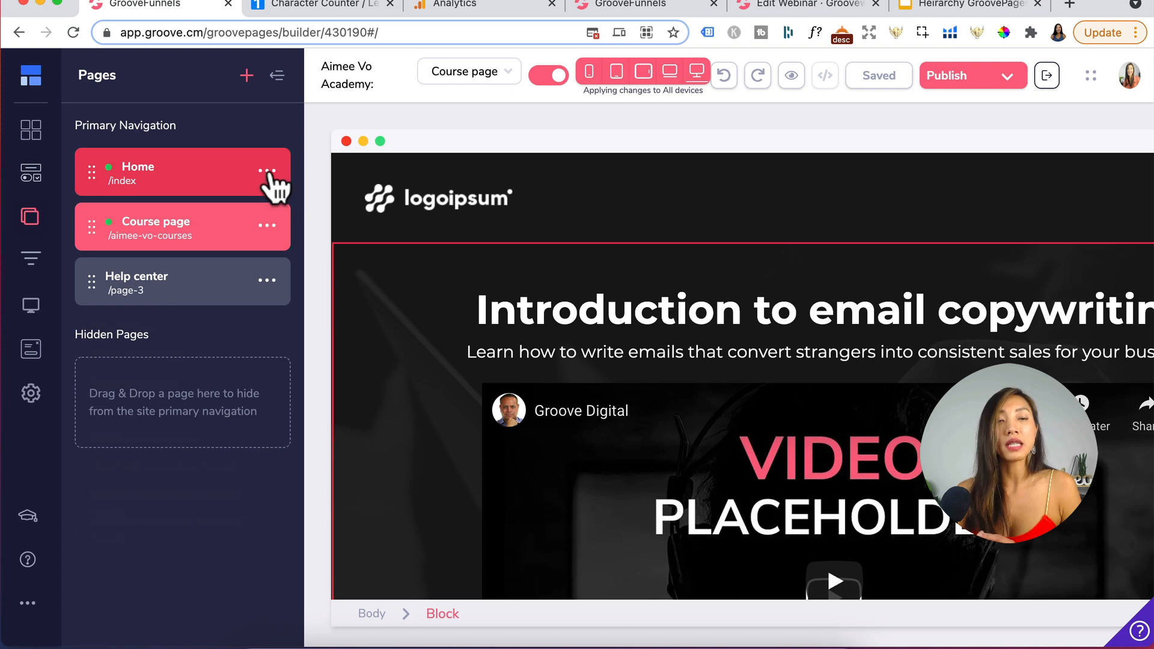
click(267, 171)
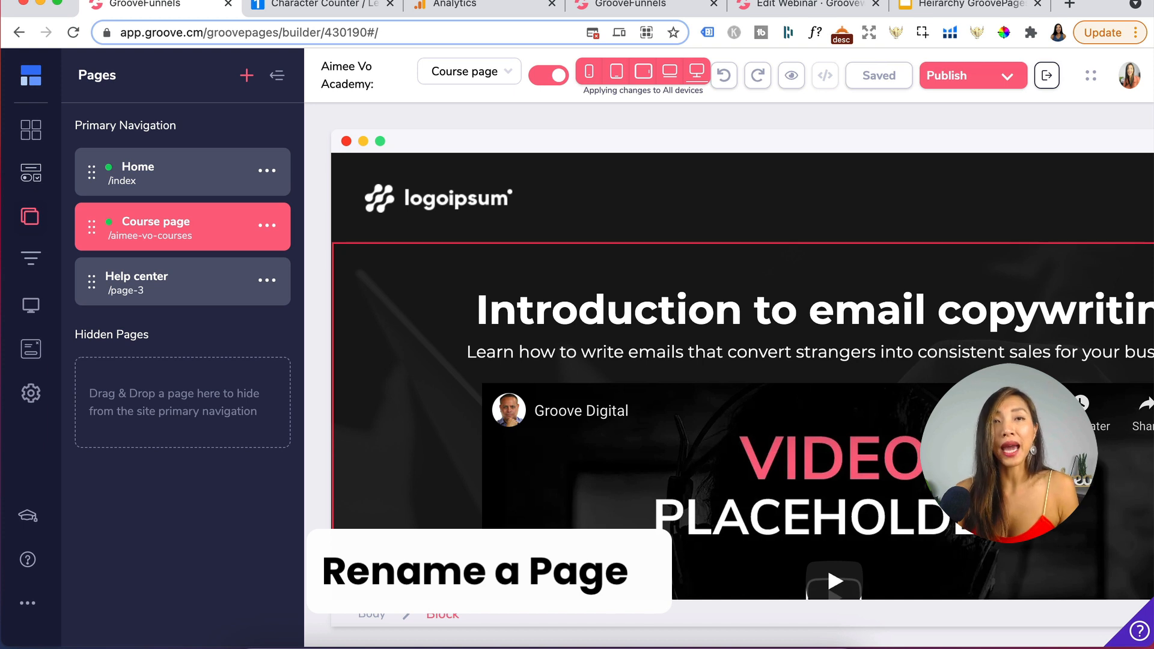
- Rename the Course page as All Courses
click(268, 226)
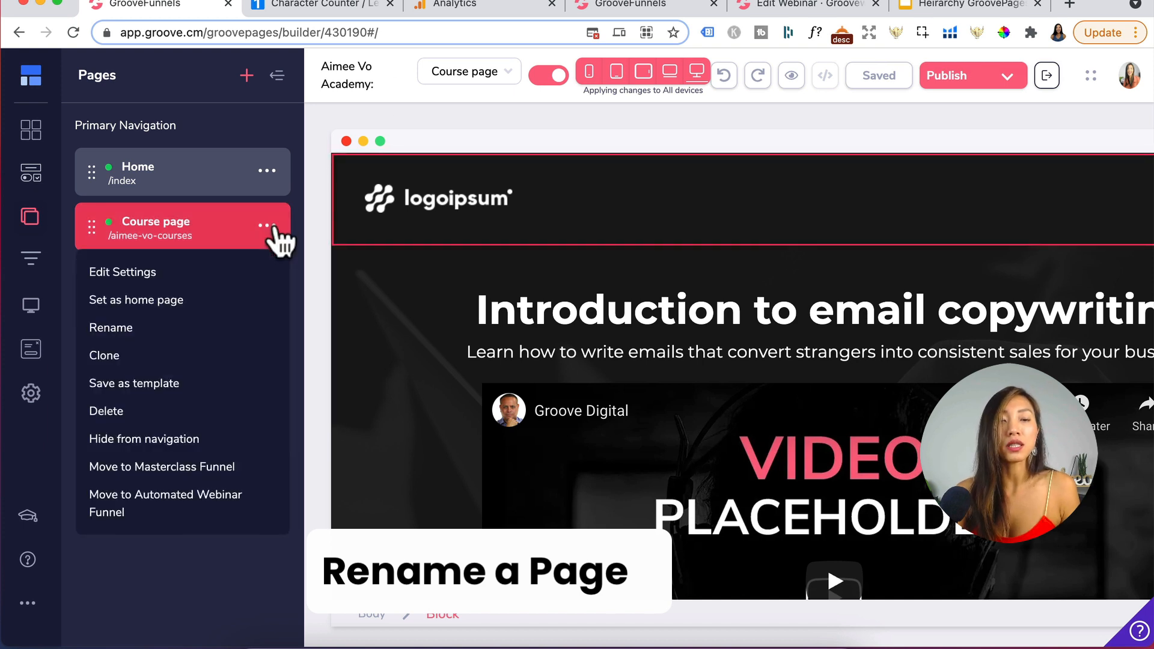
click(120, 328)
text(All Courses)
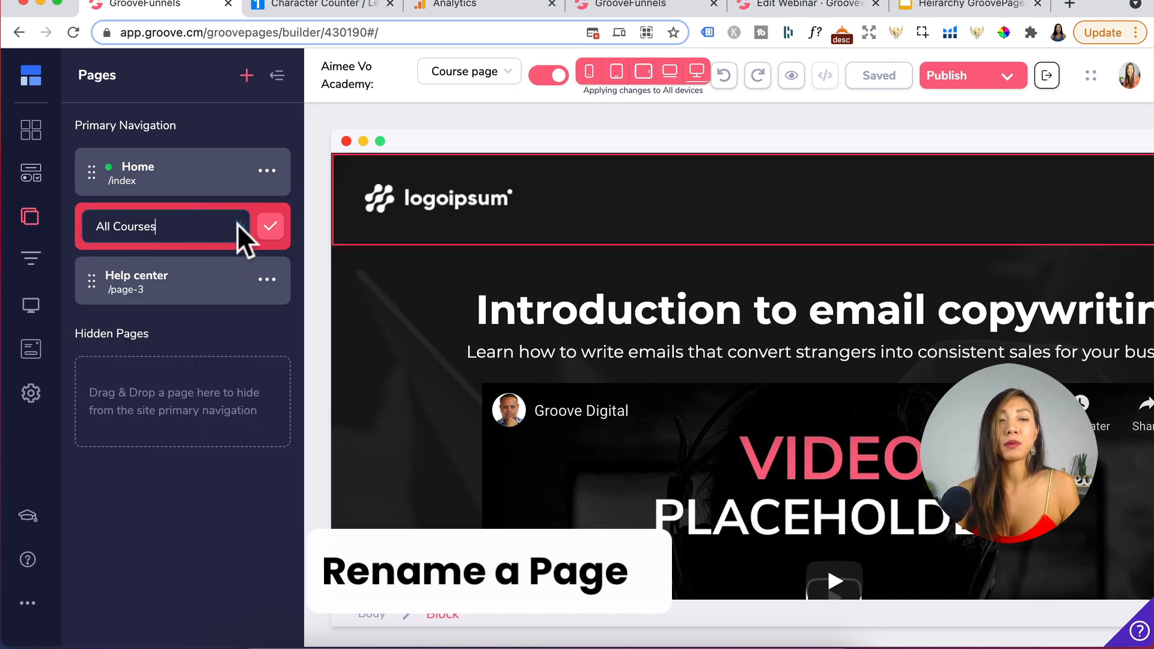
click(272, 227)
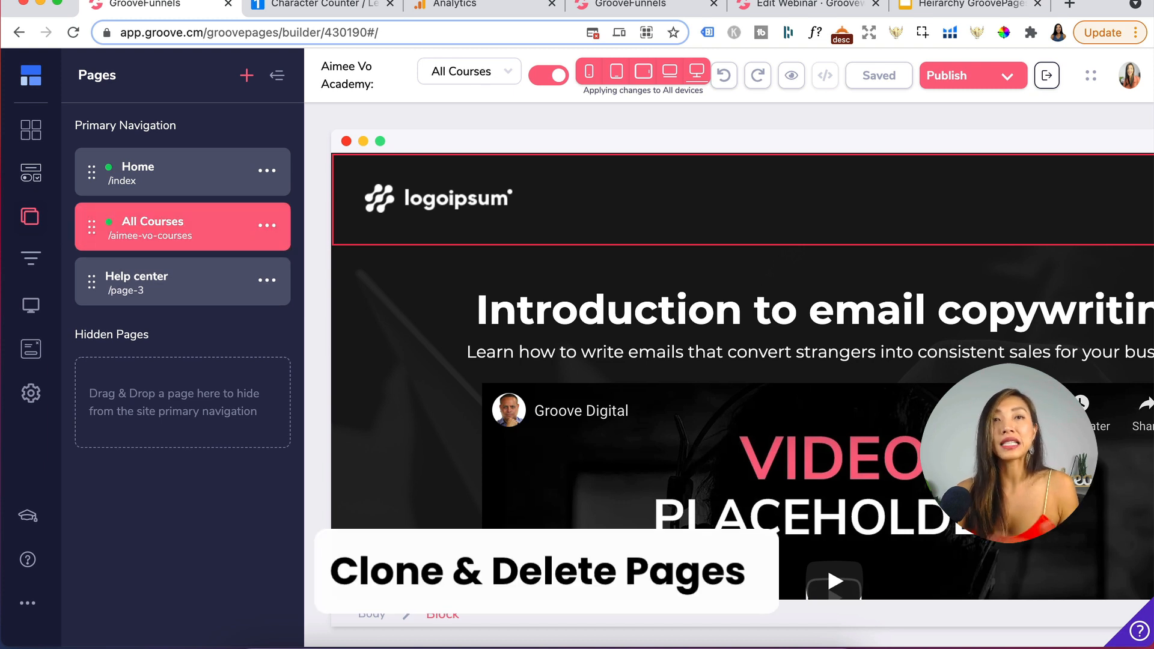
- Clone the All Courses page and rename the copy as Order Confirmation
click(268, 226)
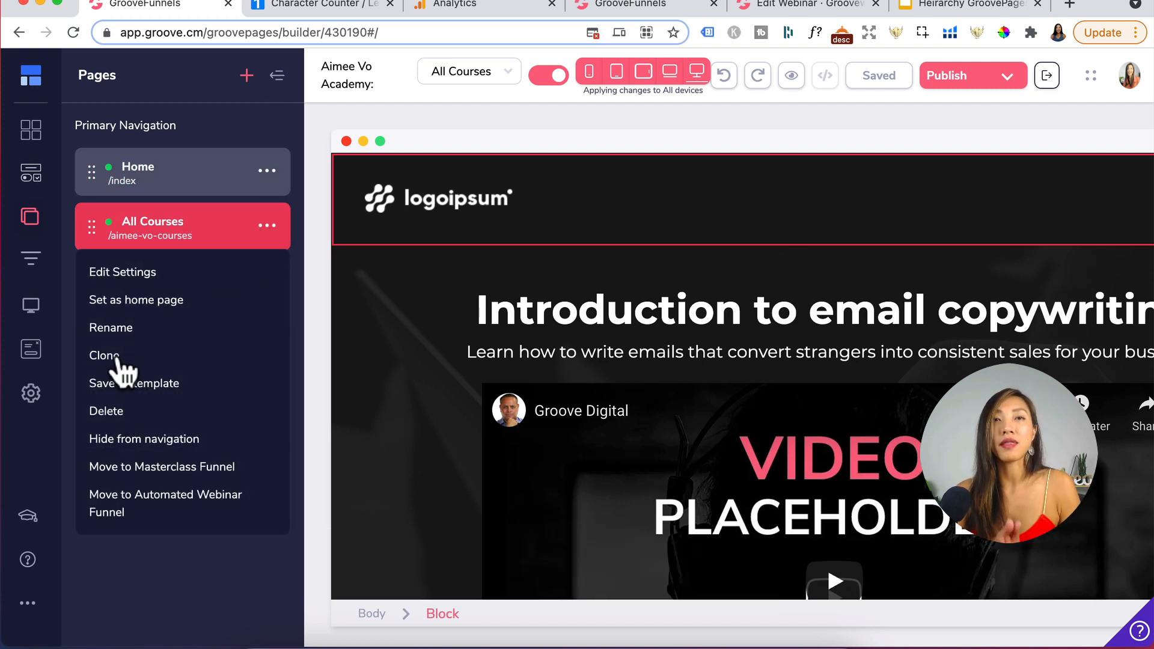
click(105, 356)
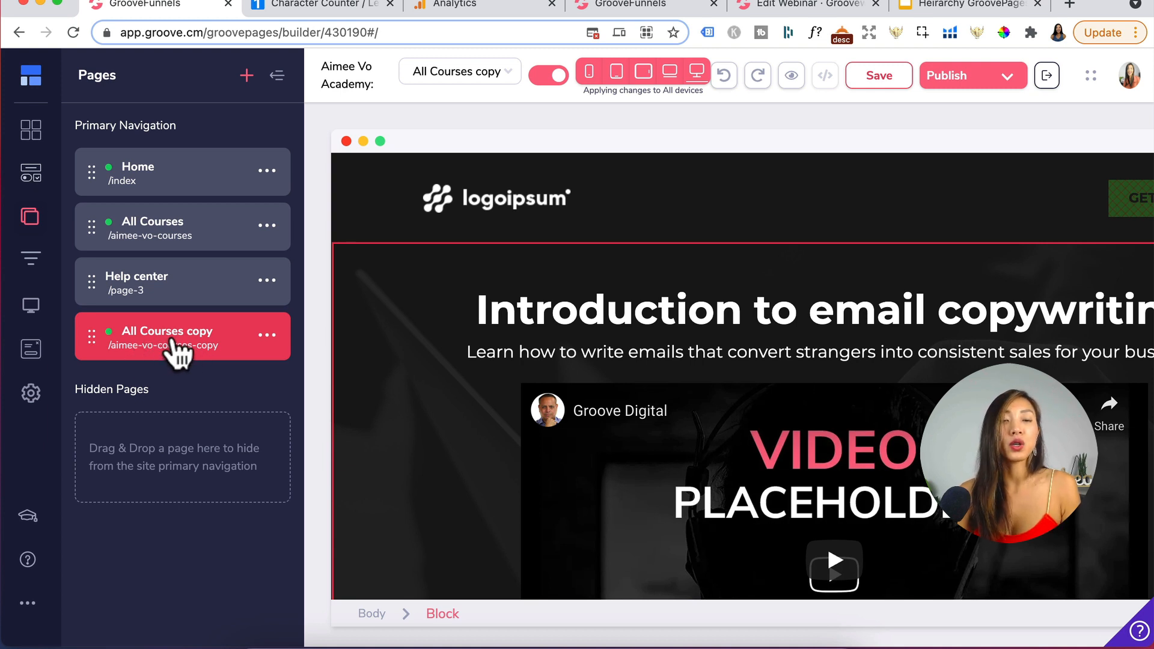
click(267, 335)
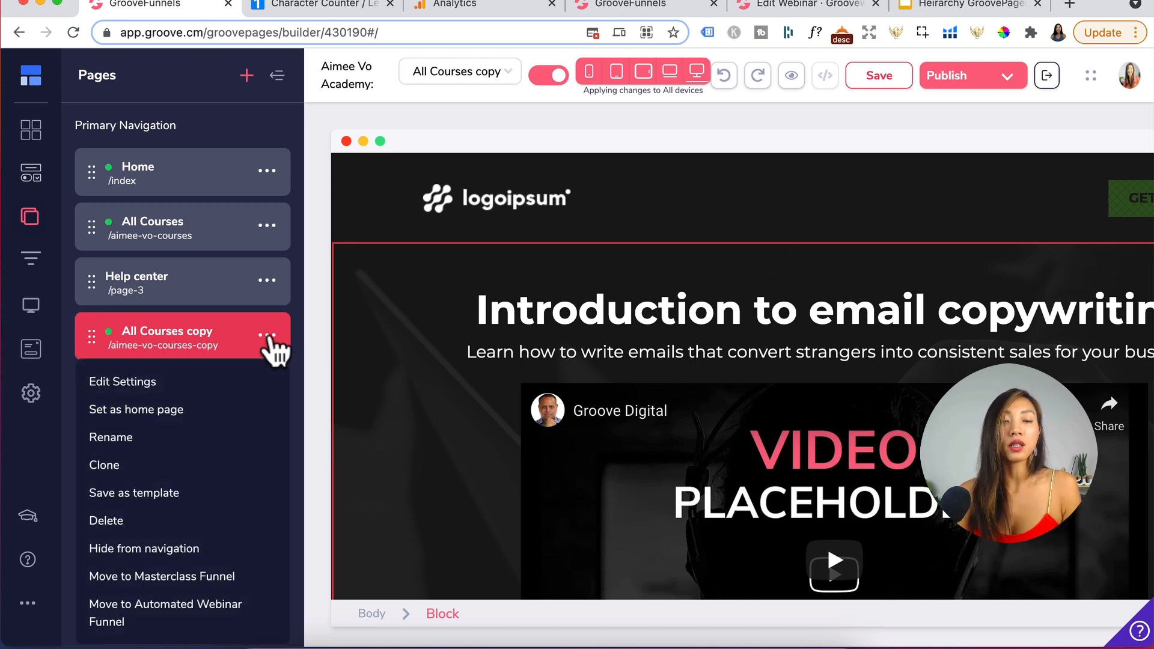
click(129, 440)
text(Order Confirmation)
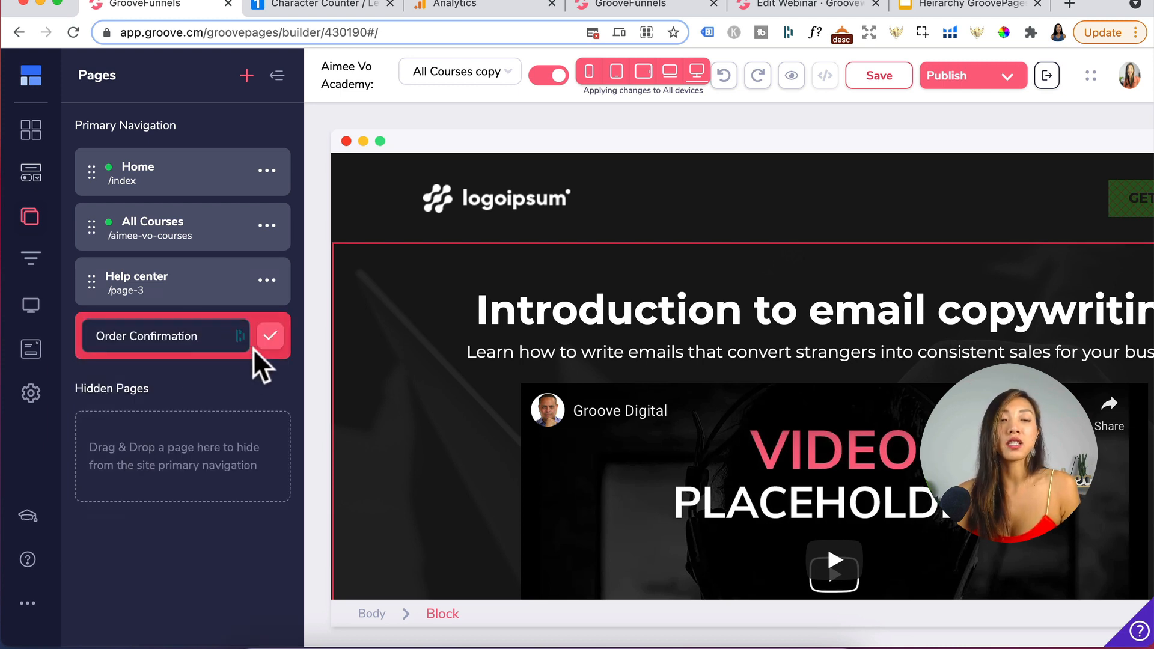
click(268, 336)
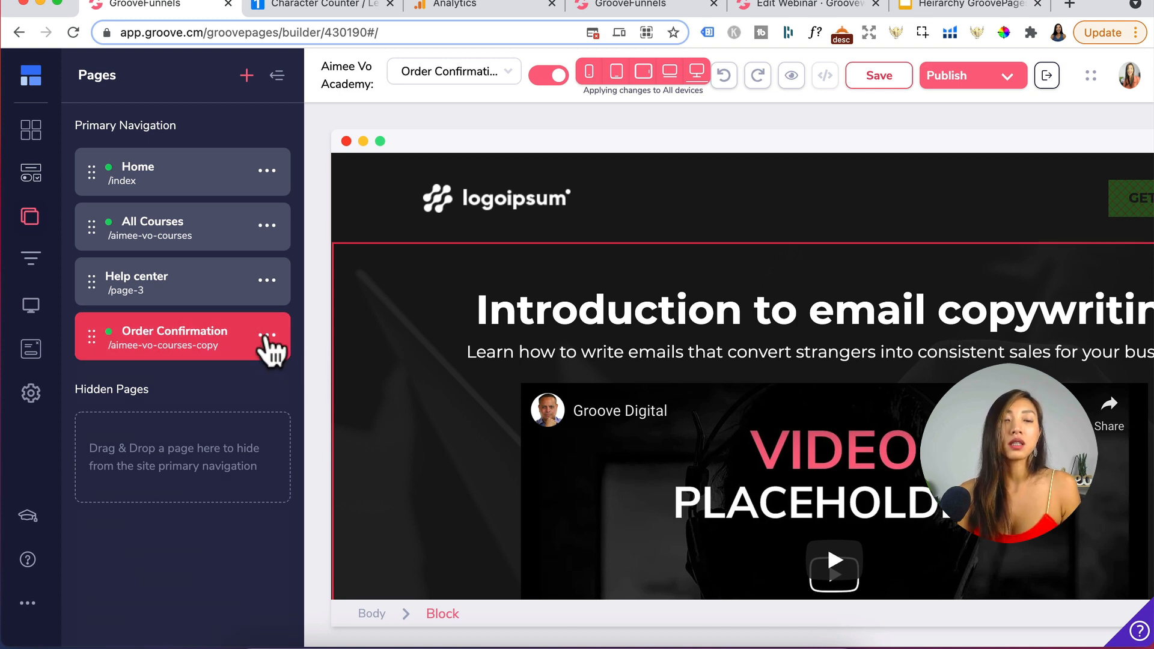
- Delete the Order Confirmation page
click(267, 335)
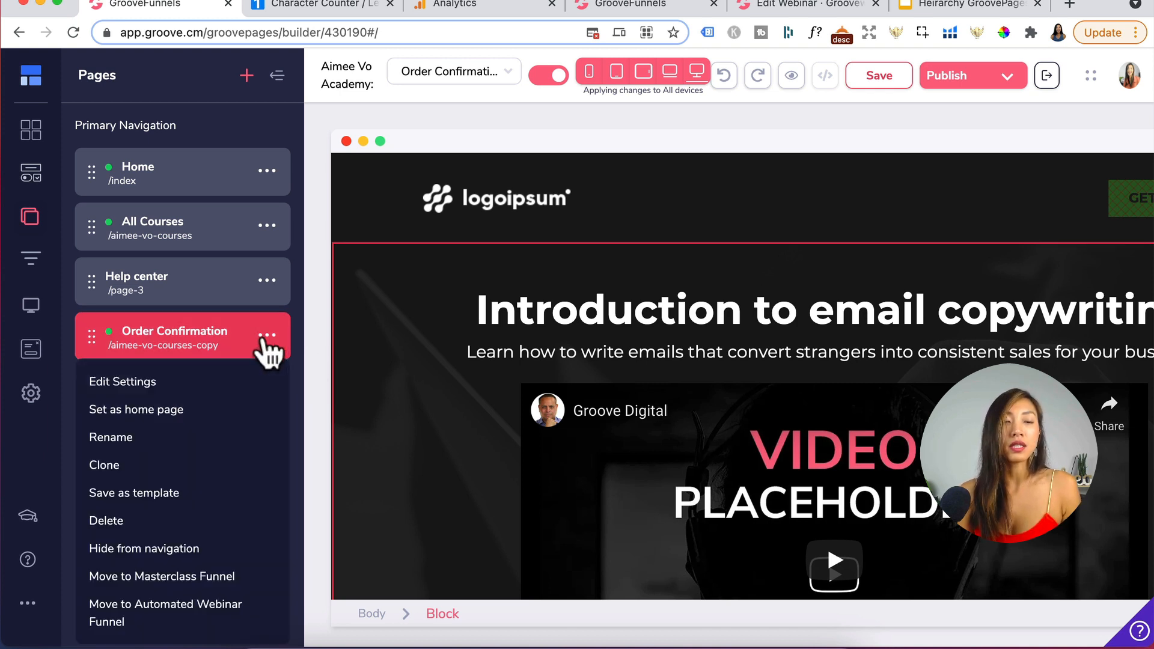
click(146, 523)
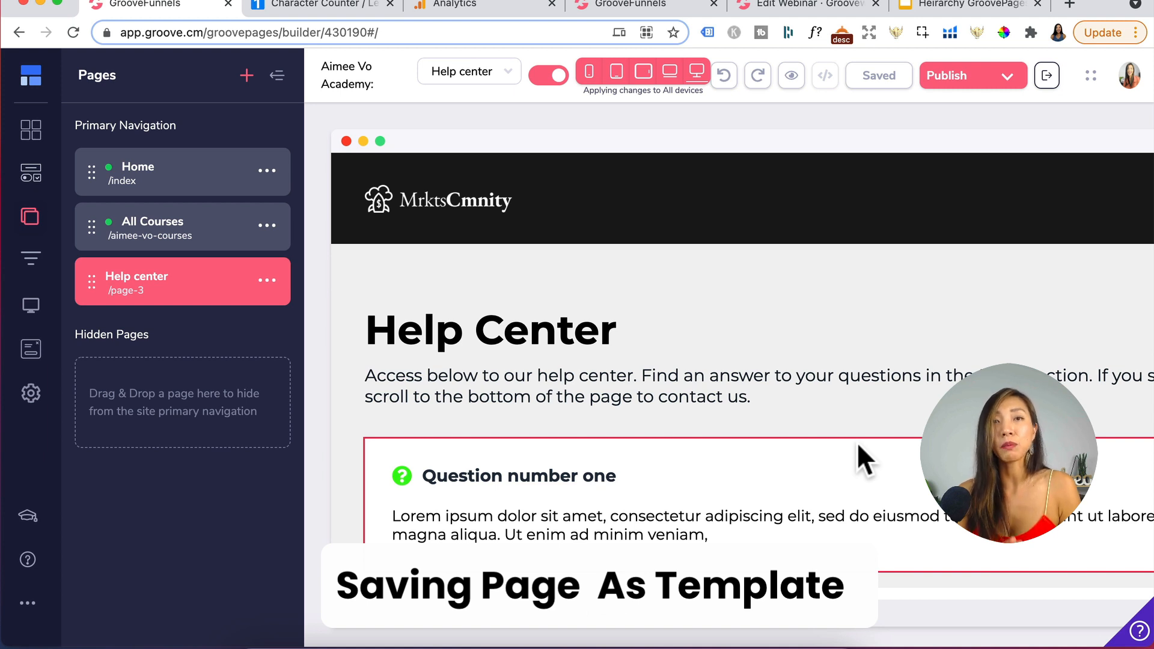
- Save the Help center page as a template and find it under My Templates when adding a new page
click(267, 282)
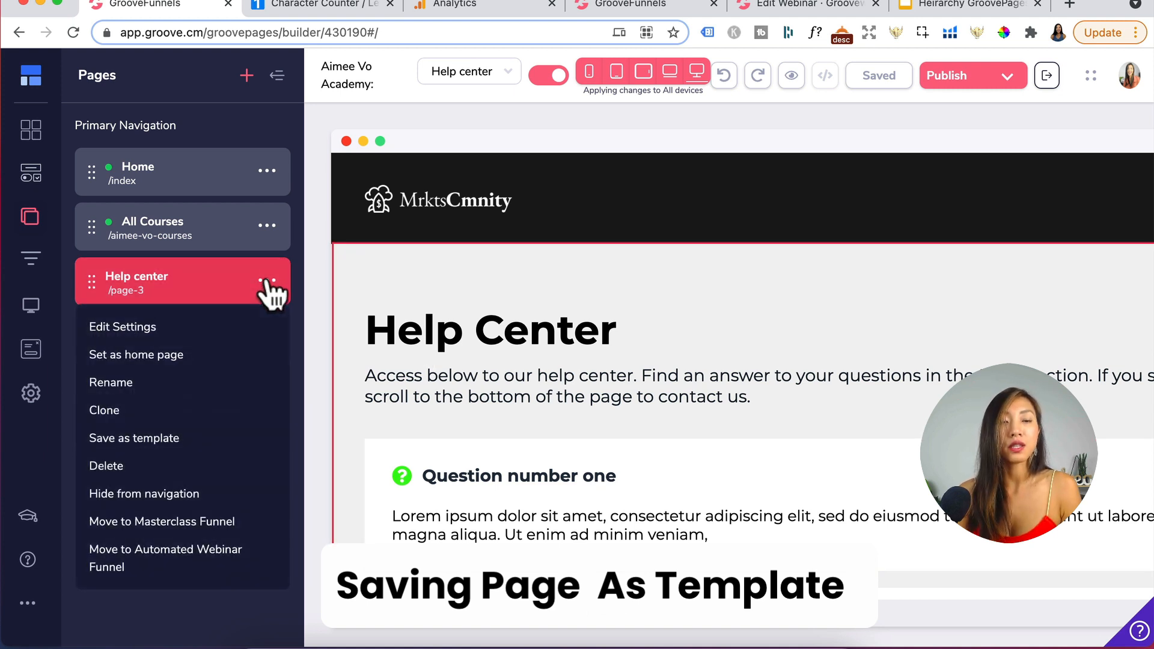
click(133, 439)
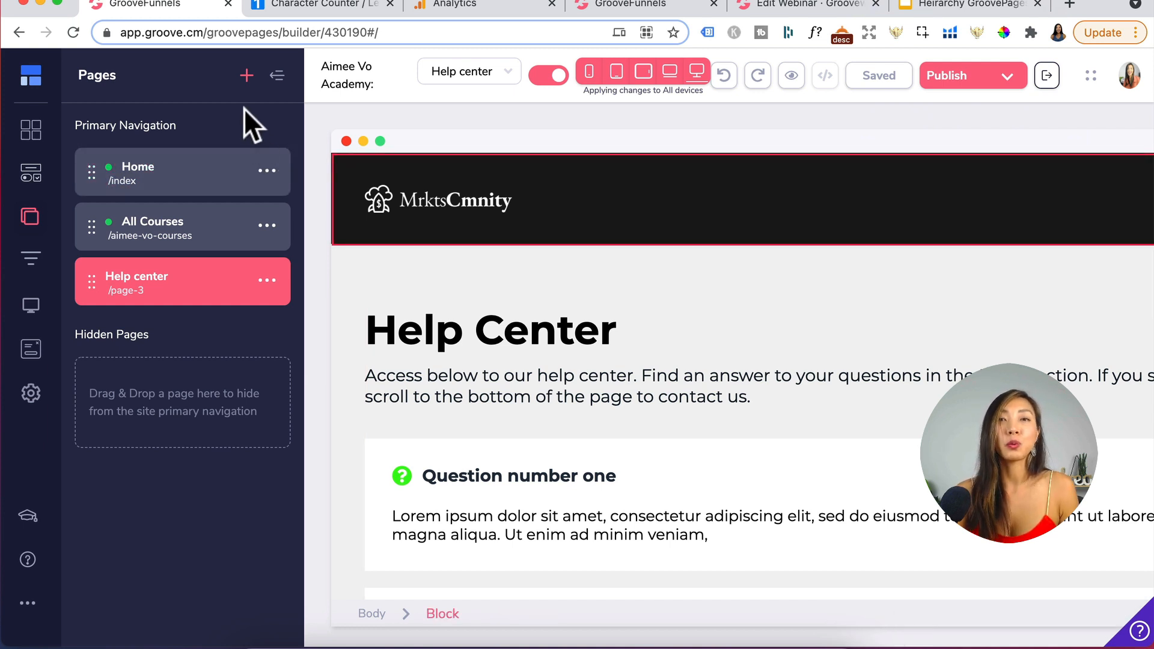
click(246, 75)
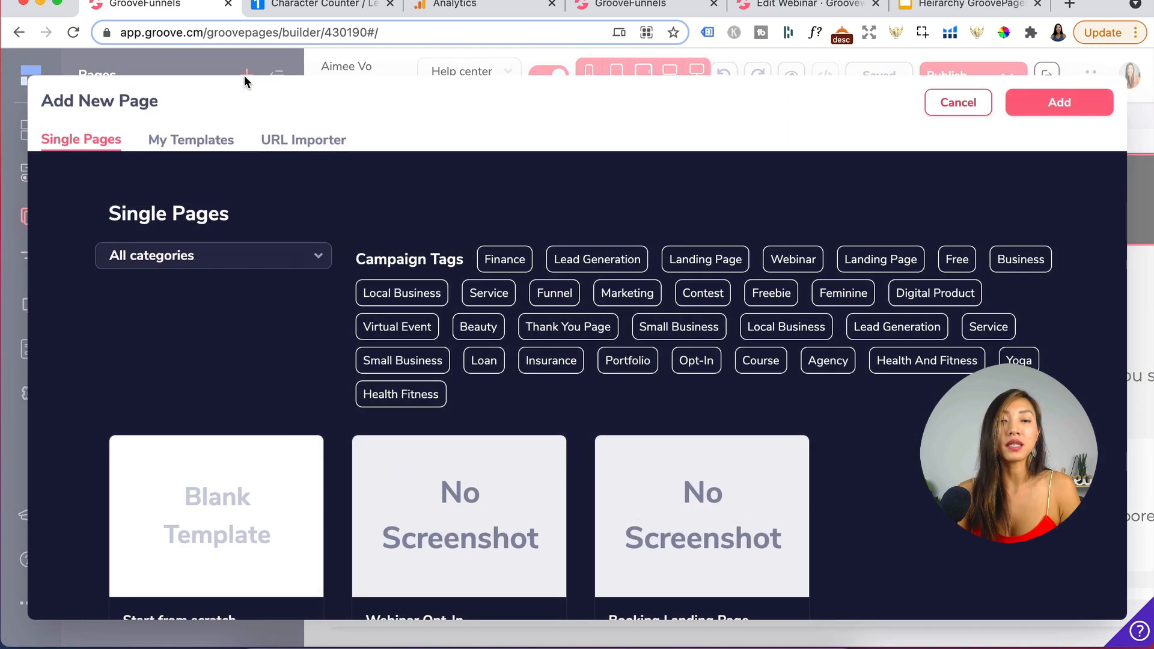
click(200, 140)
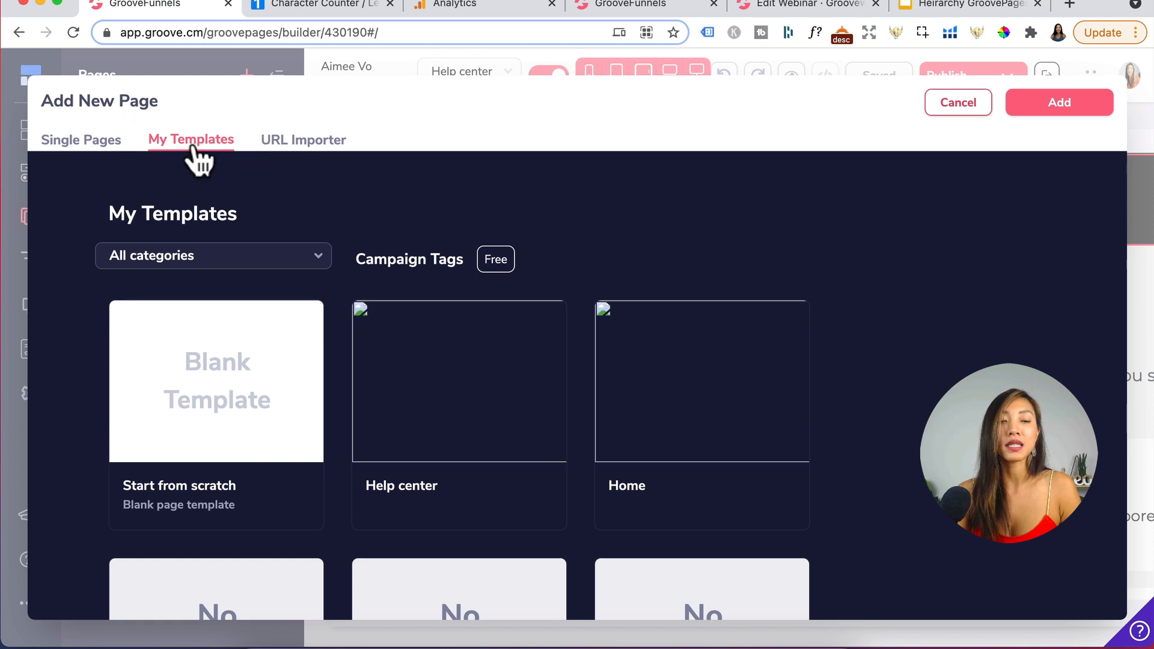
mouse_move(404, 467)
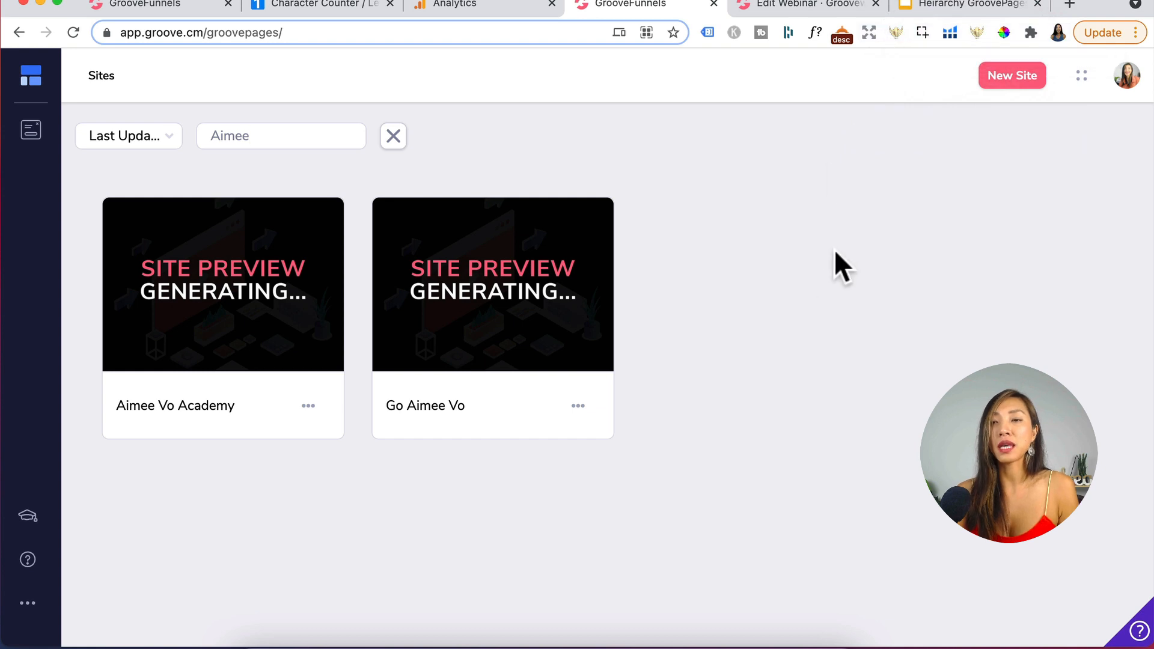
- Start a new site from the Sites dashboard and view the saved pages under My Templates
click(1010, 77)
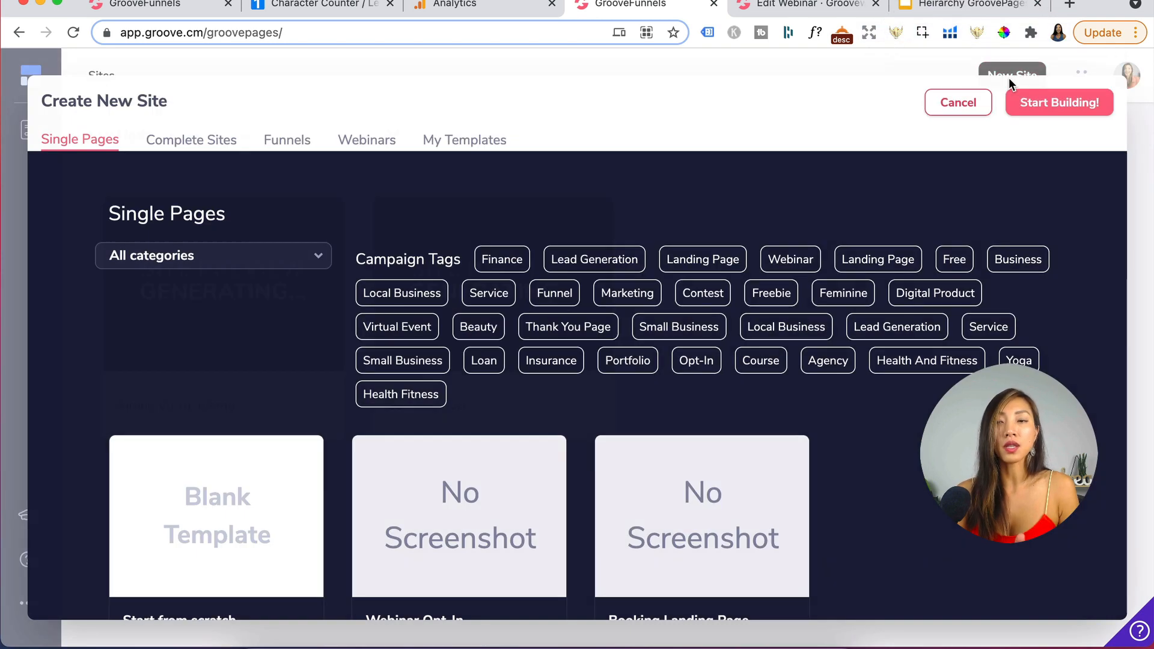
click(466, 142)
mouse_move(467, 417)
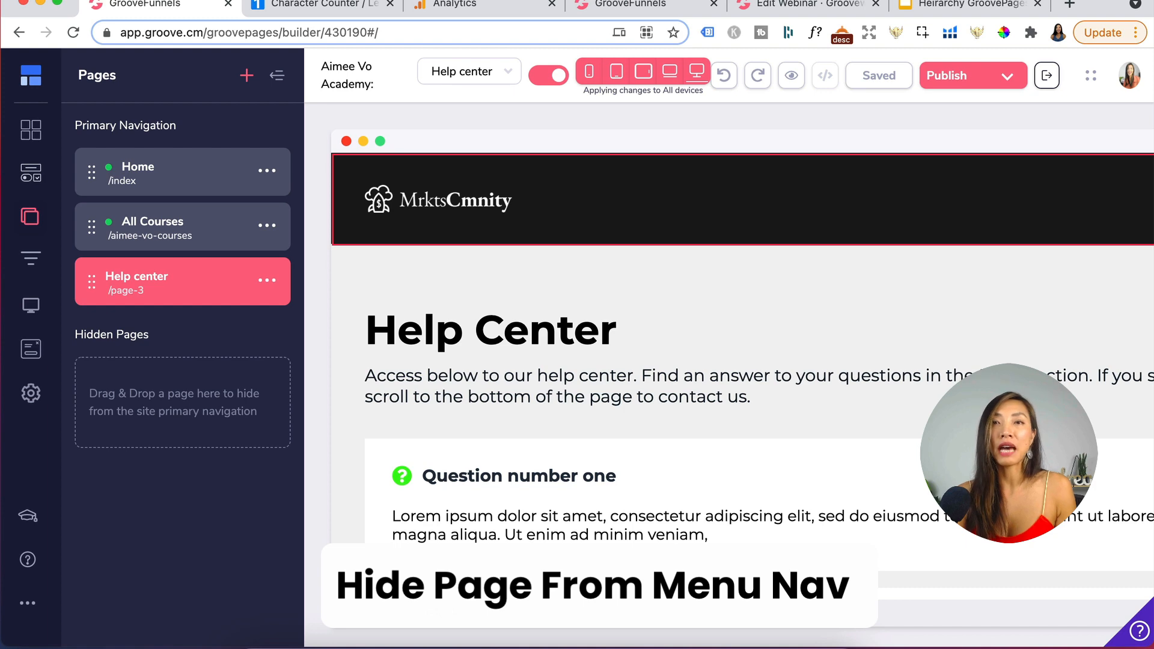
- Add a Headers / Nav Bars navigation block to the top of the All Courses page
click(266, 231)
click(267, 226)
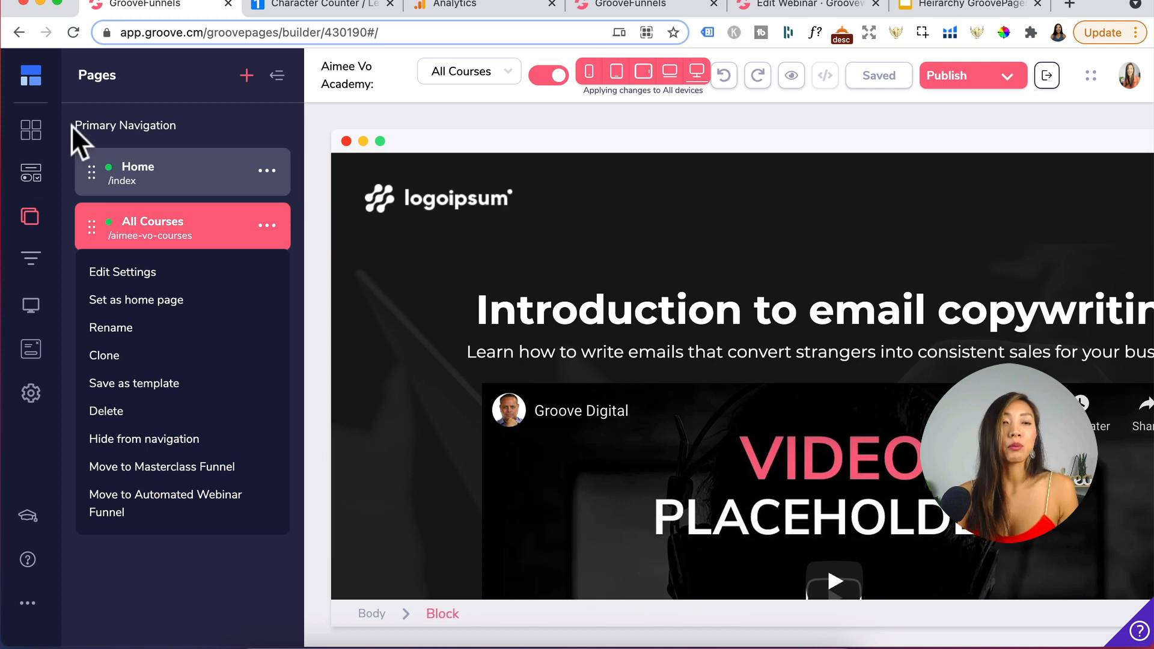
click(32, 135)
scroll(174, 471, down, 5)
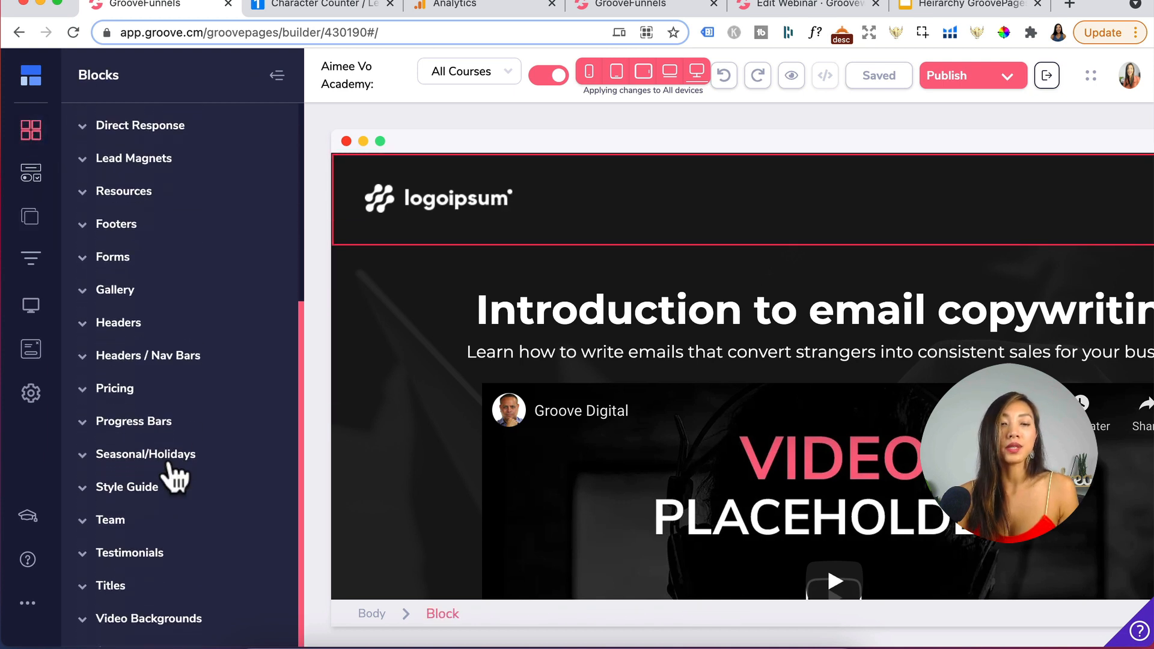
click(145, 361)
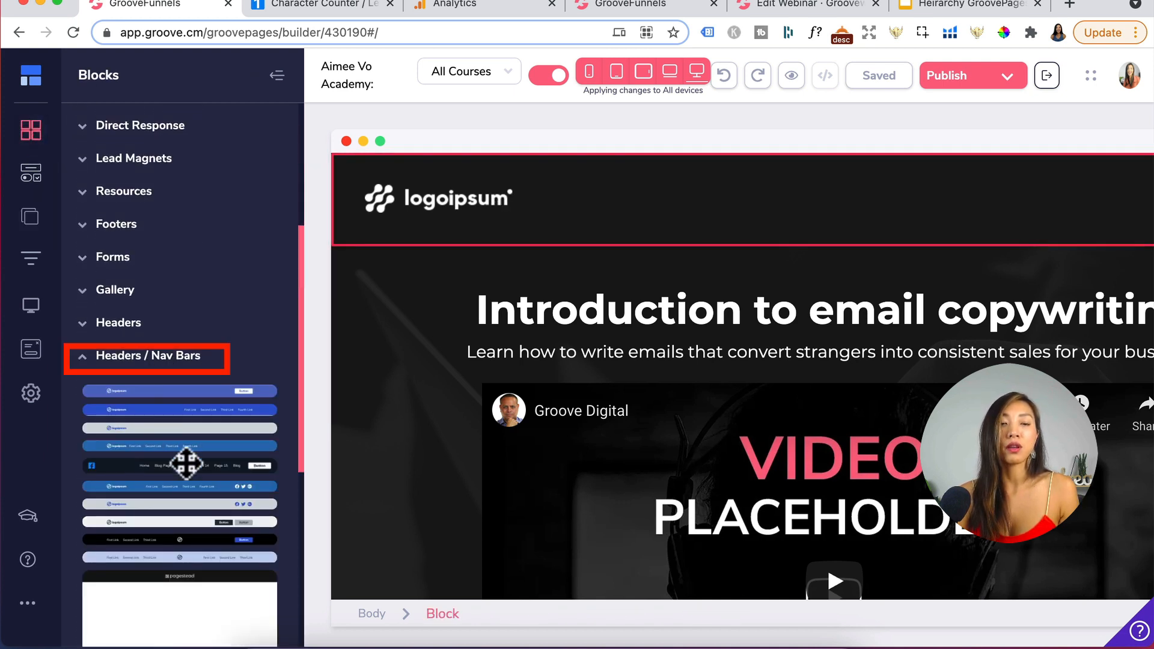
drag(181, 436, 575, 183)
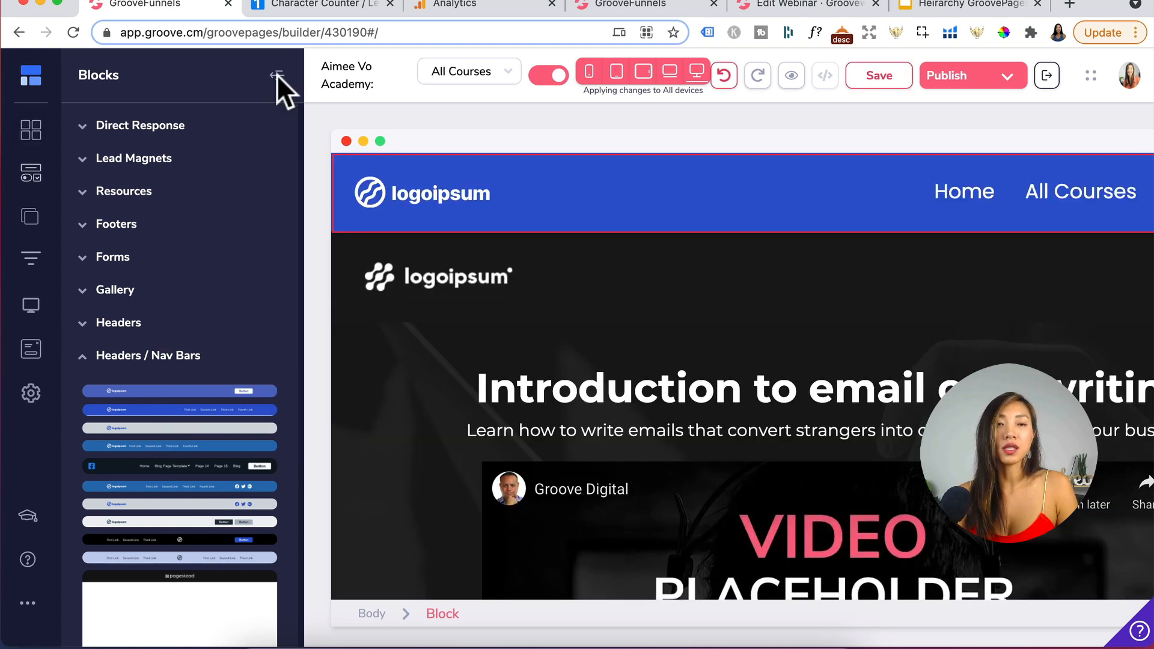
click(277, 75)
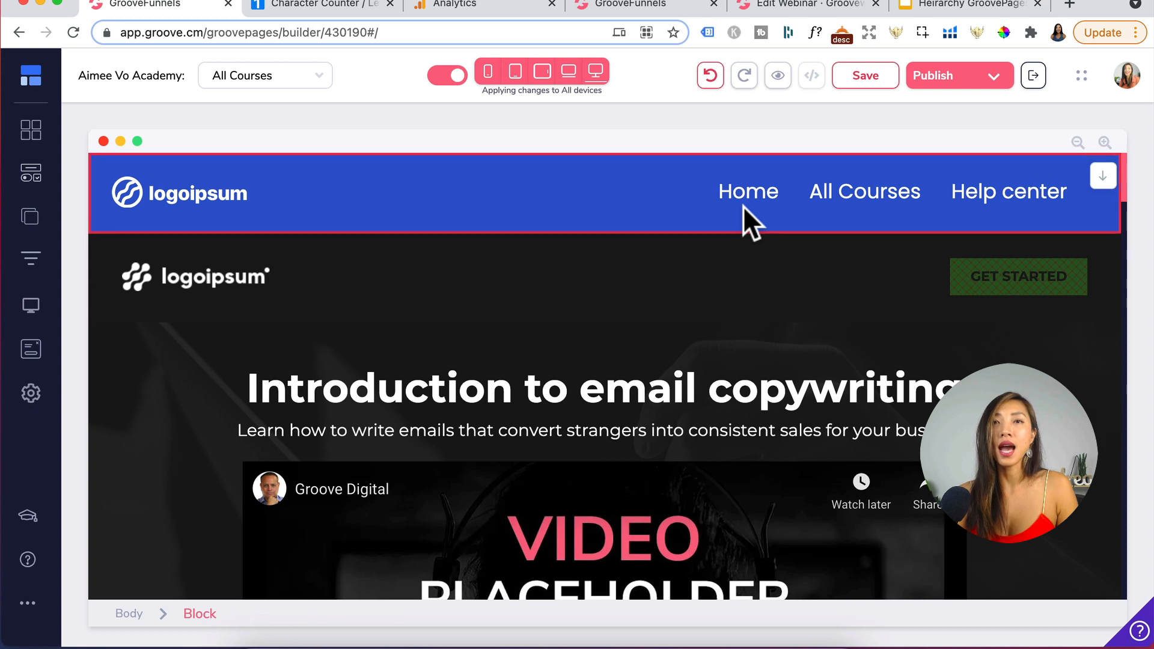
- Hide the Home page from the site's primary navigation
click(1045, 203)
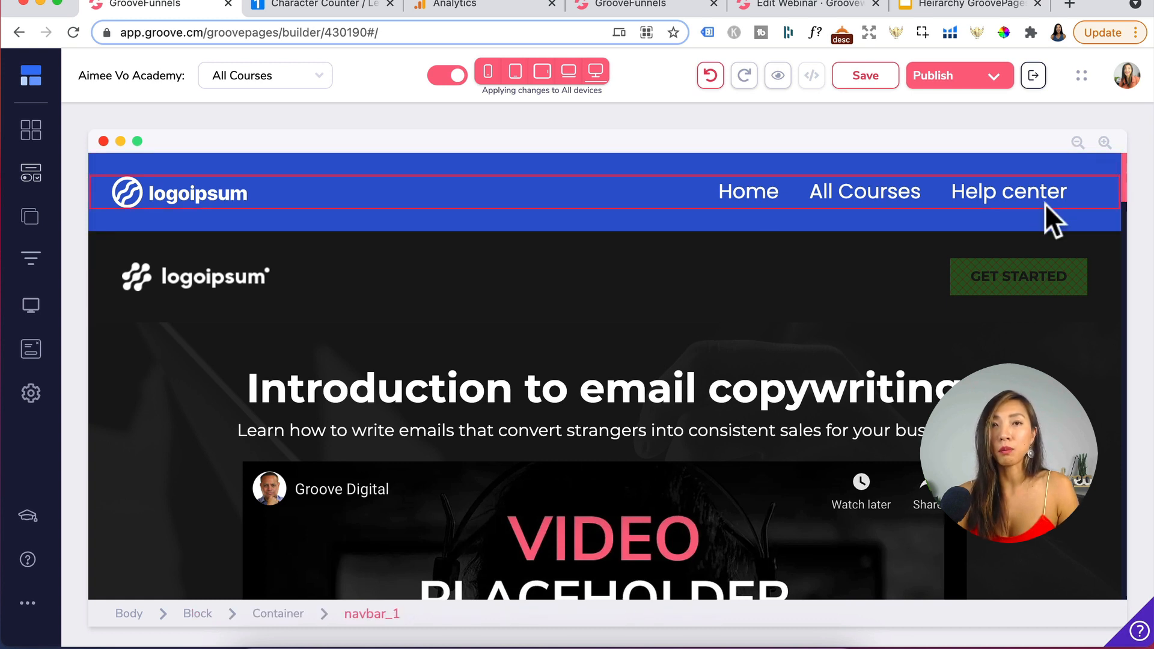
click(743, 201)
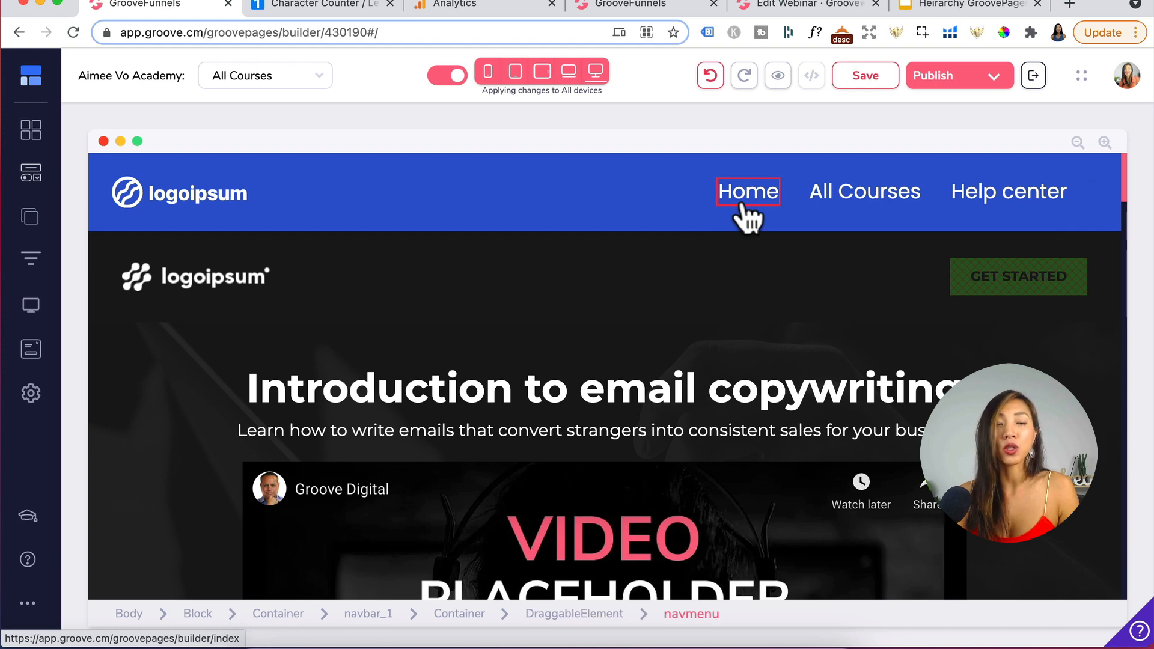
click(28, 220)
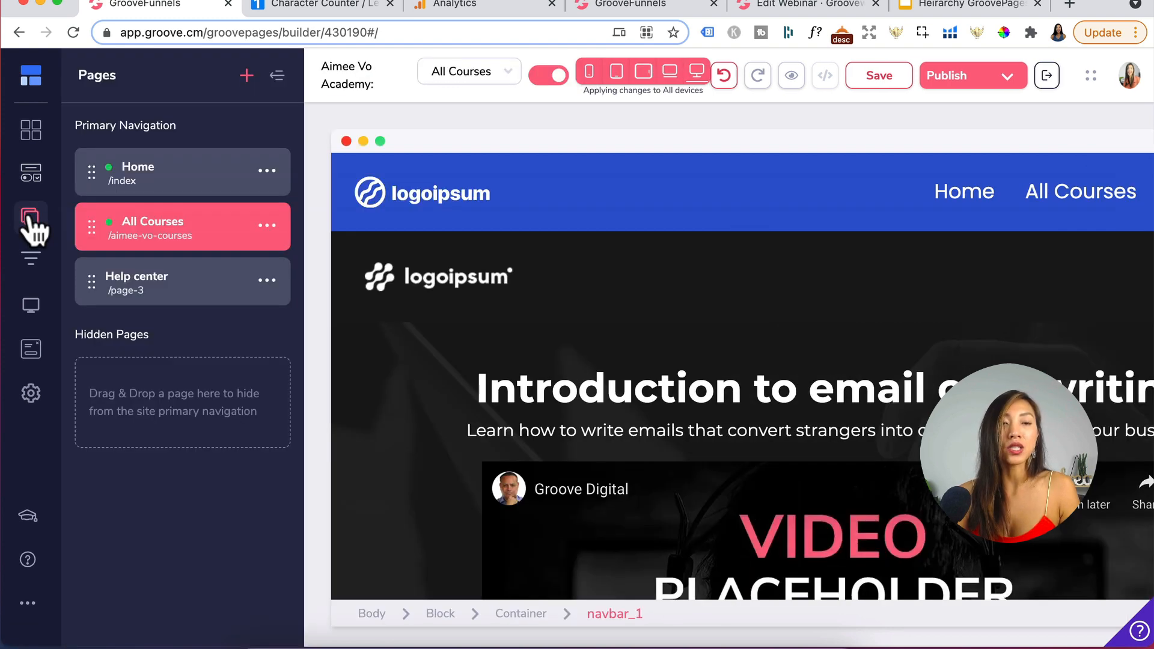
click(264, 172)
click(267, 171)
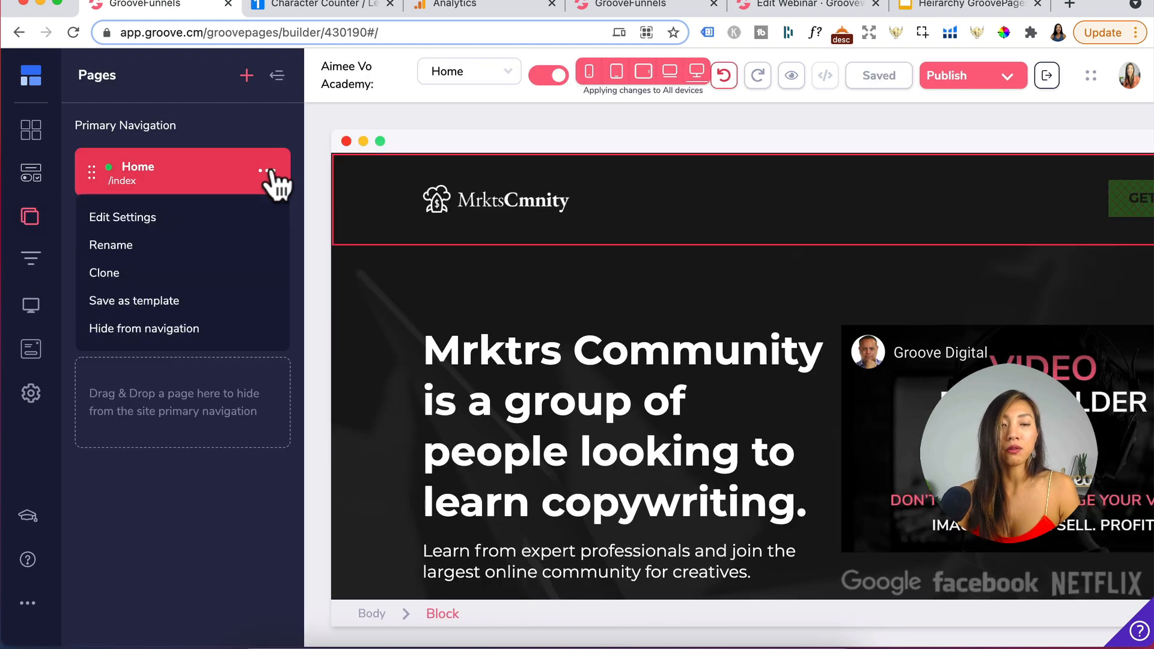
click(144, 330)
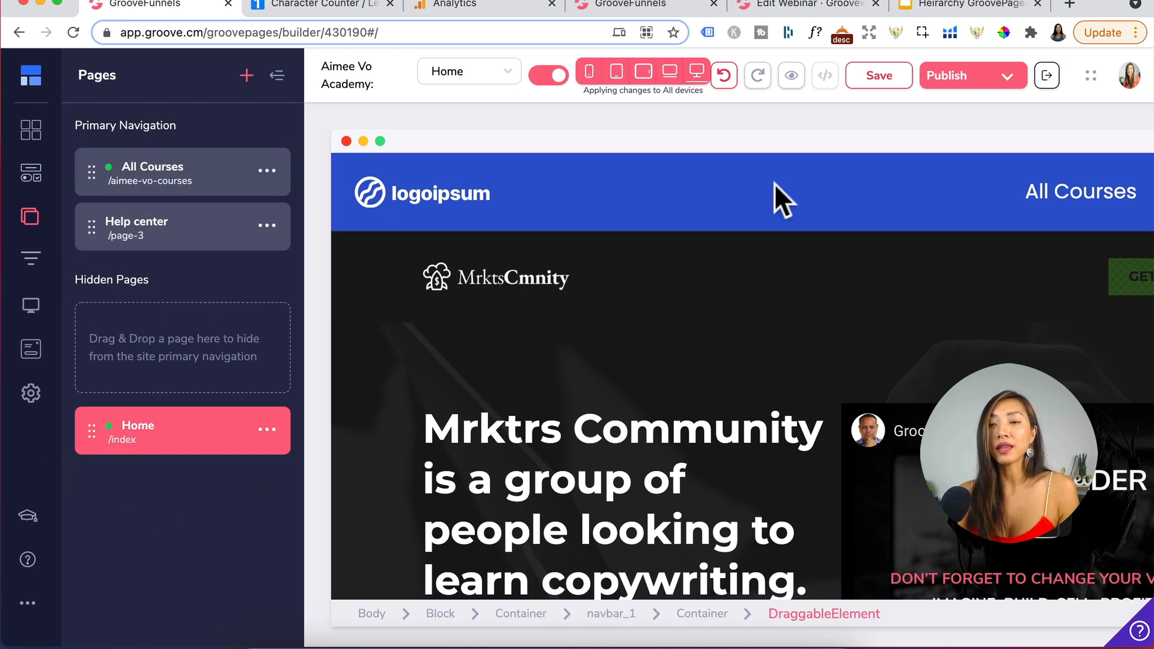
- Move the Home page back to the top of the primary navigation
scroll(774, 183, right, 3)
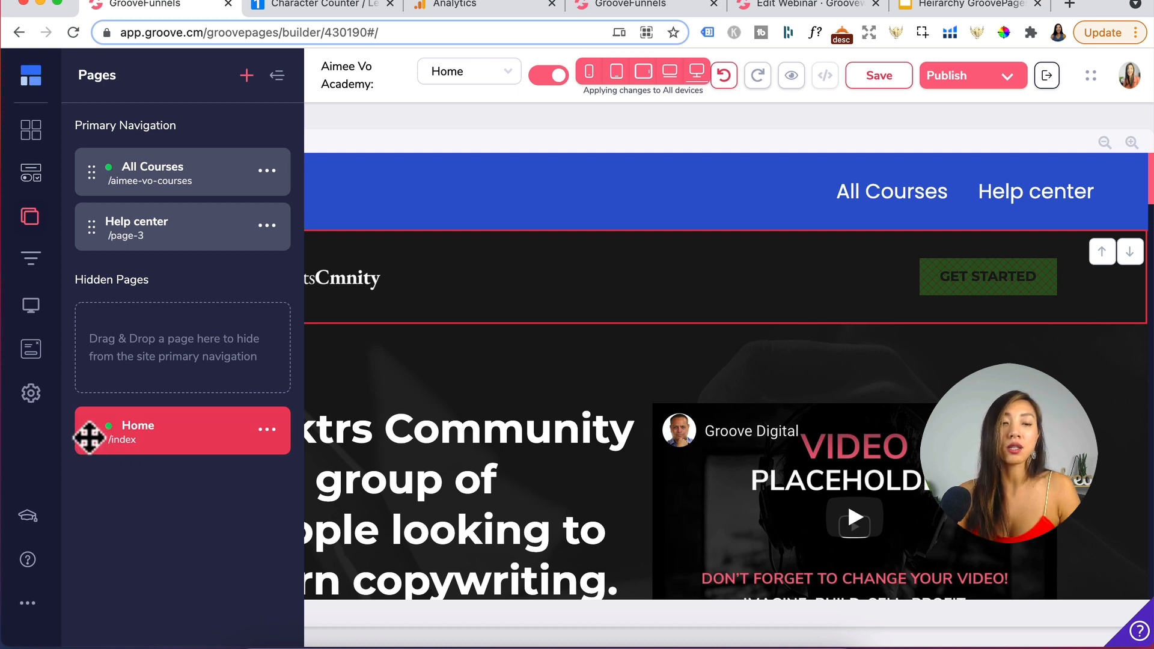
drag(89, 438, 84, 148)
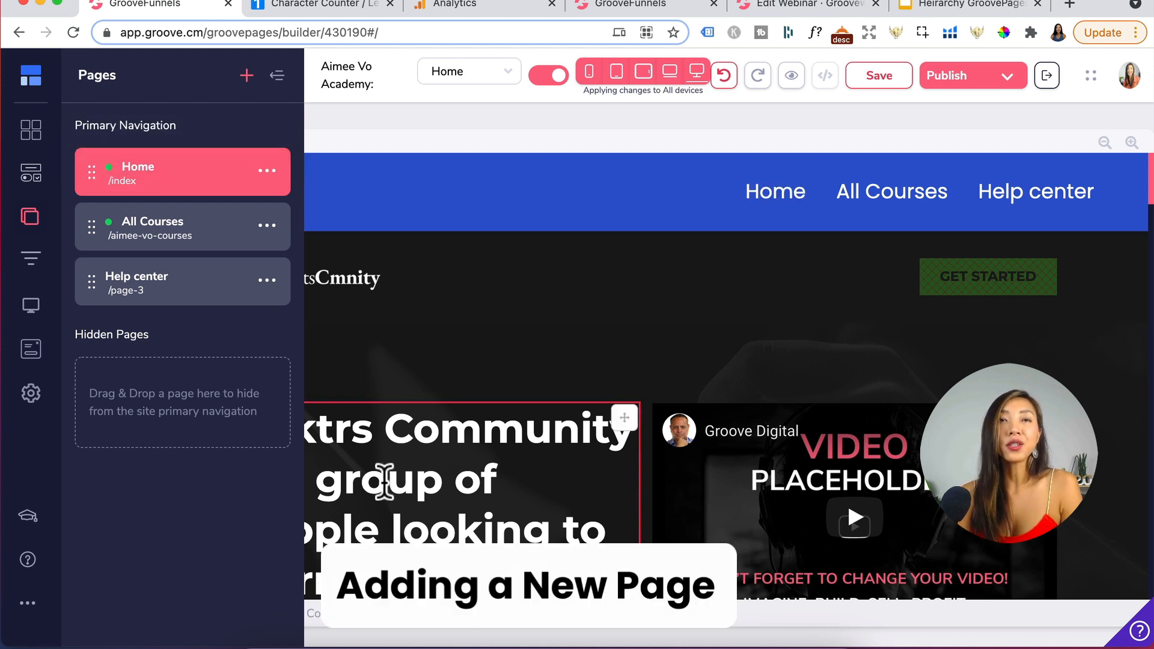
click(246, 73)
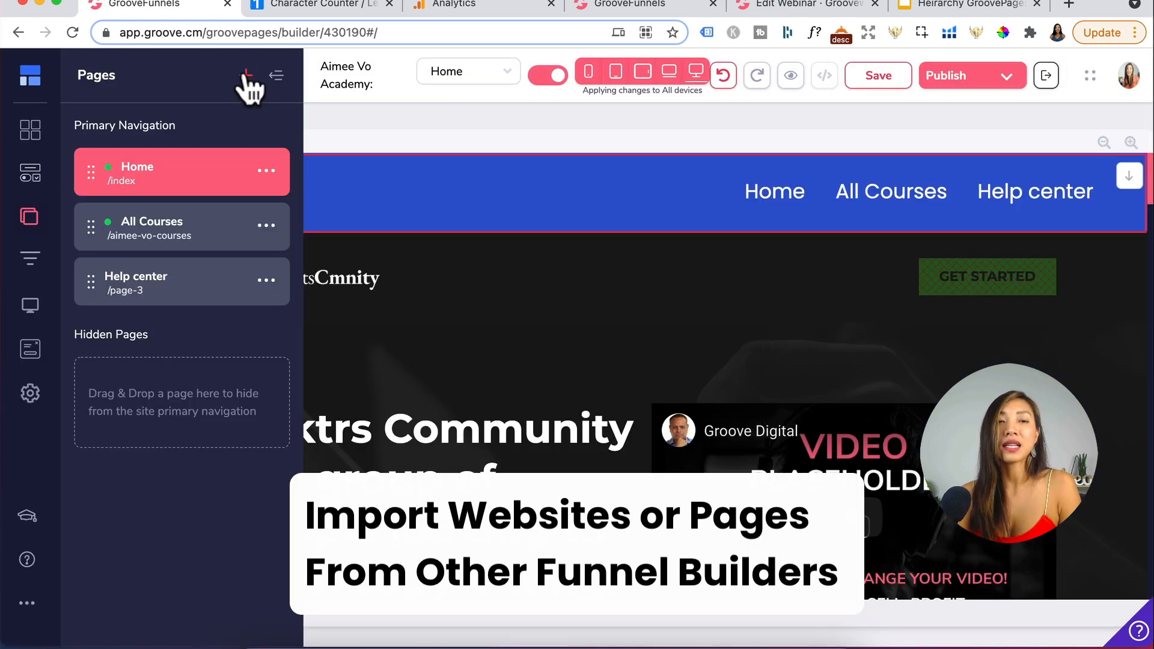
click(246, 72)
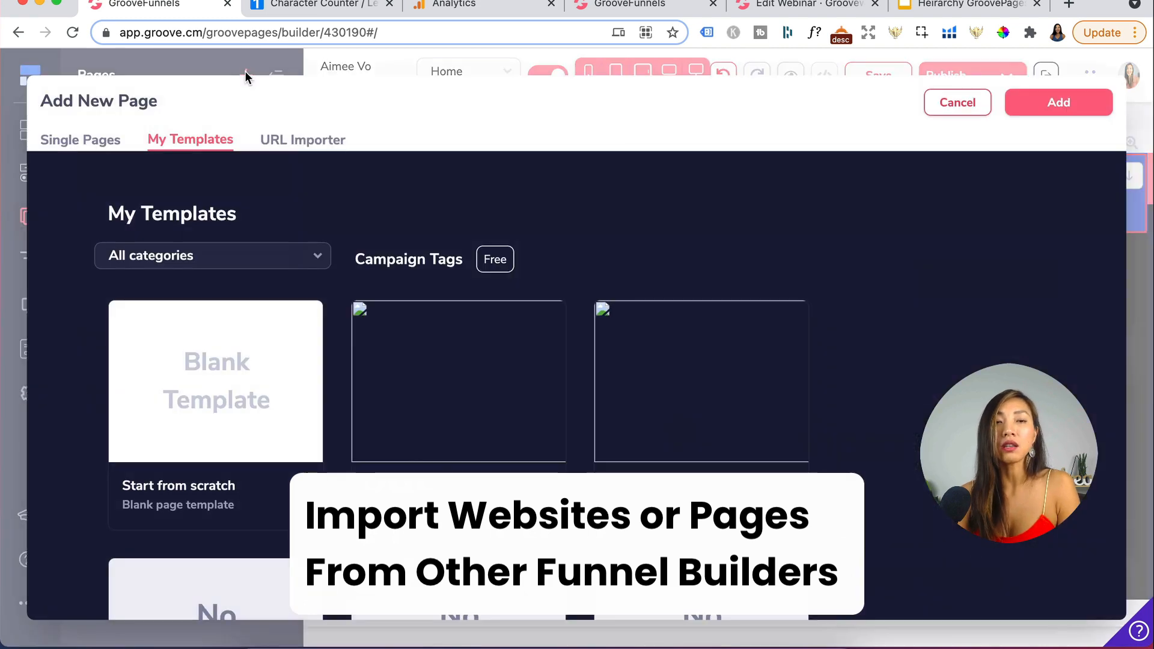
click(303, 139)
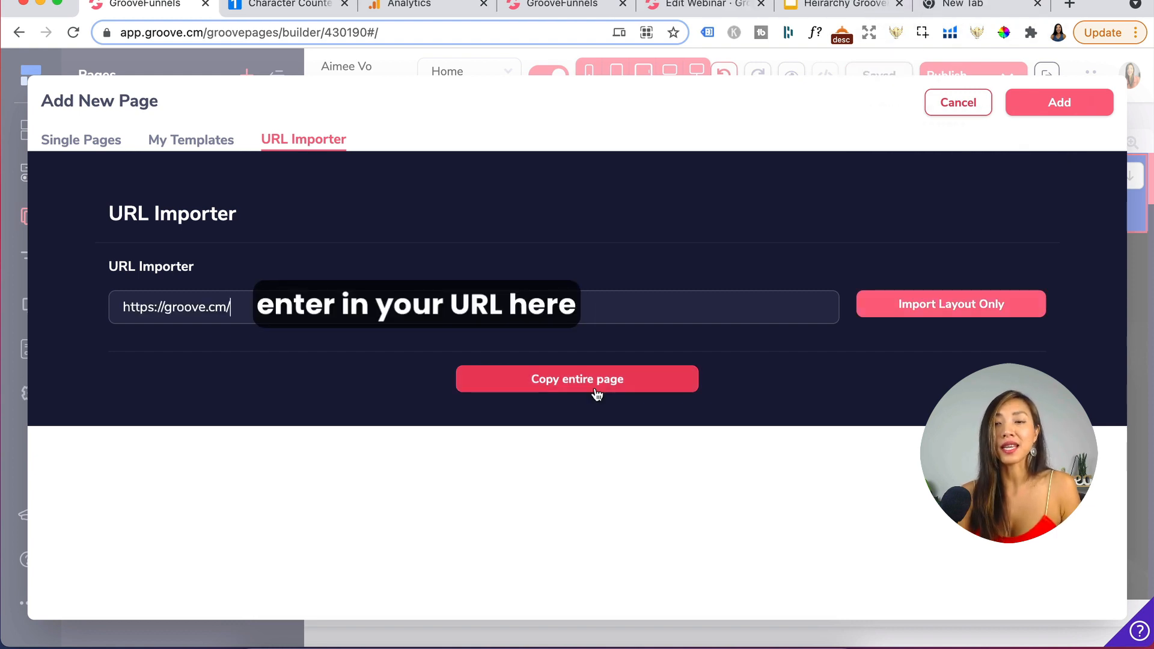
click(596, 393)
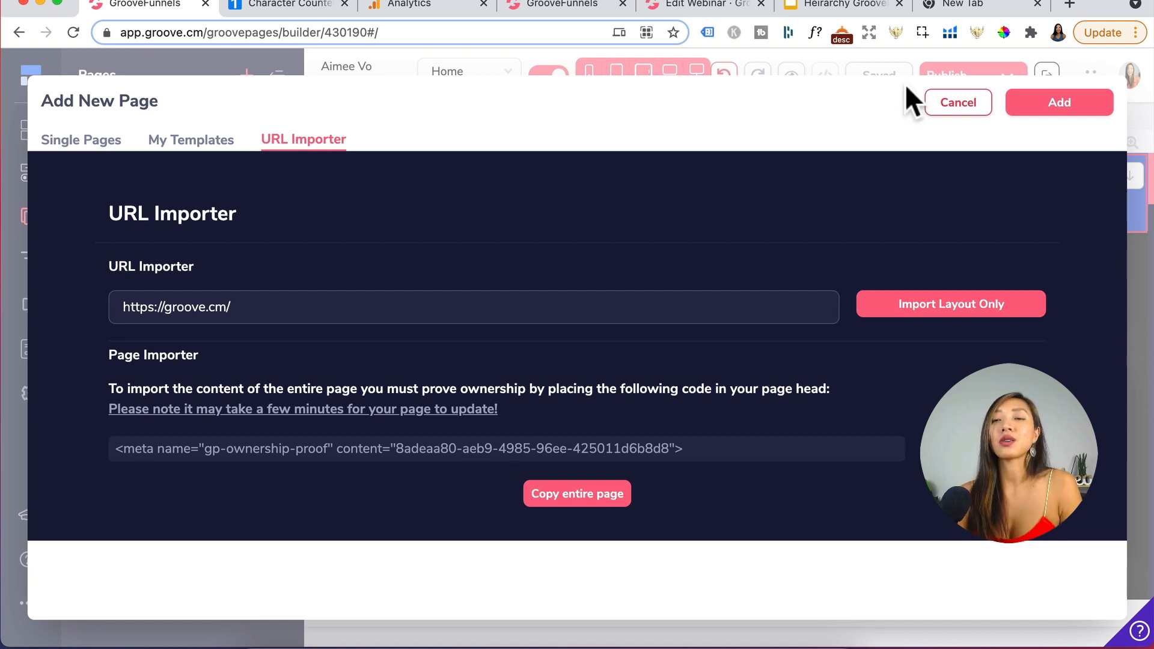
click(974, 114)
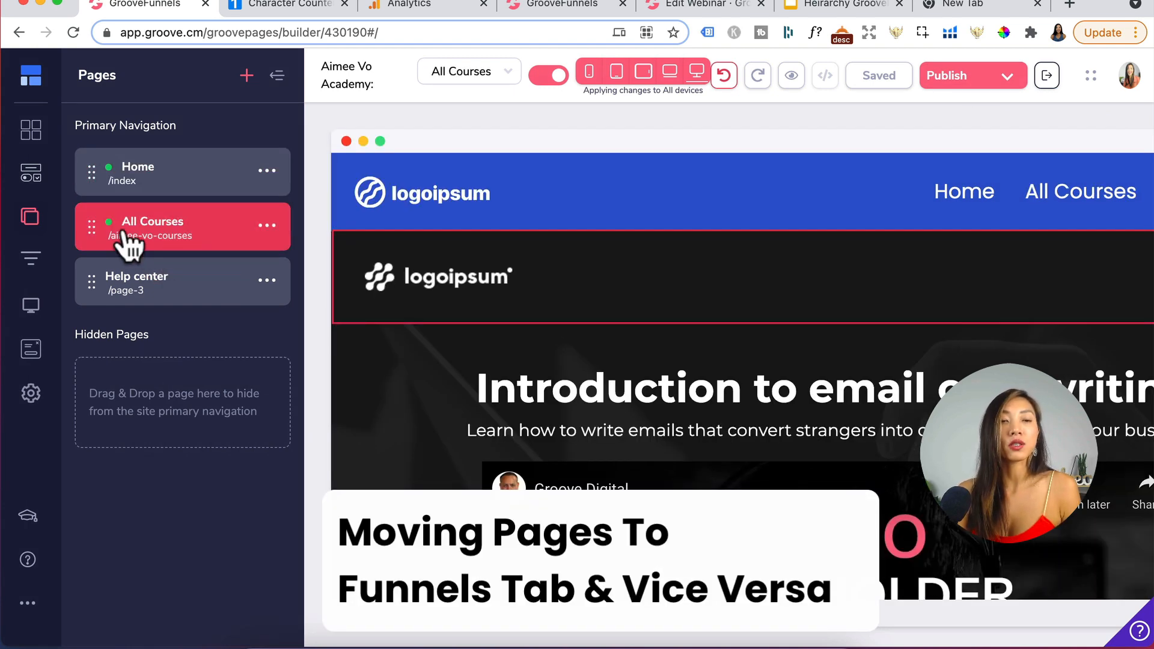
- Examine the All Courses page options and the site's funnels list
click(267, 226)
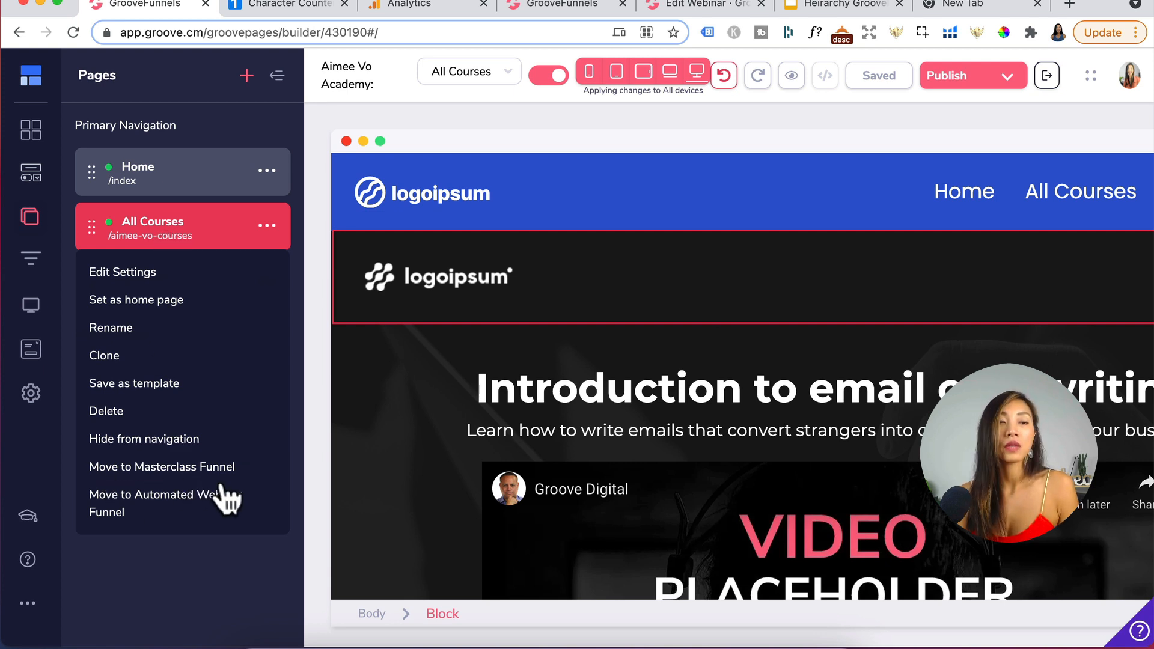
click(30, 264)
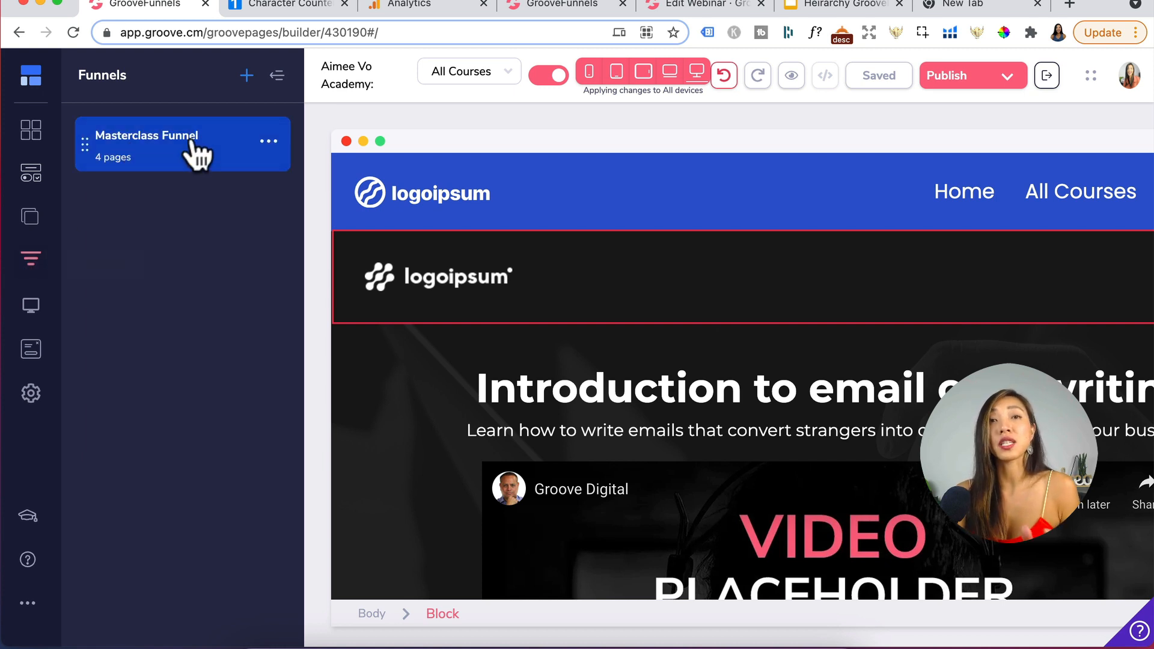
click(33, 77)
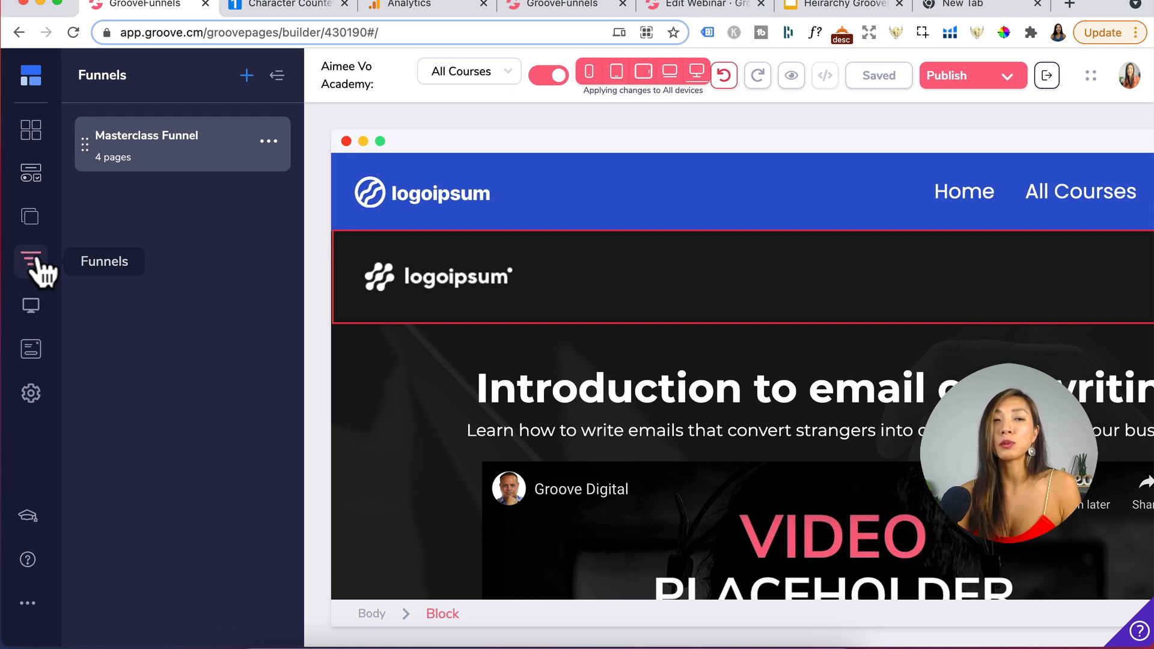
mouse_move(30, 74)
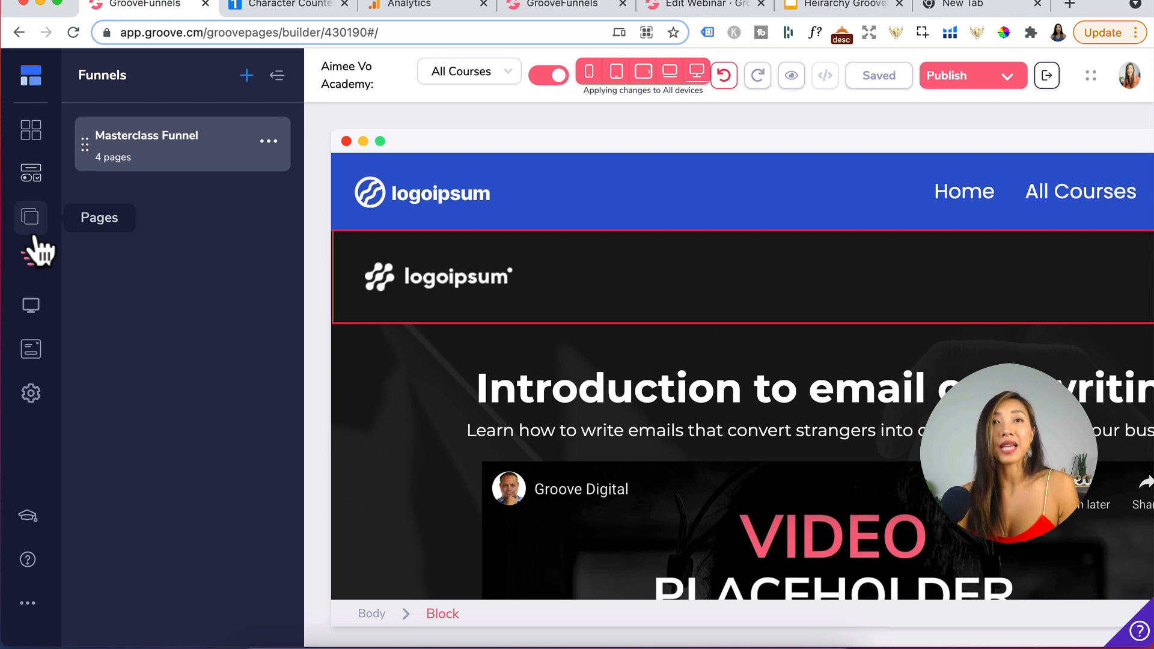
mouse_move(27, 132)
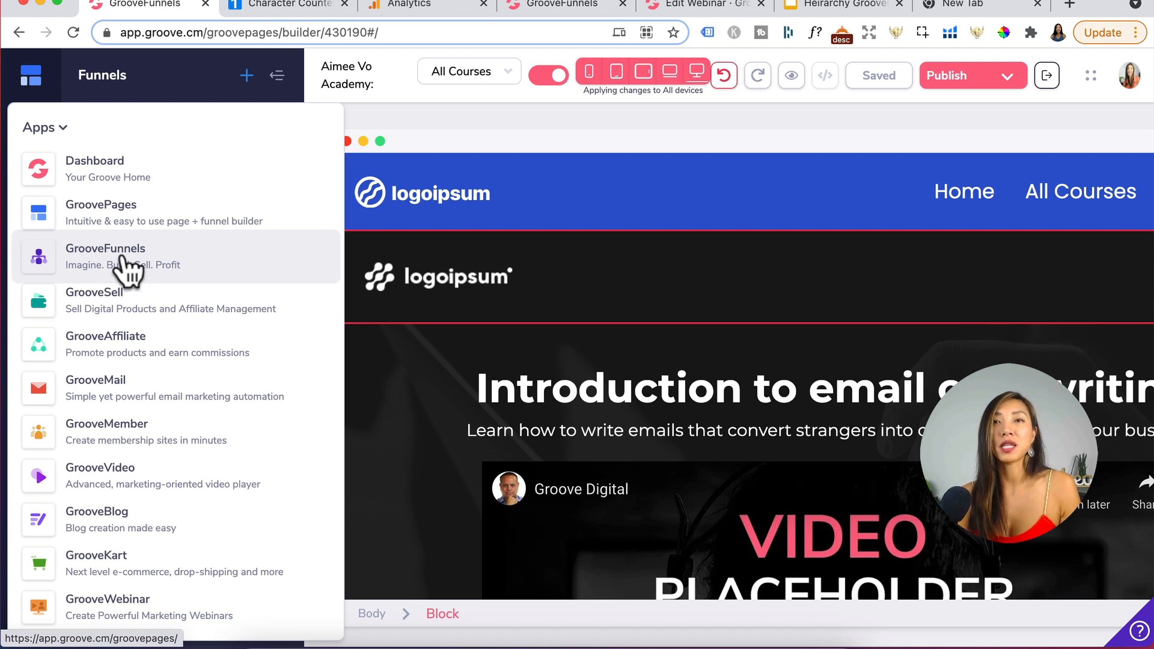
click(30, 222)
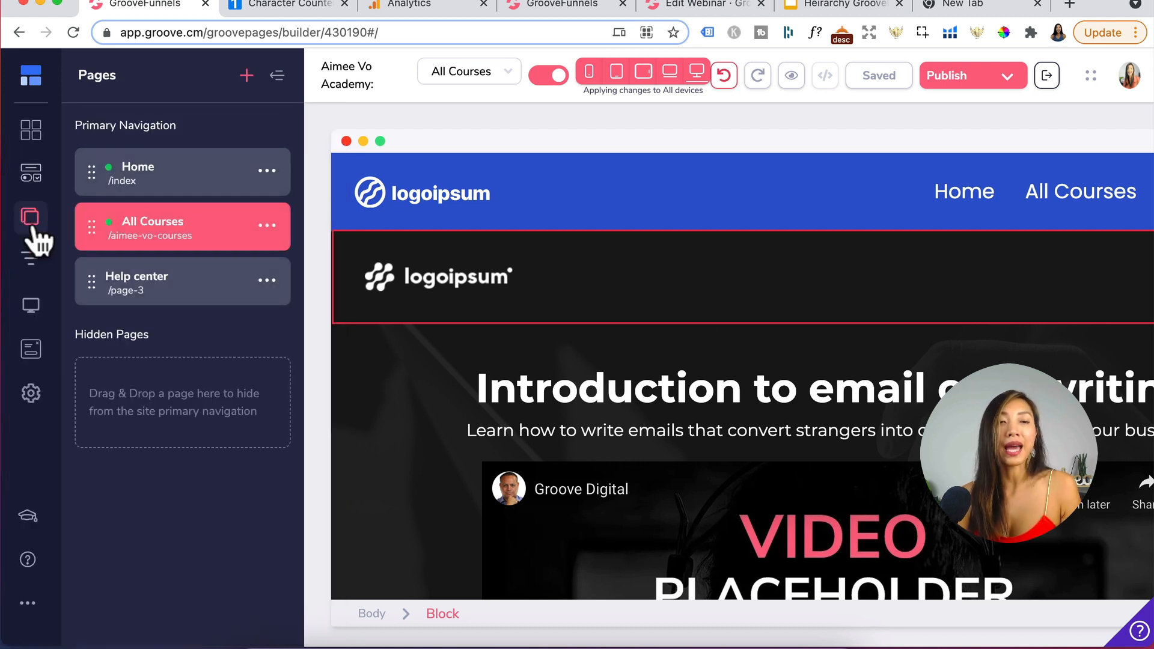
- Move the Help center page into the Masterclass Funnel
click(267, 226)
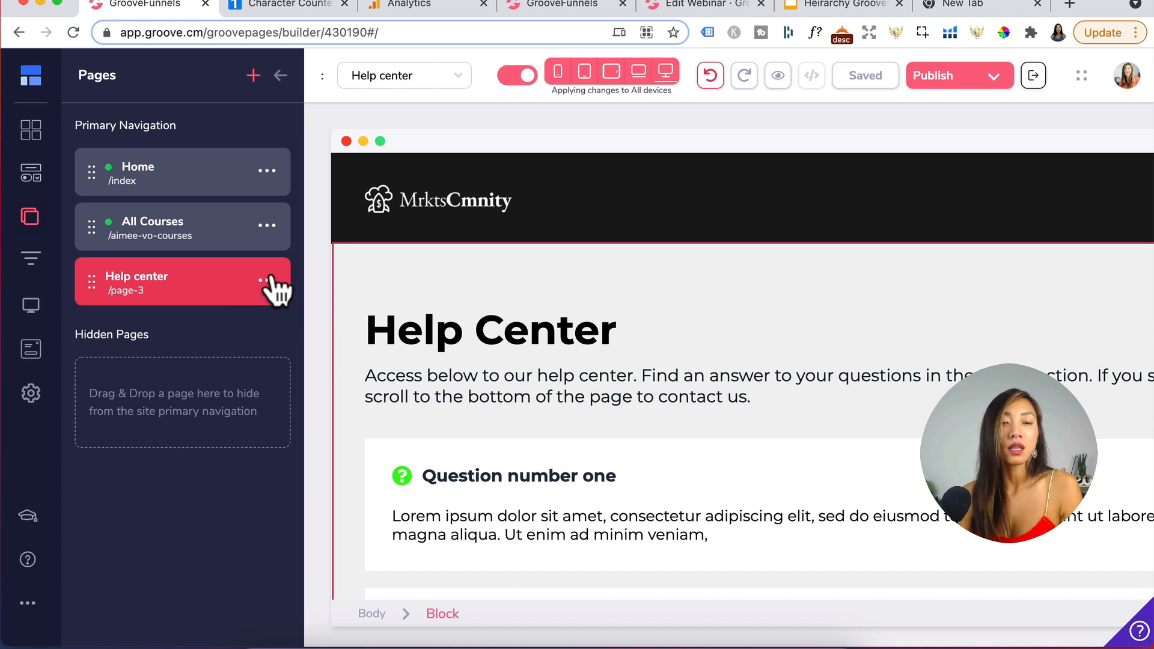
click(266, 282)
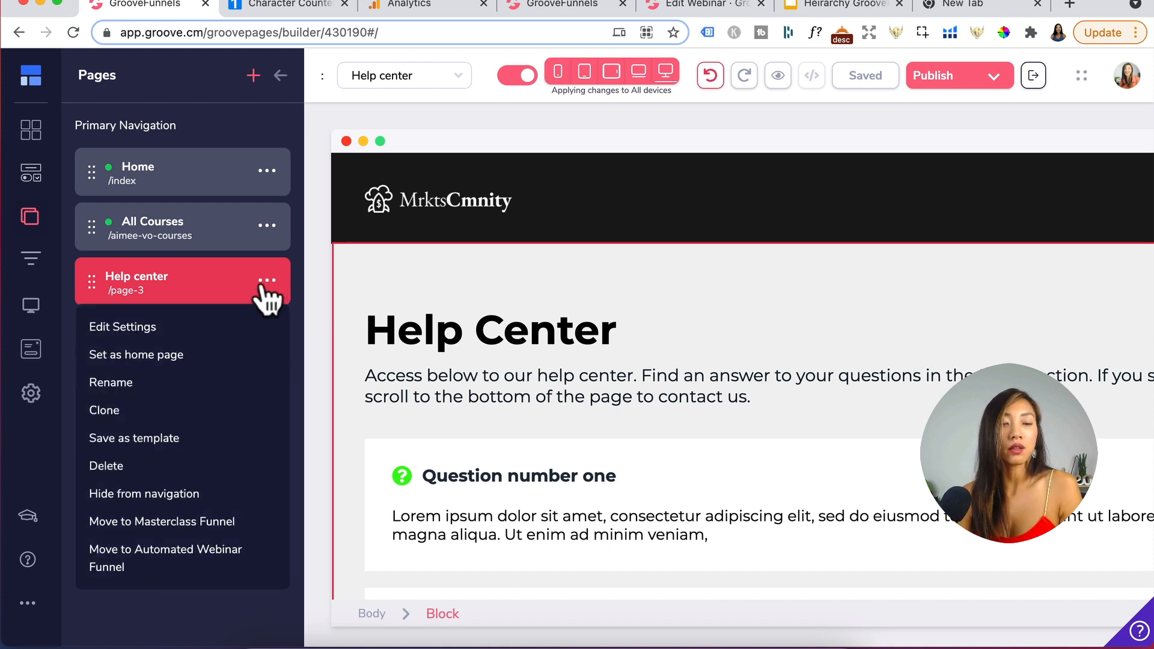
click(183, 523)
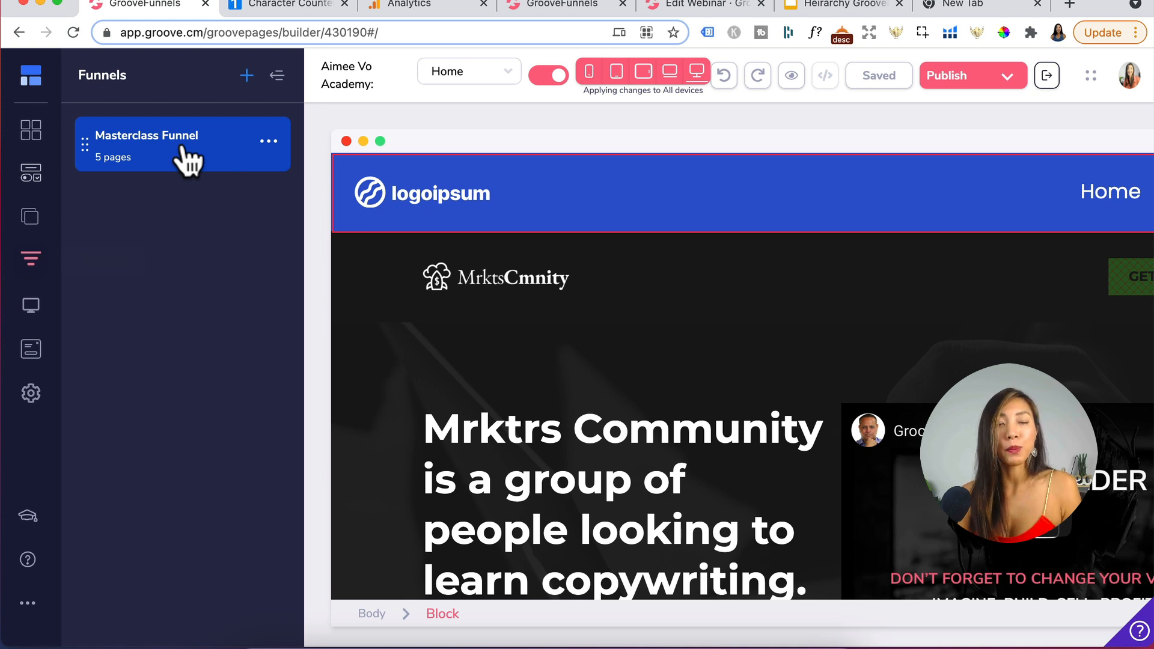
- Move the Help center page out of the Masterclass Funnel back into the primary navigation
click(159, 170)
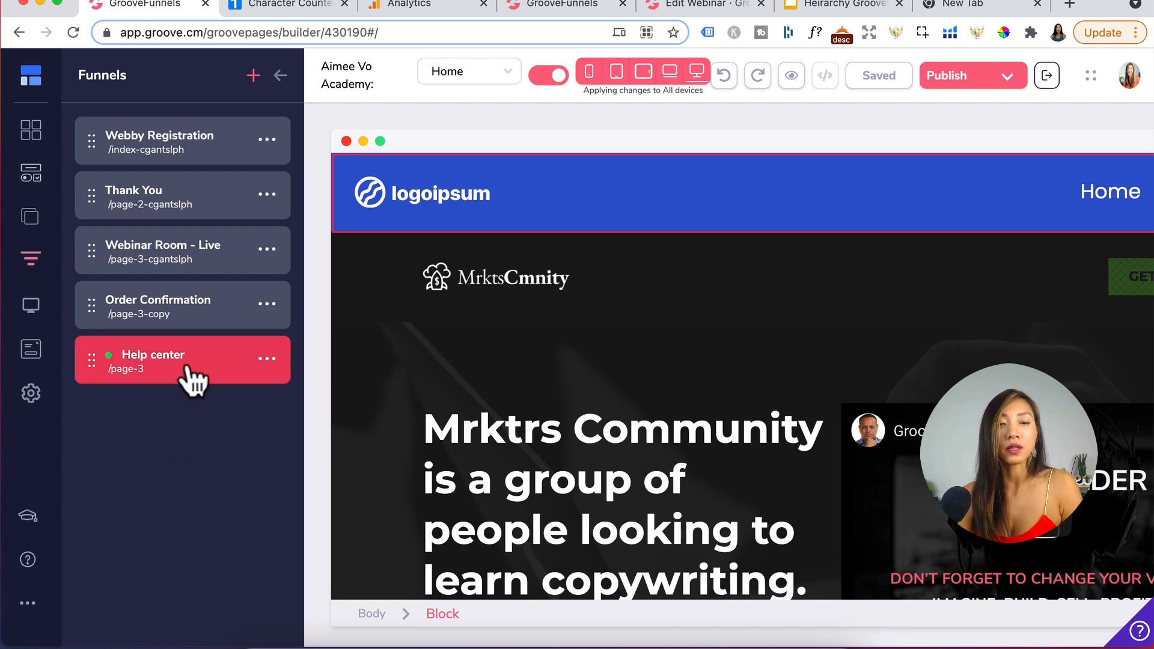
click(265, 360)
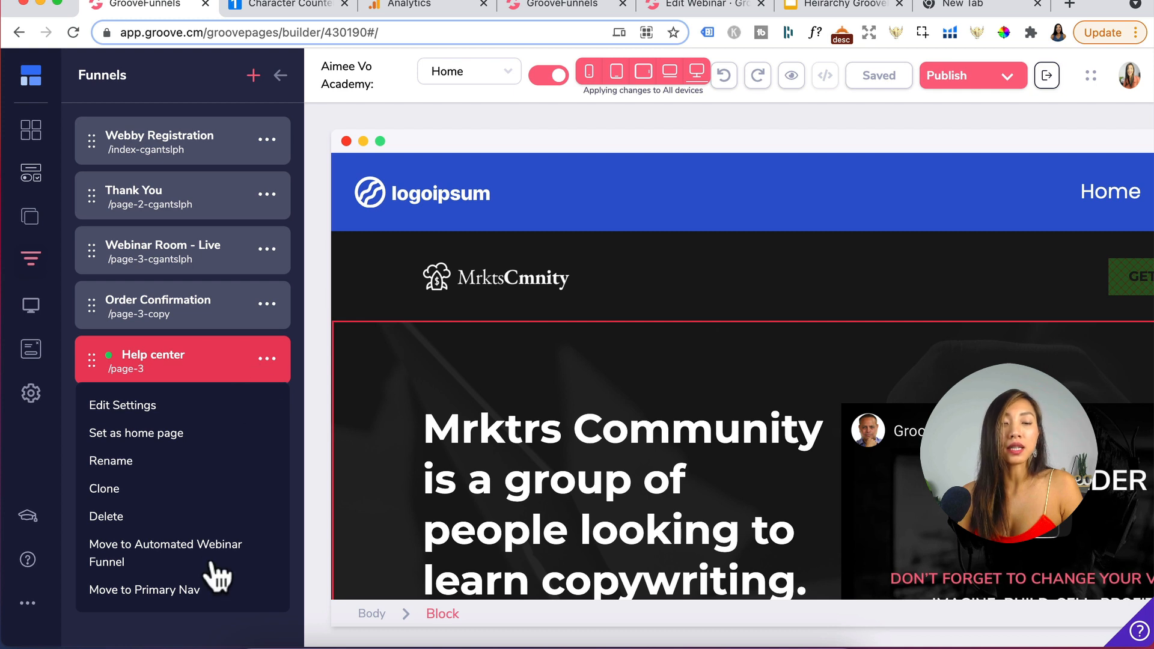
click(191, 592)
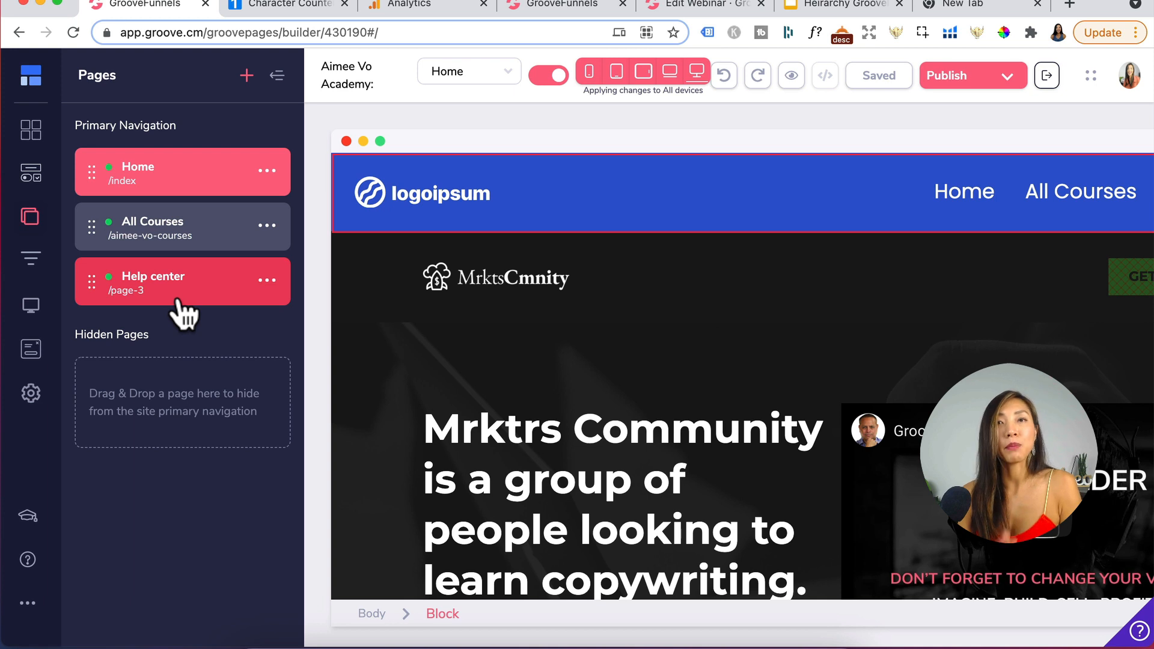
- Create a new funnel from the Lead Magnet Funnel template
click(30, 259)
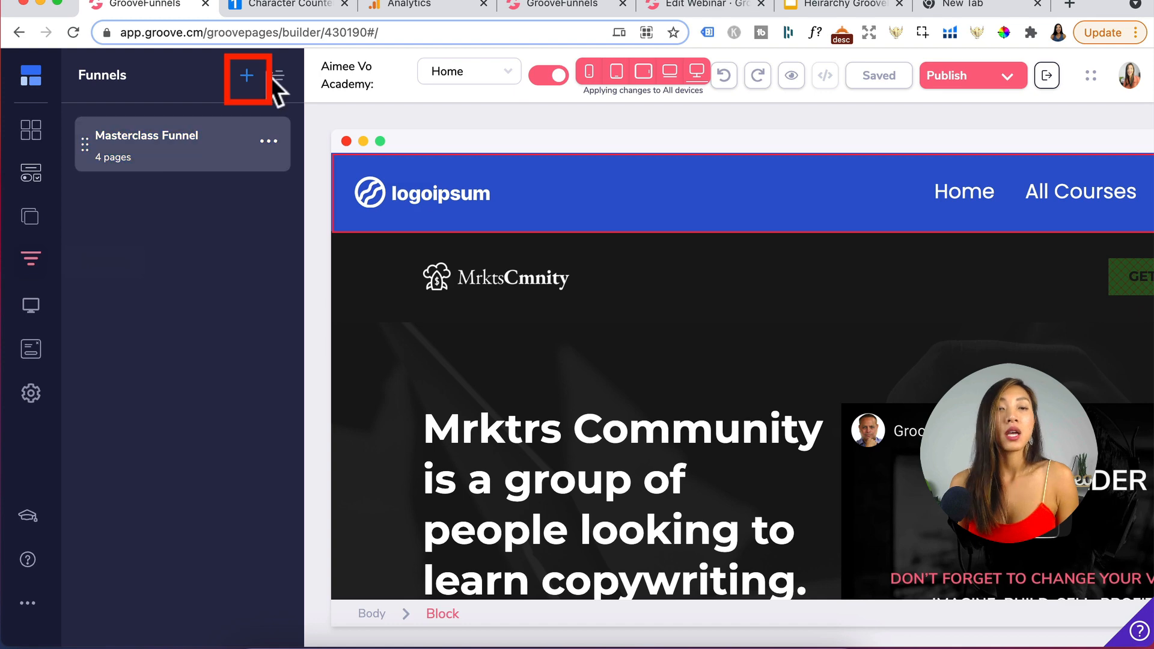
click(245, 76)
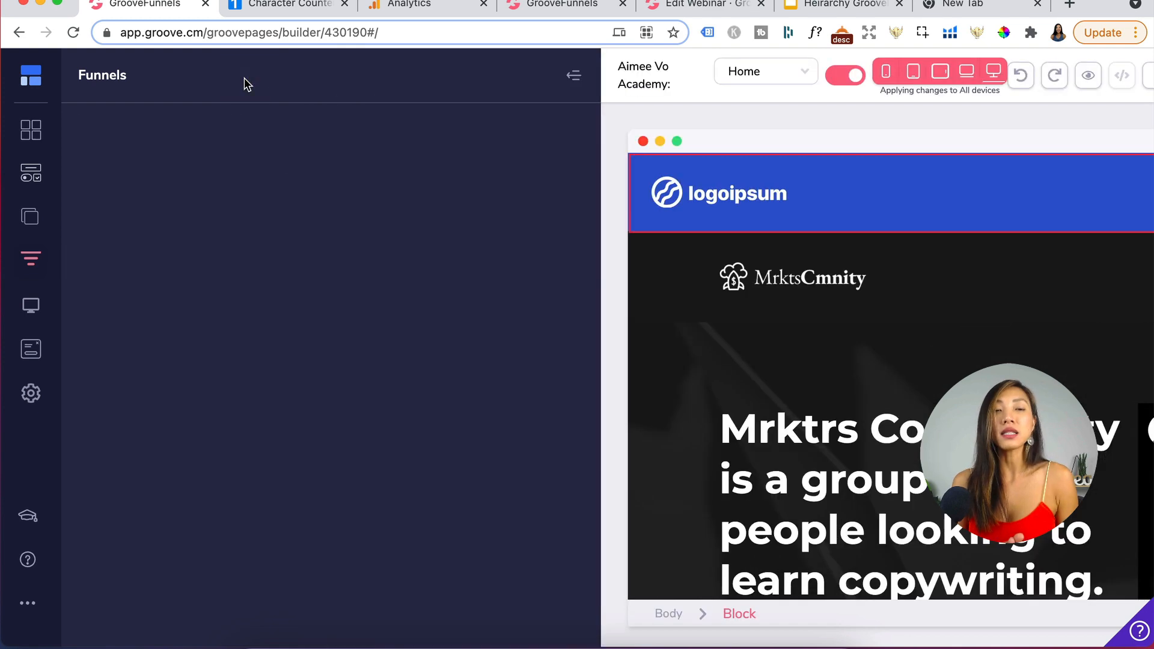
click(176, 140)
scroll(467, 385, down, 5)
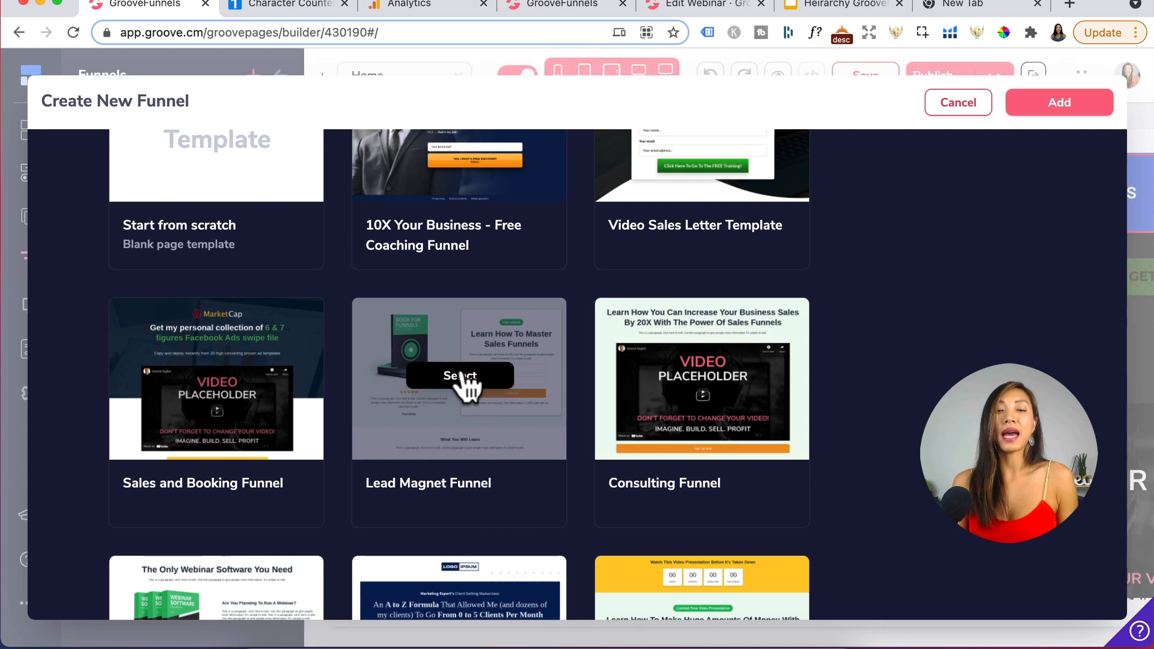
click(467, 385)
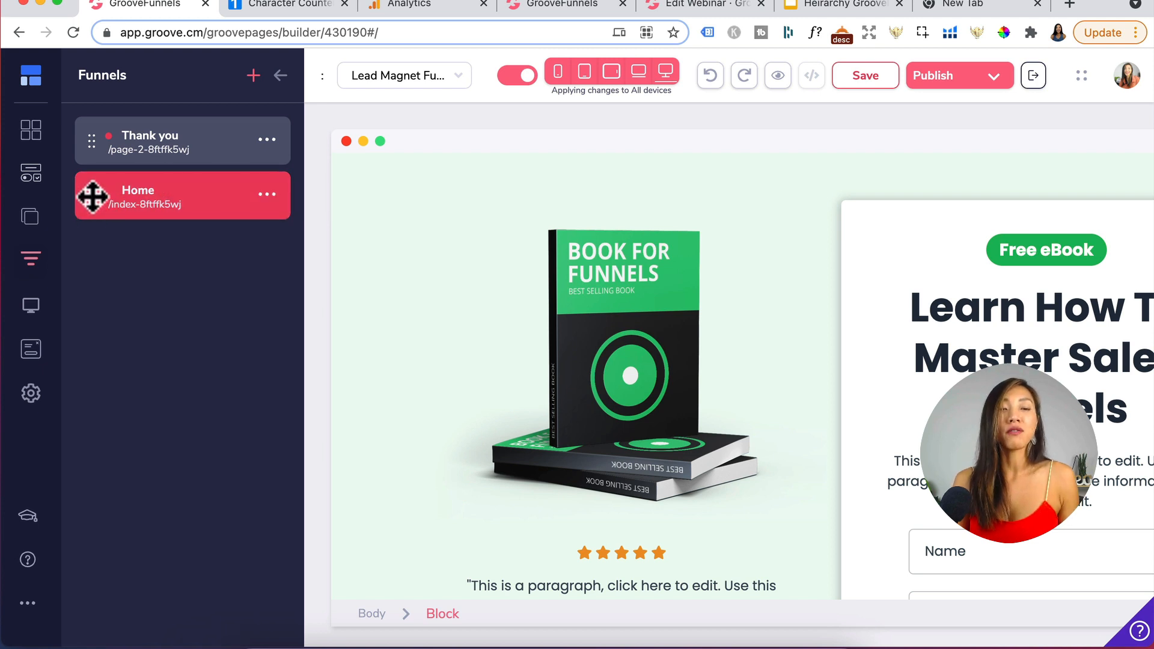
- Move the funnel's Home page to the top and set its name to Optin, URL to optin and title to Funnel book
drag(92, 194, 83, 124)
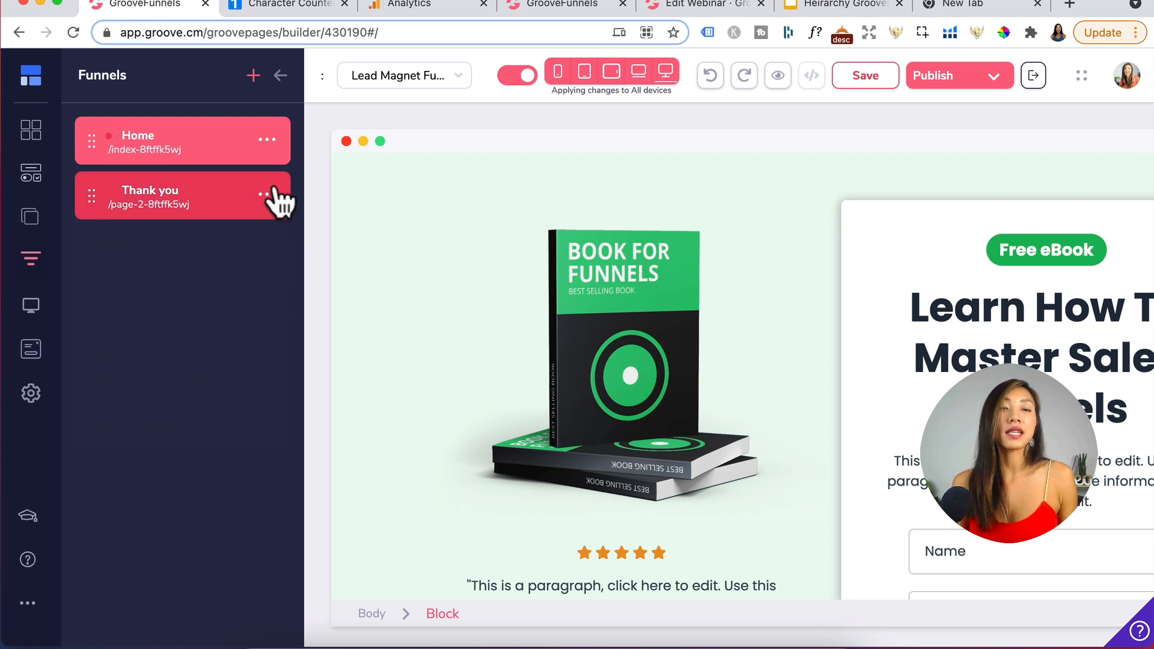
click(268, 139)
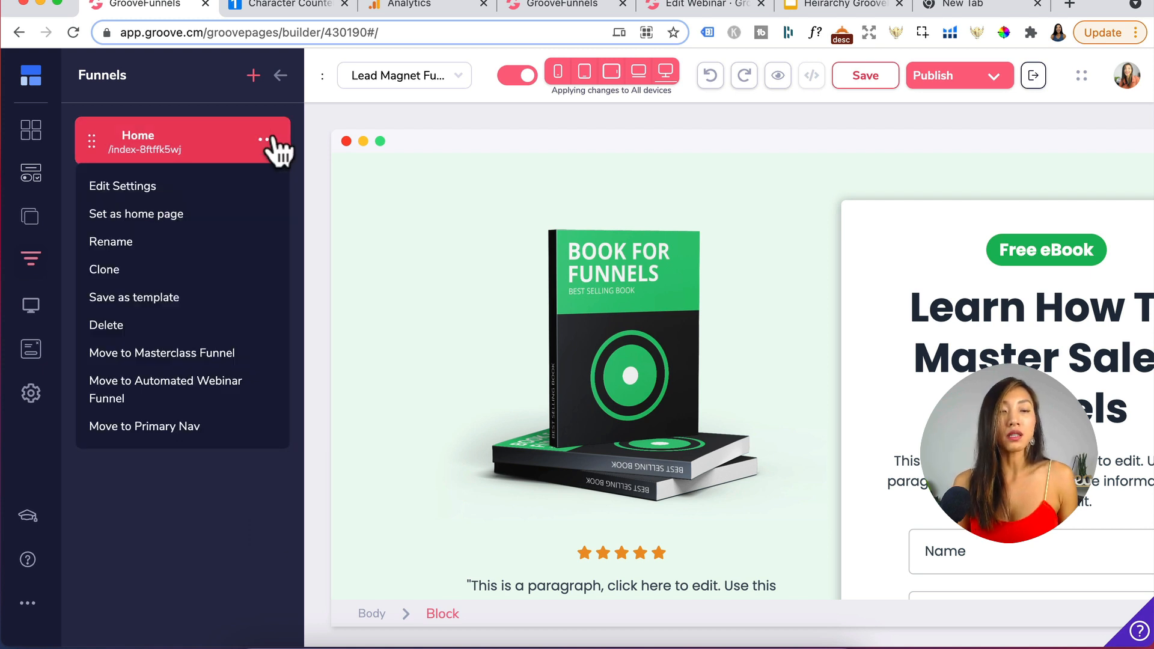
click(148, 186)
key(BackSpace)
key(BackSpace)
key(BackSpace)
key(BackSpace)
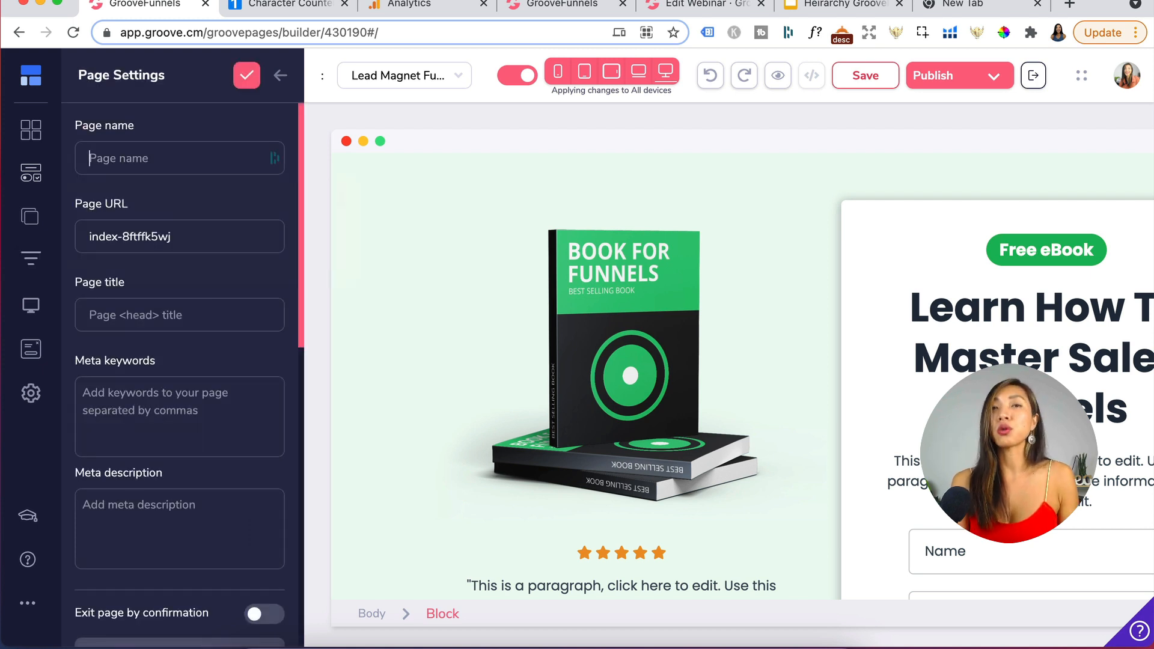
text(Optin)
drag(172, 236, 96, 237)
text(optin)
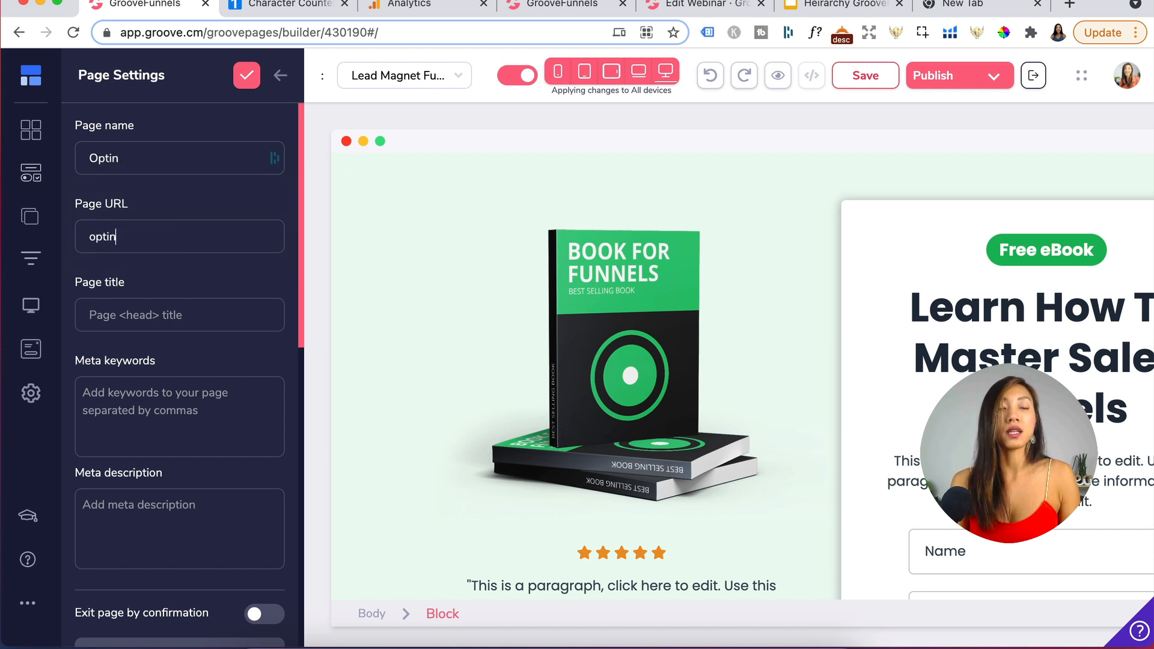
click(170, 311)
text(Funne)
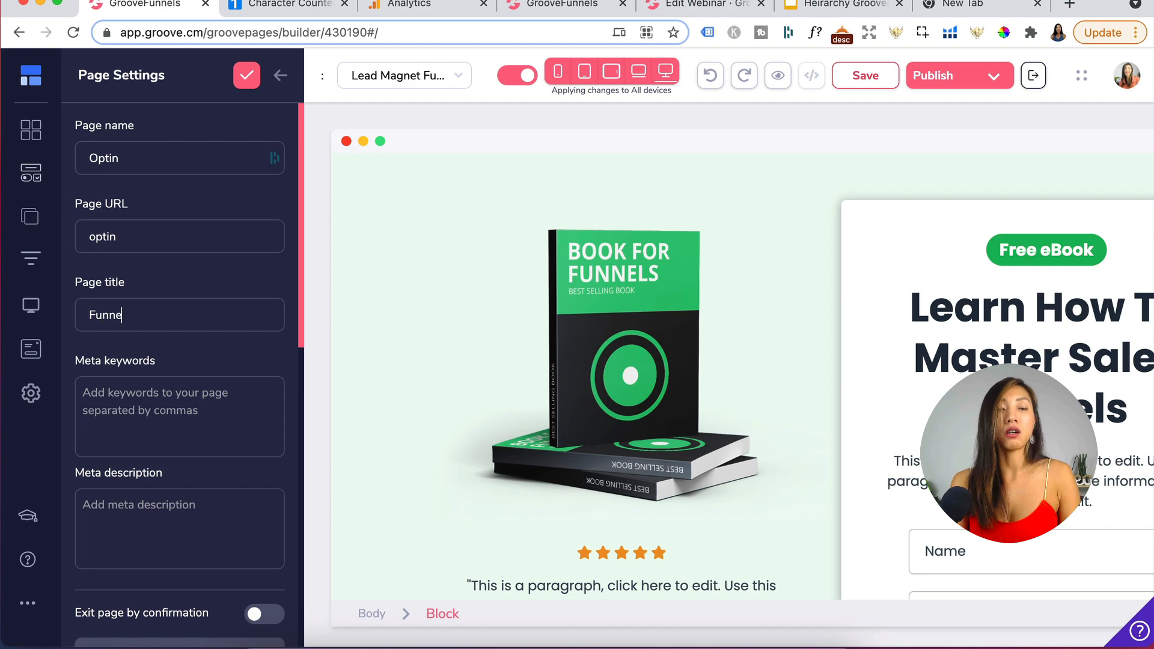
text(l book)
click(246, 75)
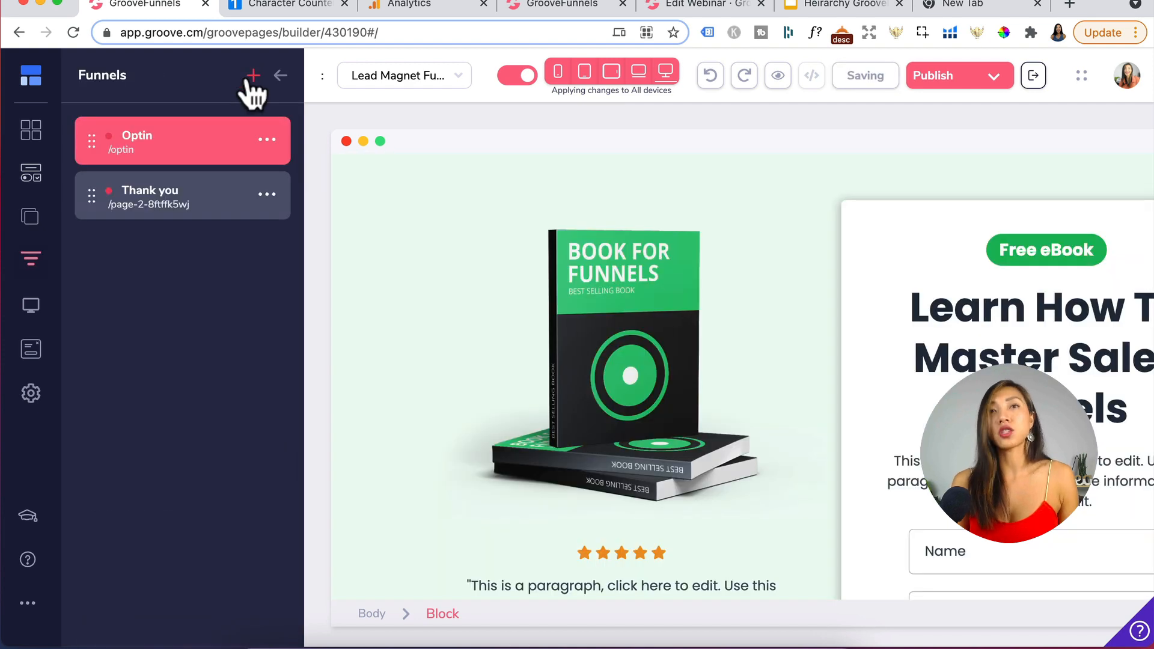
- Rename the Lead Magnet Funnel to Optin Funnel
click(191, 205)
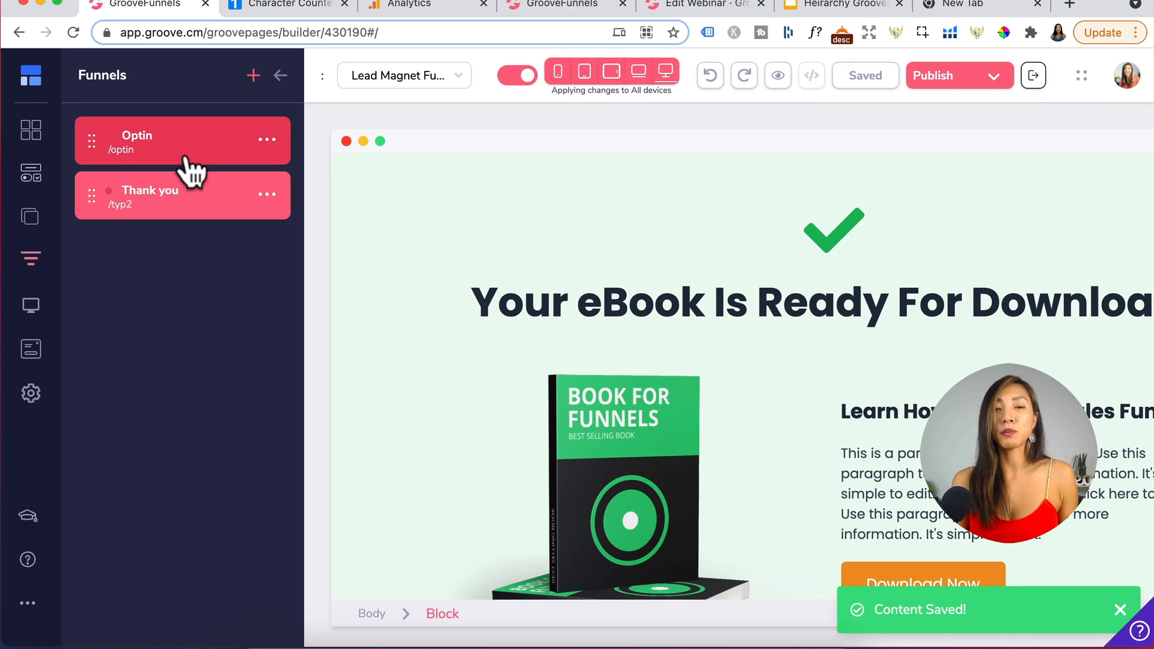
click(277, 75)
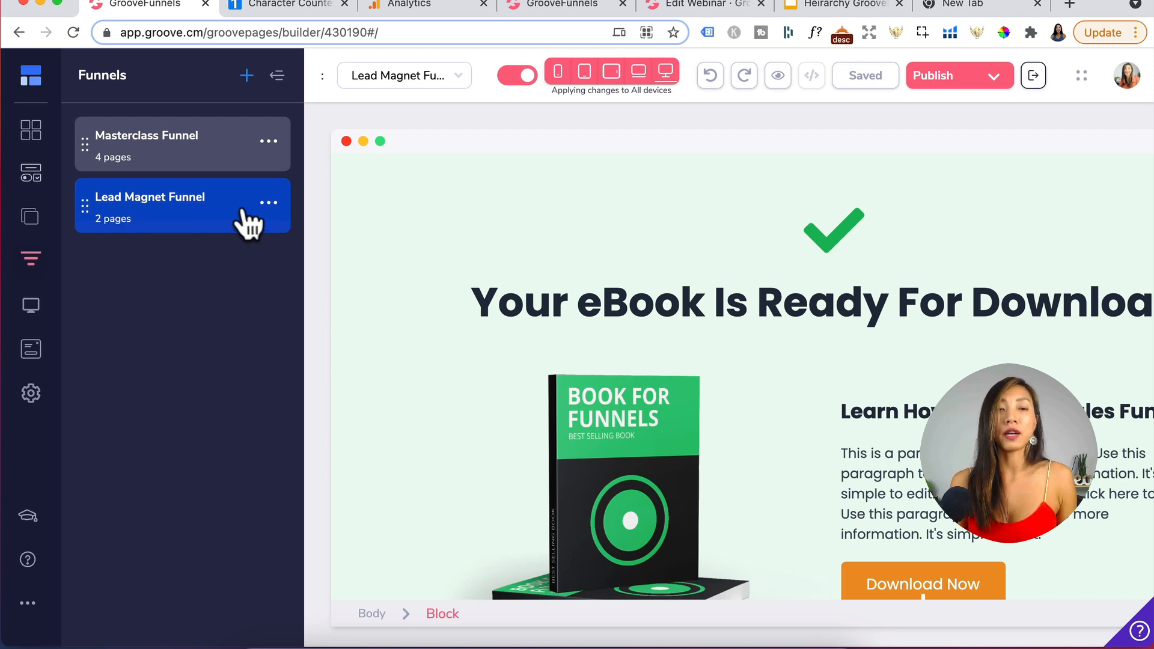
click(269, 204)
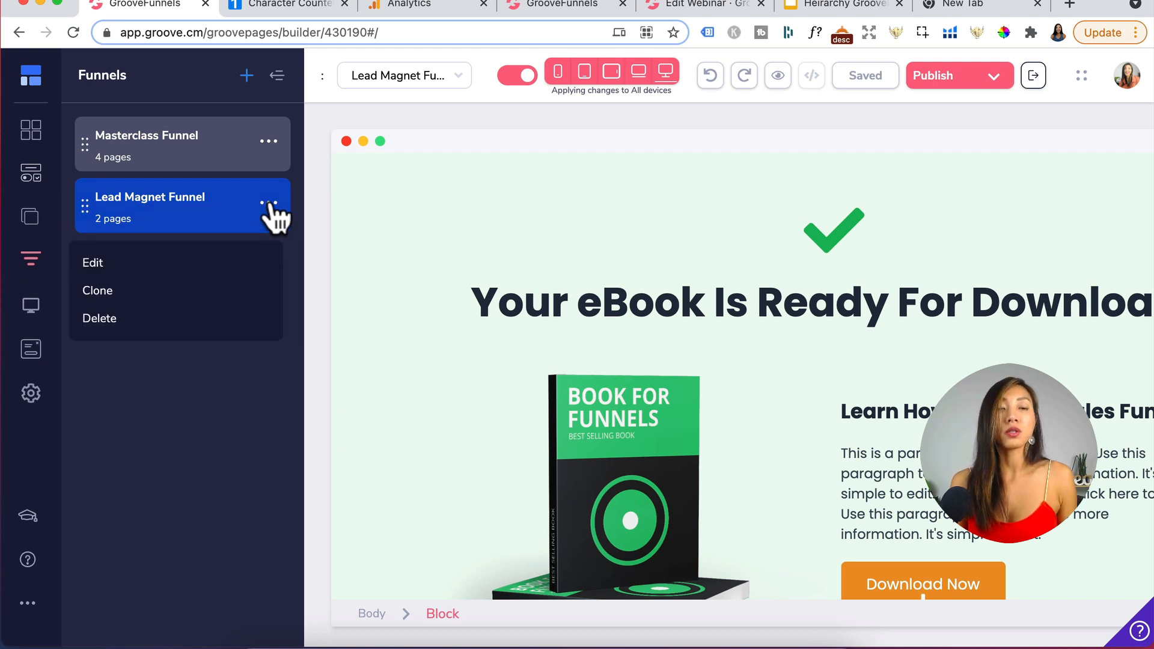
click(100, 261)
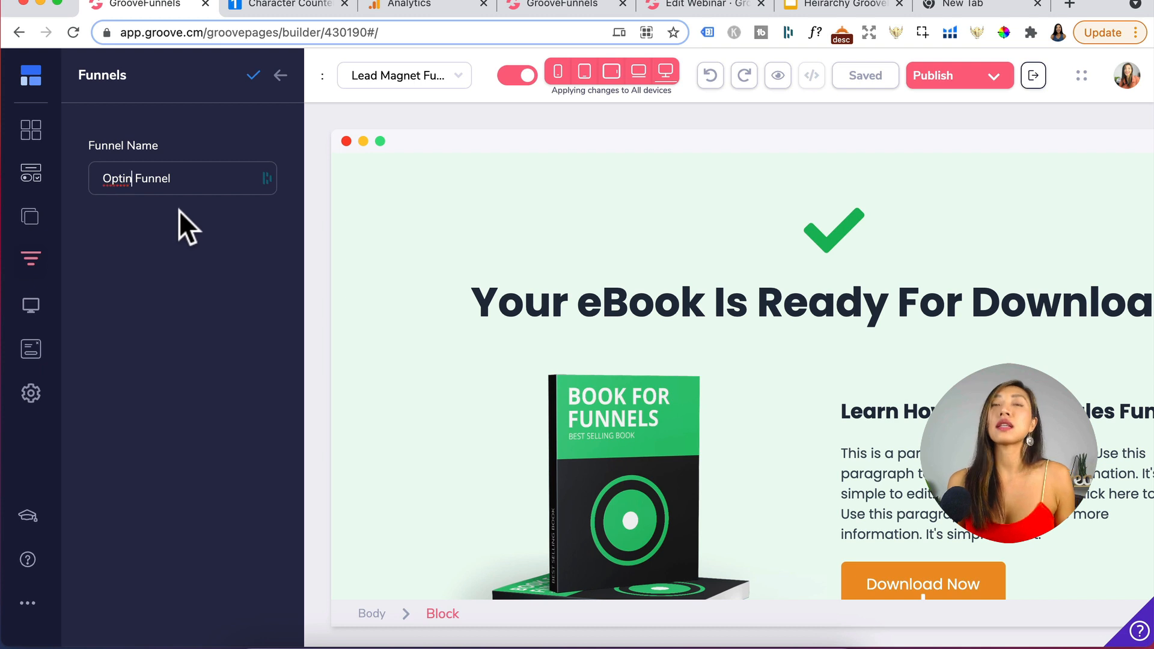
click(253, 75)
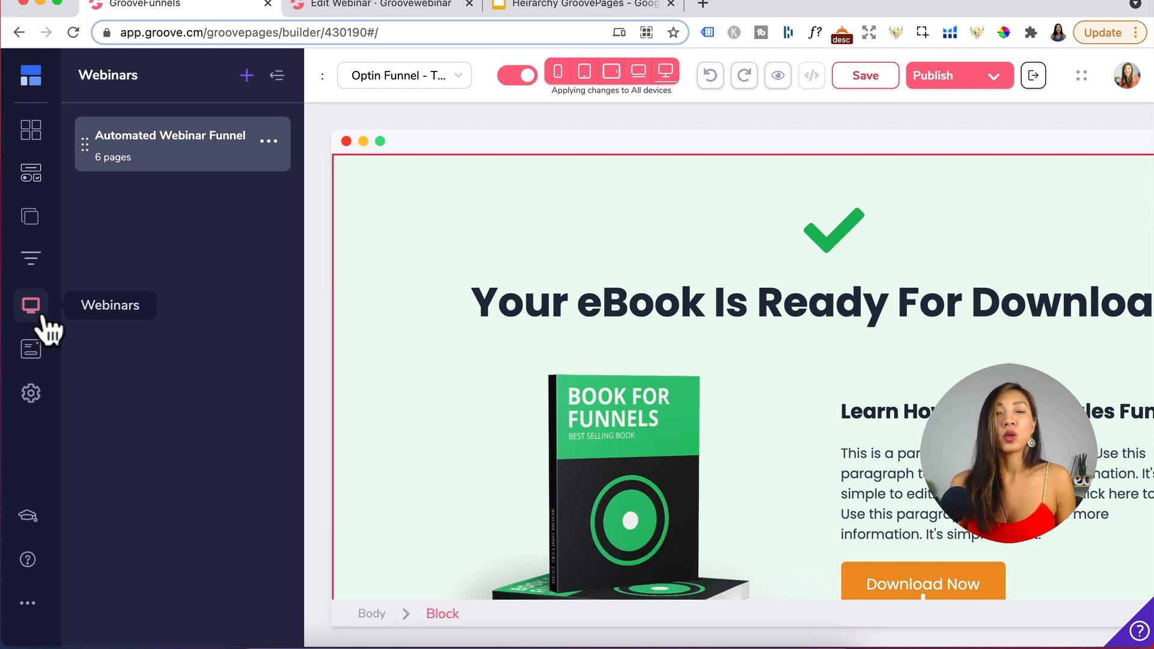
- Examine the pages of the Automated Webinar Funnel
click(193, 161)
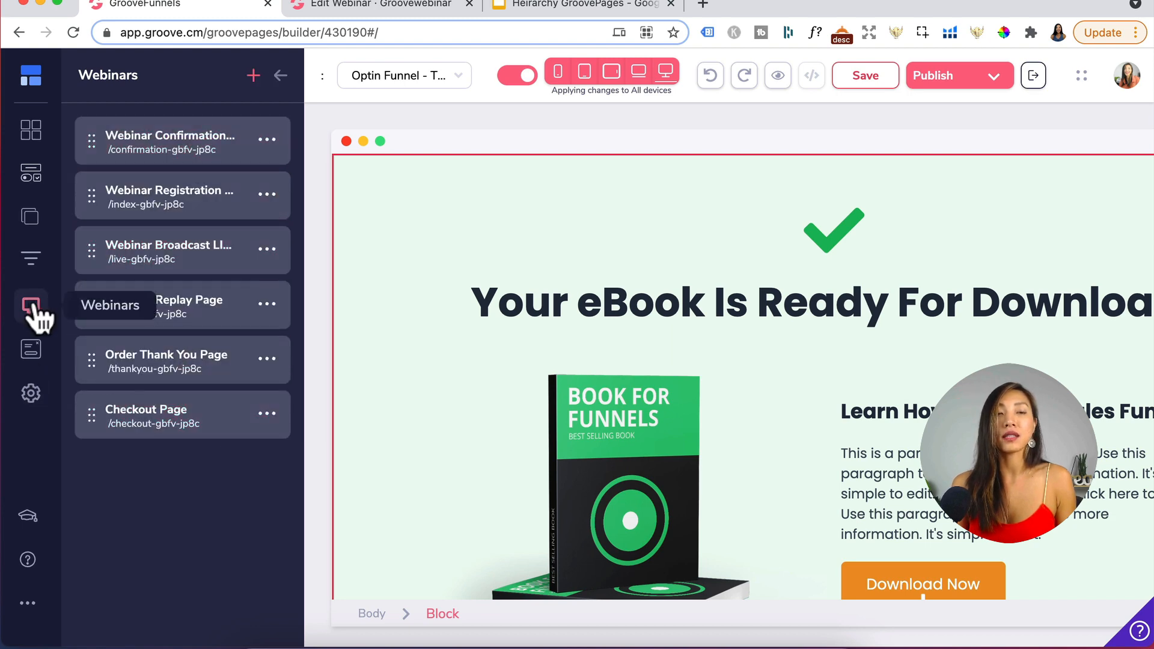
click(412, 7)
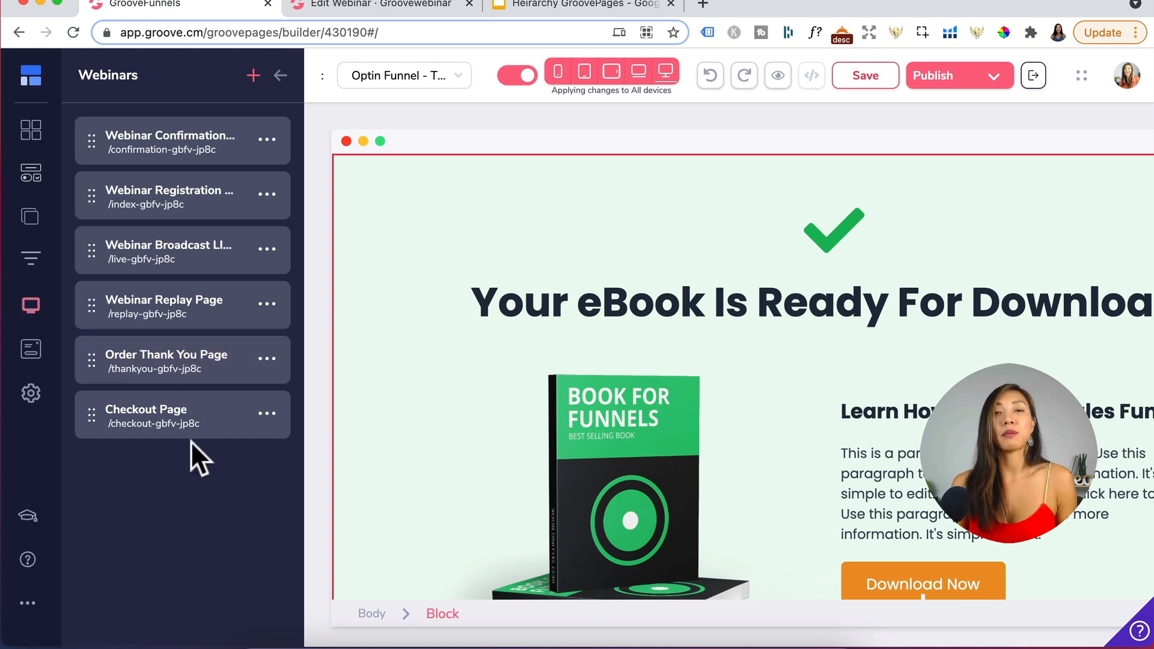
click(382, 7)
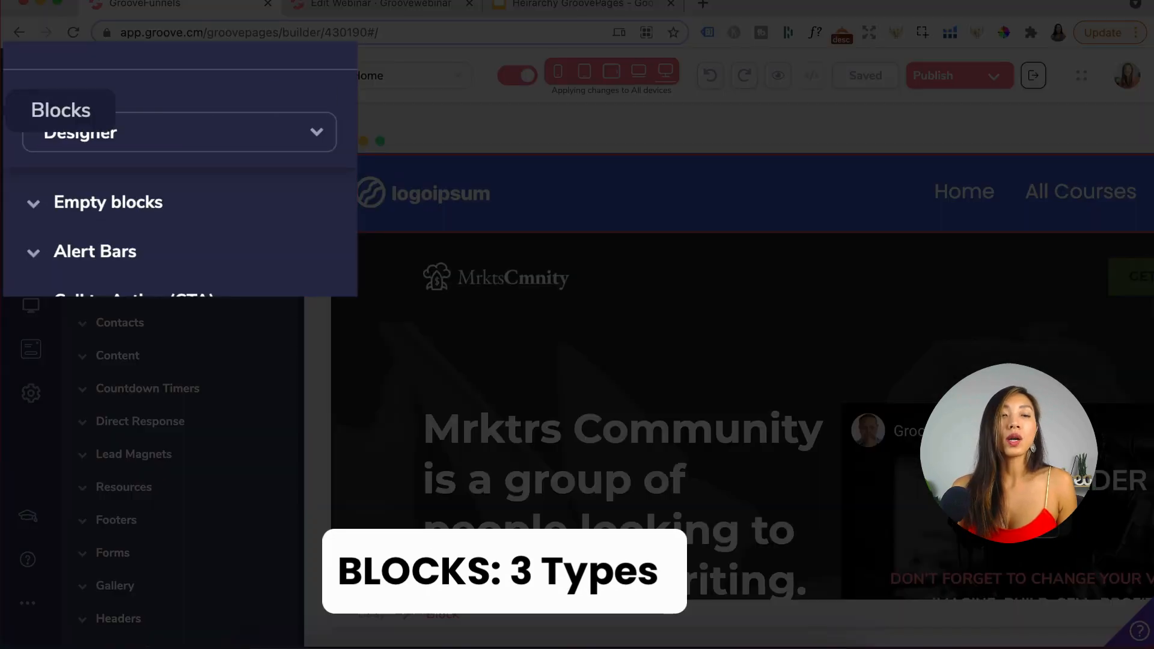
- Browse the Designer block categories in the blocks library, then switch the blocks type to Direct Response
click(124, 136)
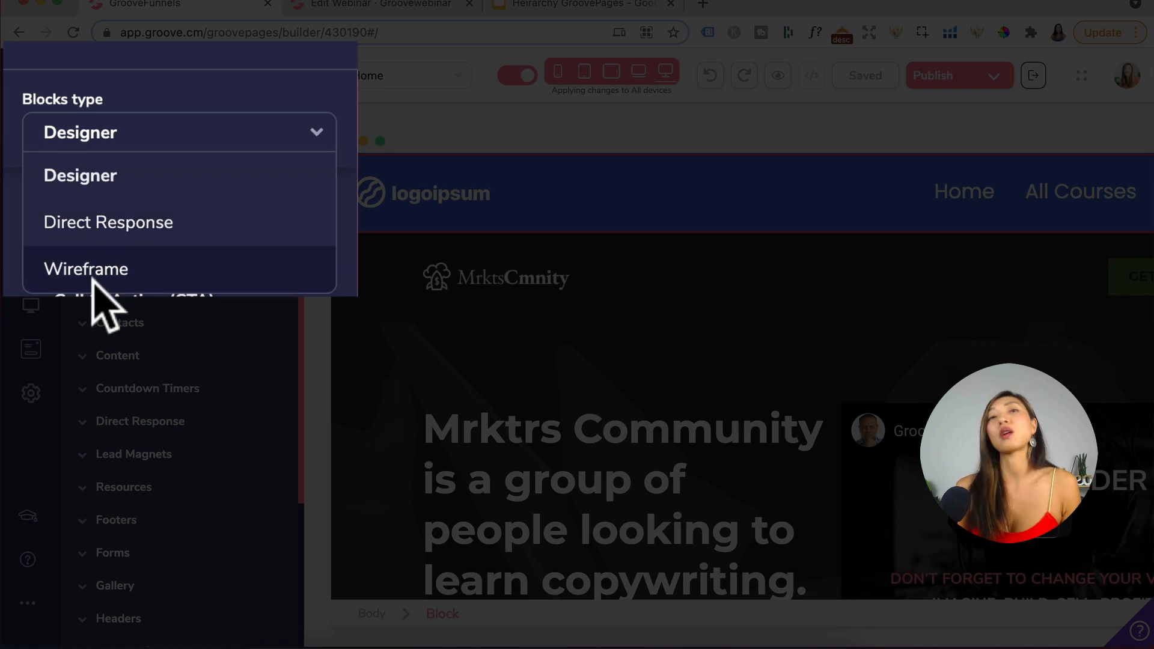
click(205, 55)
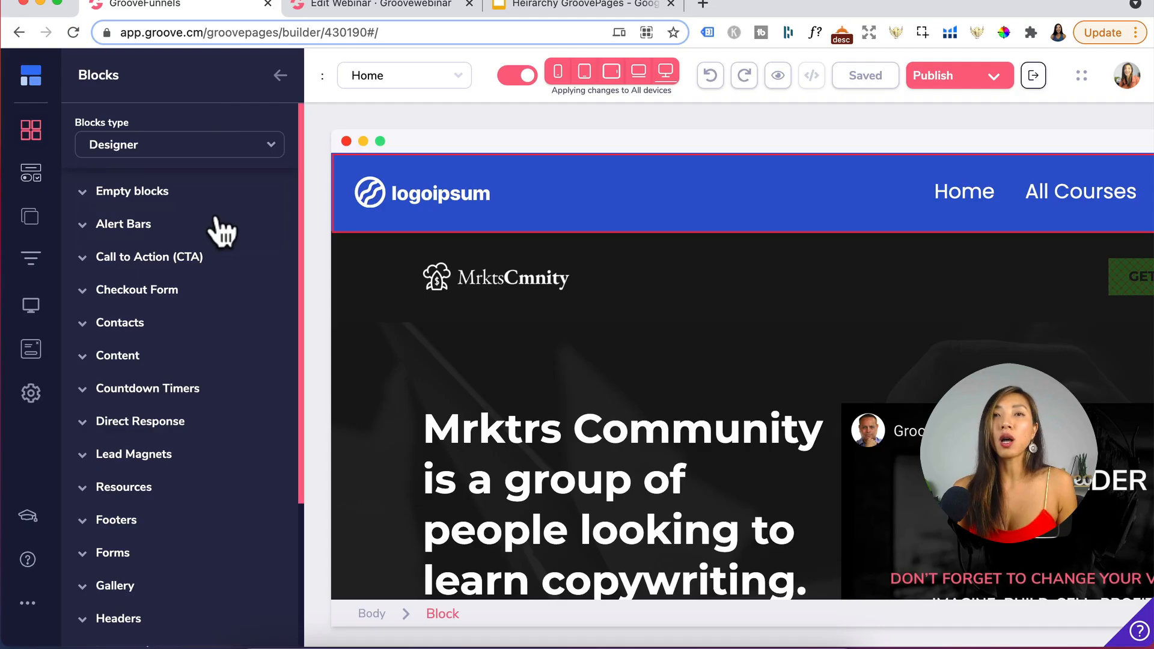
click(149, 197)
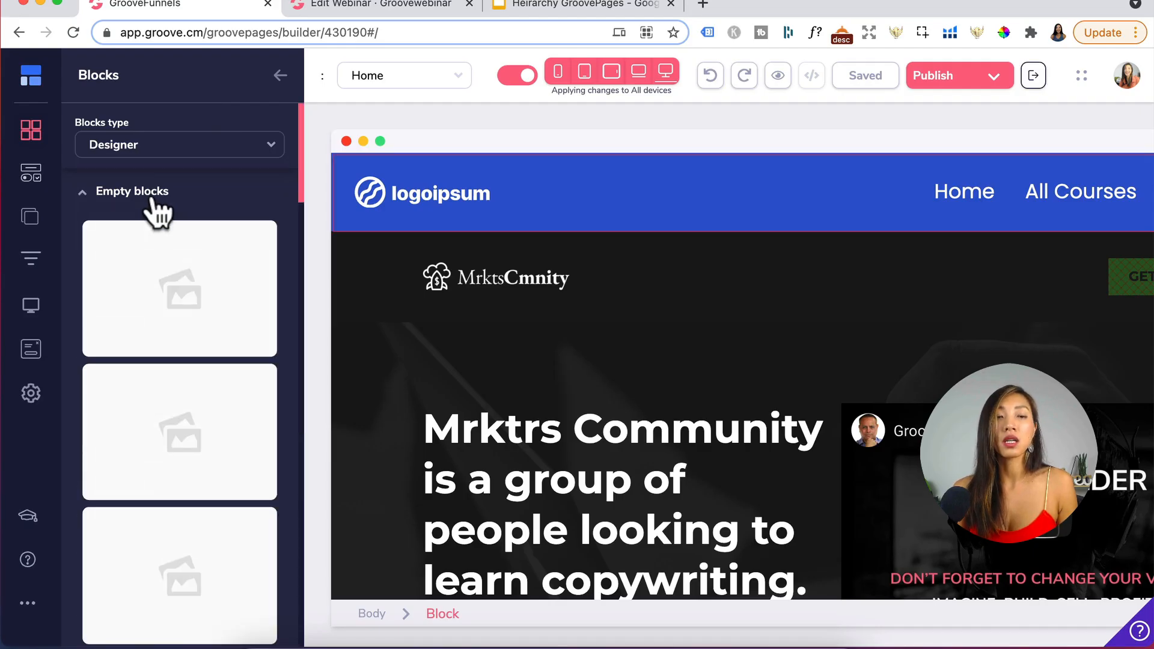
click(150, 197)
click(171, 257)
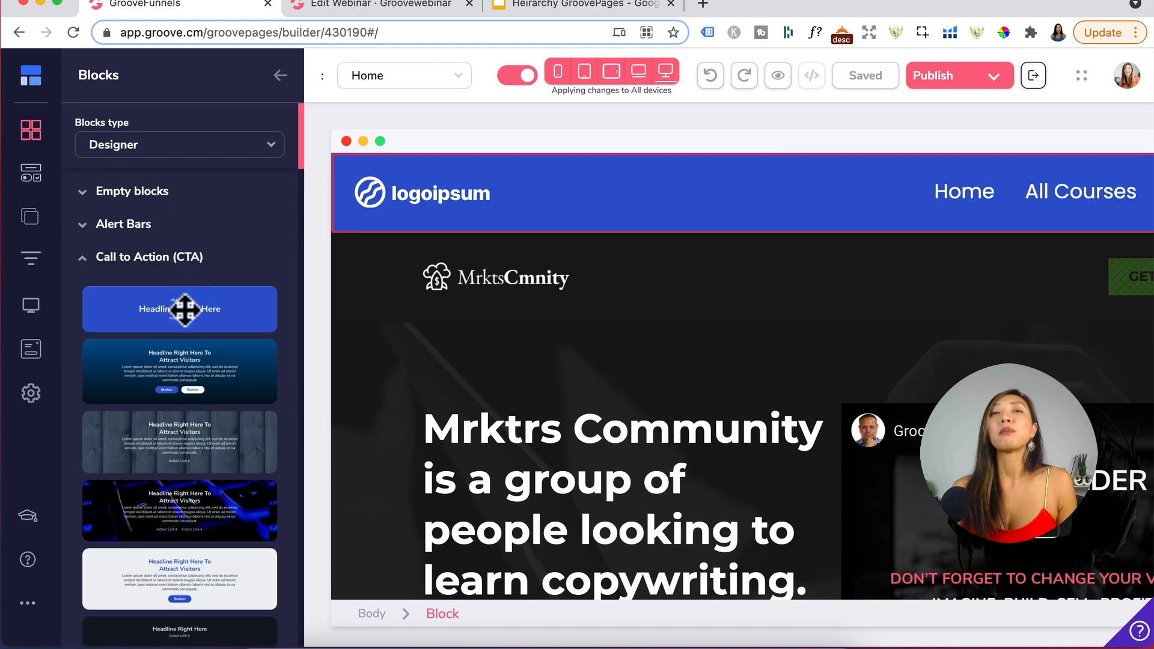
scroll(188, 391, down, 3)
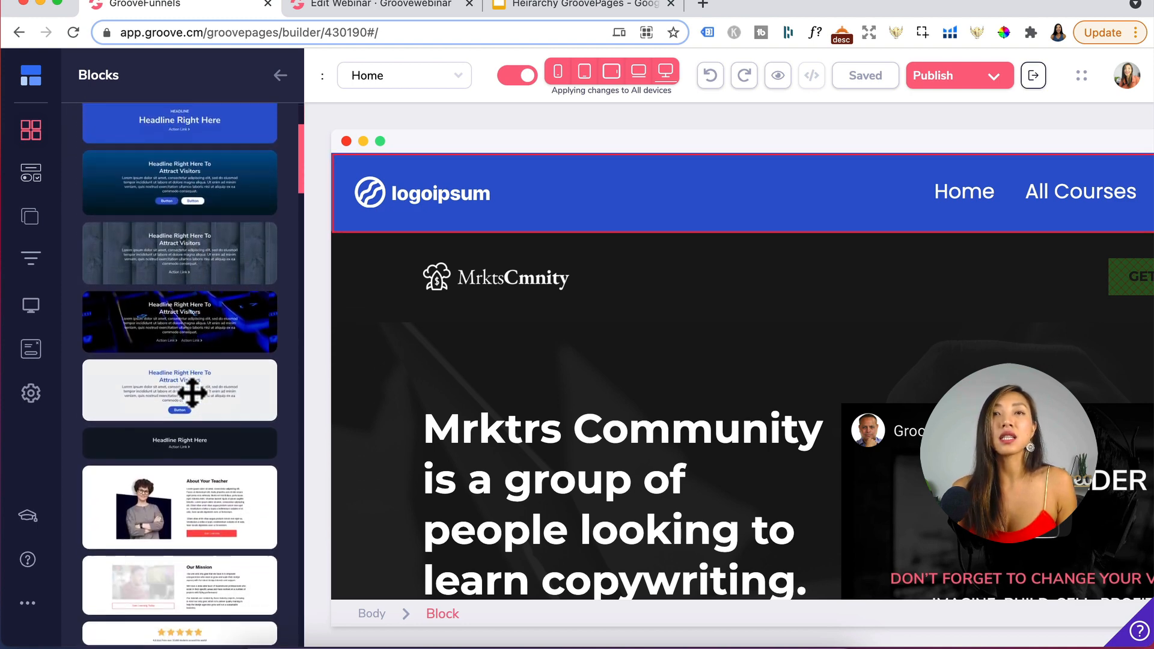
scroll(191, 393, down, 15)
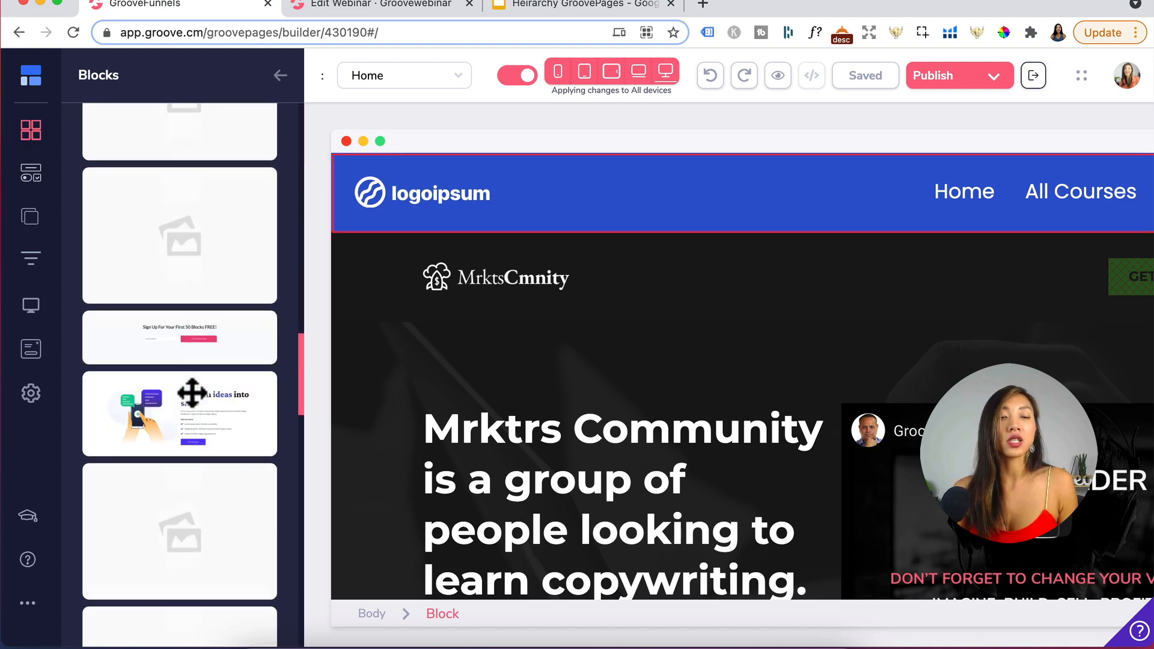
scroll(192, 393, down, 10)
scroll(193, 404, up, 3)
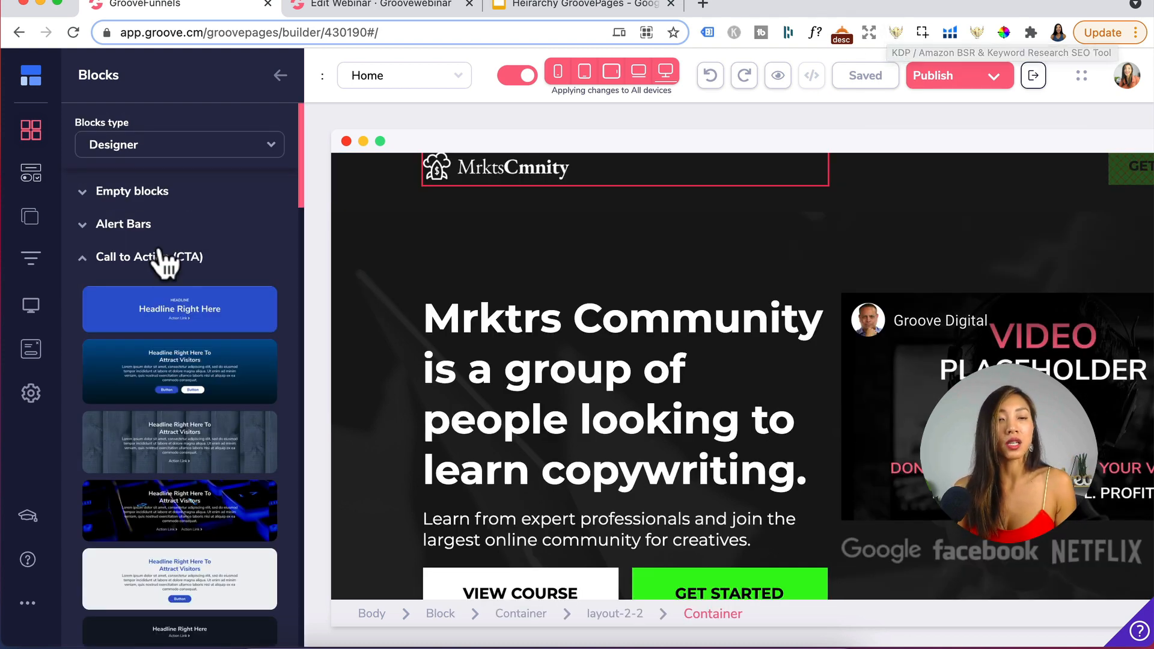
scroll(171, 392, down, 3)
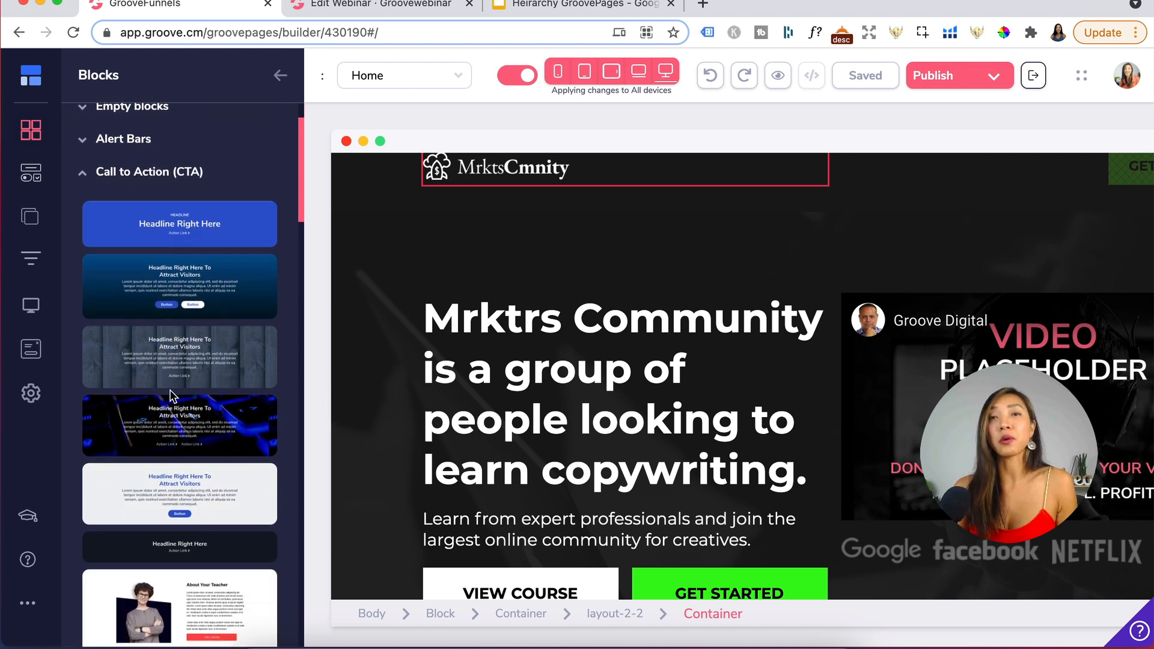
click(214, 175)
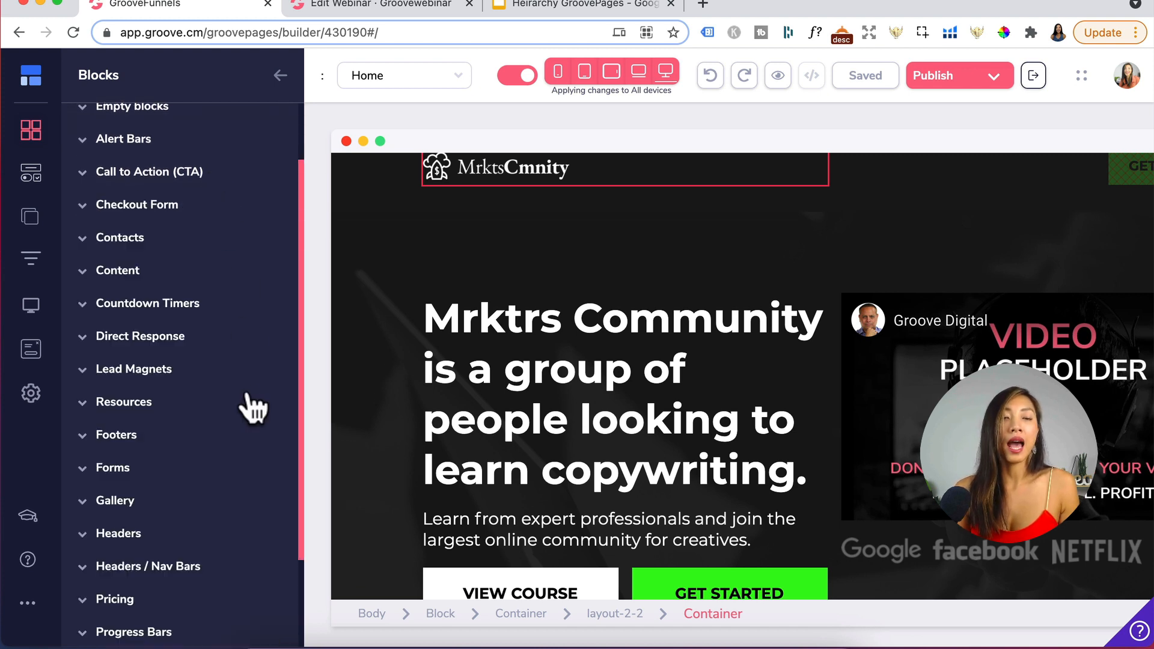
scroll(252, 409, down, 1)
scroll(253, 409, down, 2)
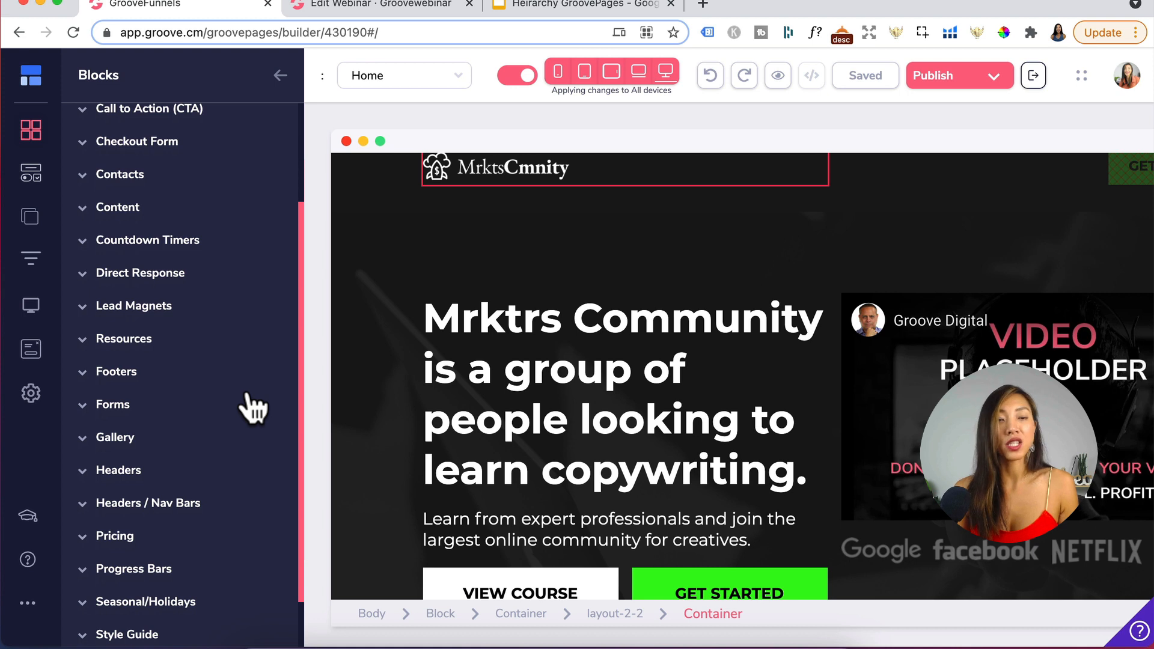
click(248, 401)
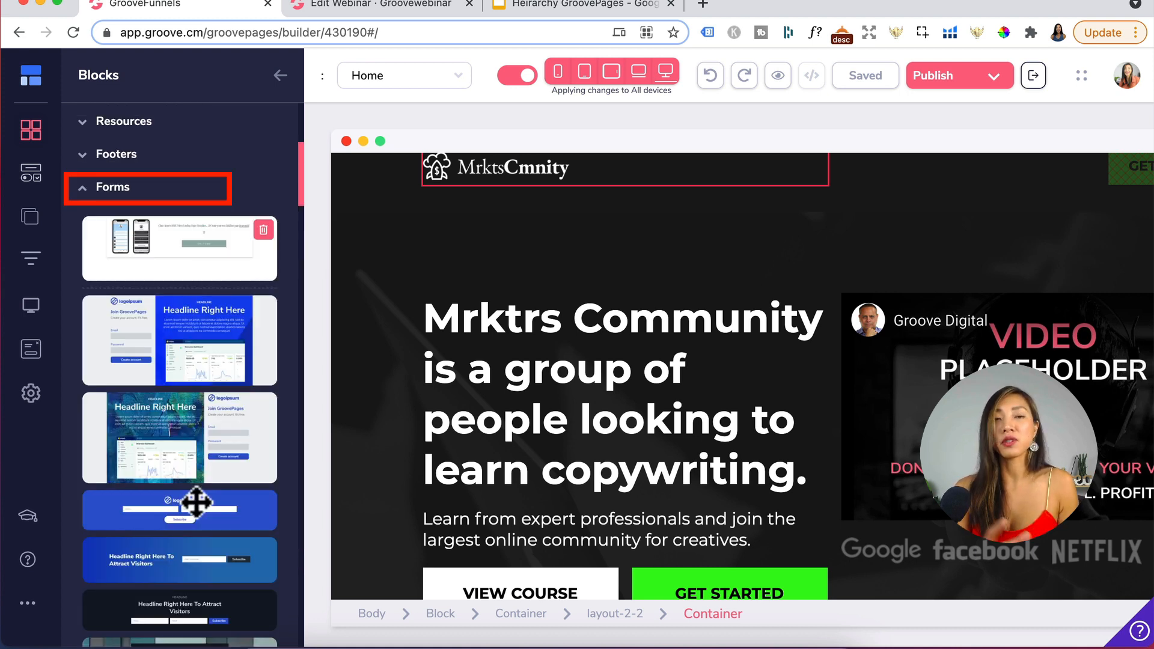
click(392, 320)
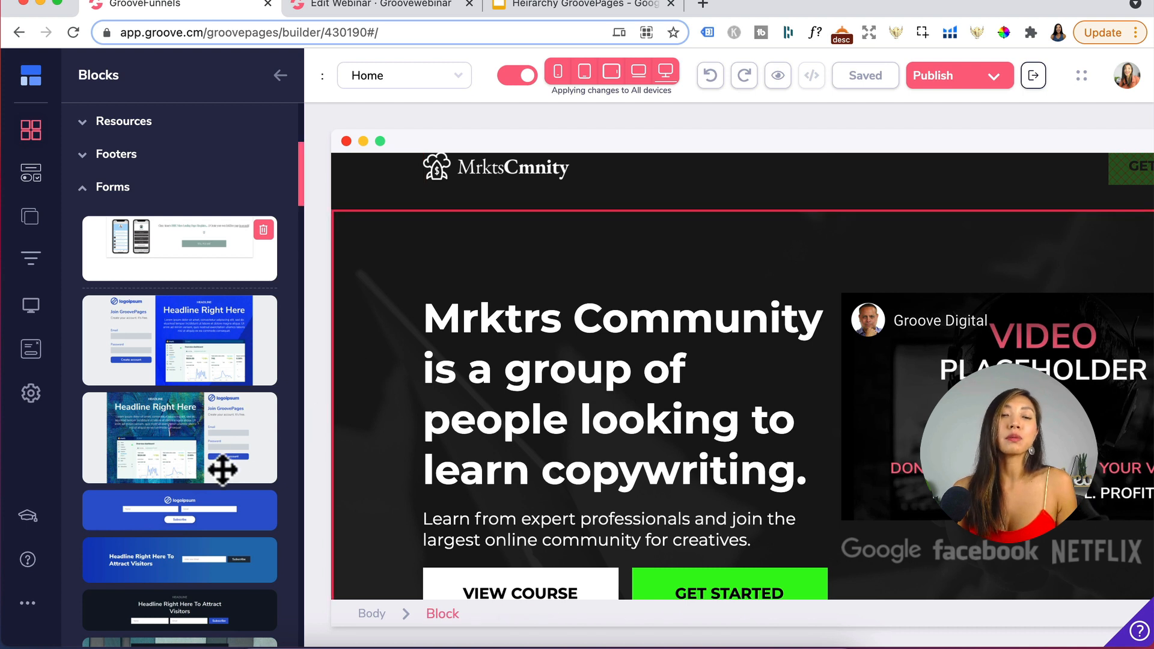
scroll(222, 467, down, 2)
scroll(176, 362, up, 6)
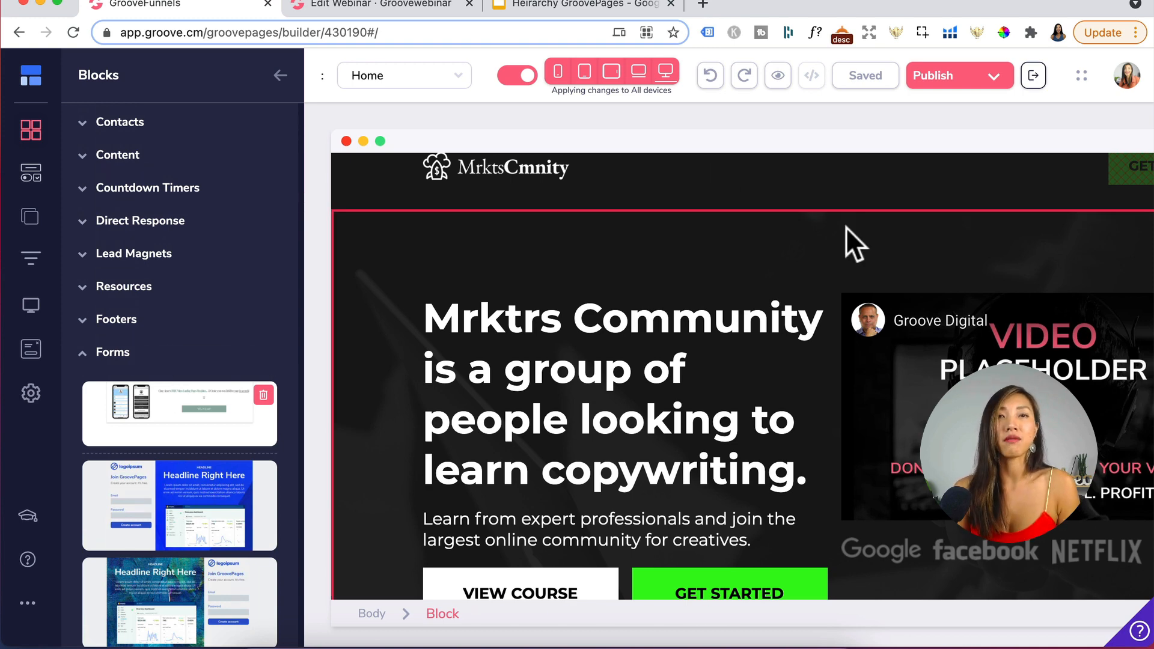
scroll(257, 186, up, 5)
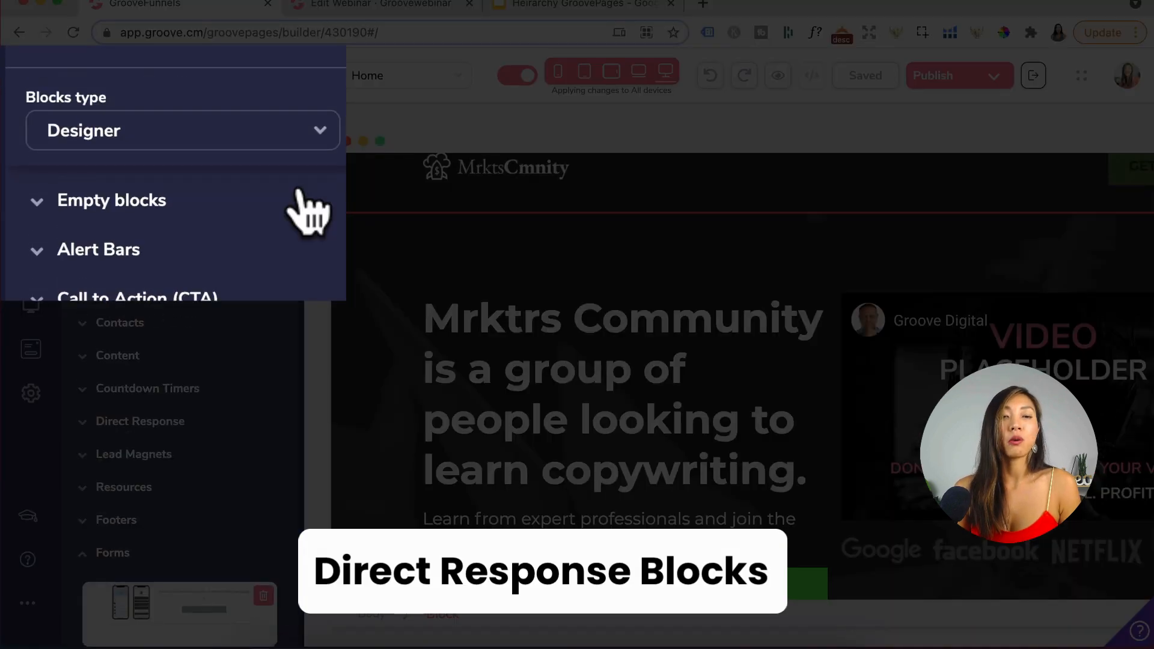
click(234, 139)
click(159, 235)
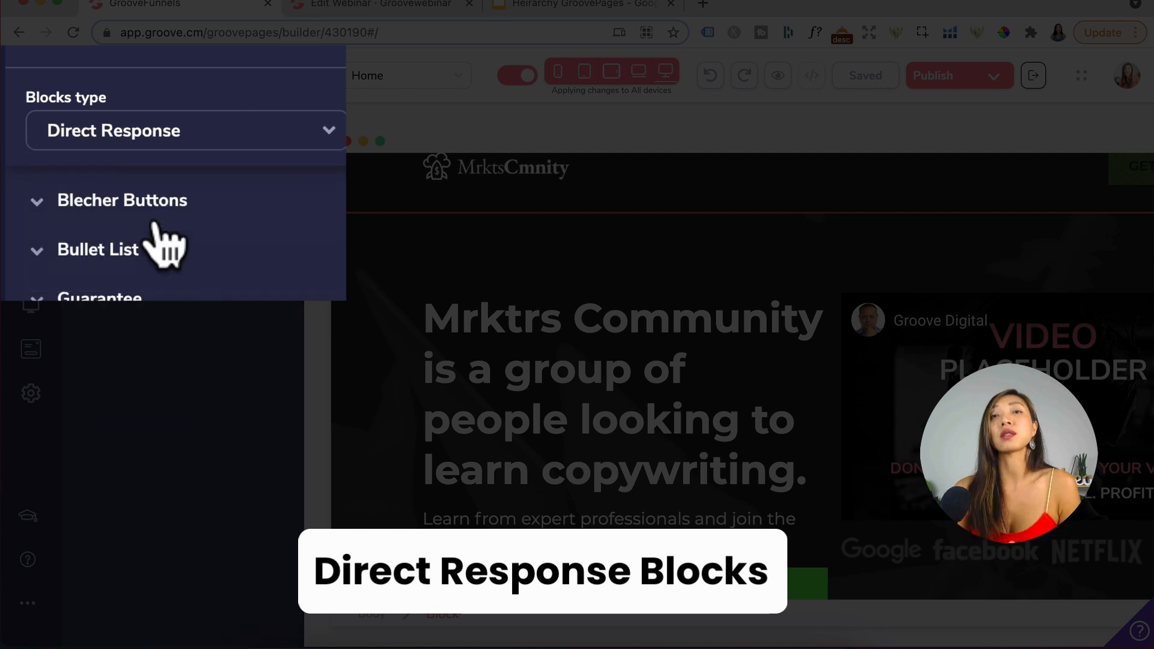
- Expand and browse the Direct Response block categories such as Blecher Buttons, Bullet List and Order Recap
click(154, 202)
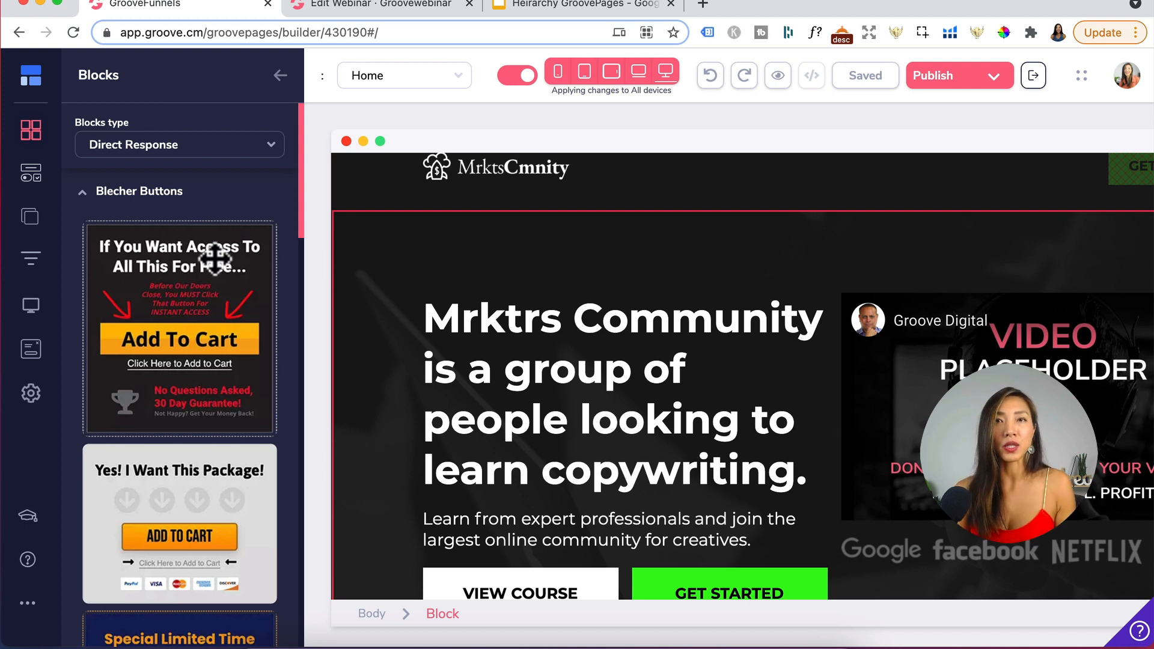
scroll(200, 454, down, 2)
scroll(200, 454, down, 1)
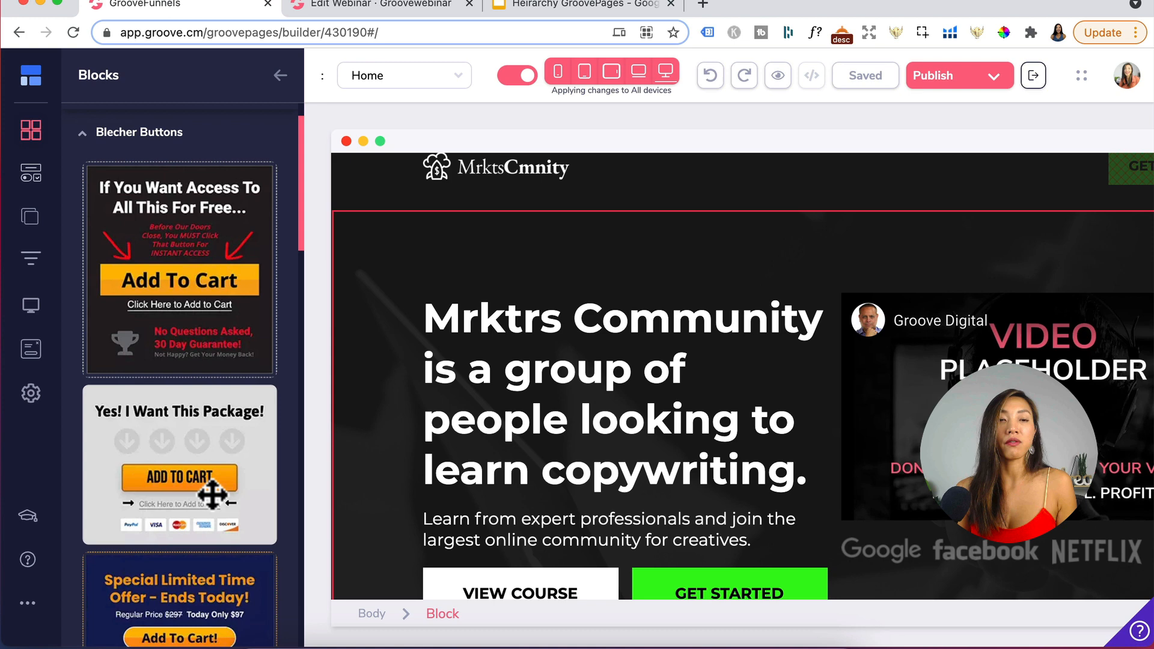
click(182, 135)
click(133, 228)
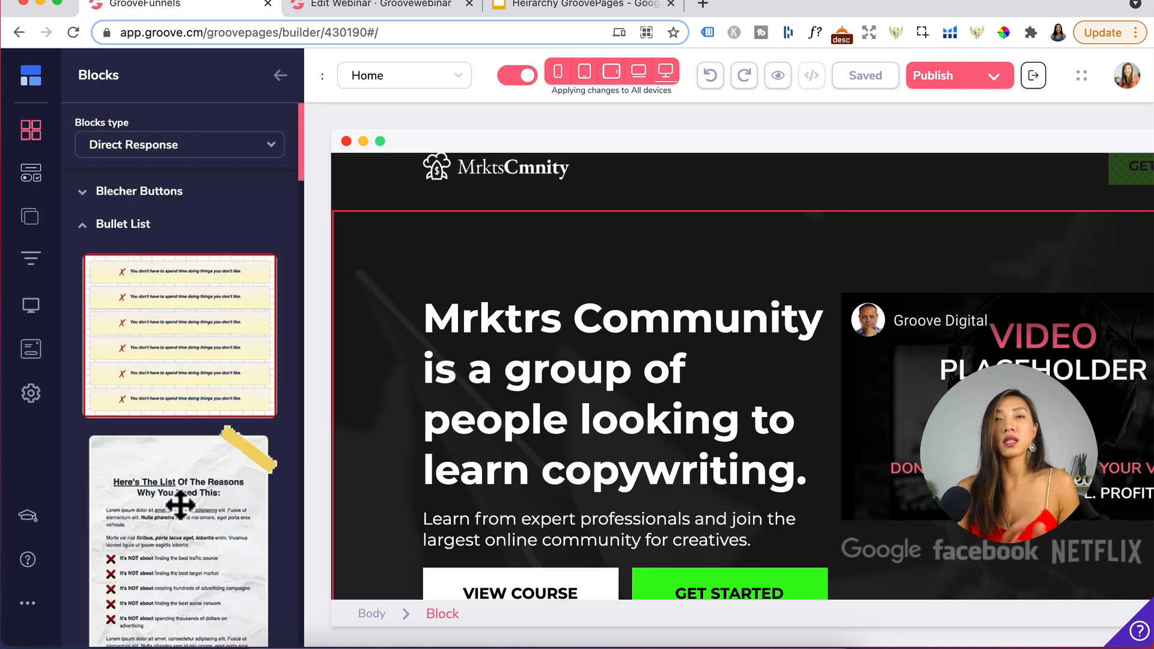
click(135, 260)
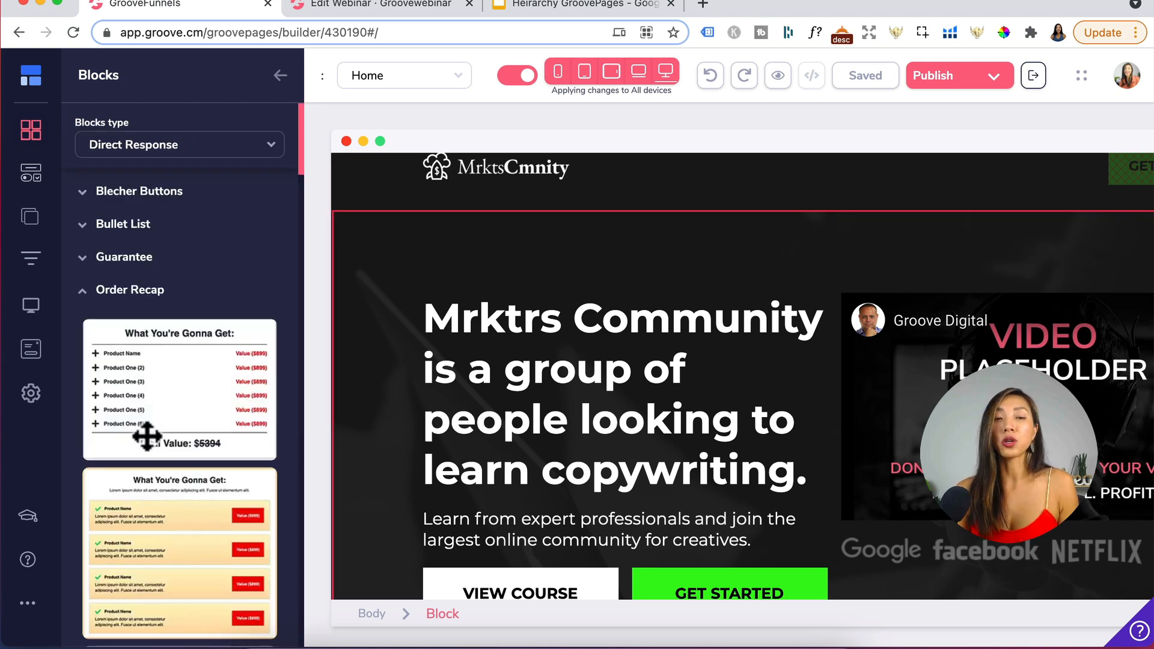
- Switch the blocks type to Wireframe and browse its Content category blocks
click(179, 144)
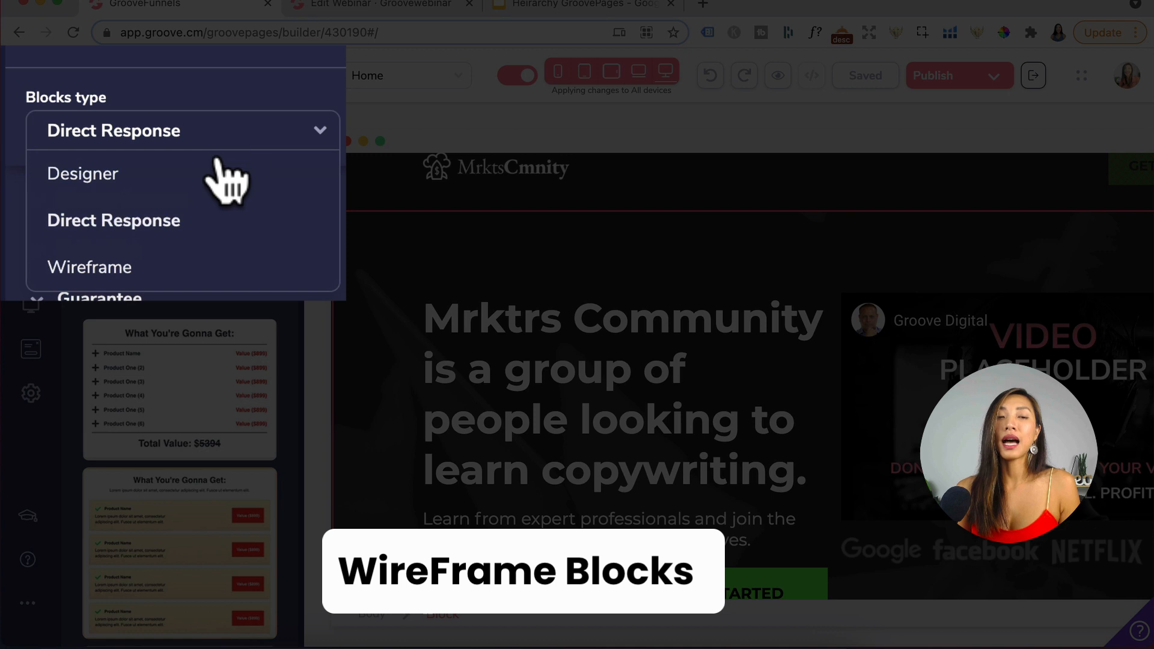
click(123, 274)
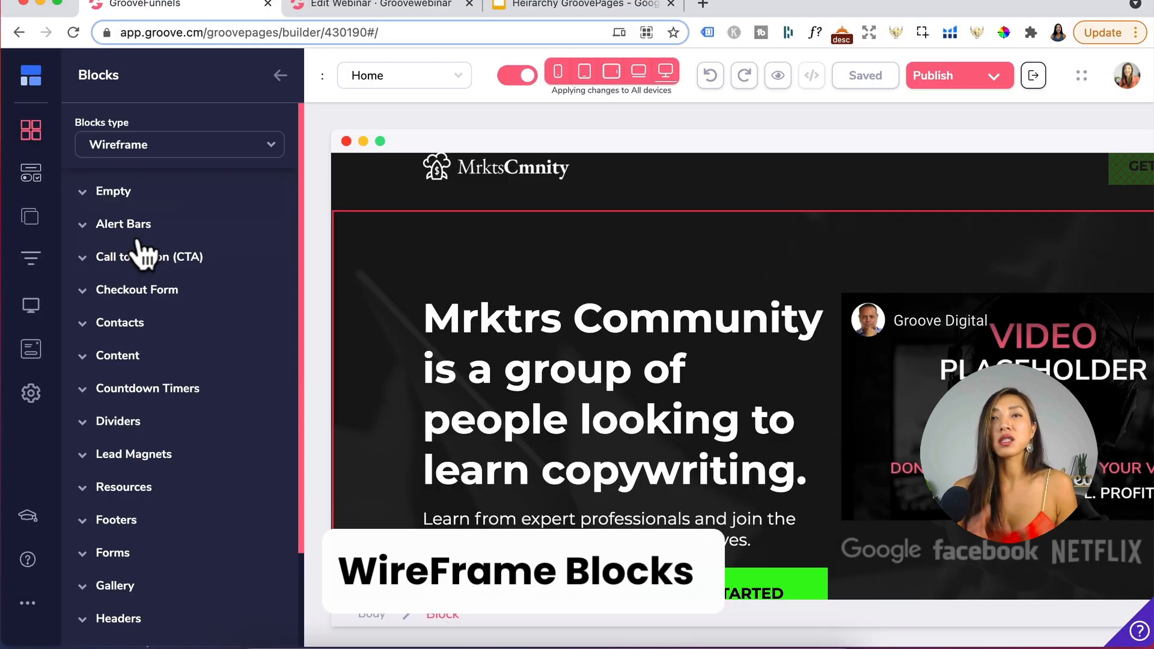
scroll(160, 300, down, 3)
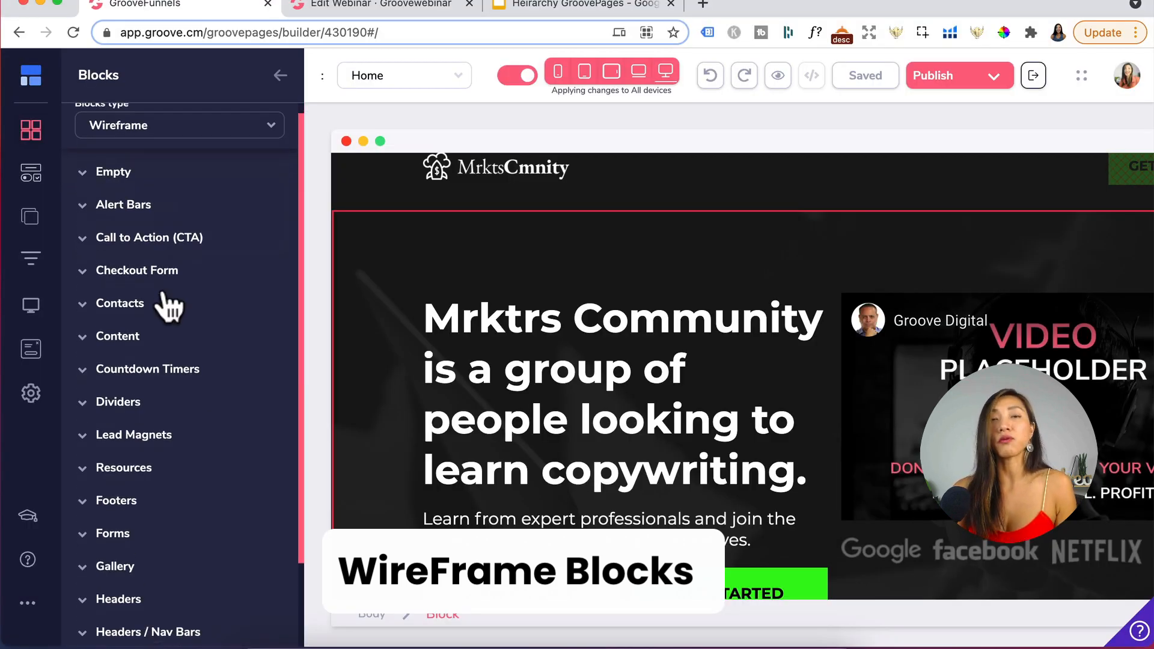
click(162, 287)
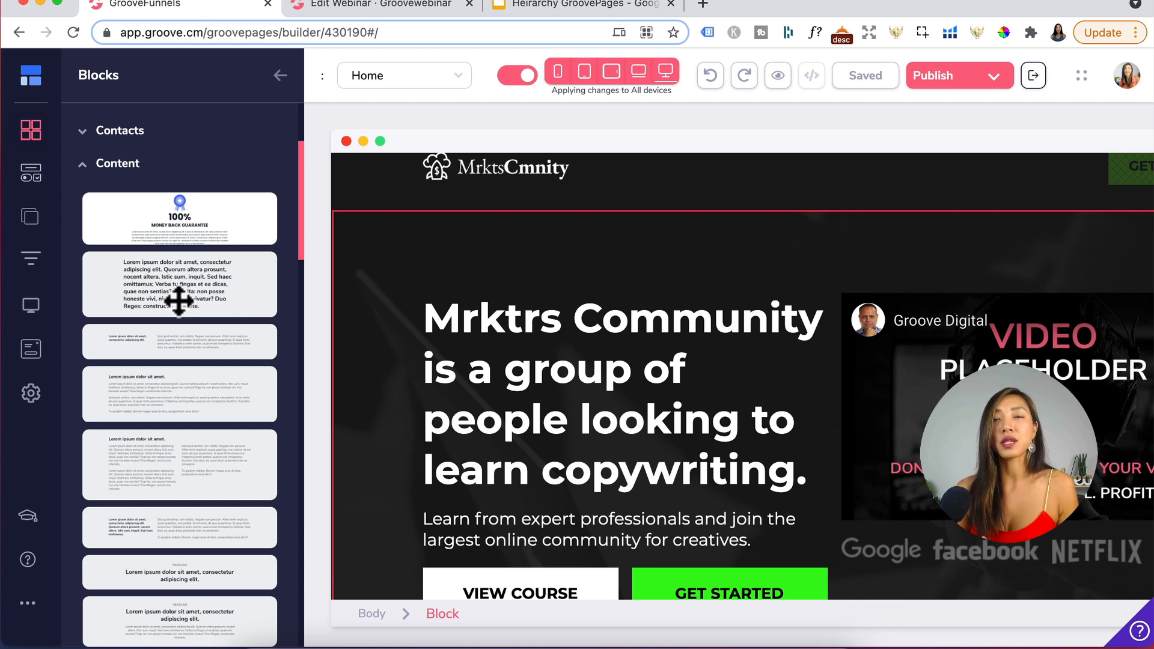
scroll(178, 300, up, 5)
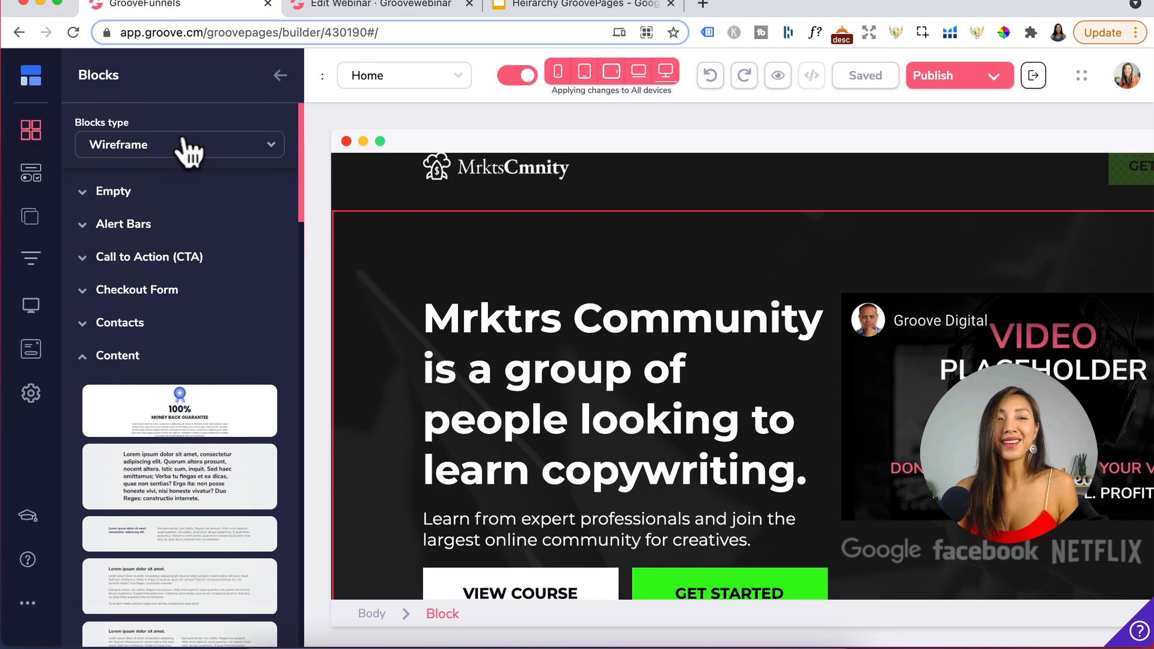
- Switch the blocks type back to Designer and add a dark two-column Content block to the top of the Home page
click(188, 153)
click(114, 176)
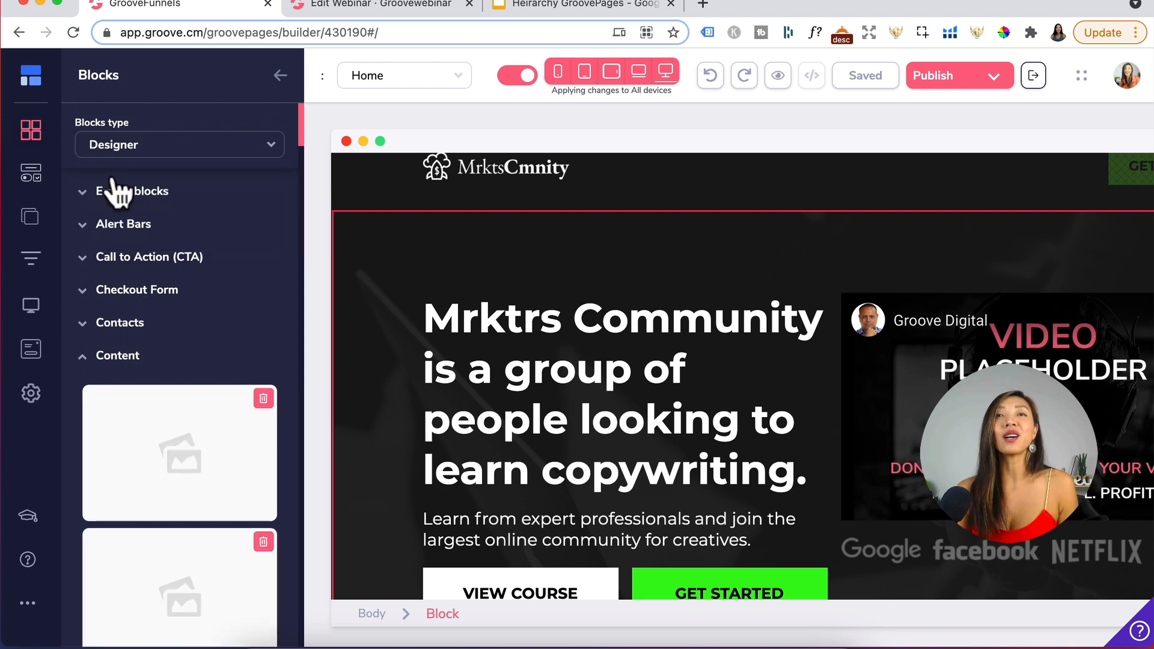
scroll(139, 319, down, 5)
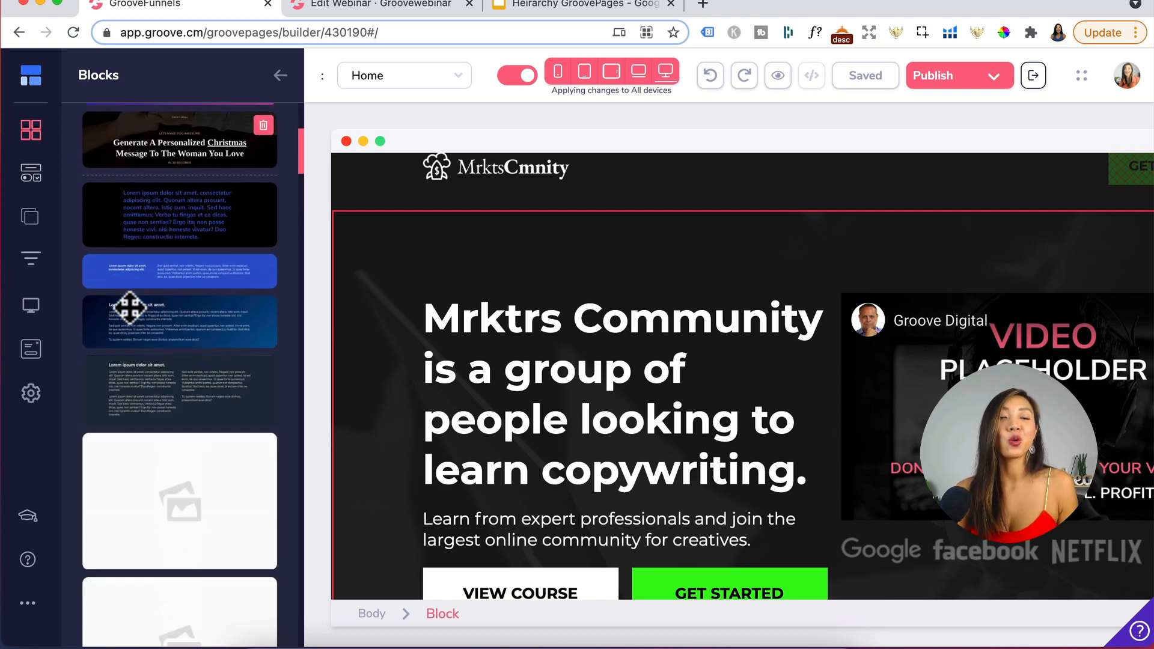
scroll(130, 307, down, 5)
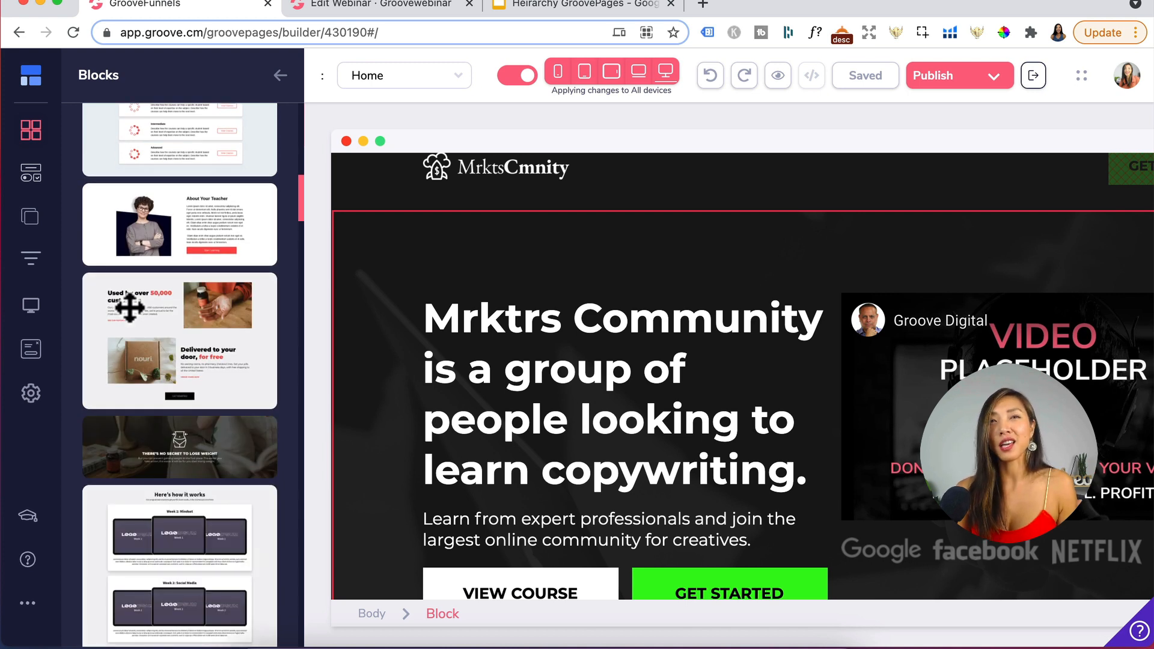
scroll(130, 307, up, 5)
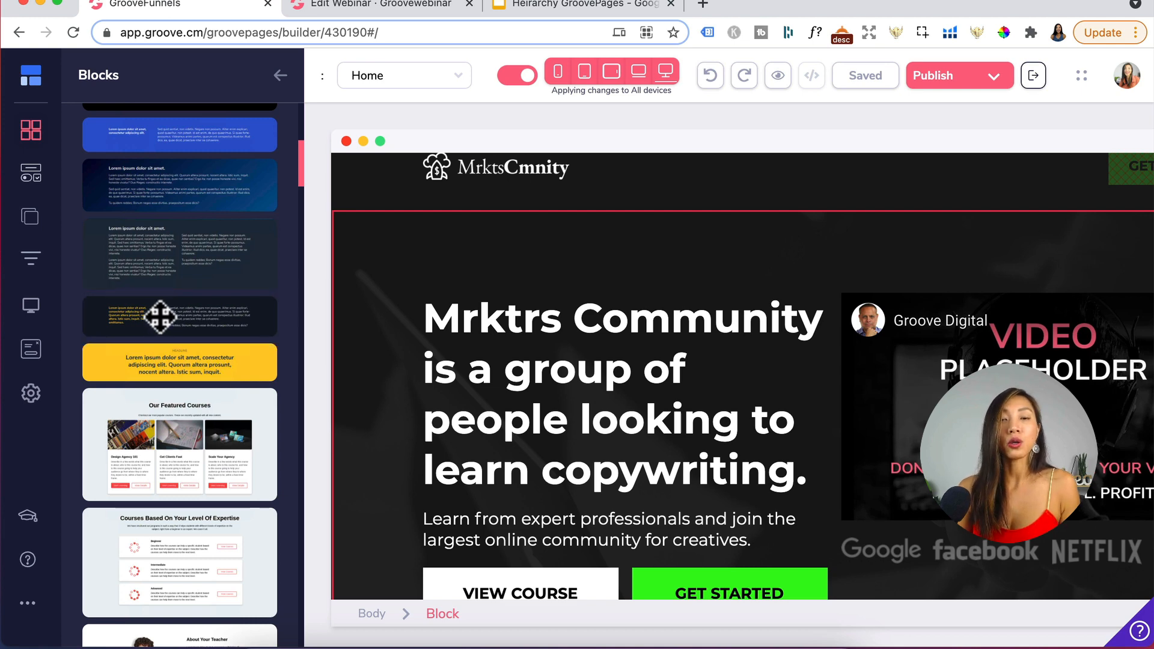
drag(160, 317, 454, 307)
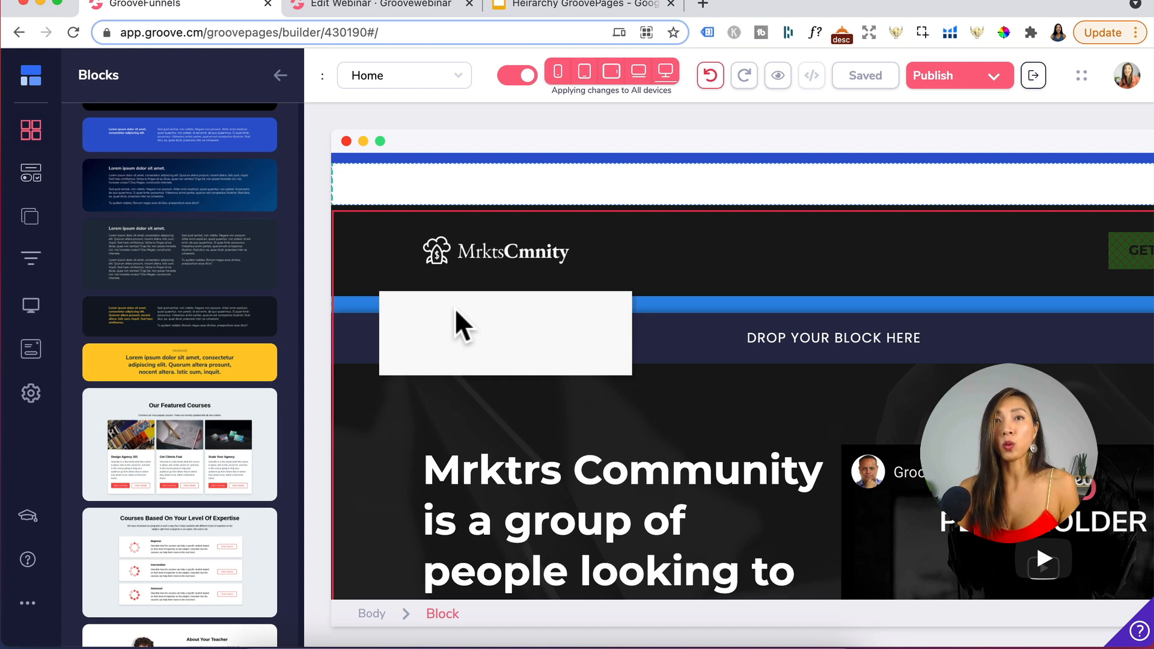
drag(455, 308, 455, 308)
click(280, 75)
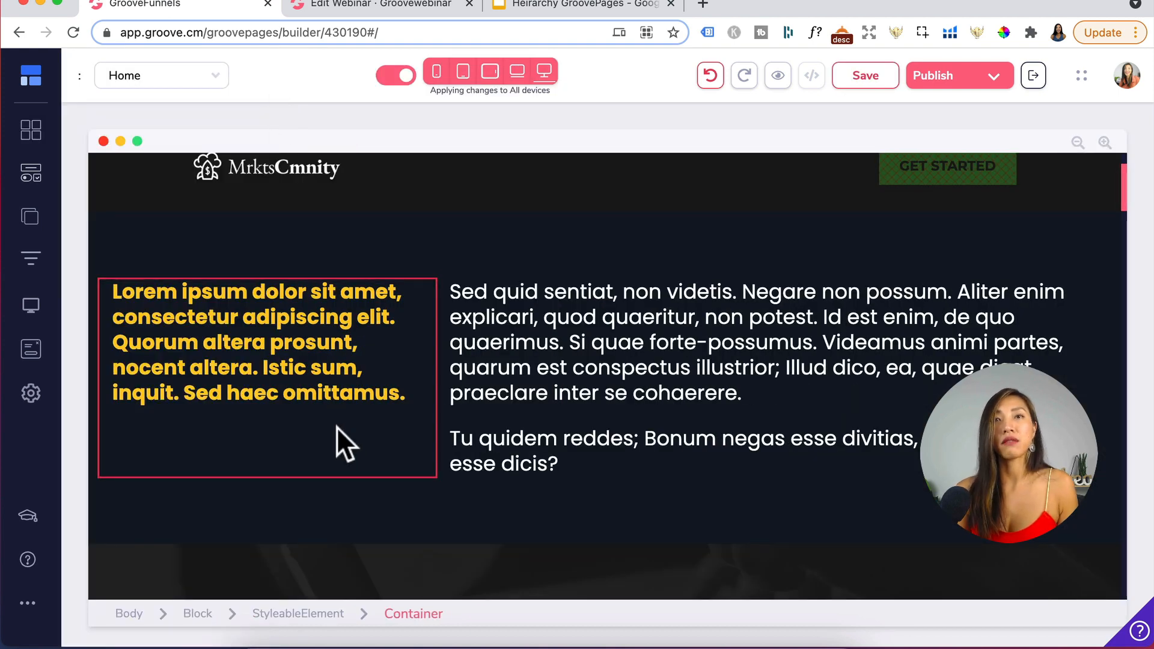
- Select the new content block's container, text and block levels to inspect its structure
click(1095, 250)
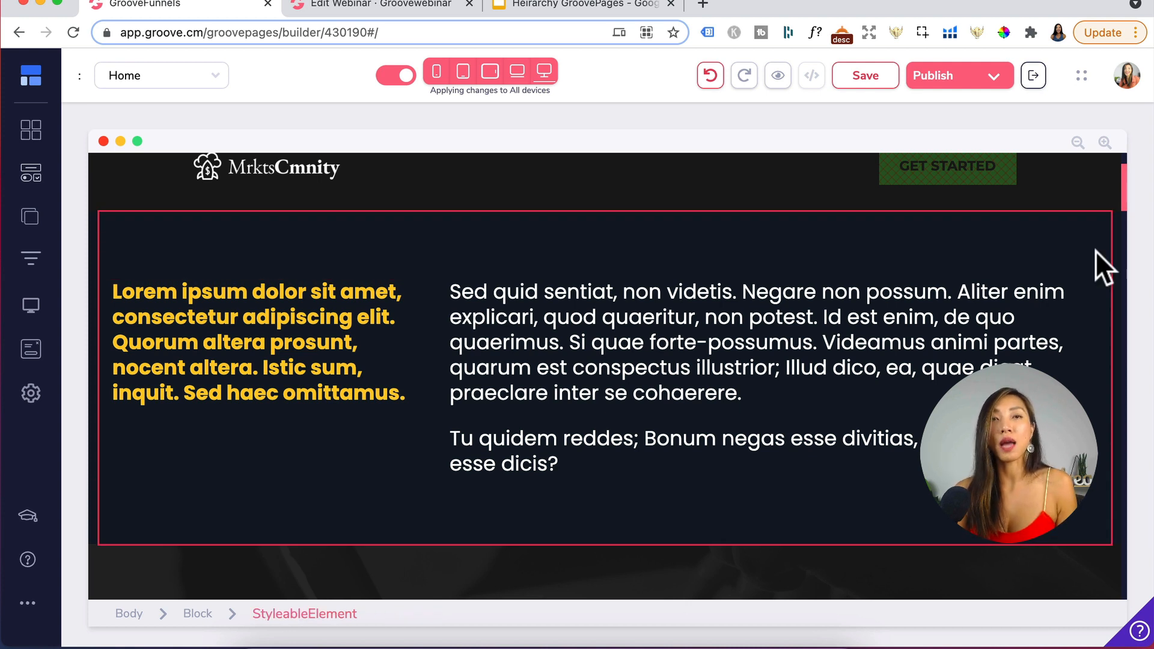
click(1115, 268)
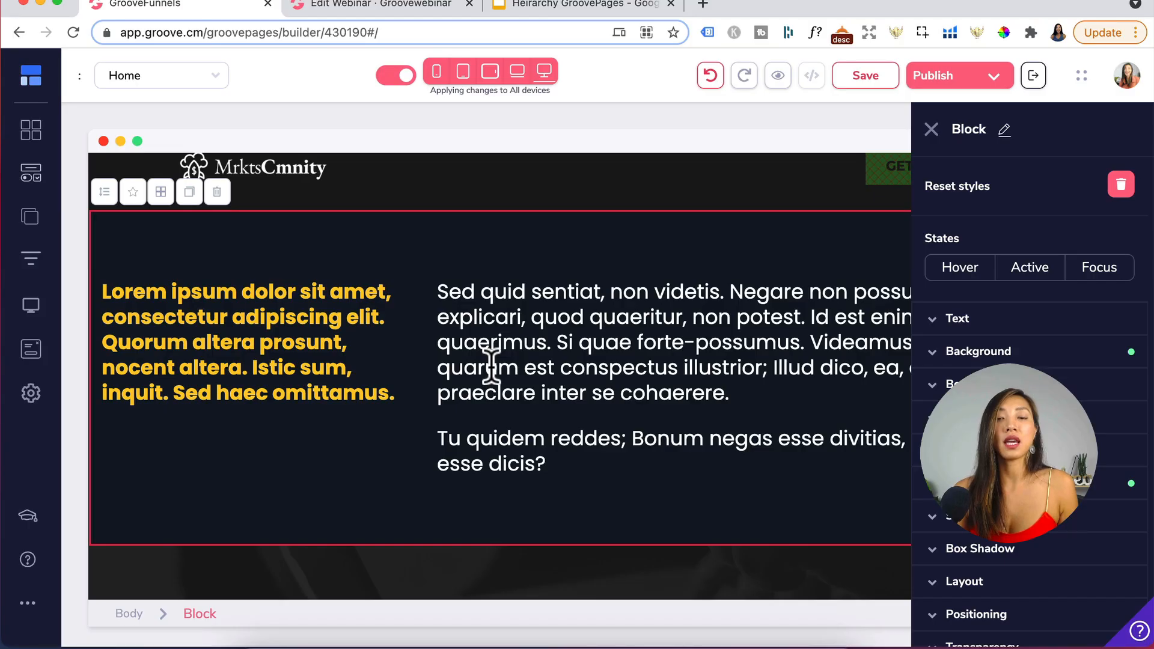
click(491, 364)
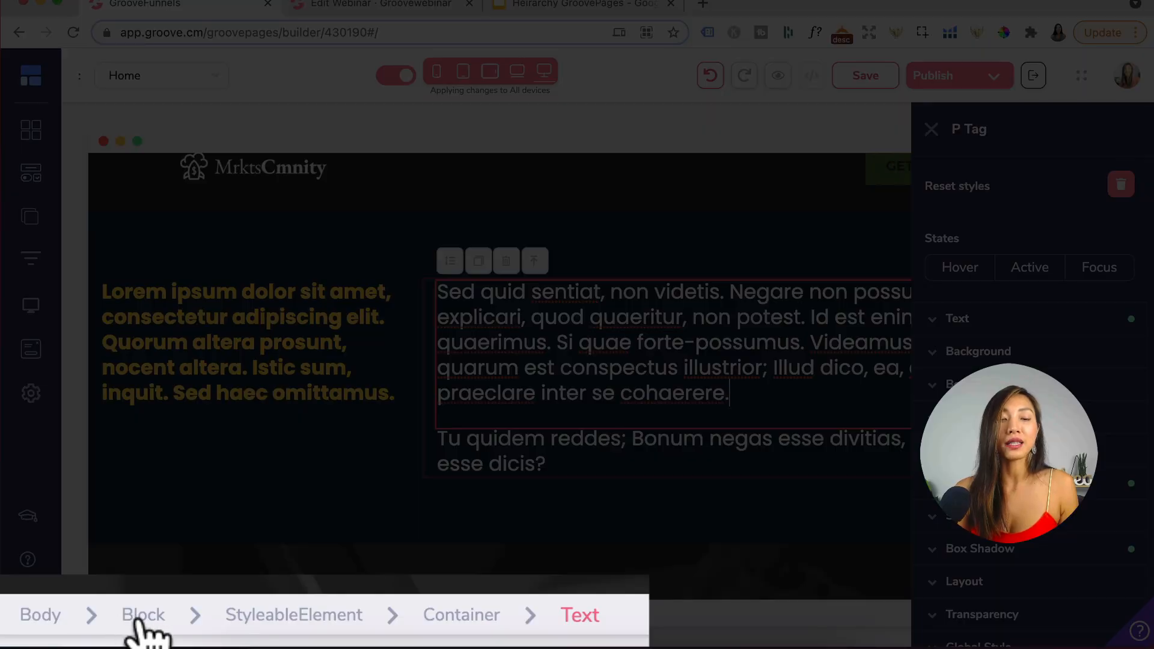
click(199, 613)
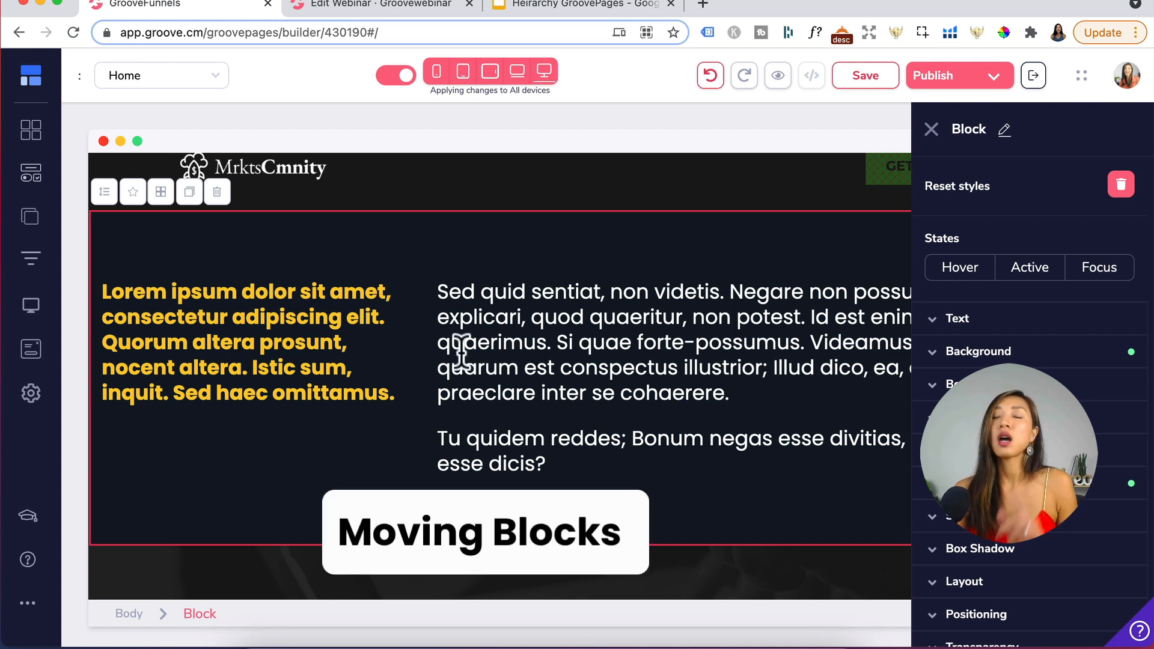
click(529, 335)
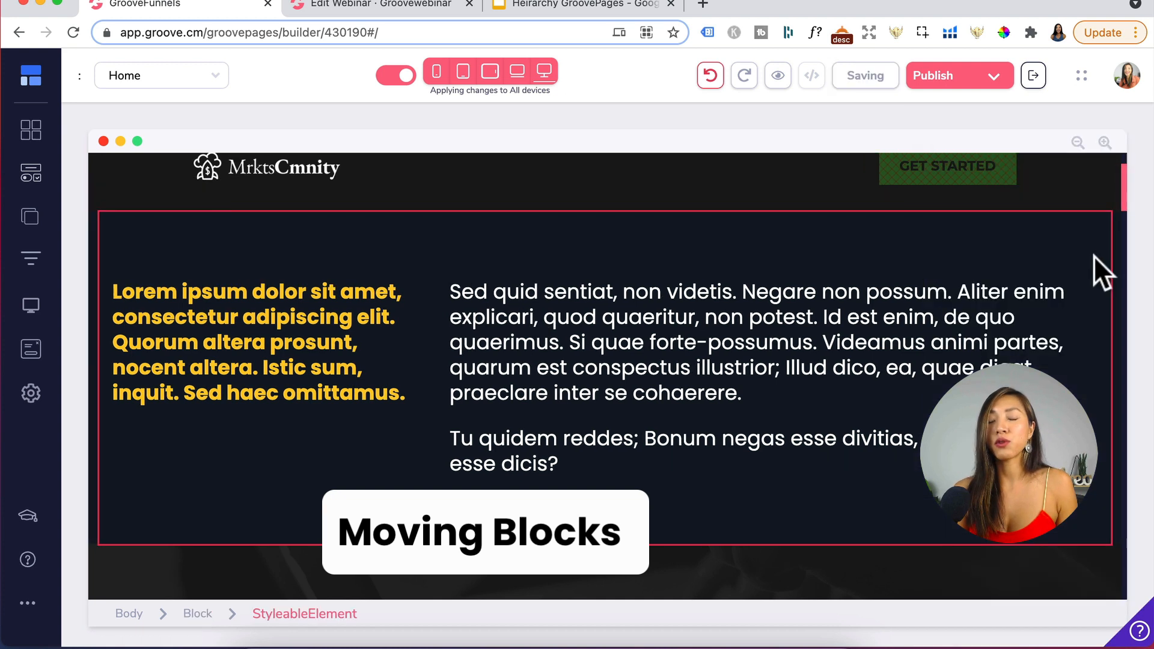
click(1116, 235)
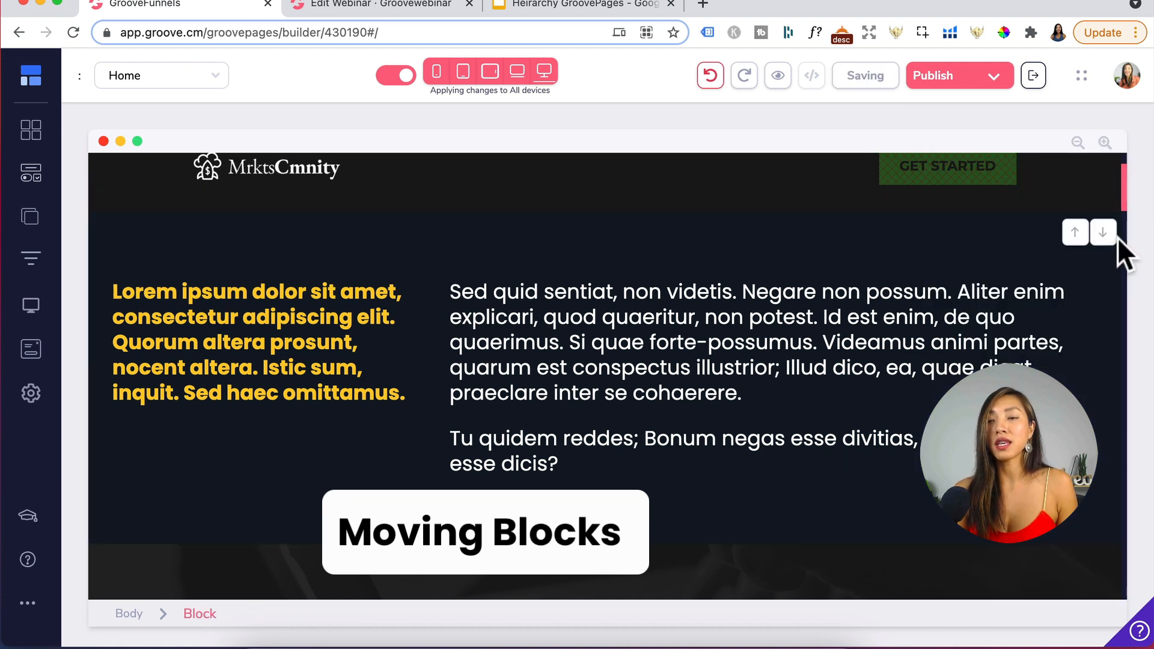
- Move the content block up one position and then back down one position
click(1075, 233)
scroll(1081, 234, up, 2)
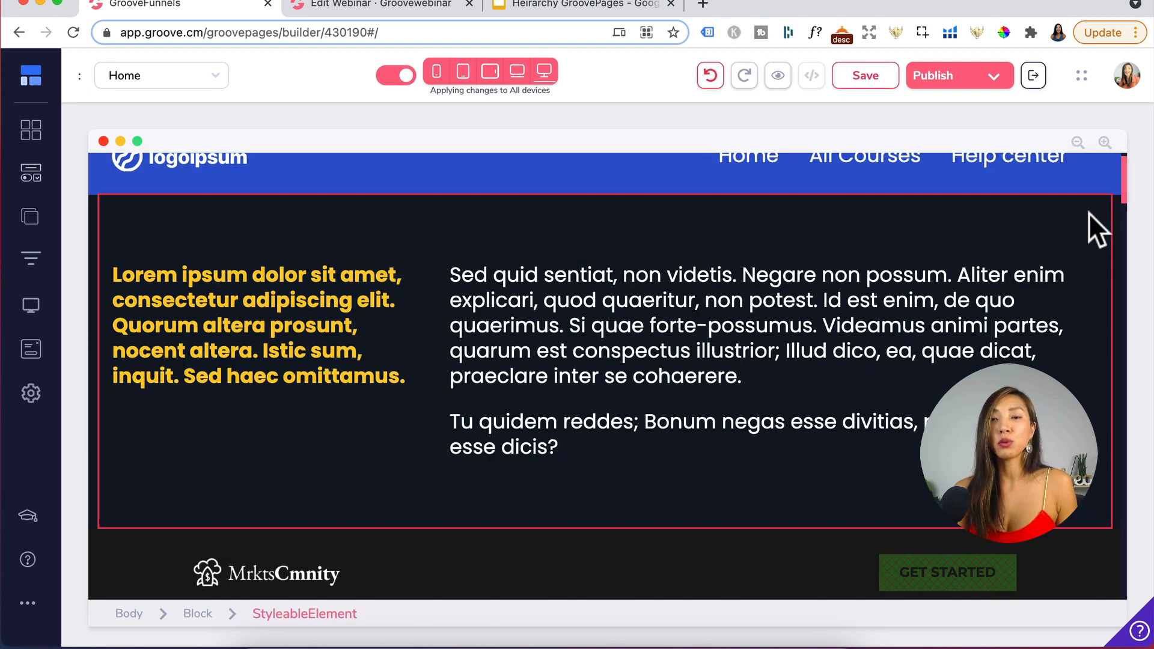
mouse_move(1118, 227)
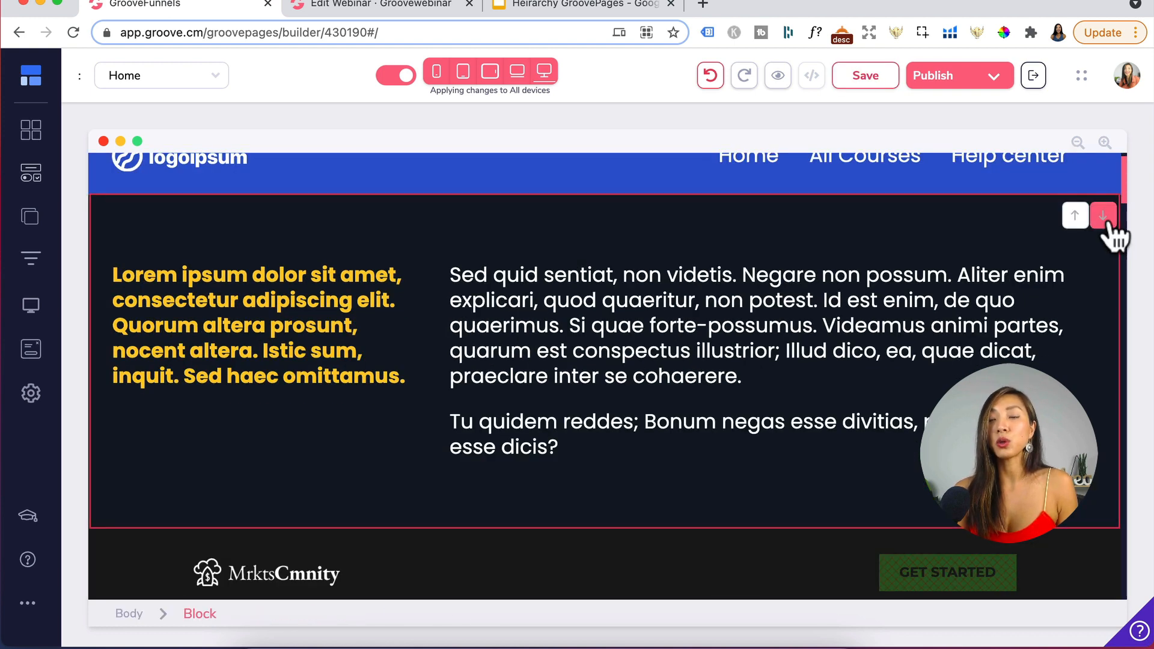
click(1103, 218)
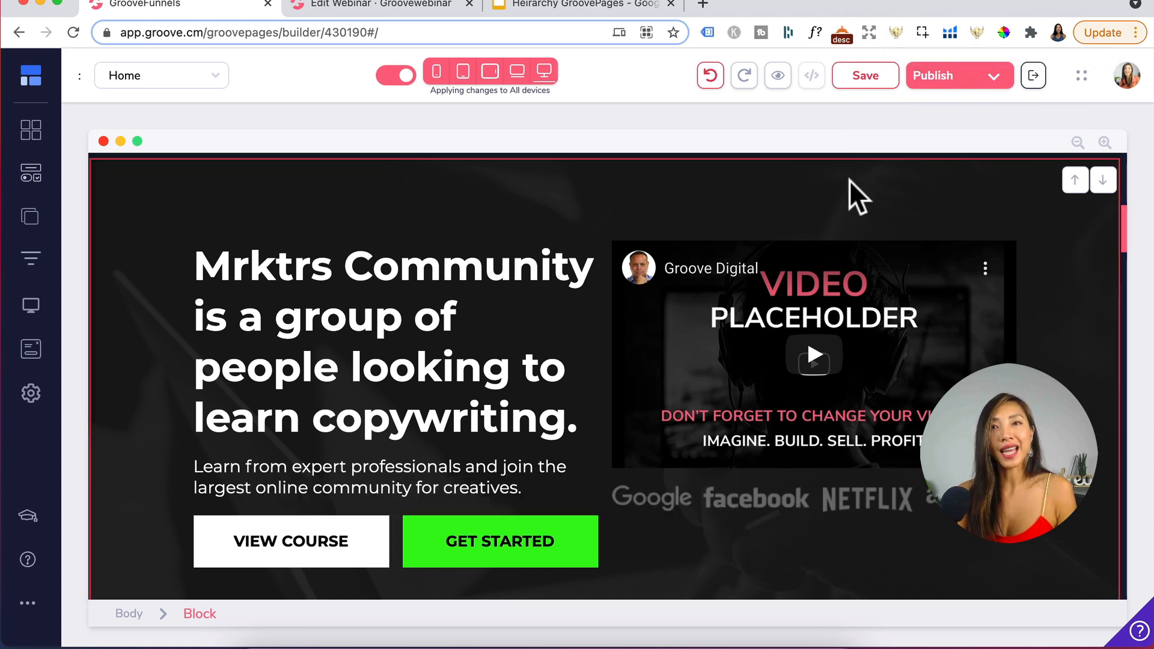
- Select the yellow block's nested layers, from block to container, inner container and Heading text
click(553, 312)
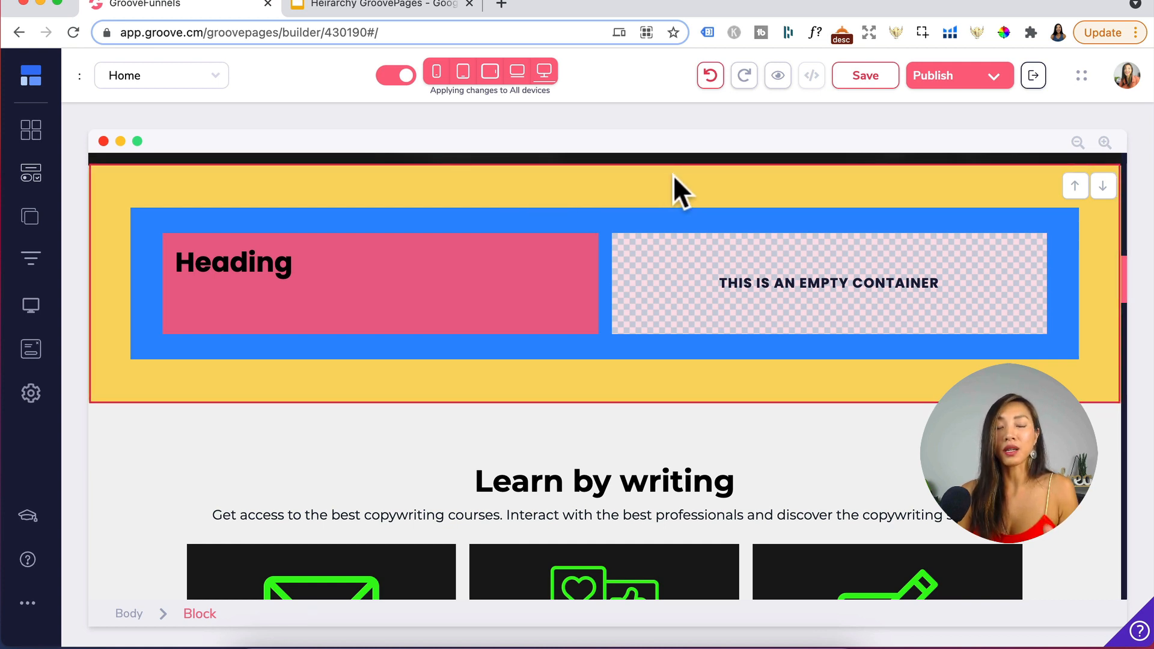
click(585, 217)
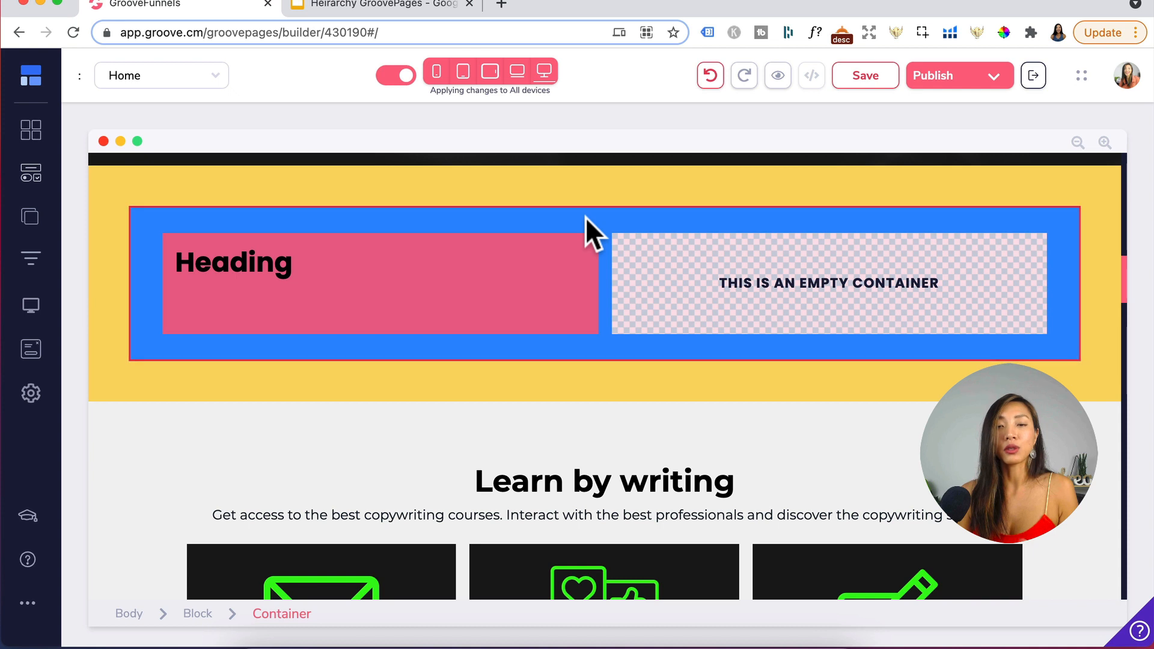
click(567, 283)
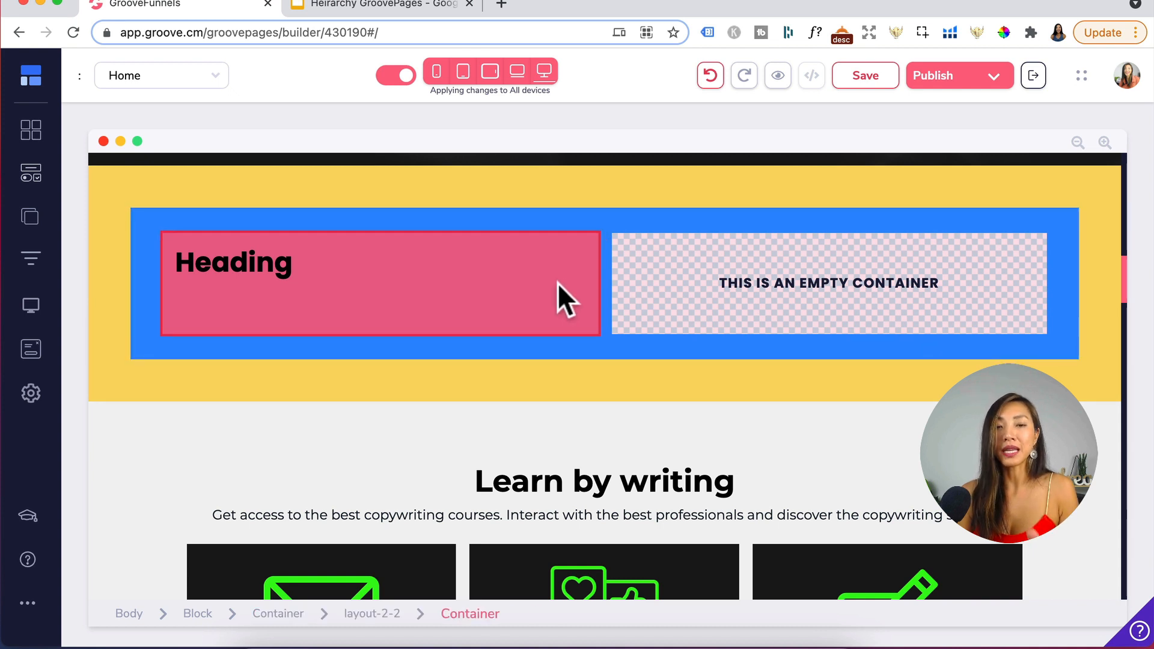
click(267, 265)
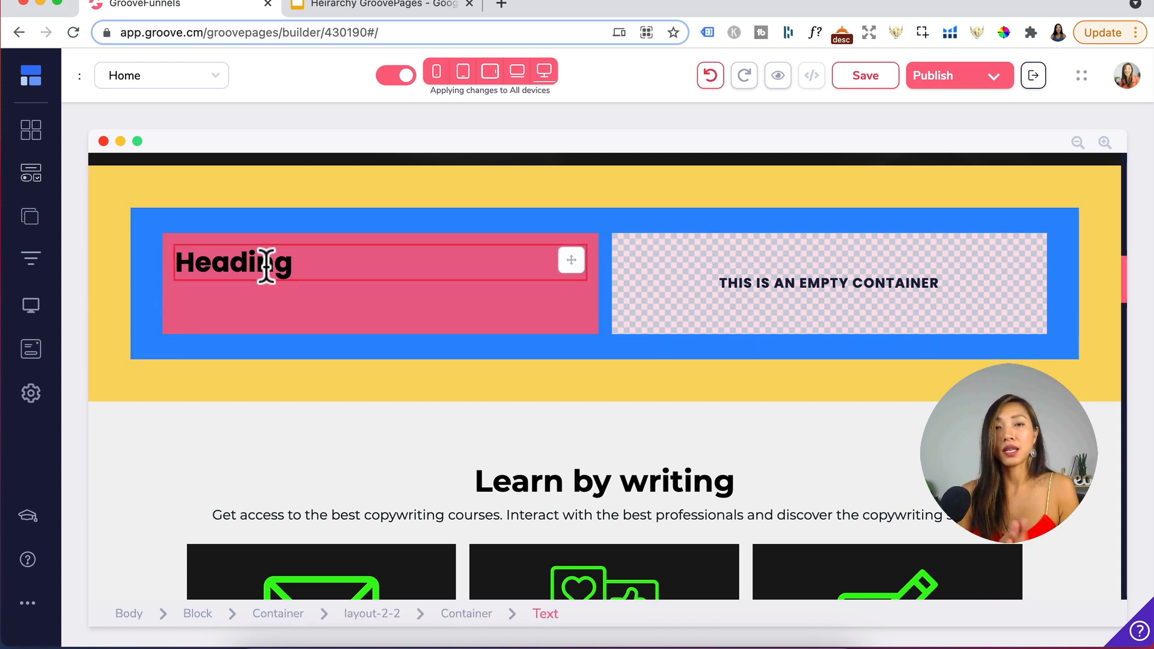
click(744, 191)
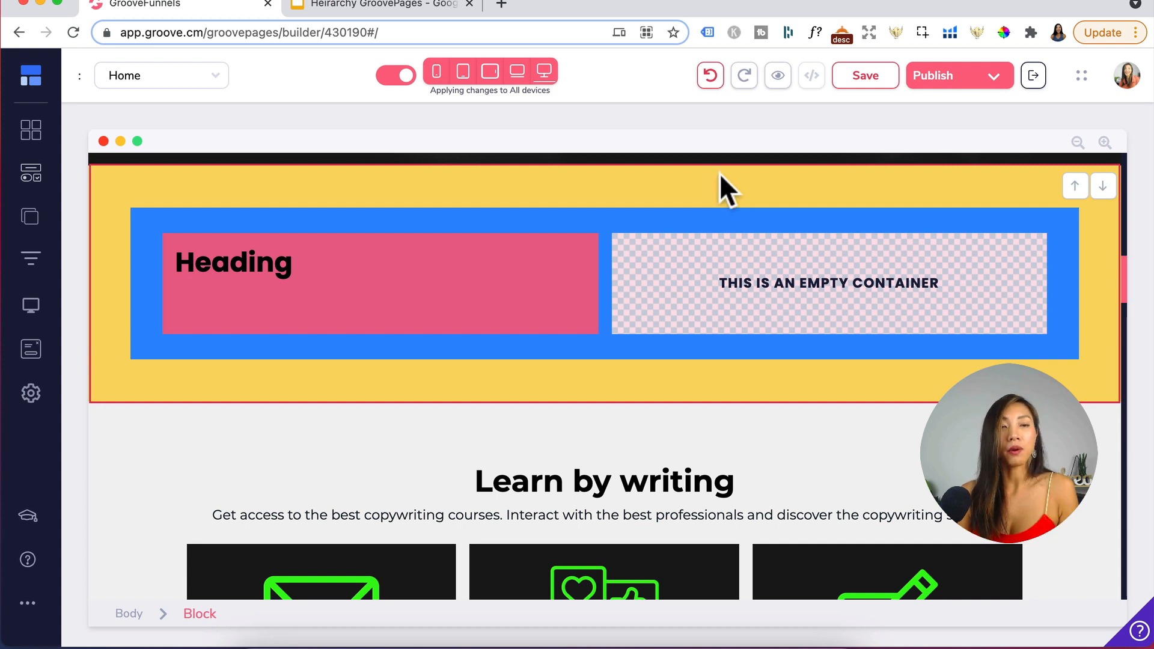
- Drag an Empty container block from the Designer Empty blocks onto the top of the page
click(37, 139)
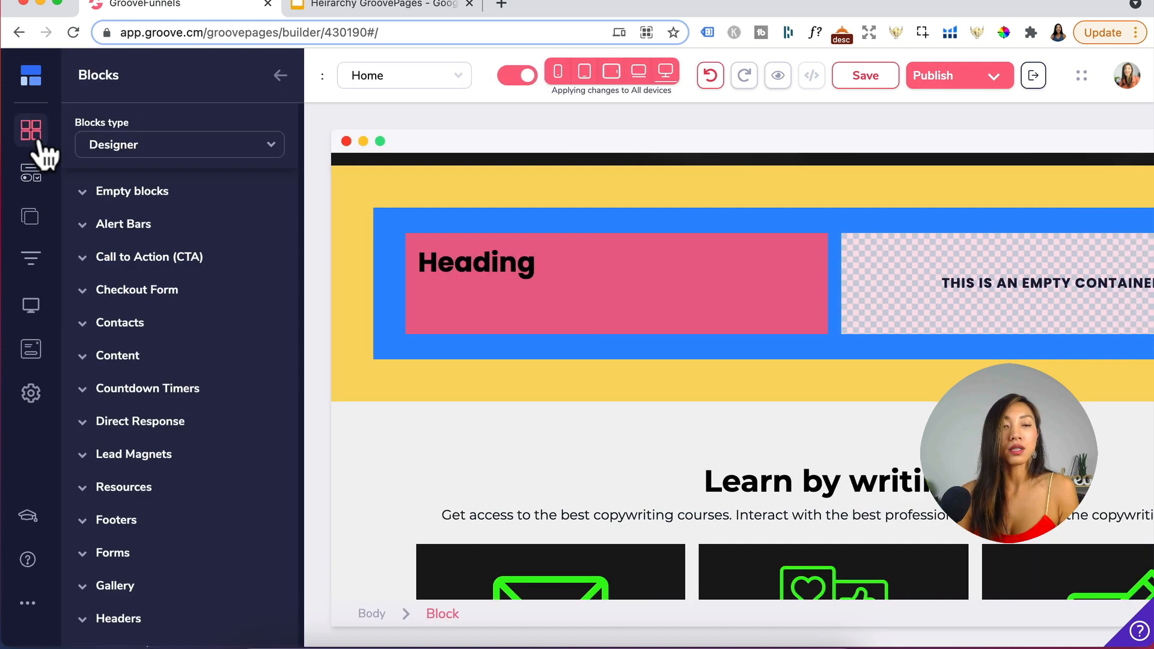
click(135, 192)
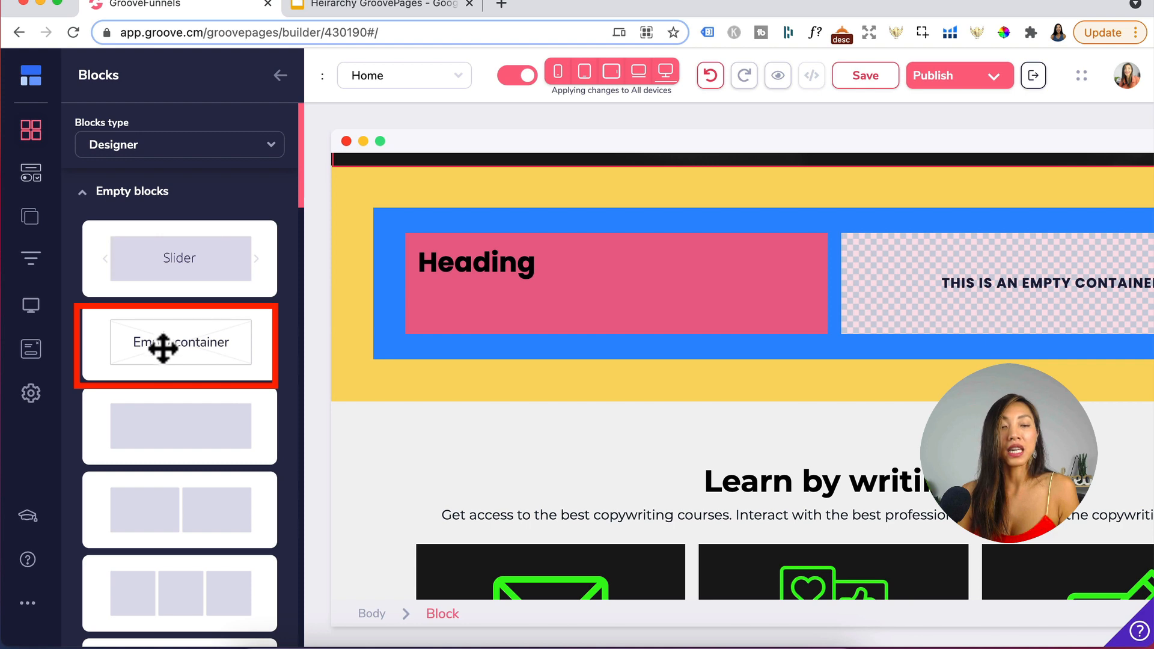
drag(162, 348, 517, 236)
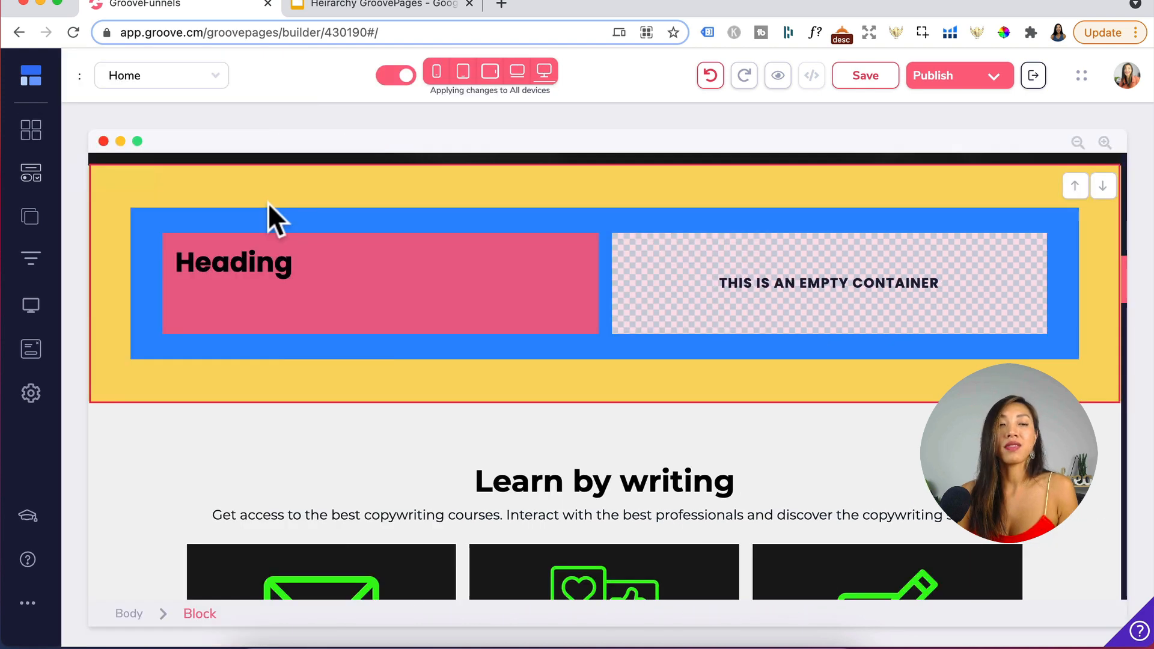
- Open the Elements panel at the Text elements and select the Heading text in the yellow block
click(38, 174)
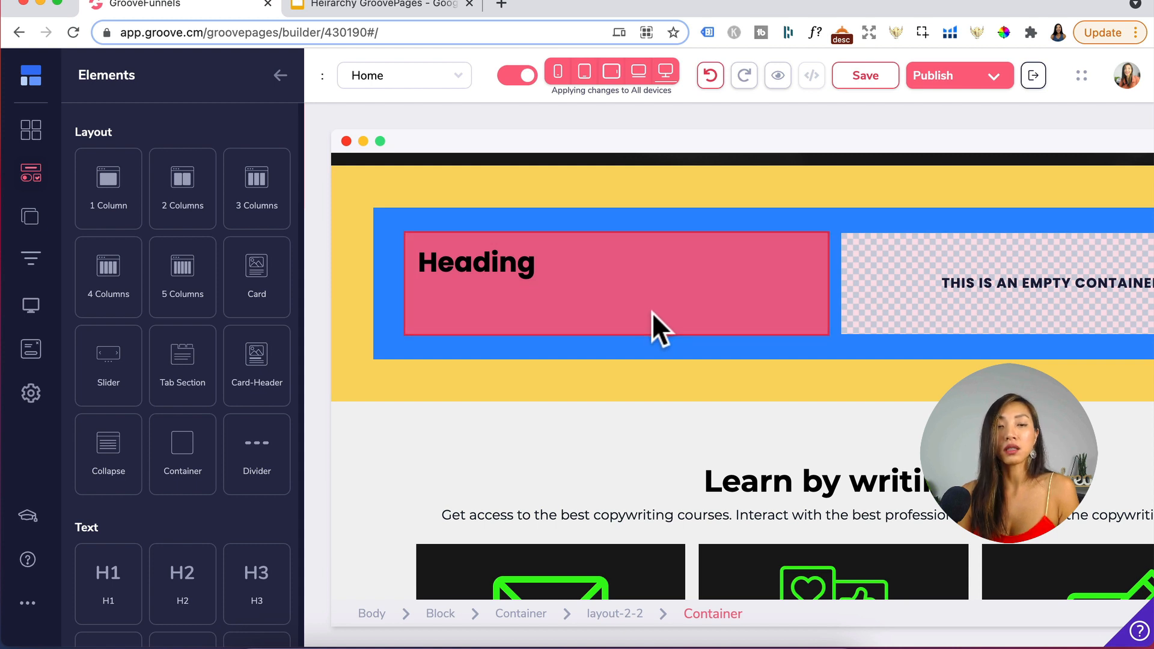
scroll(130, 505, down, 6)
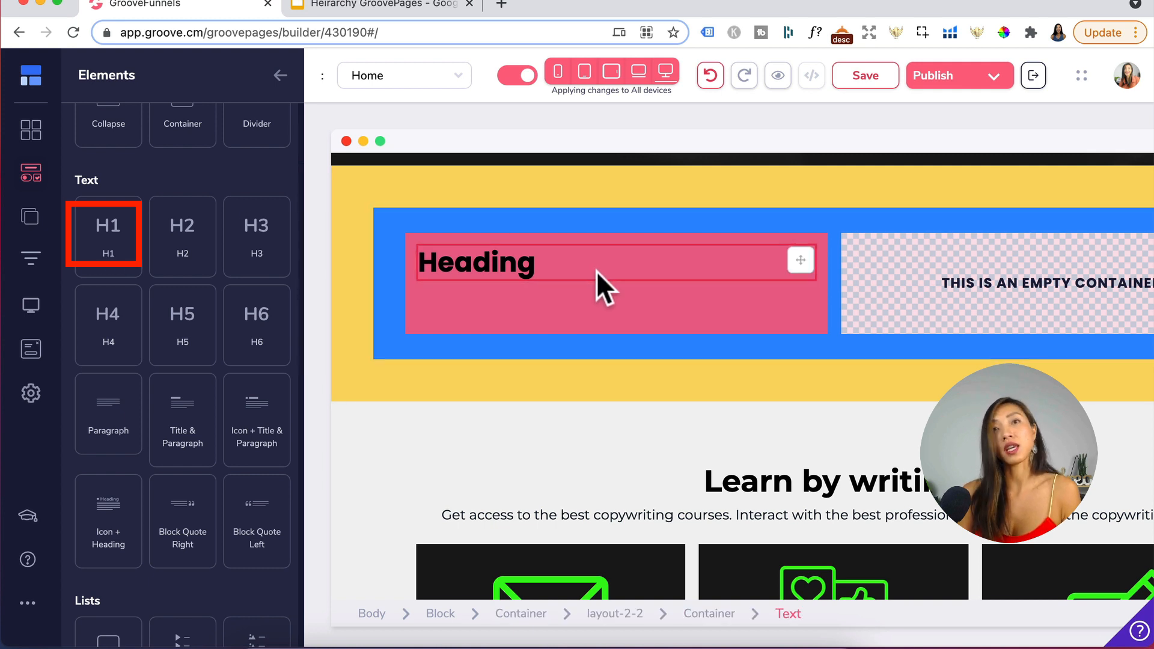
click(511, 259)
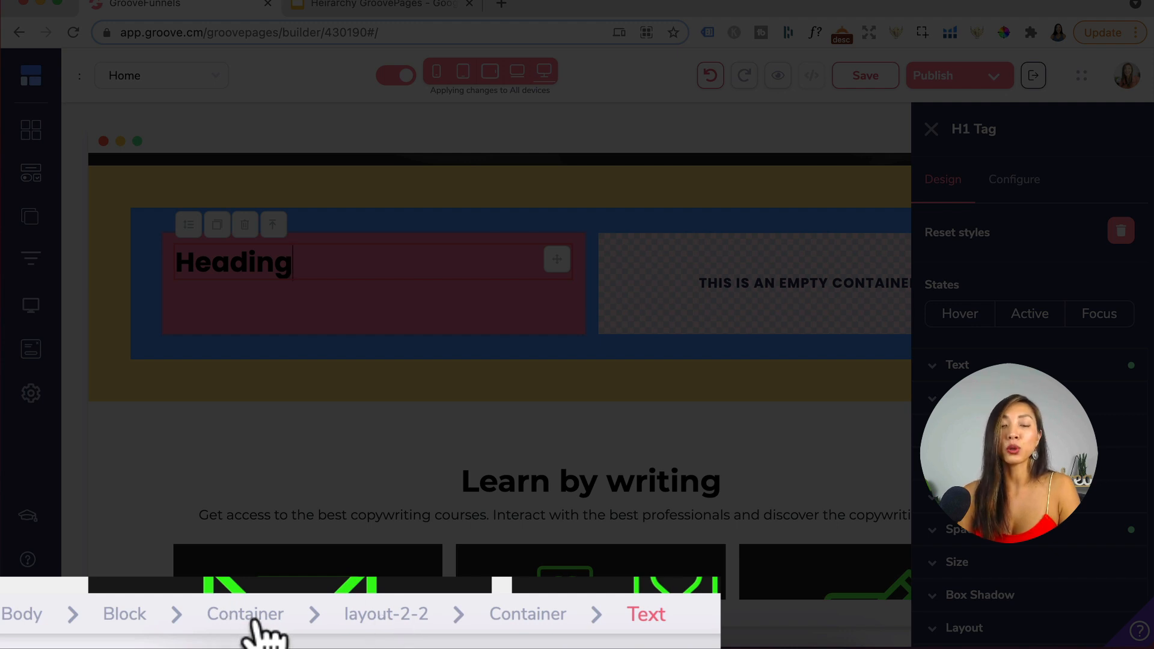
- Save the yellow block as a new block in a new category named Test
click(112, 624)
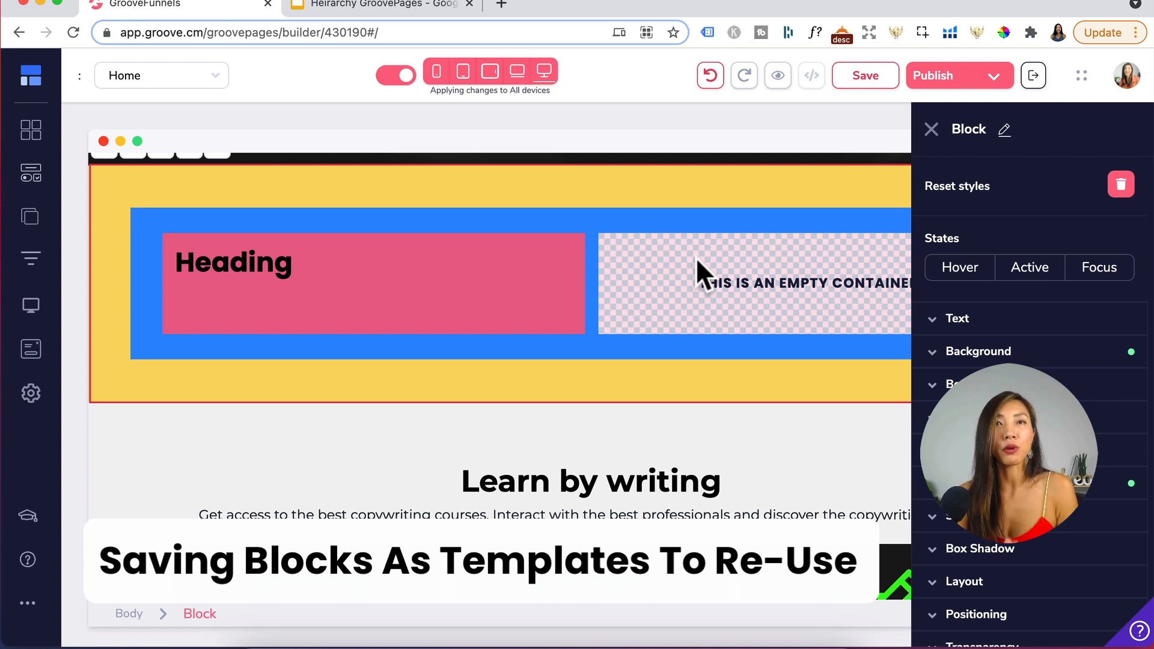
scroll(221, 198, up, 2)
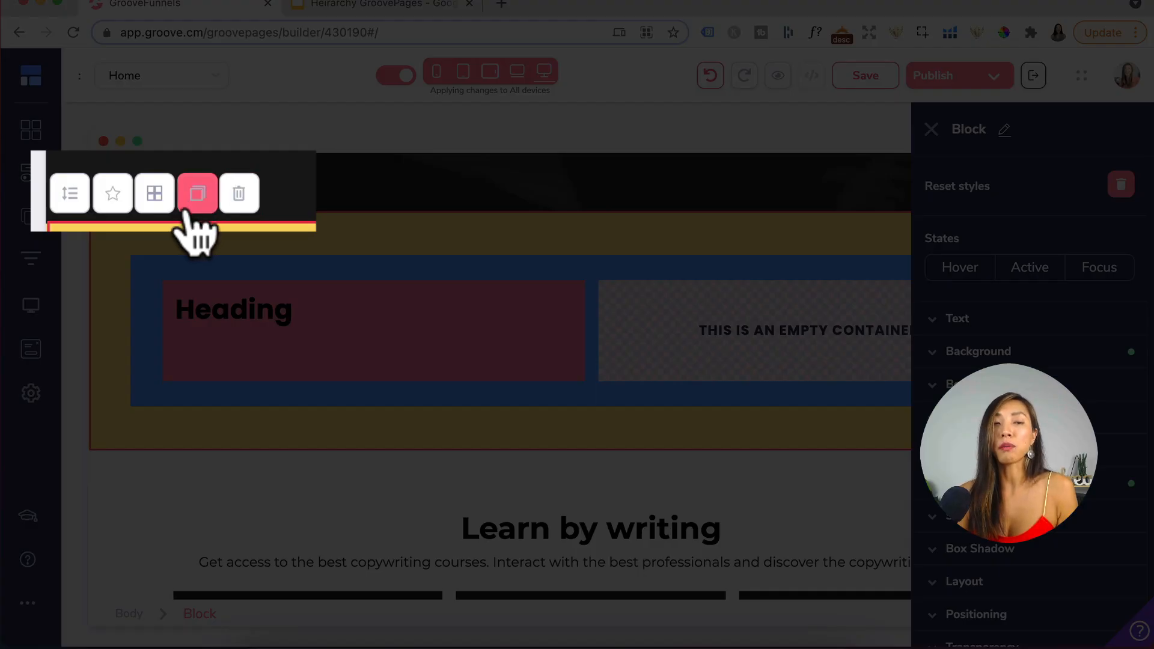
click(113, 194)
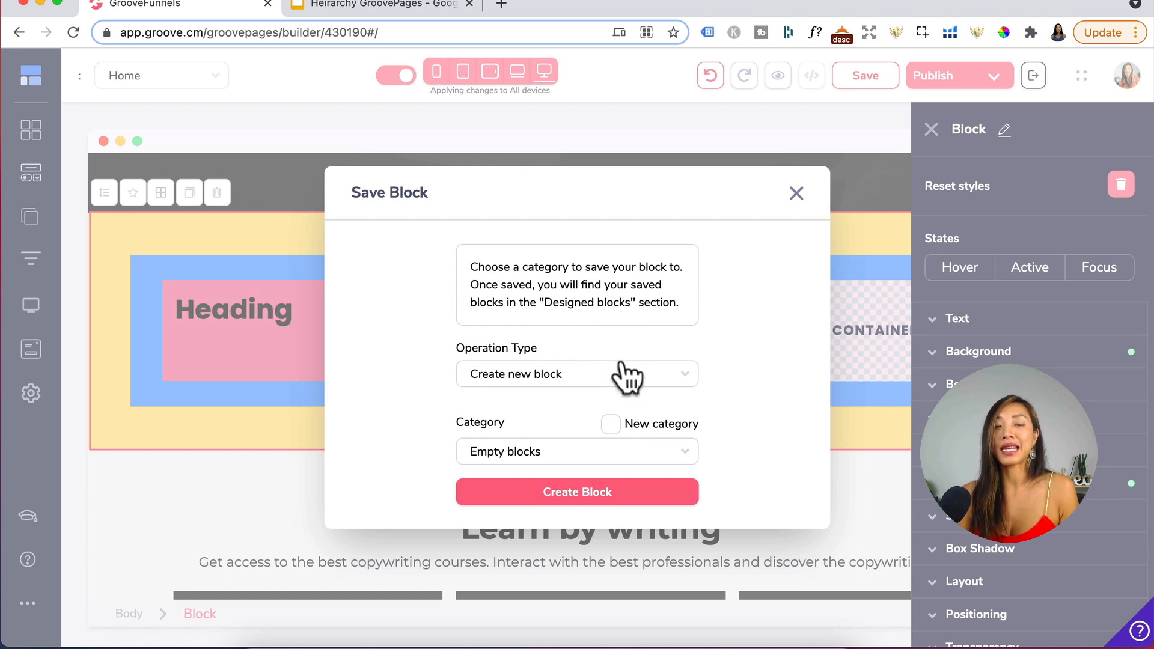
click(595, 451)
scroll(578, 499, down, 3)
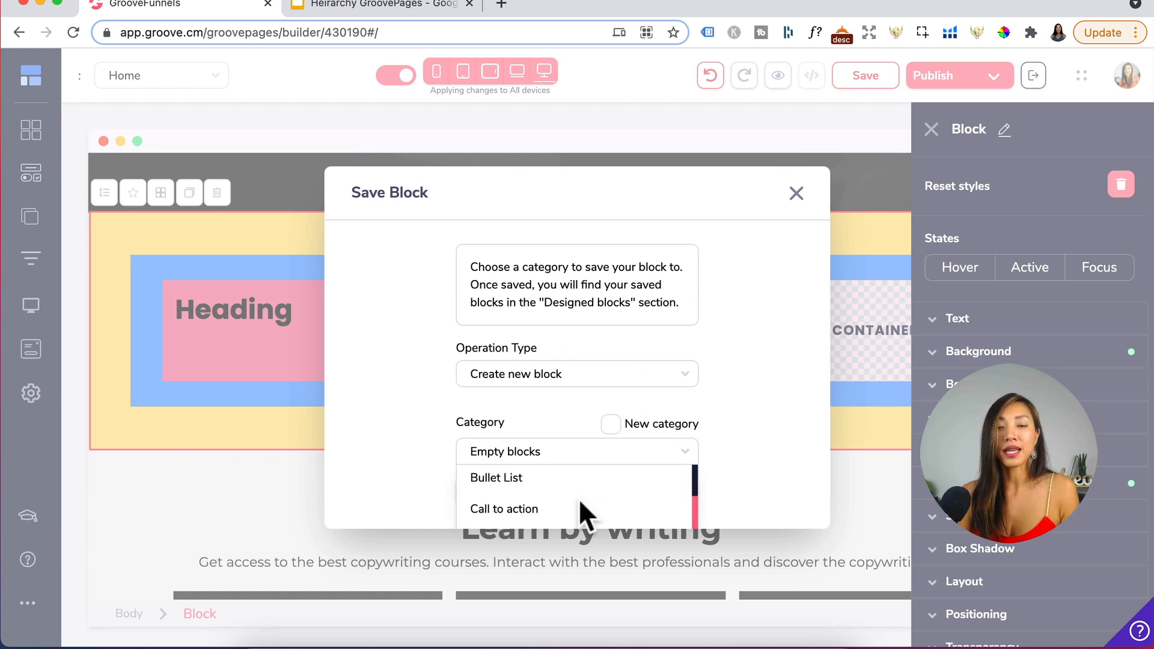
click(766, 367)
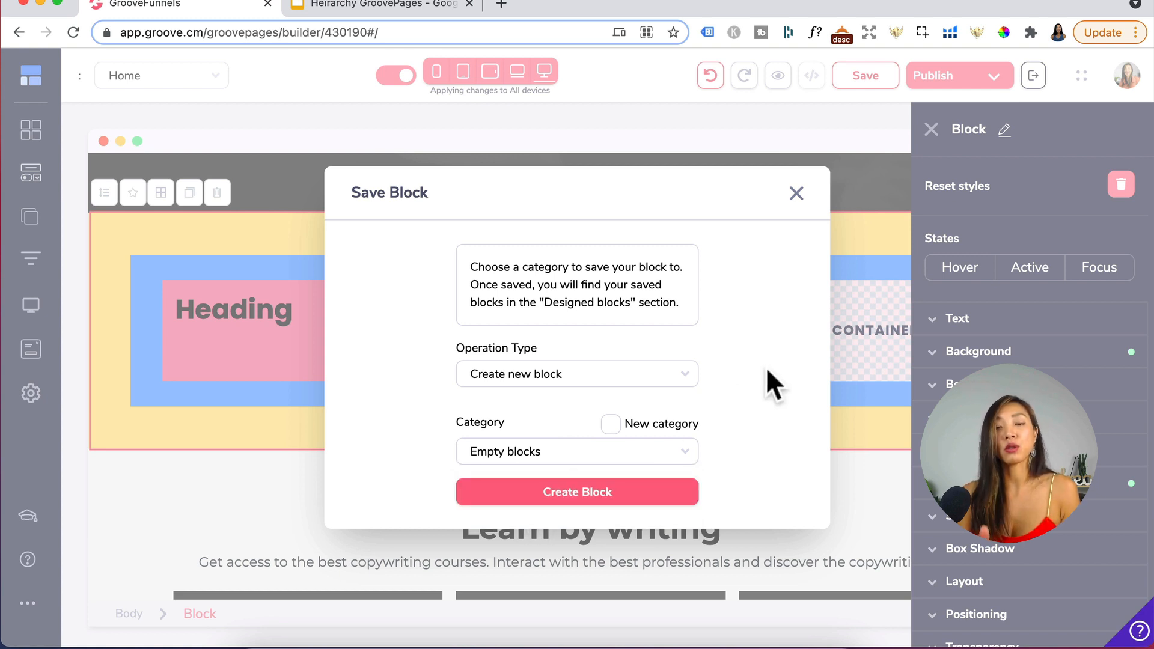
click(610, 422)
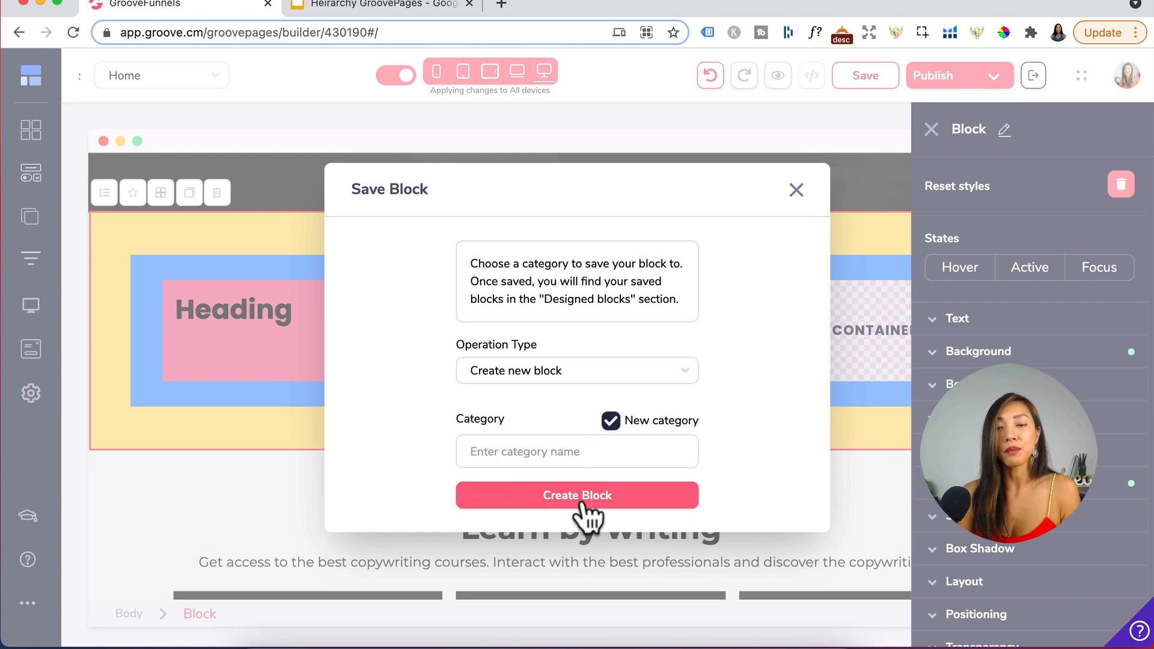
click(561, 457)
text(Test)
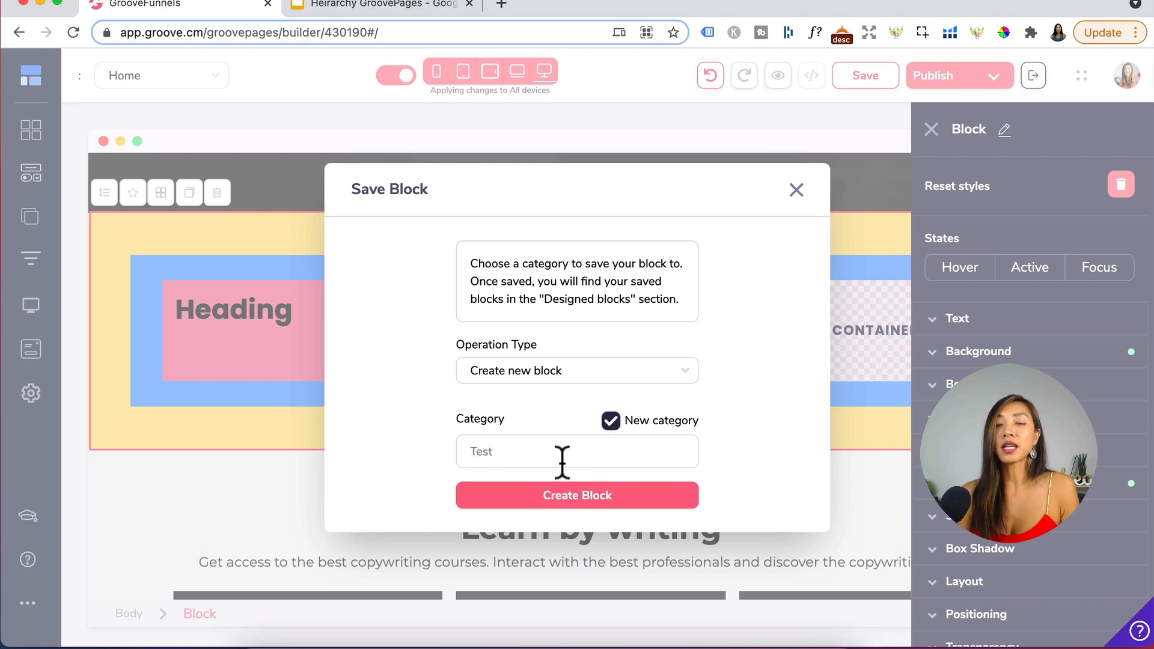
click(550, 498)
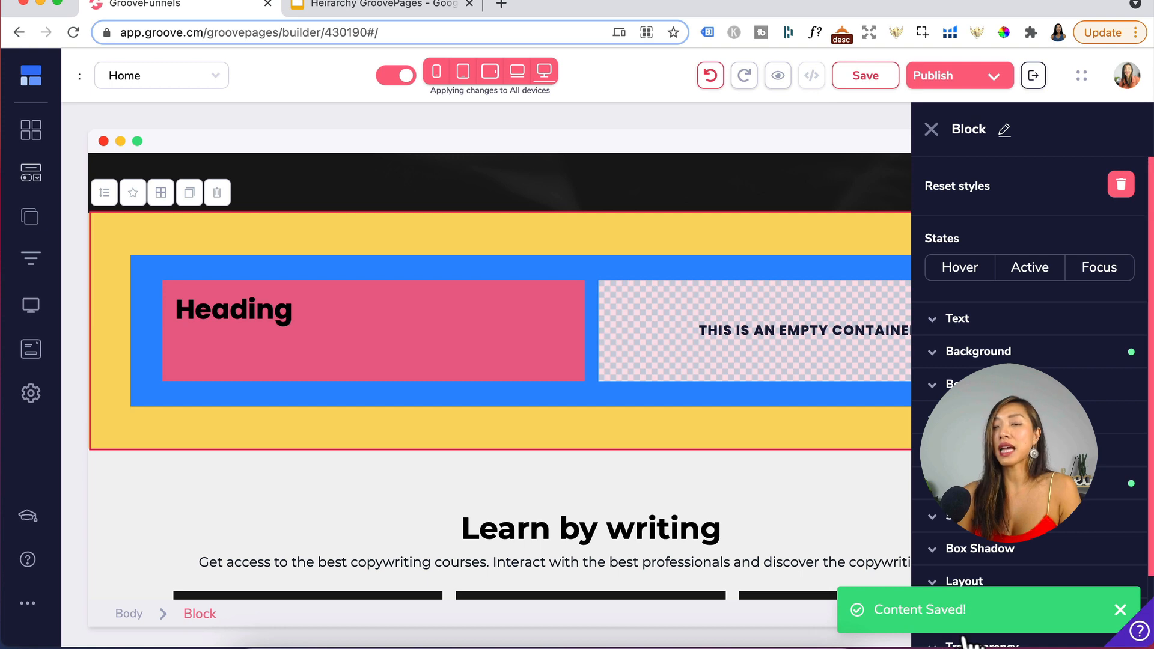
- Open the Test category in the Blocks library
click(33, 135)
scroll(159, 499, down, 4)
scroll(159, 498, down, 3)
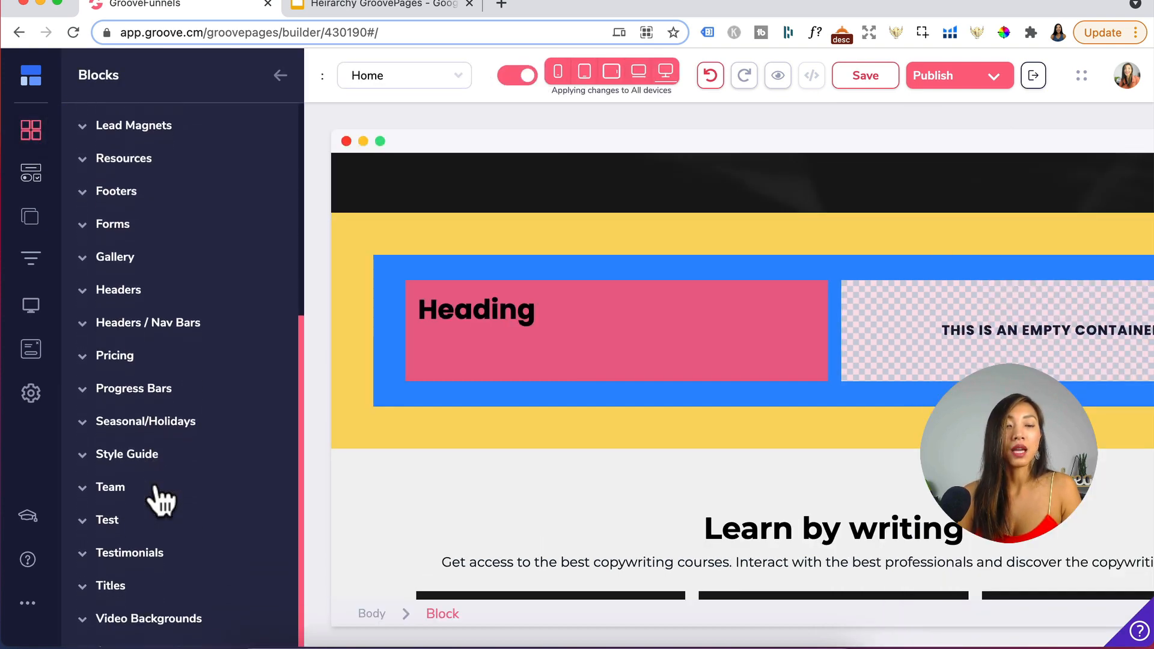
click(123, 527)
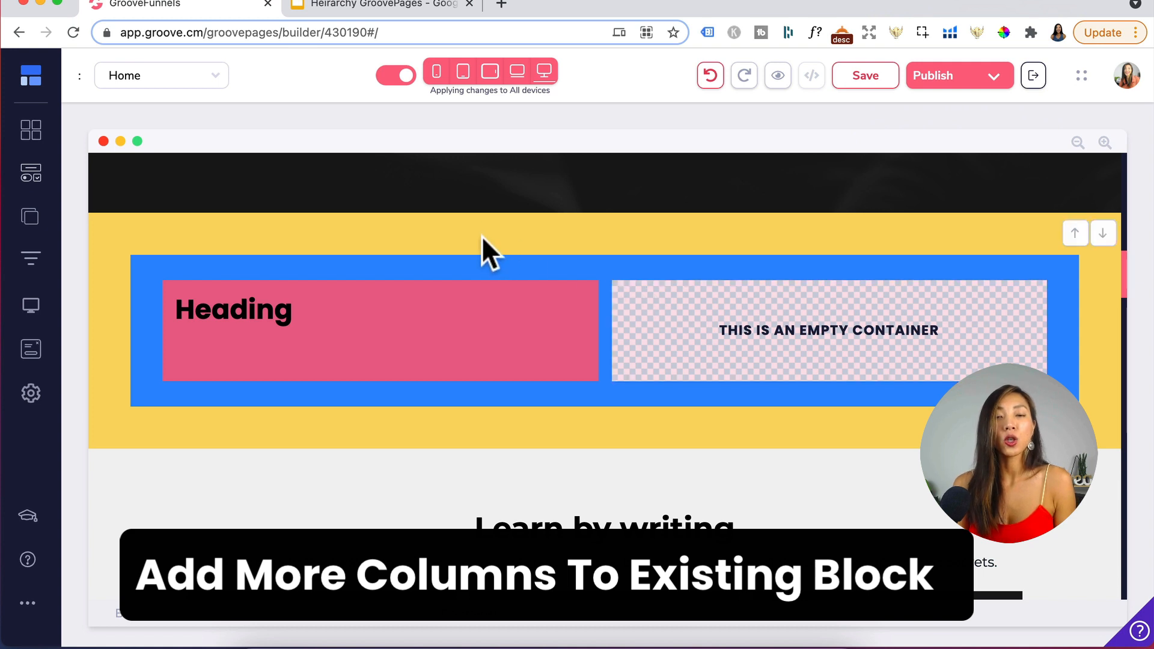
- Try a different column layout for the yellow block and undo the change
click(483, 221)
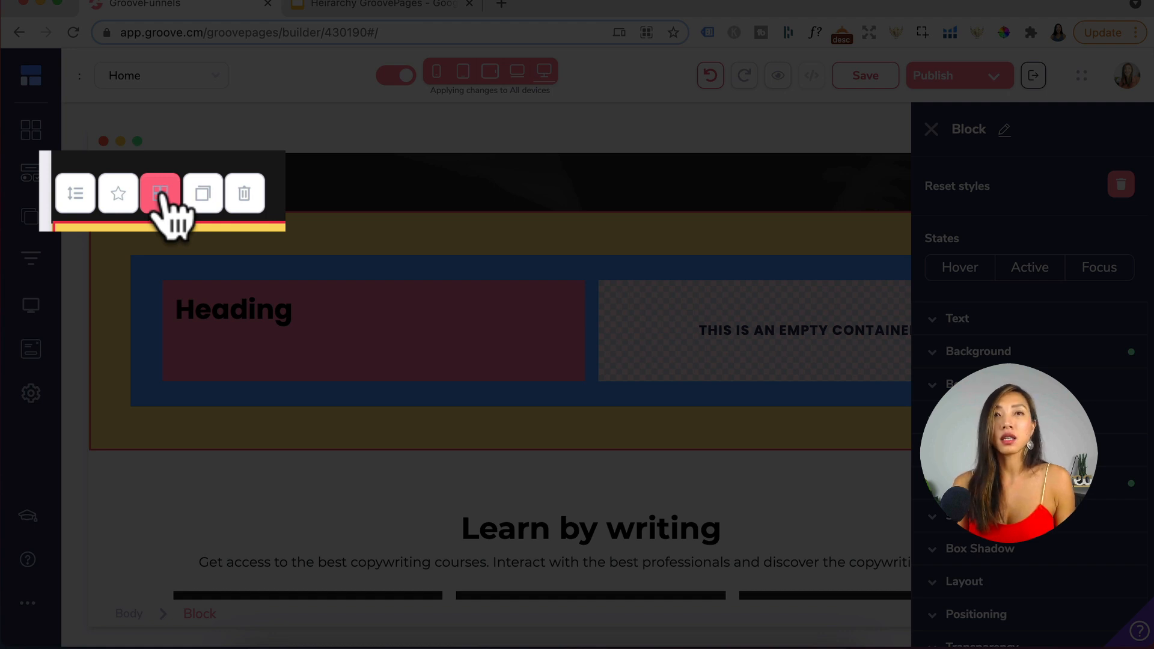
click(160, 193)
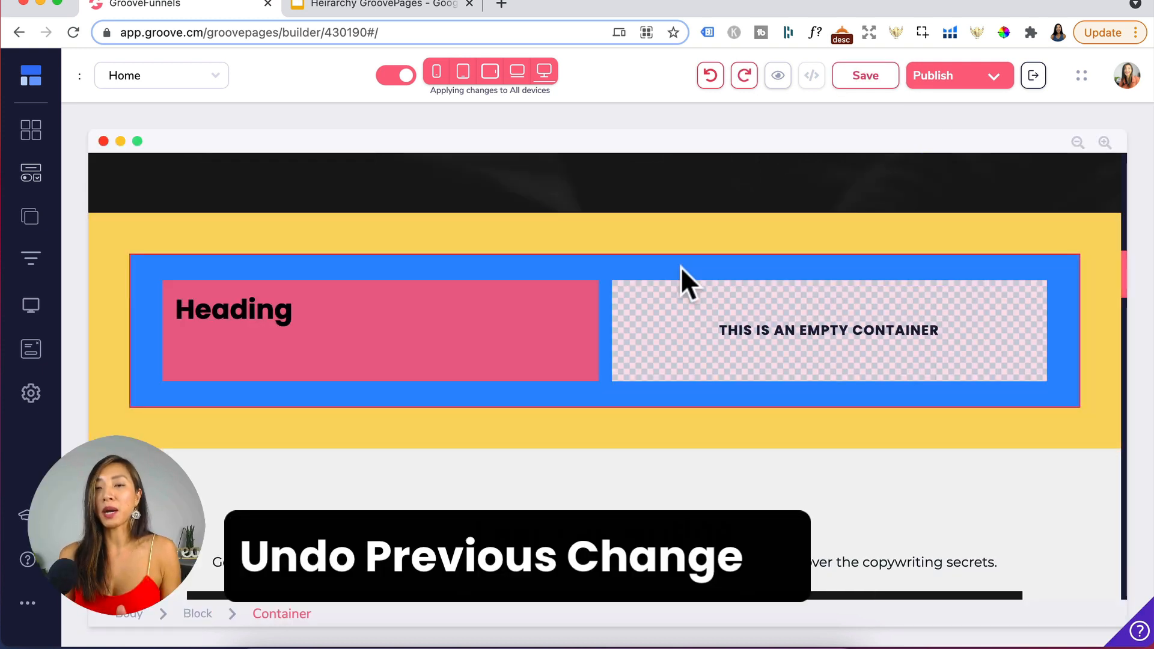
click(708, 75)
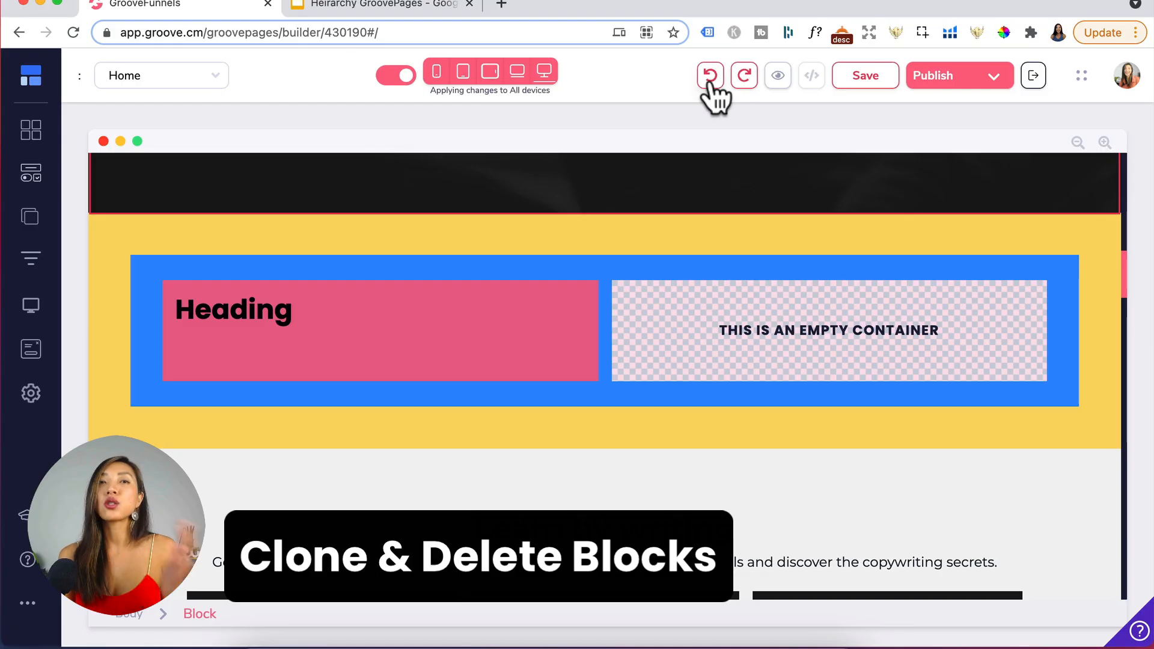
- Delete the yellow block and confirm the deletion
click(276, 224)
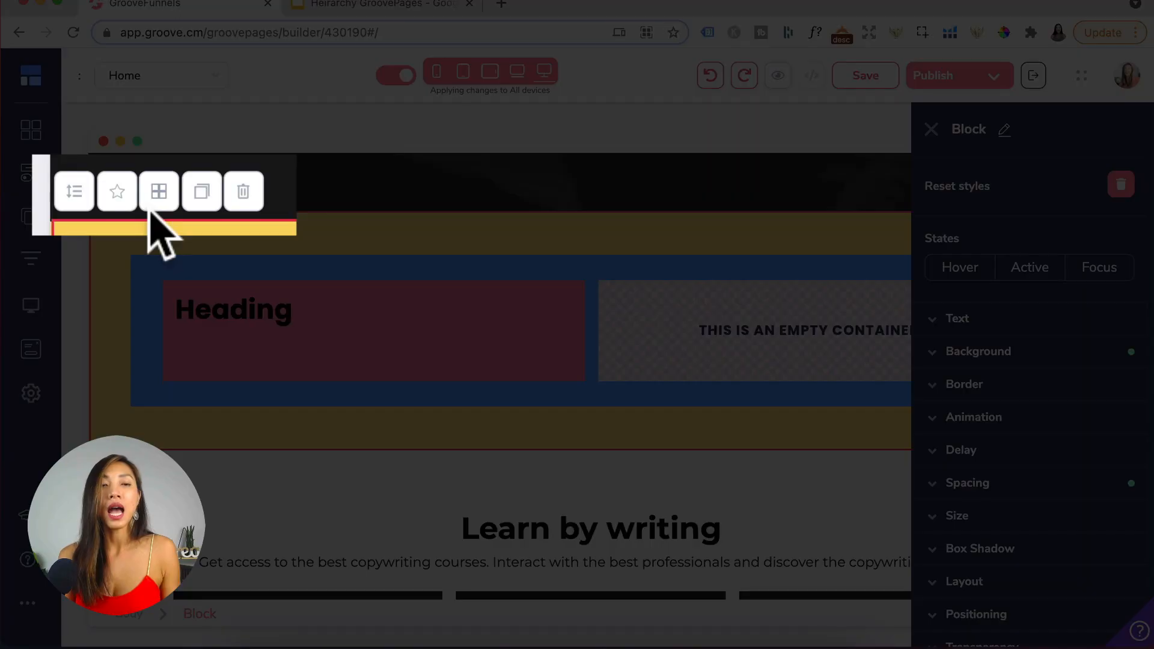
click(243, 196)
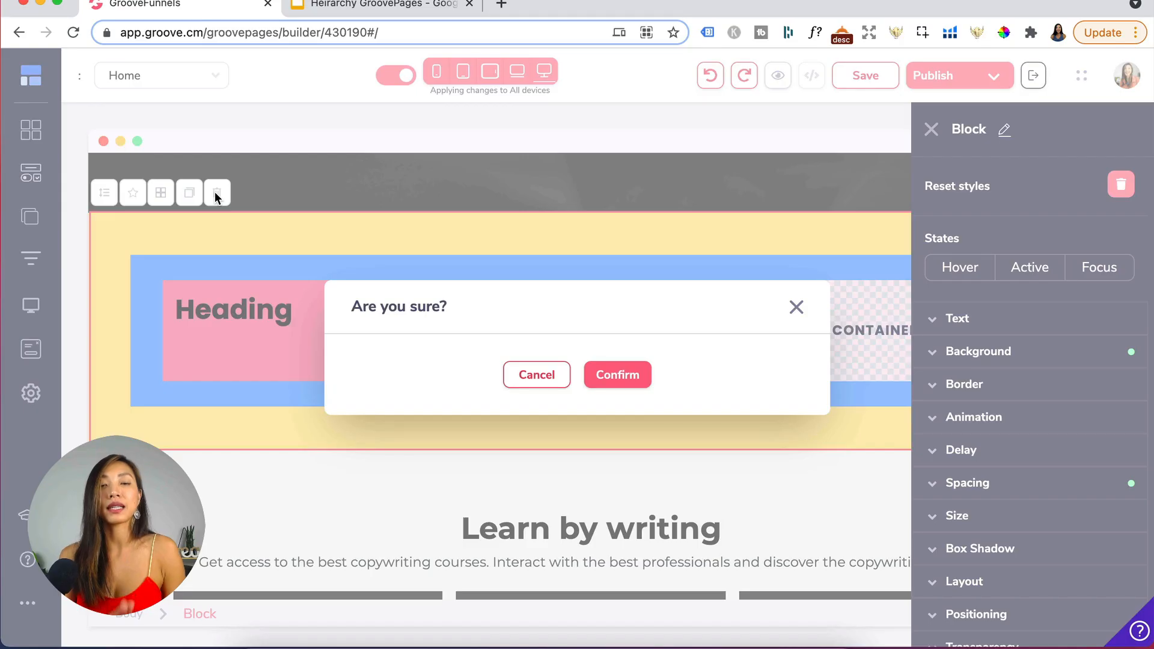
click(619, 372)
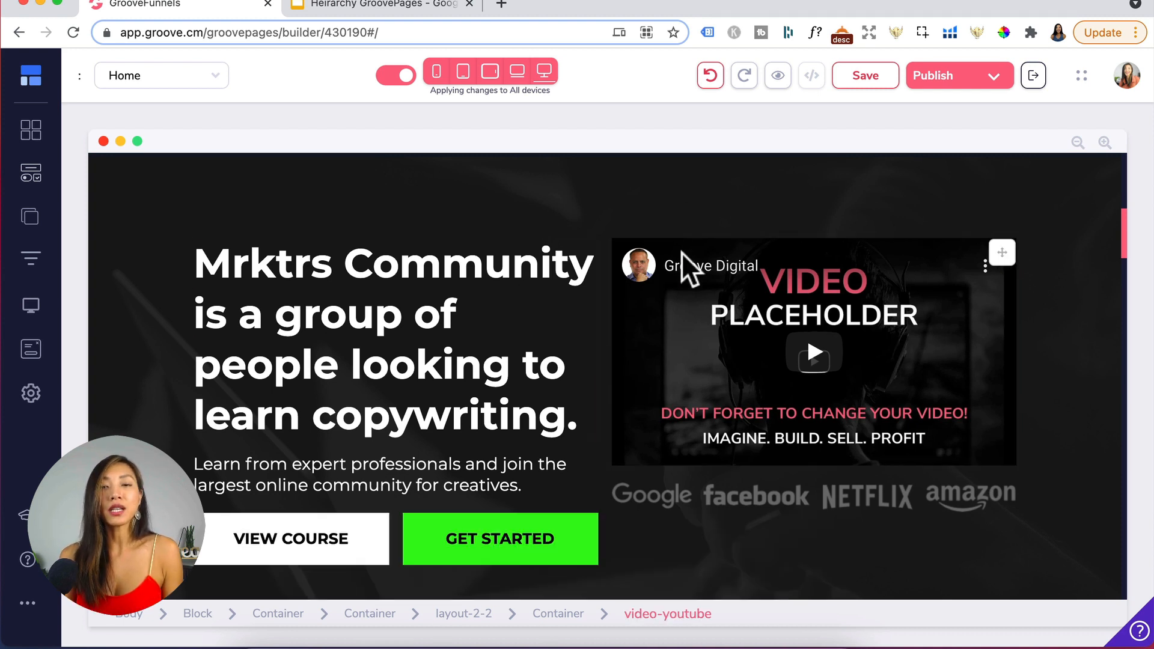
- Select the hero block and examine its background color and background image options
click(739, 186)
click(732, 169)
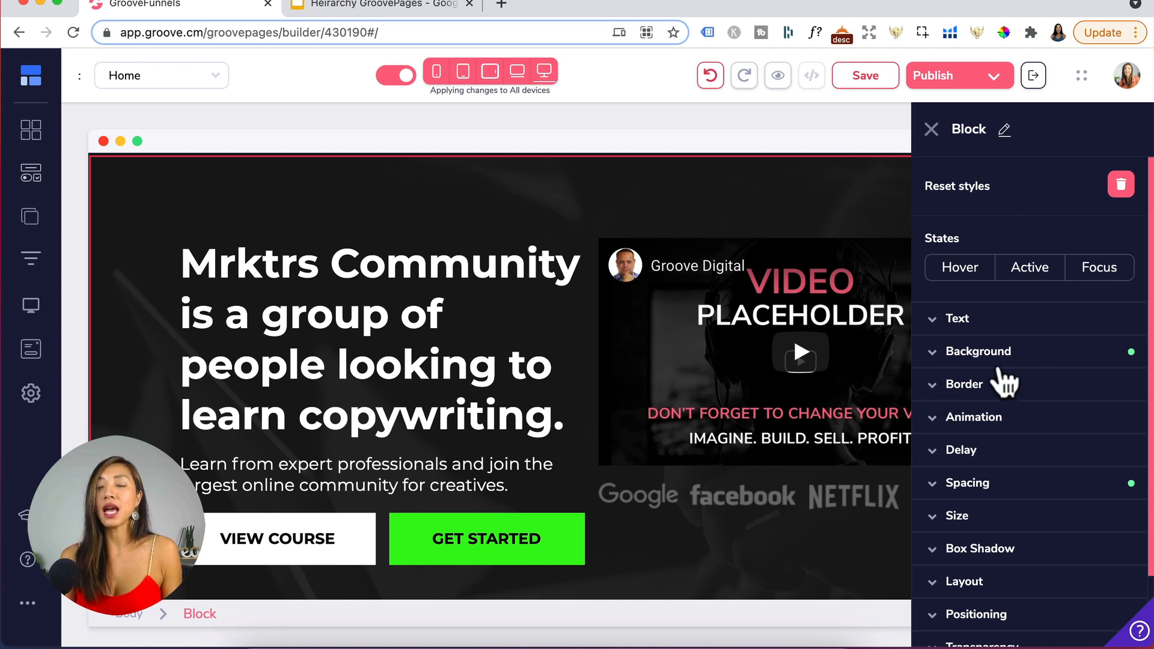
click(998, 354)
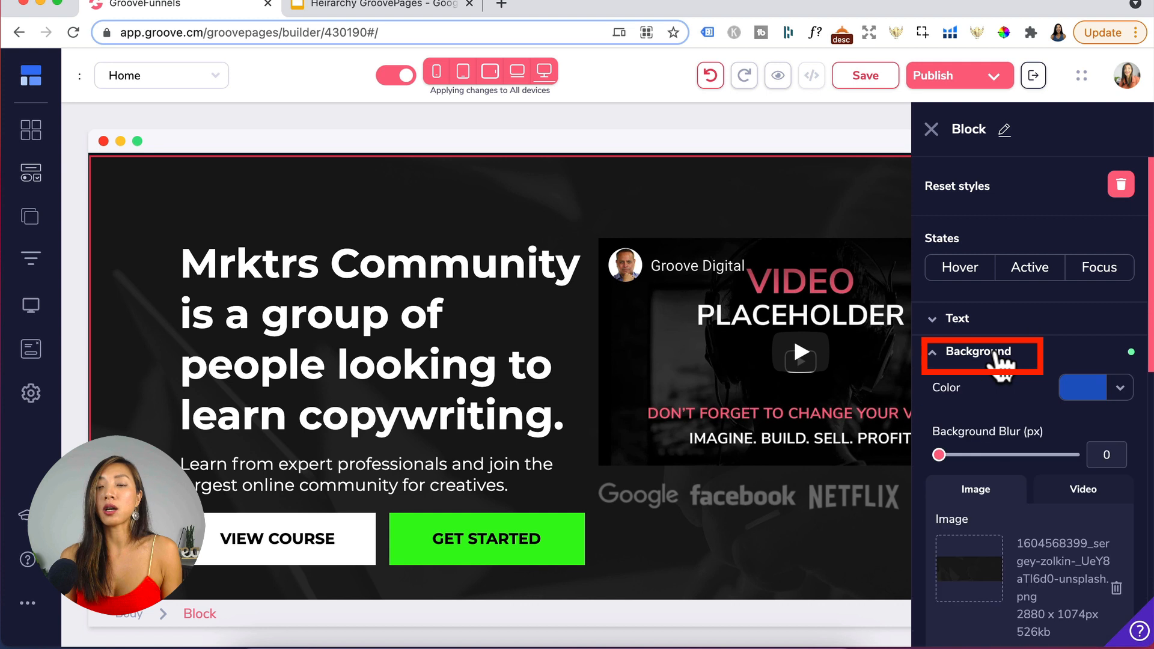
click(1083, 389)
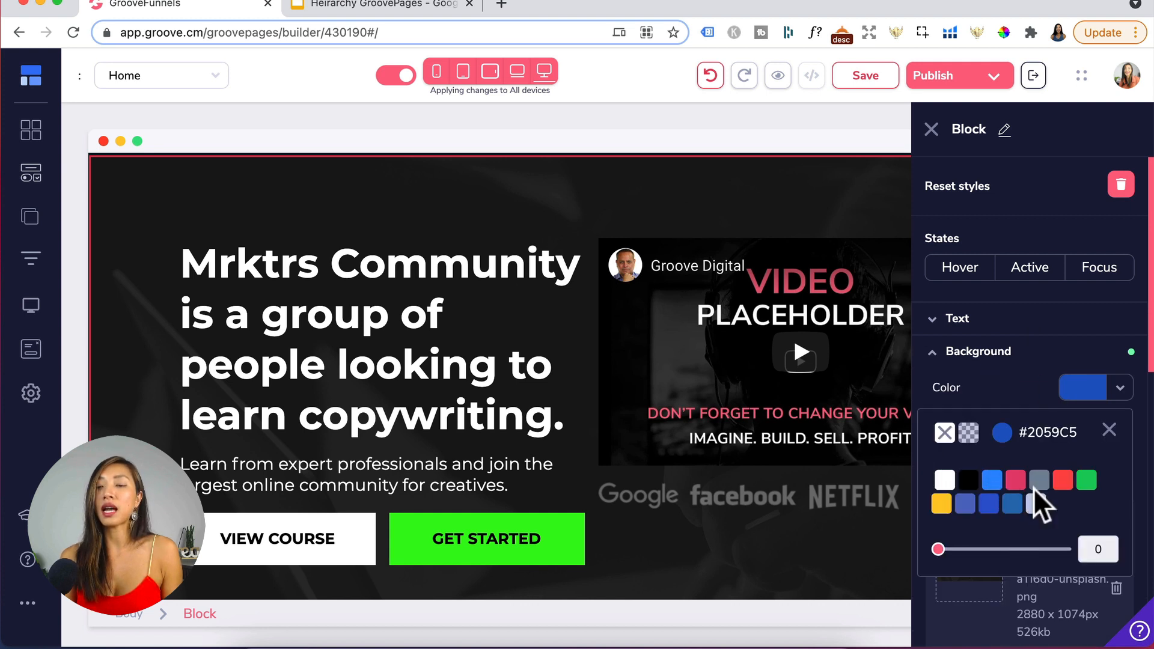
mouse_move(1059, 490)
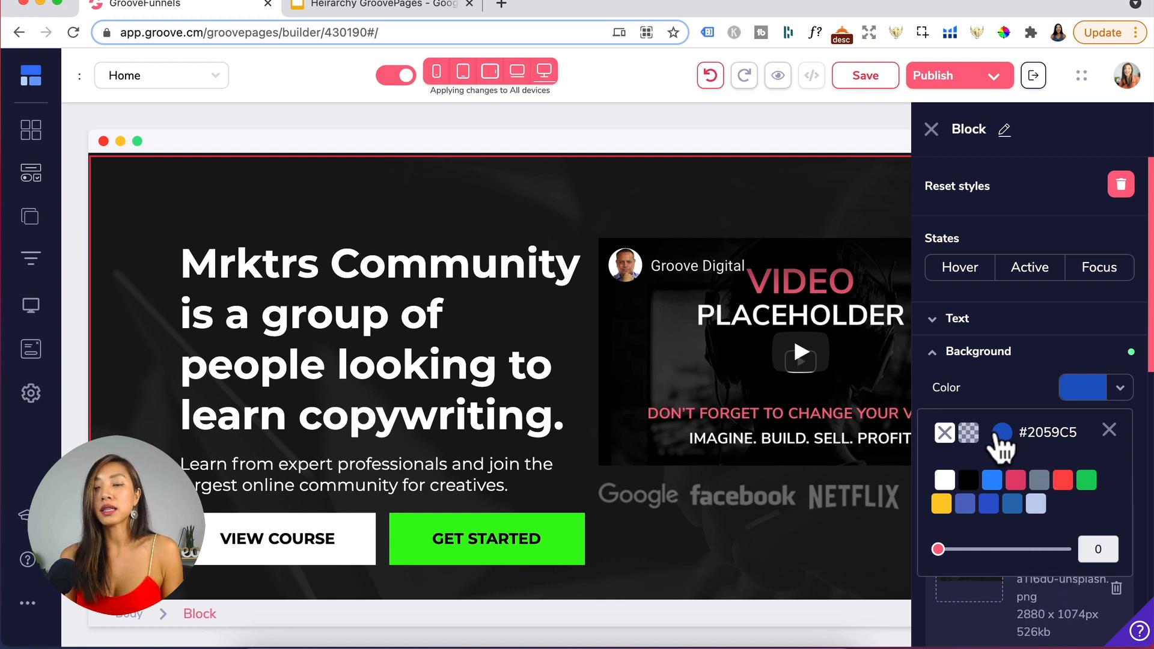
click(1001, 434)
scroll(1004, 490, down, 3)
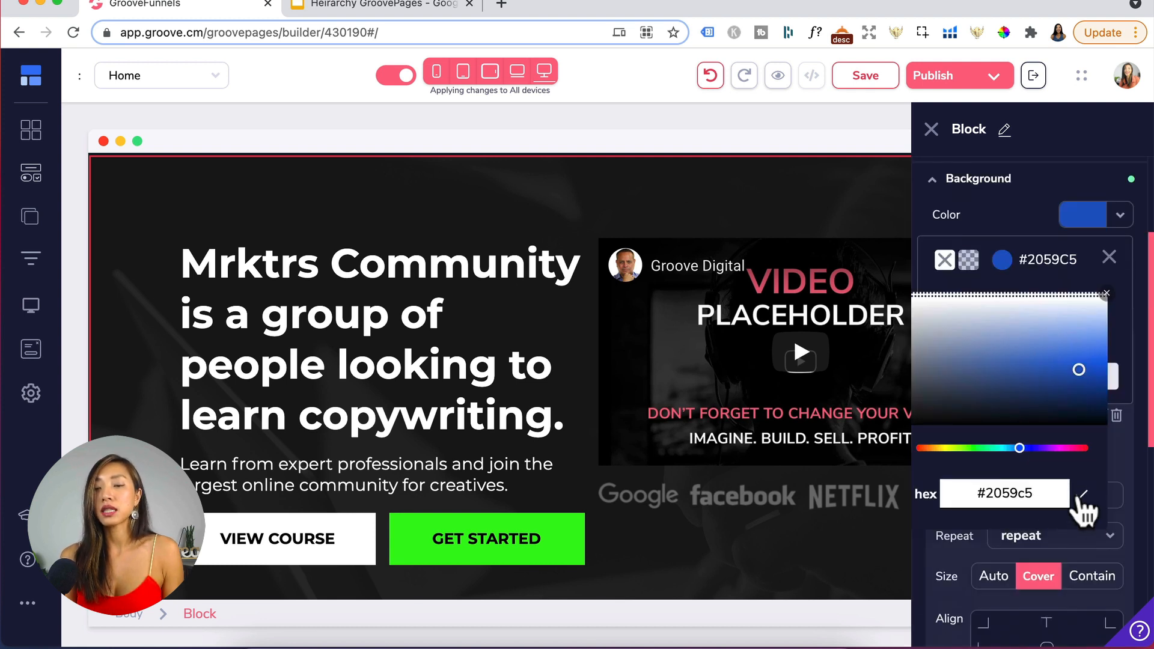
click(1106, 293)
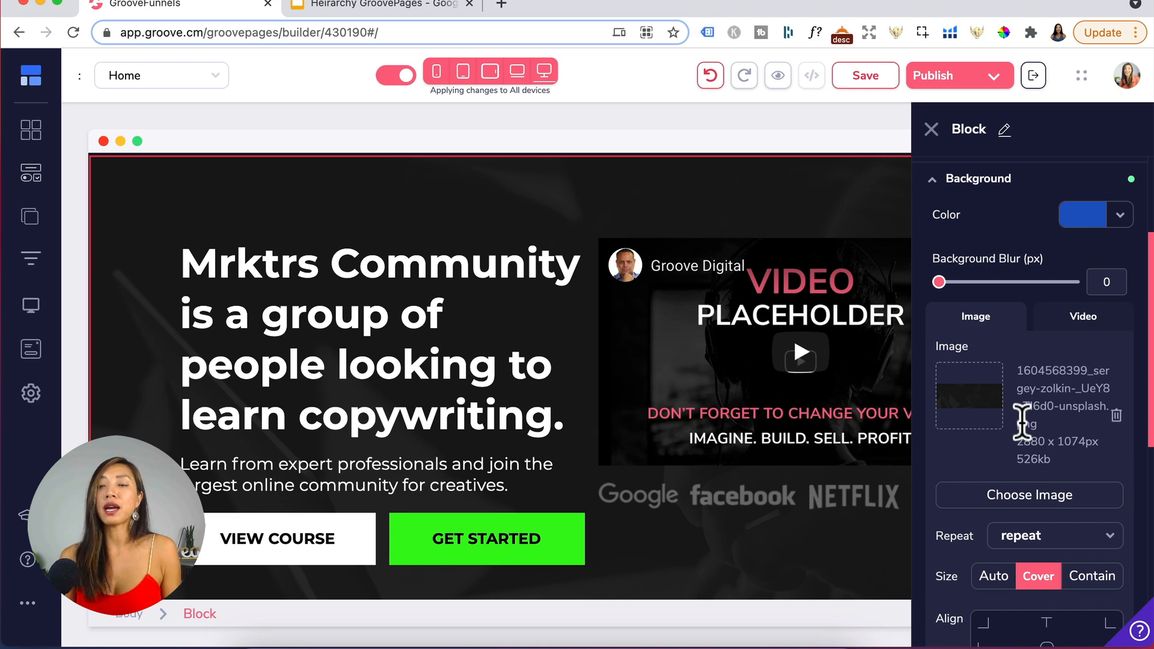
click(1049, 497)
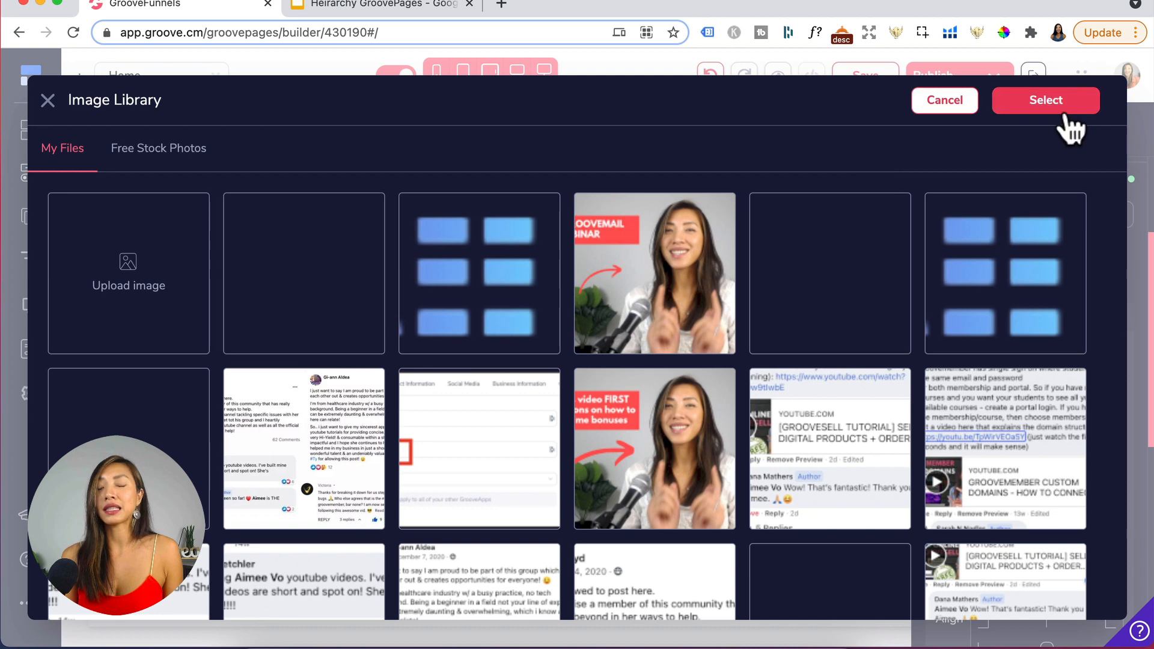
click(945, 101)
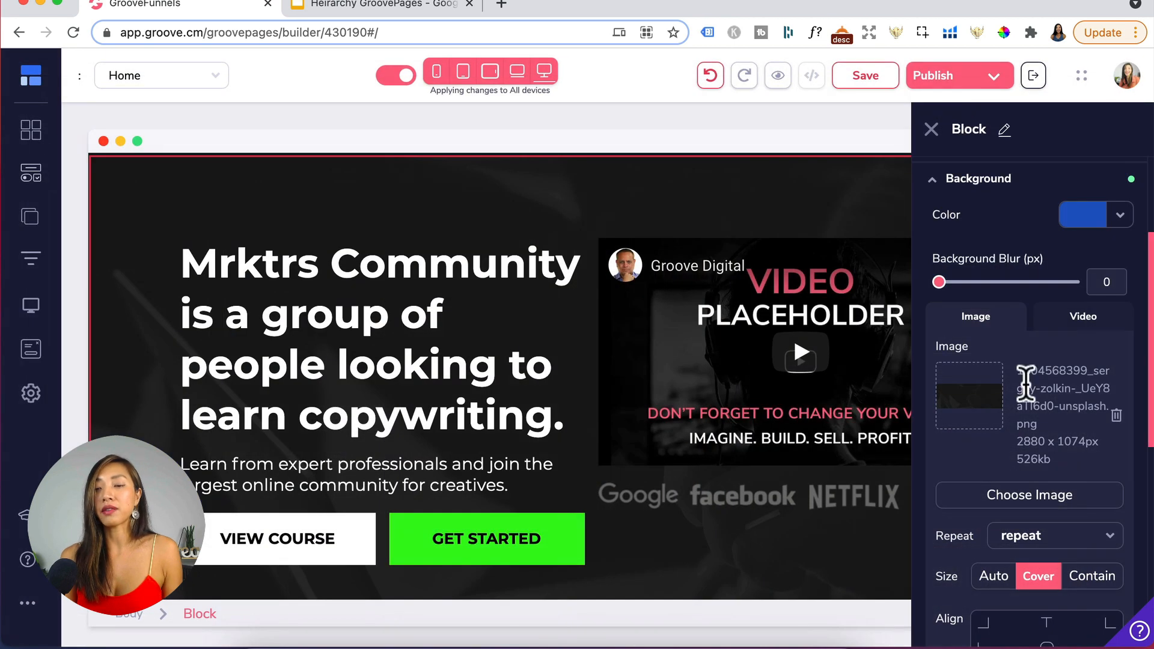
scroll(986, 408, down, 2)
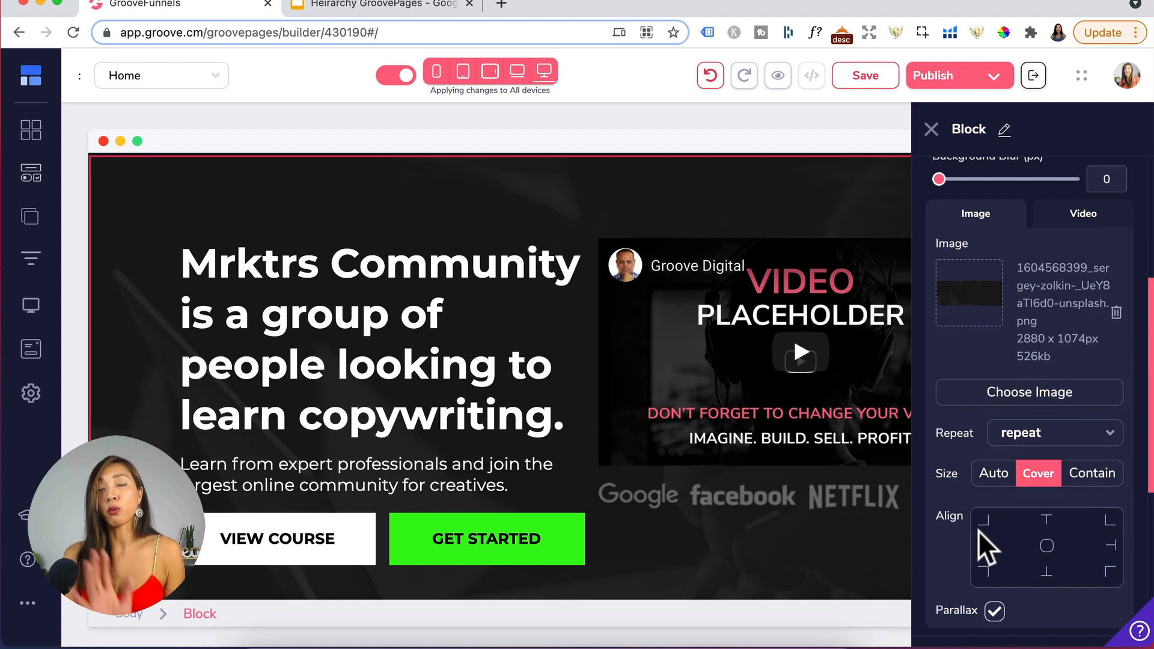
scroll(1025, 404, up, 2)
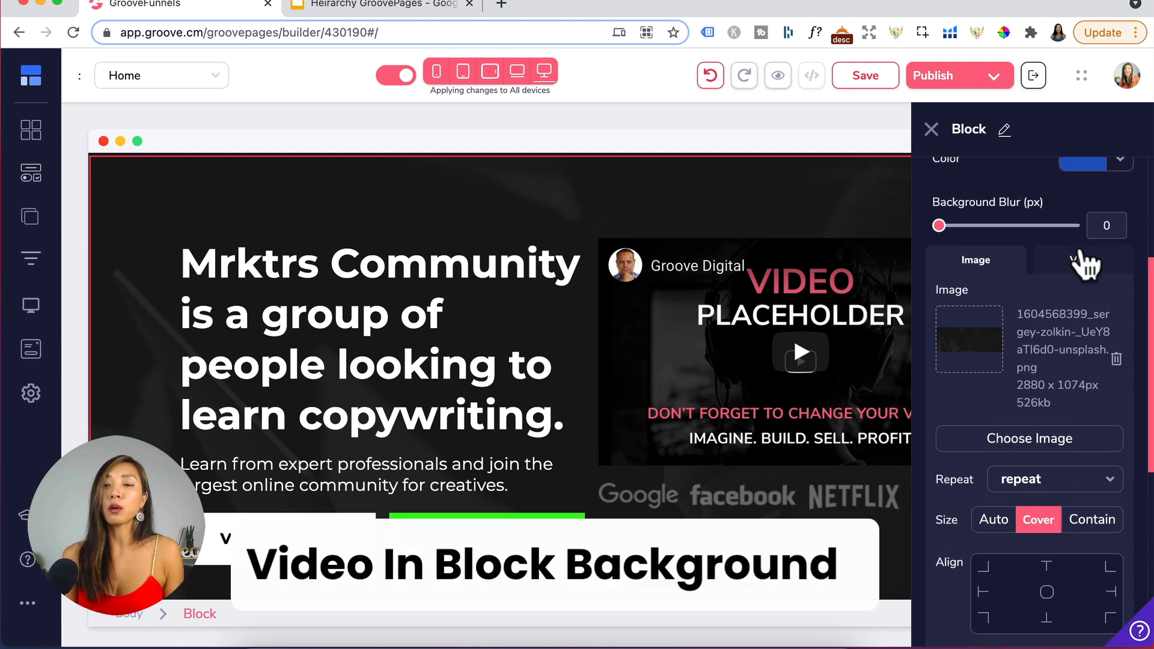
- Turn on the video background for the hero block
click(1083, 265)
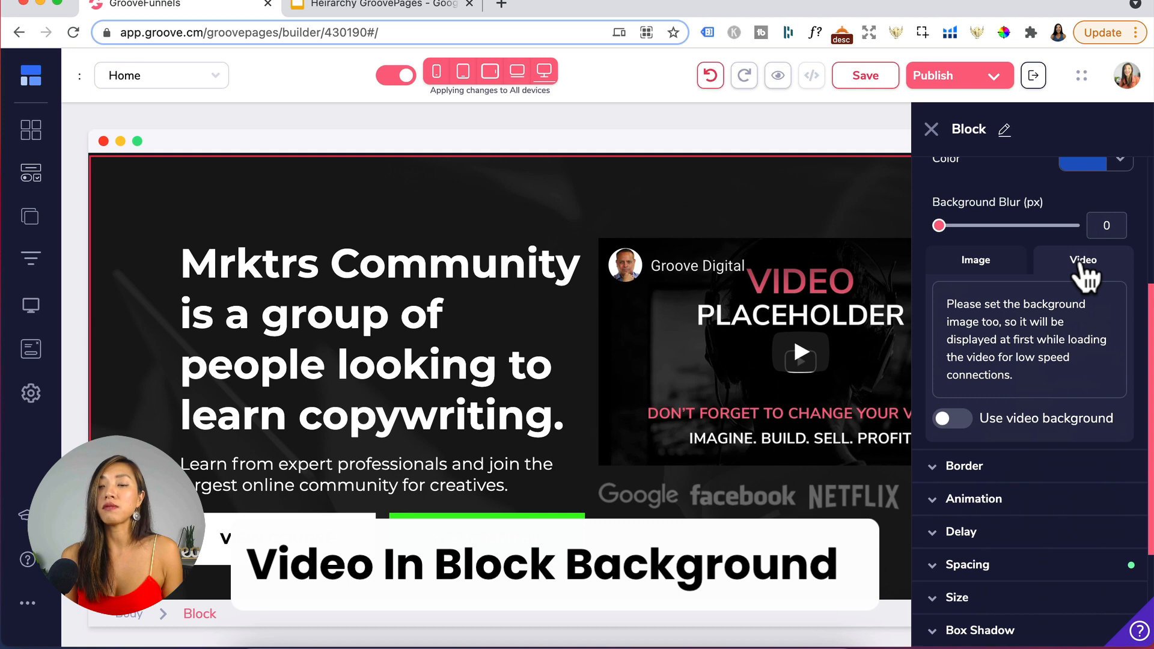
click(957, 419)
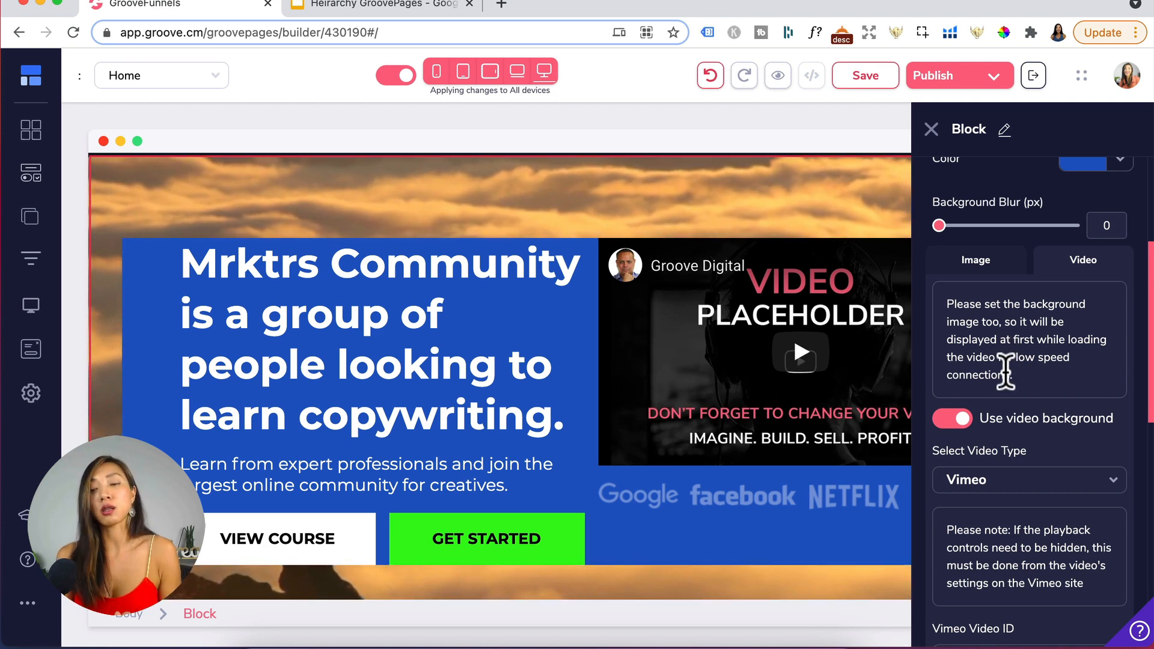
scroll(1051, 386, down, 1)
scroll(1051, 386, up, 5)
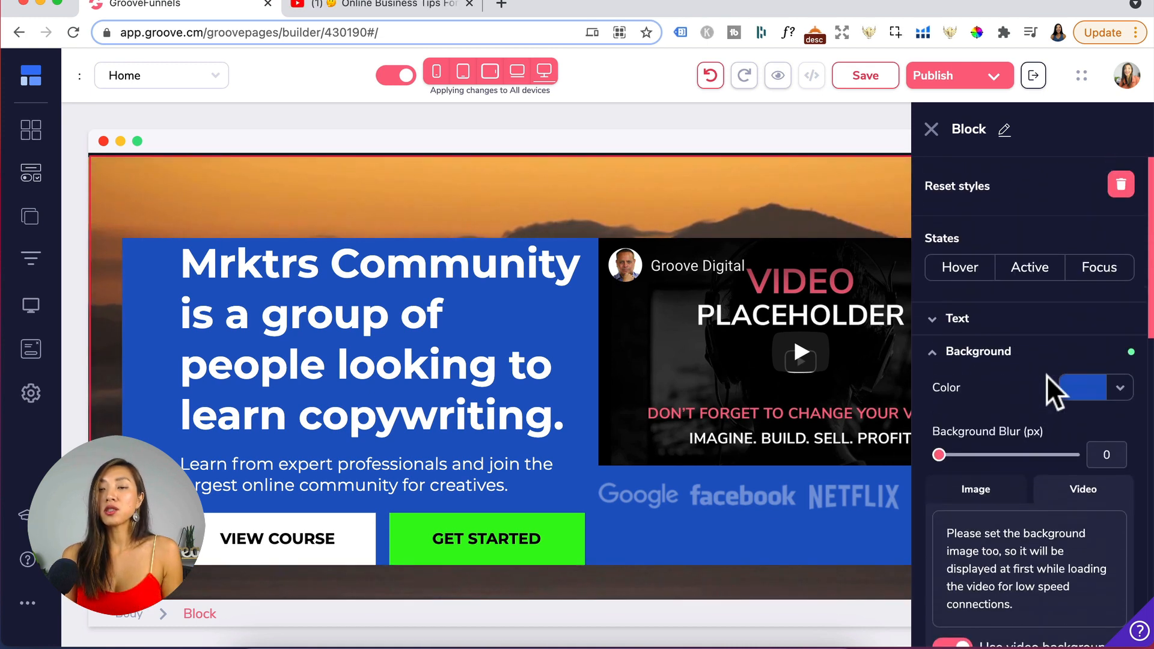
- Remove the hero block's background color
click(1078, 389)
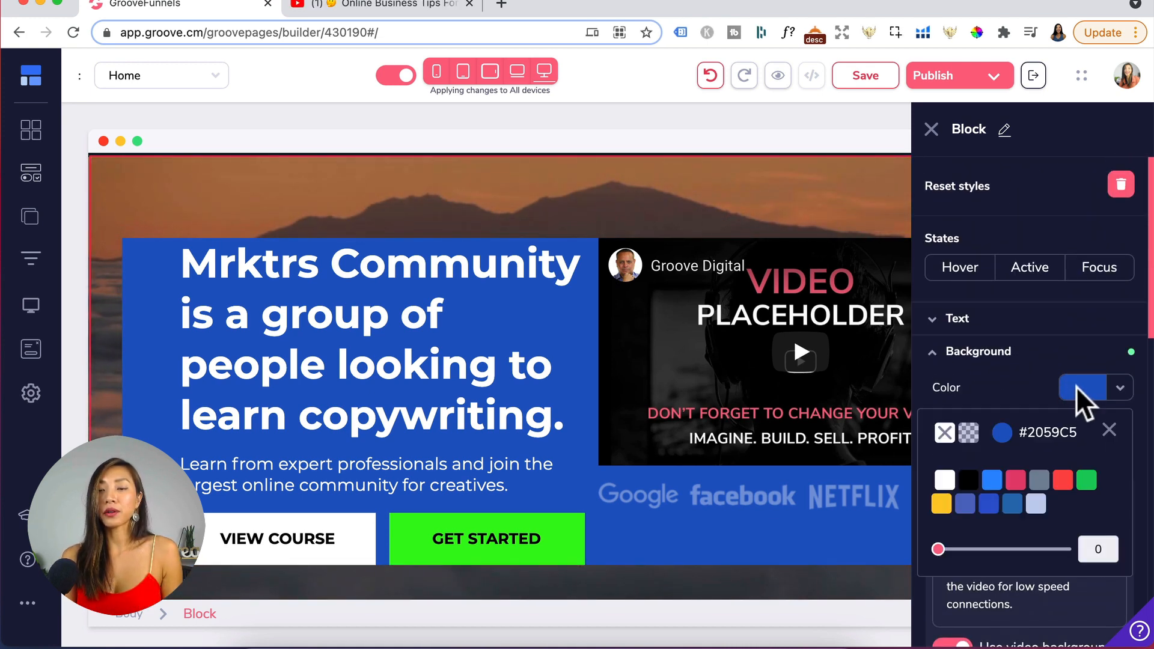
click(945, 434)
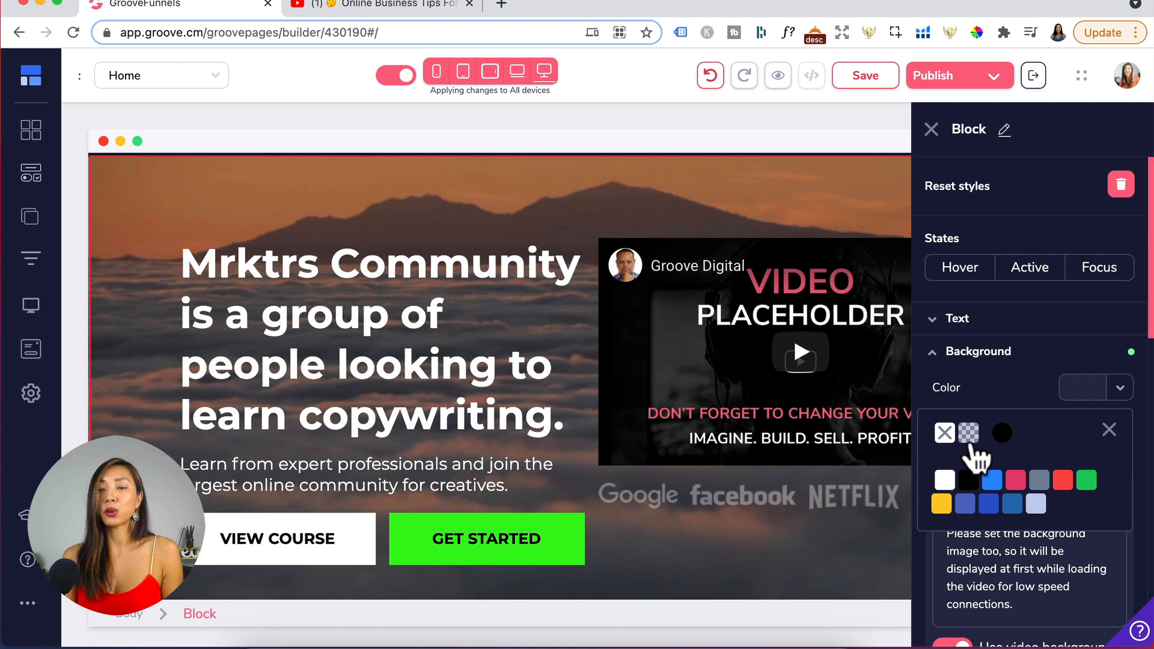
click(1109, 431)
- Set the hero block's video background type to YouTube
scroll(1076, 529, down, 4)
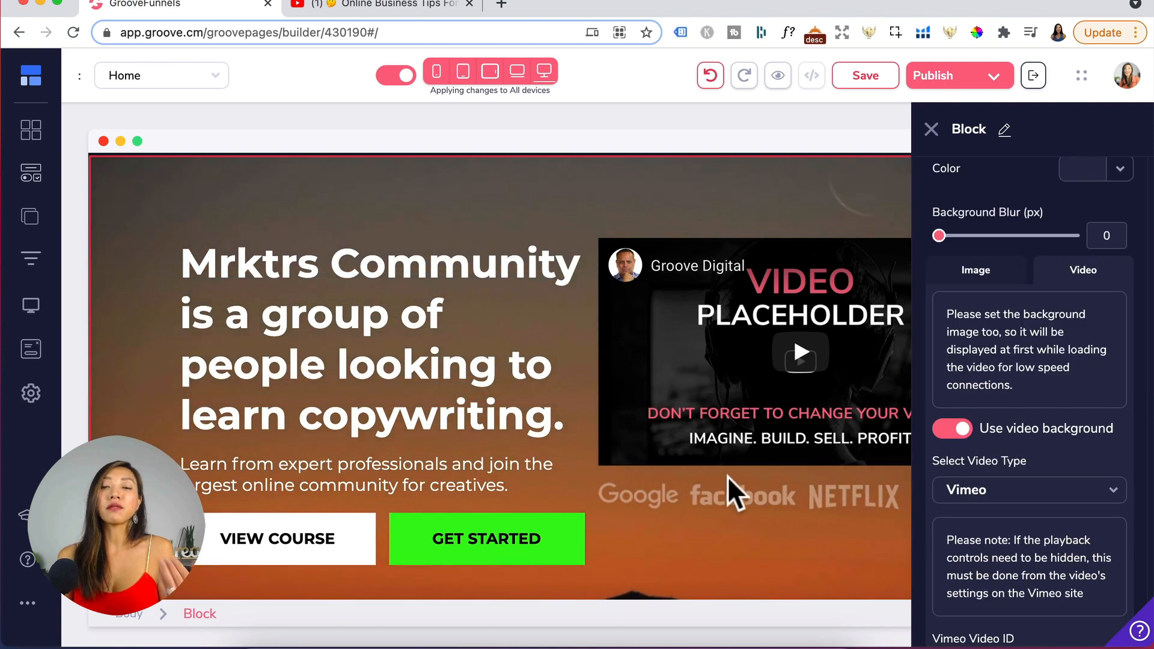
scroll(973, 527, down, 1)
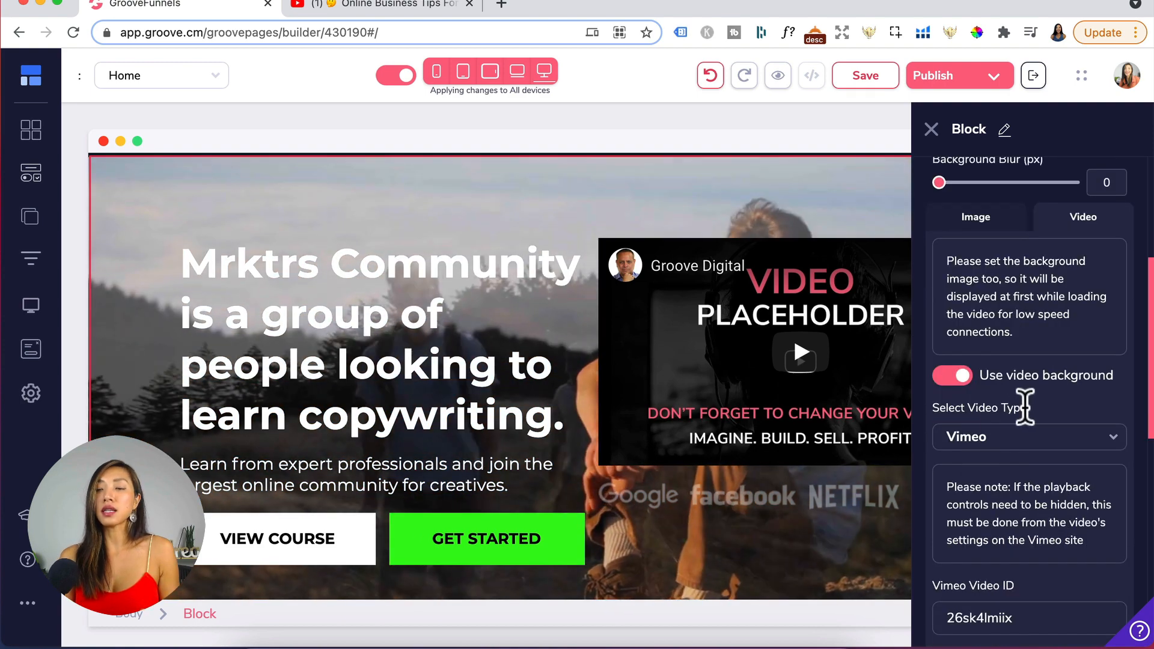
click(1043, 443)
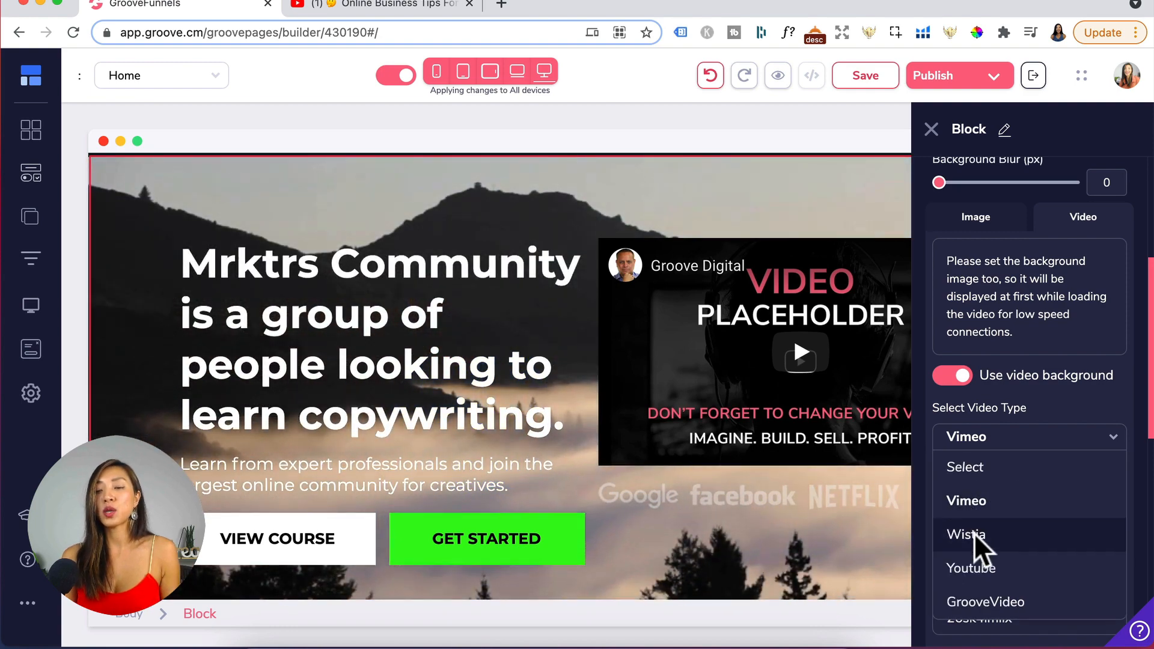
scroll(986, 611, down, 1)
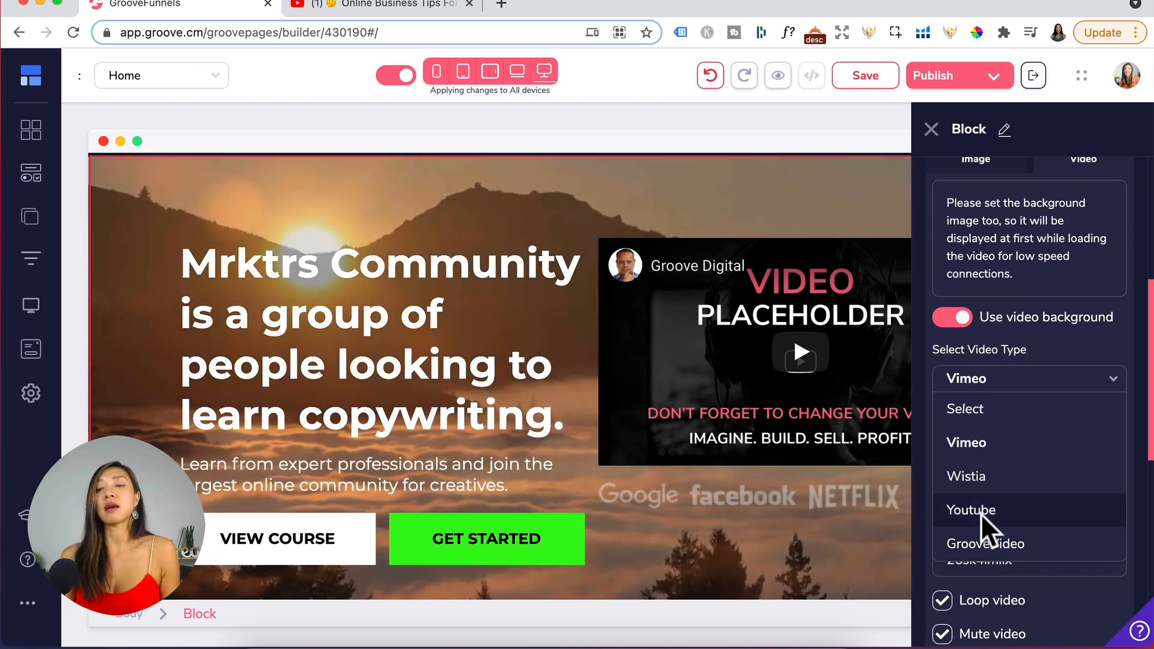
click(981, 514)
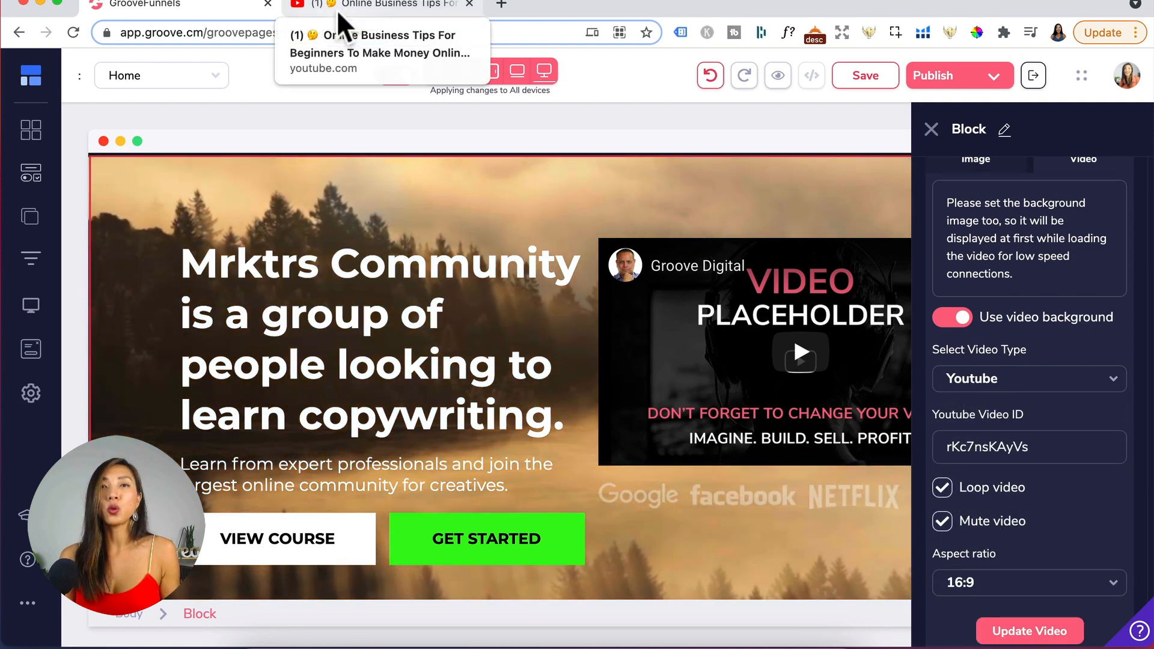
- Copy the YouTube video's address, paste it into the YouTube Video ID field trimmed to rKc7nsKAyVs, and update the video
click(336, 10)
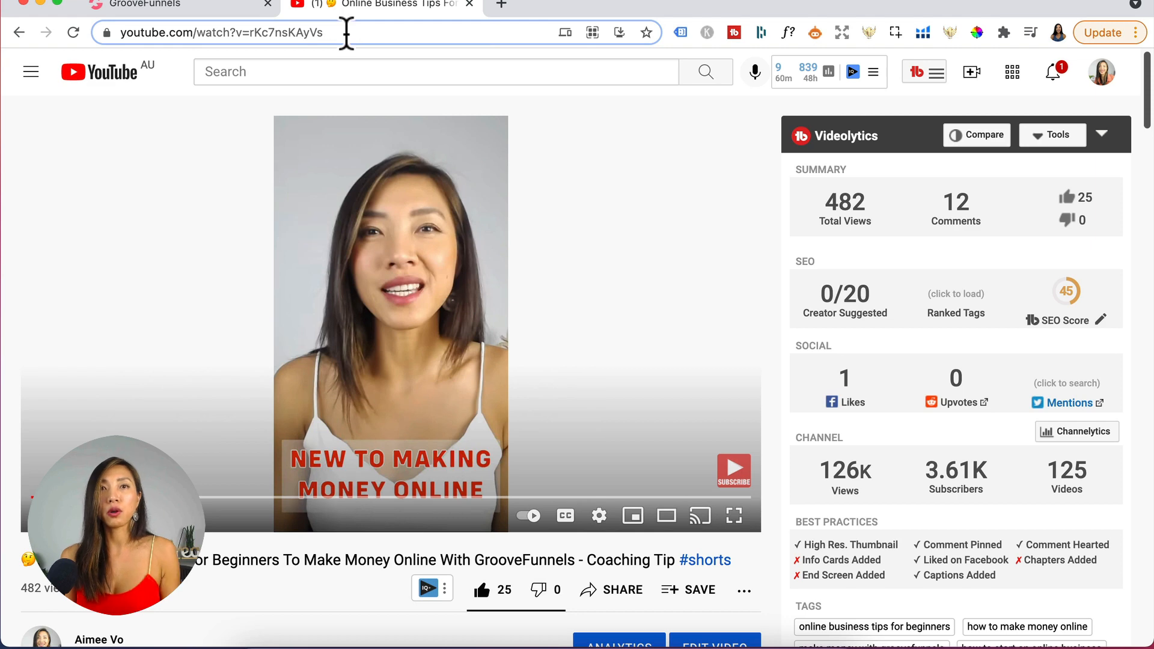
click(346, 33)
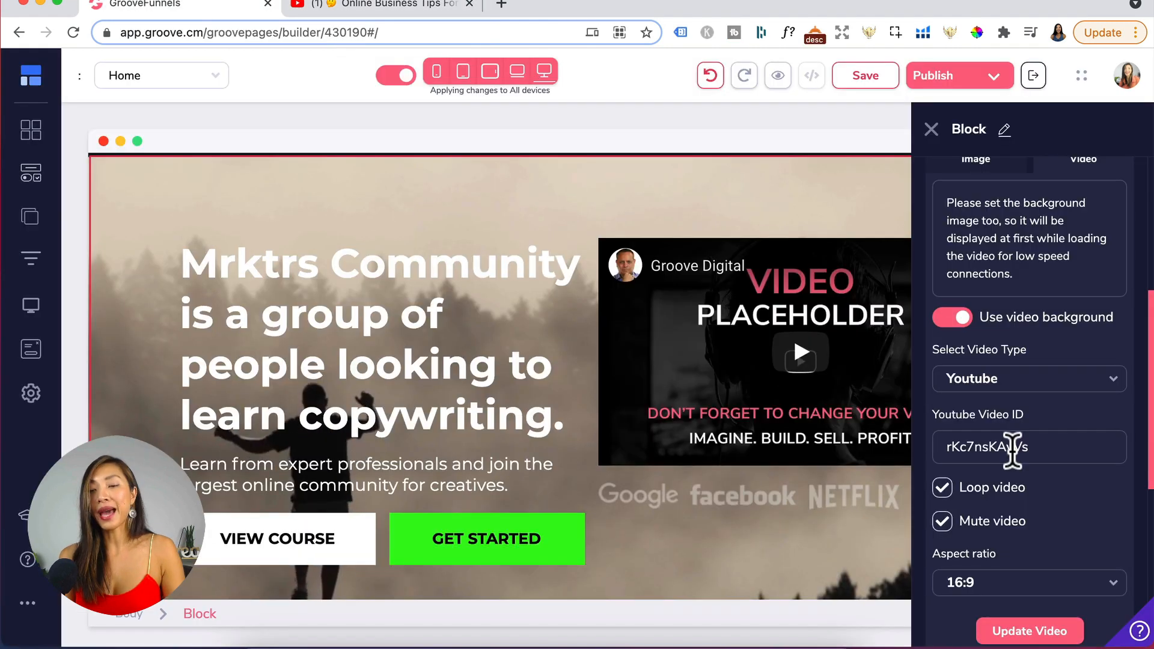
double_click(1013, 449)
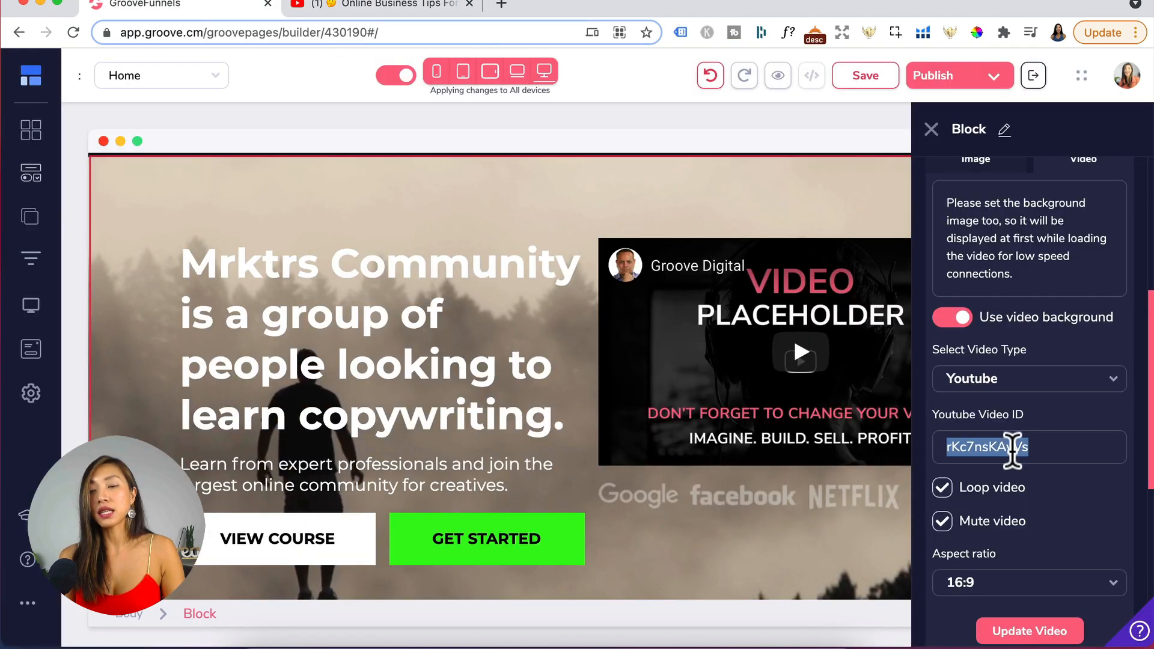
text(https://www.youtube.com/watch?v=rKc7nsKAyVs)
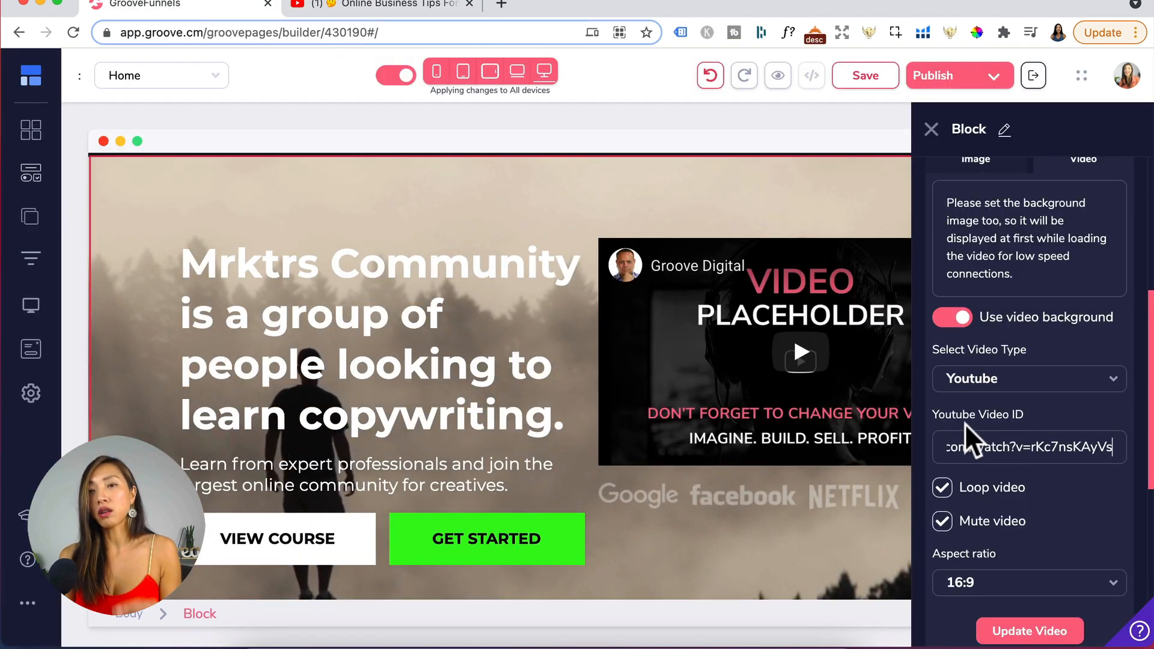
drag(1034, 450, 928, 446)
key(BackSpace)
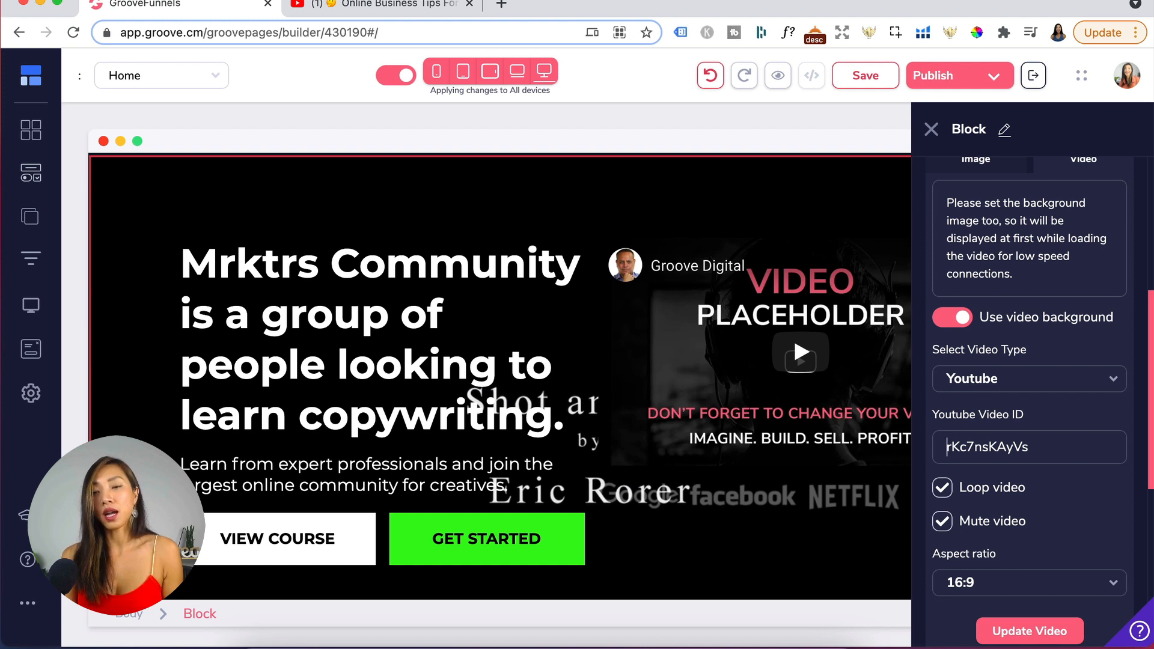
scroll(948, 447, down, 1)
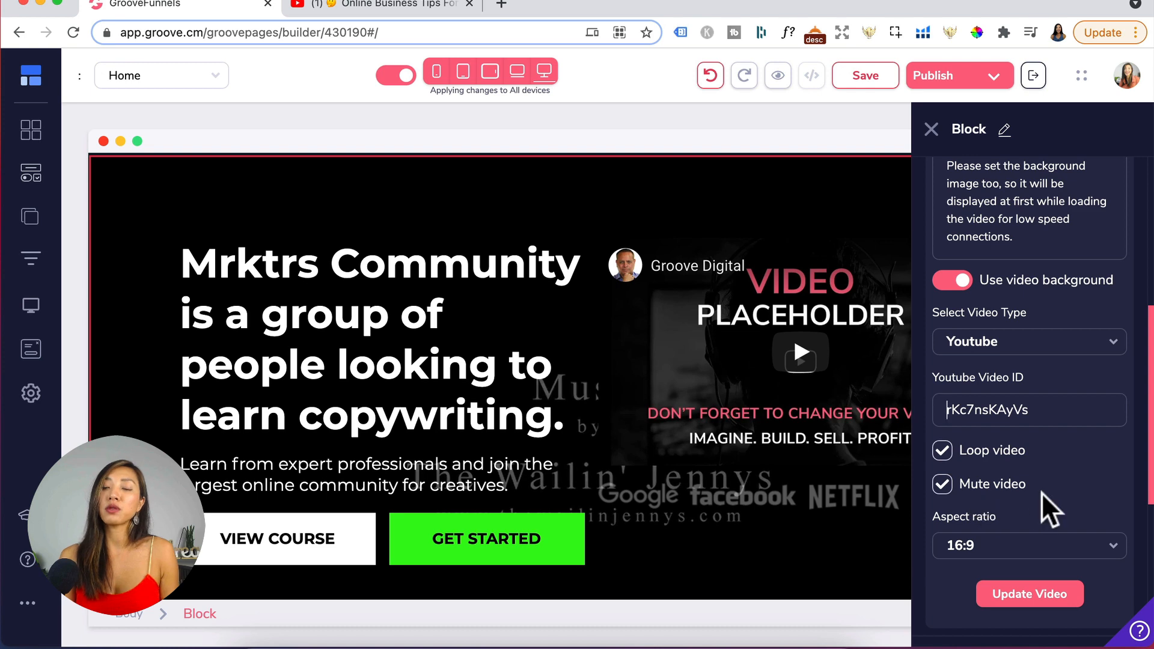
click(1028, 596)
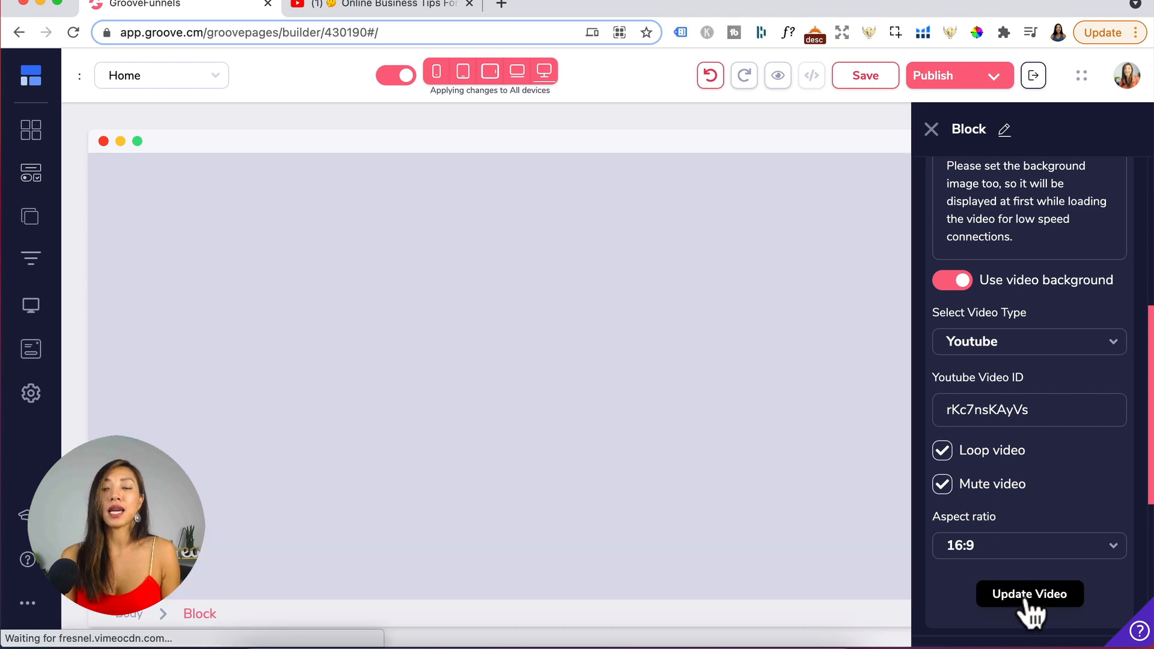
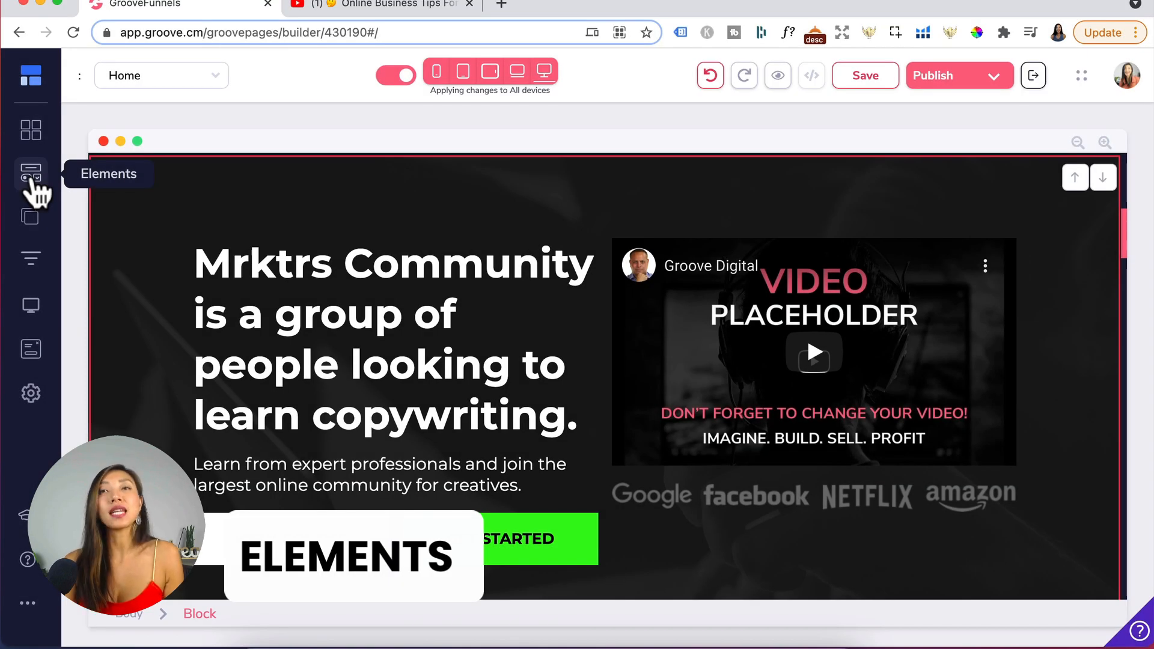
- Browse the available elements in the Elements library
click(32, 181)
scroll(121, 353, down, 5)
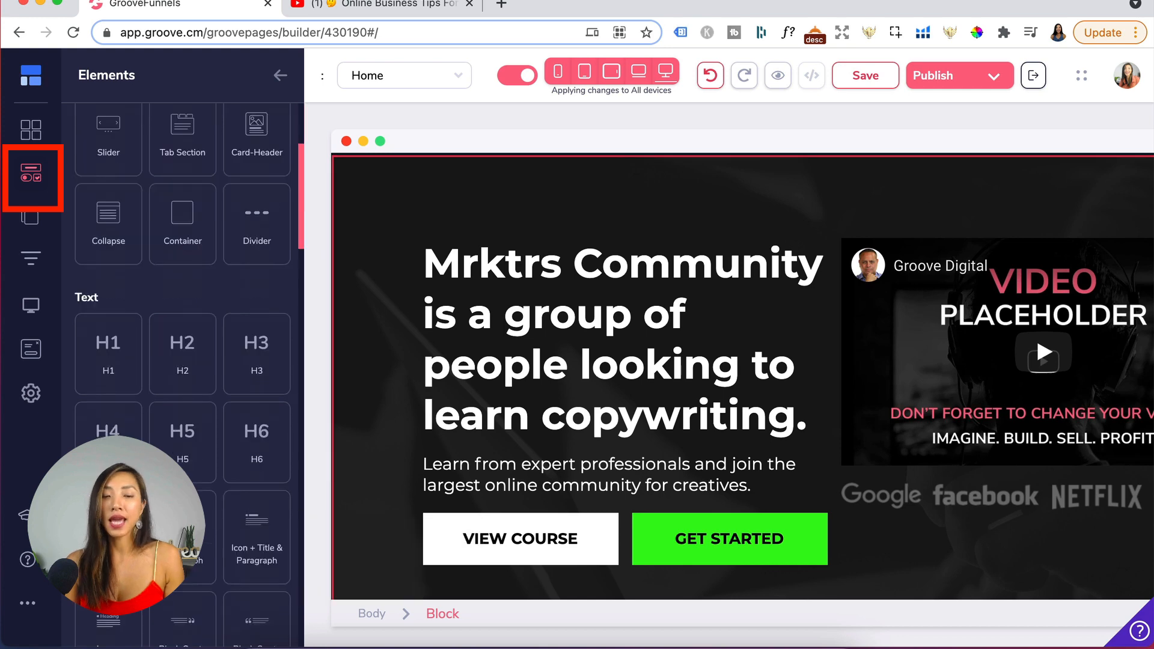
scroll(114, 270, down, 10)
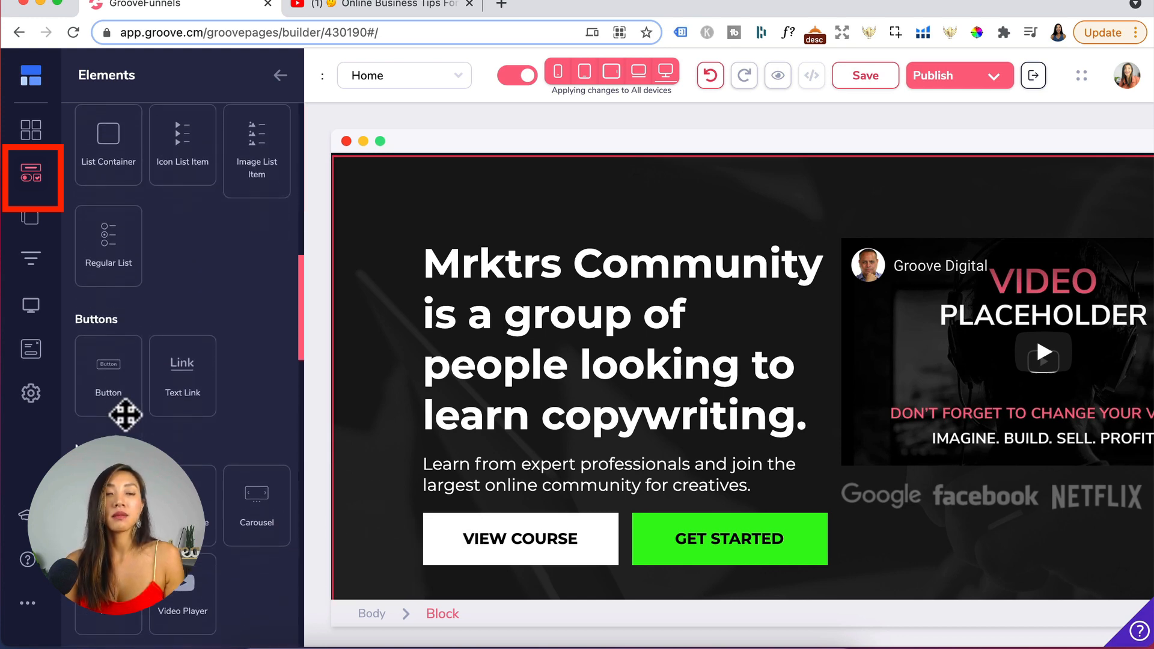
scroll(125, 415, down, 3)
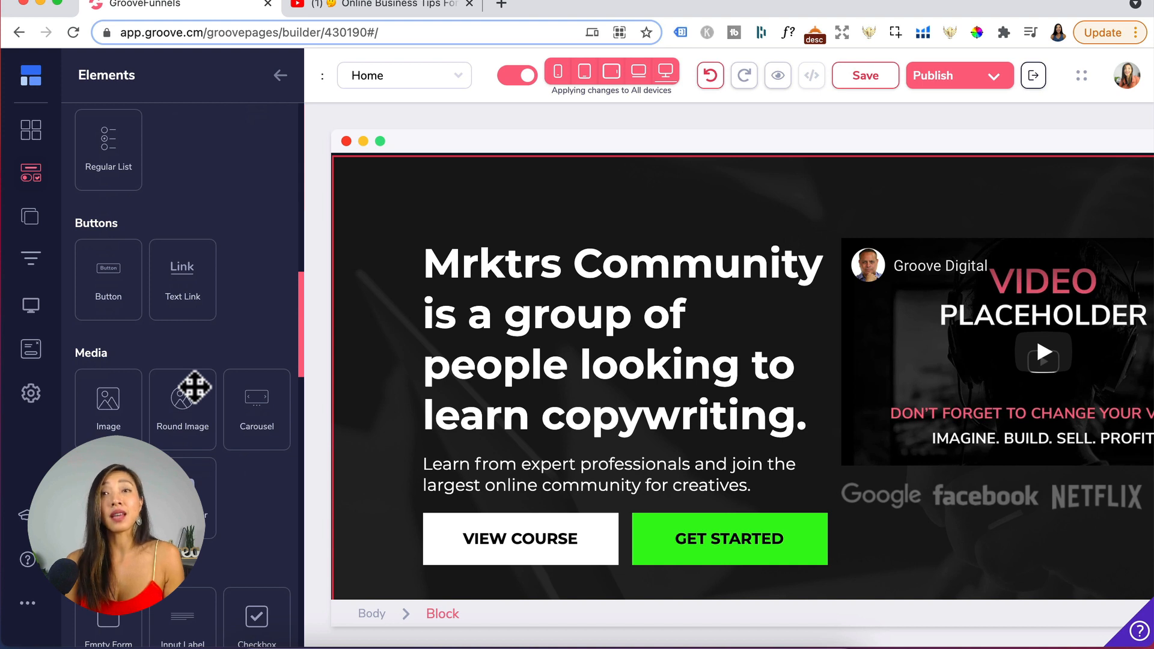
drag(194, 388, 839, 364)
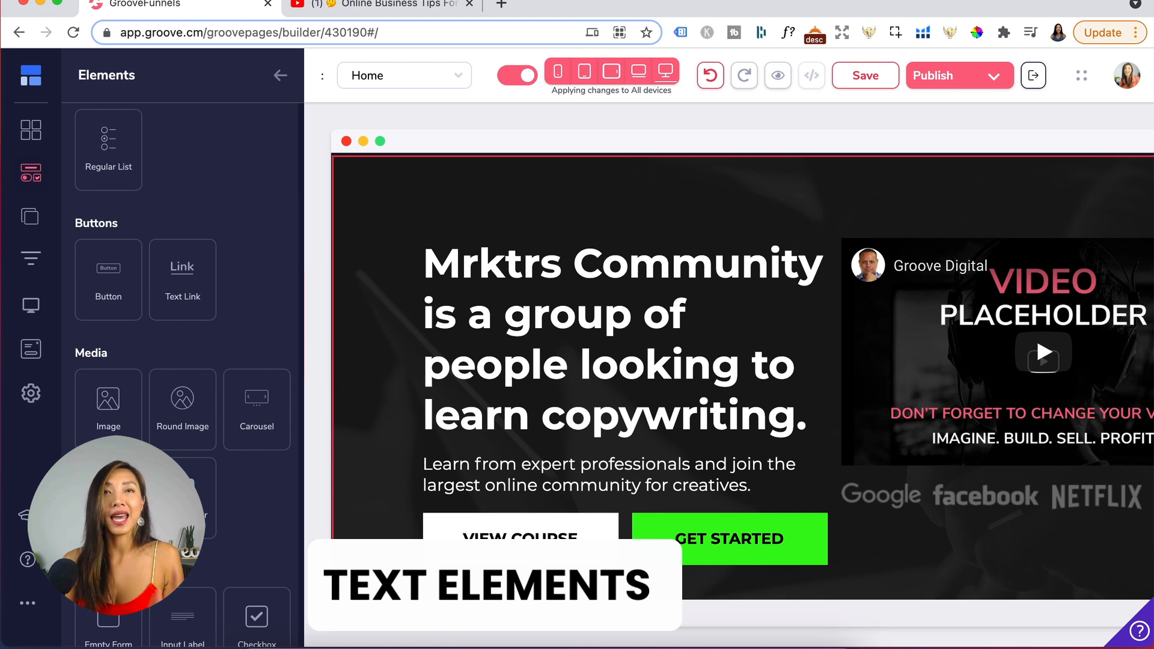
scroll(230, 430, up, 10)
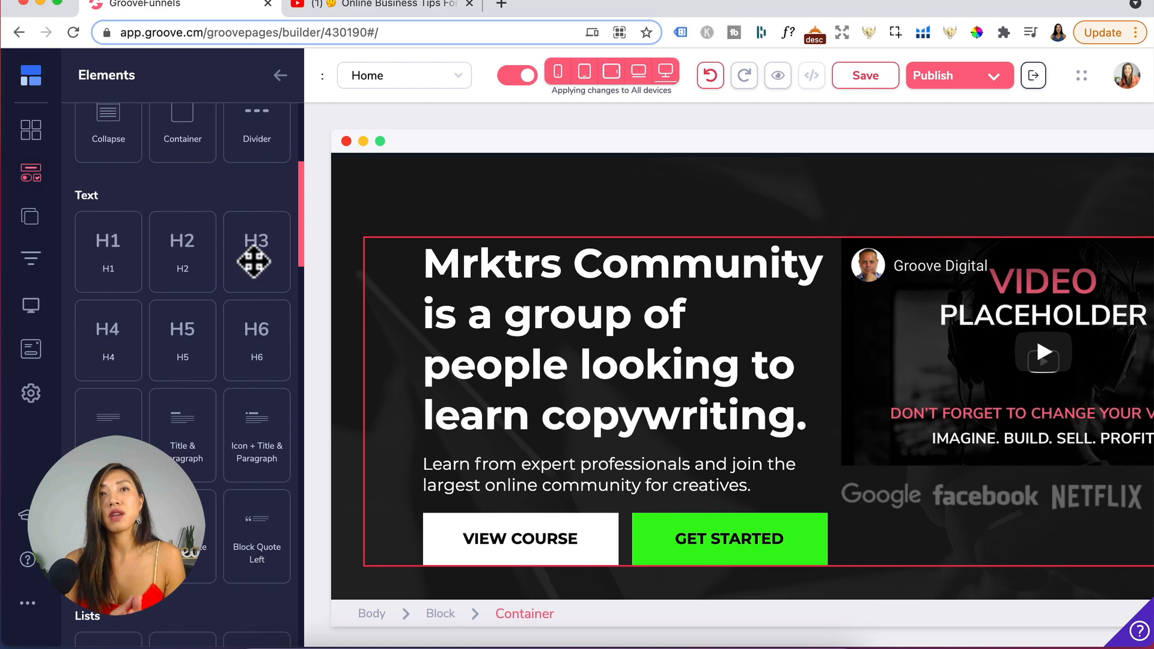
scroll(439, 424, up, 1)
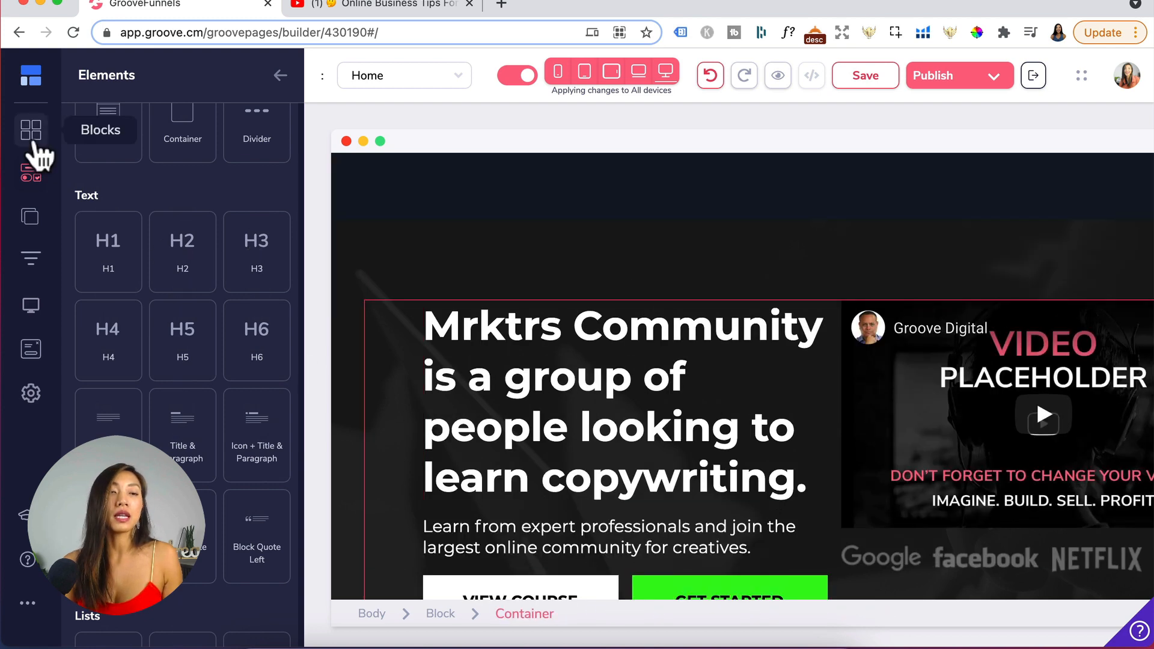
- Add an empty block from the Blocks library above the hero section
click(32, 133)
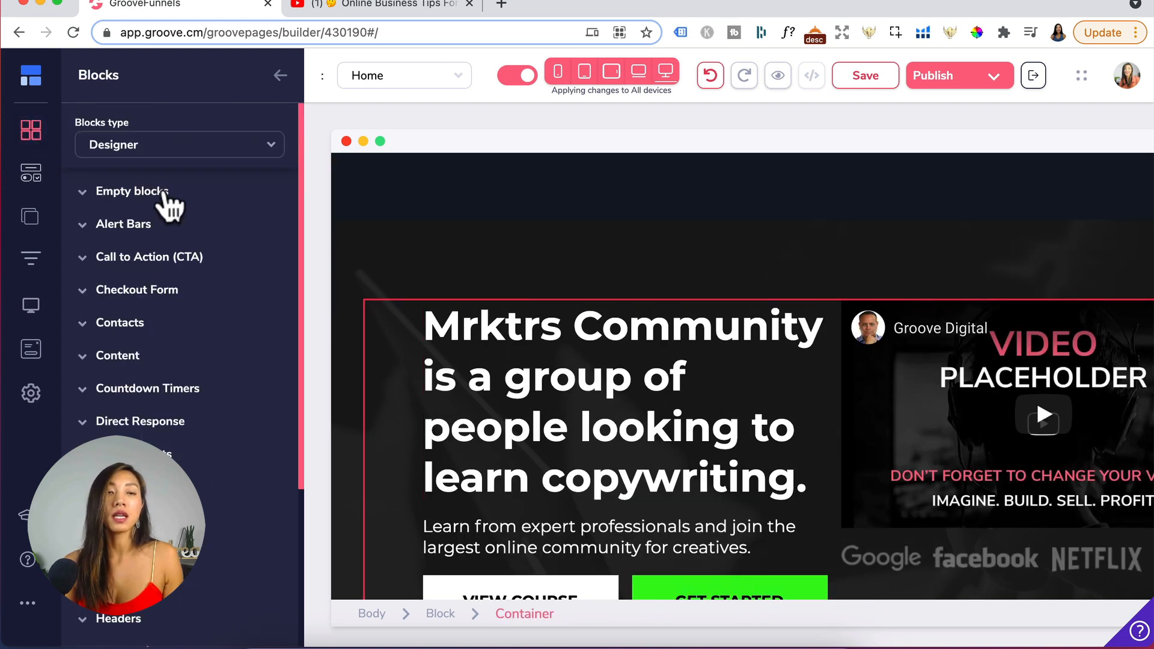
click(159, 191)
drag(211, 340, 466, 373)
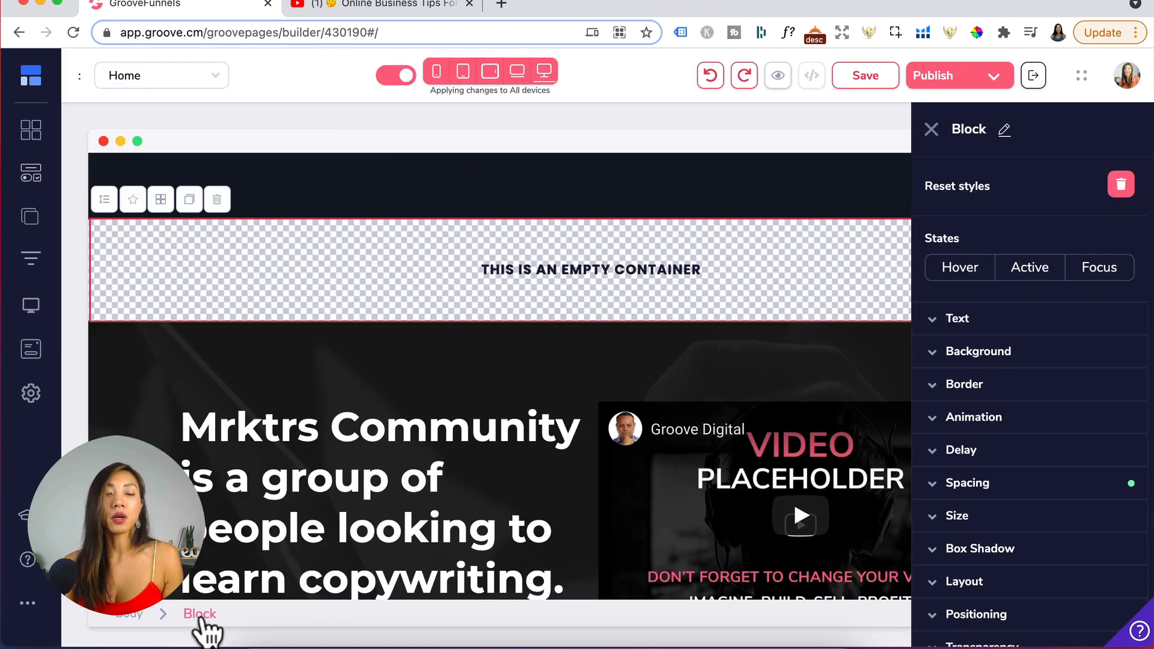
- Set the new empty block's background color to a light blue swatch
click(997, 353)
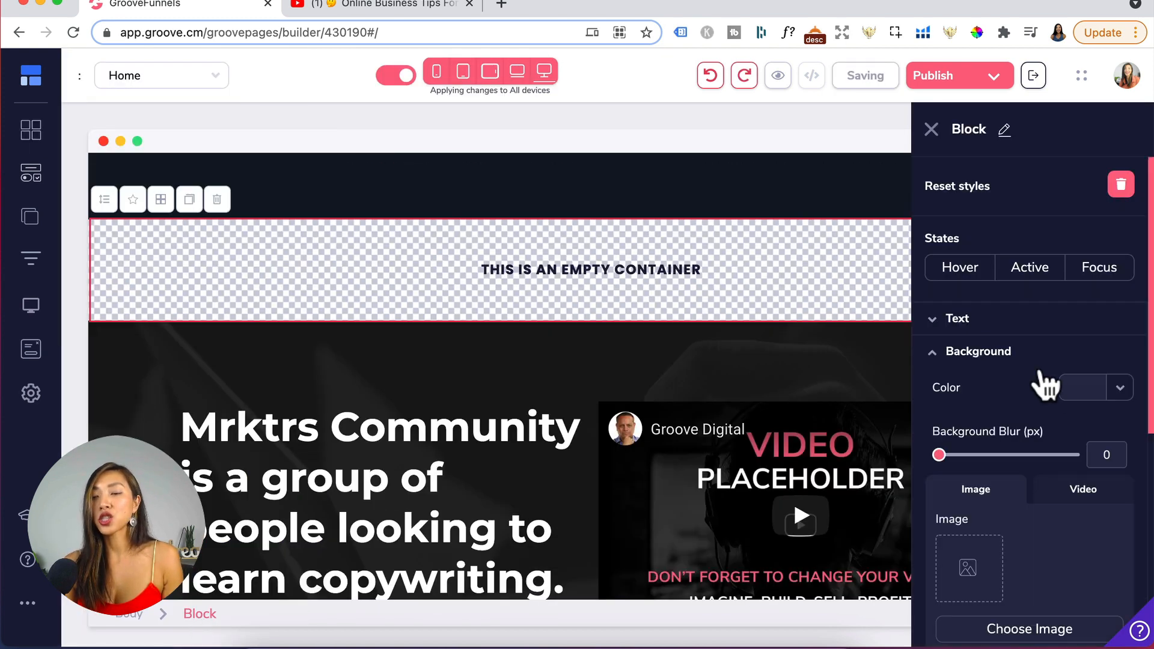
click(1072, 388)
mouse_move(993, 479)
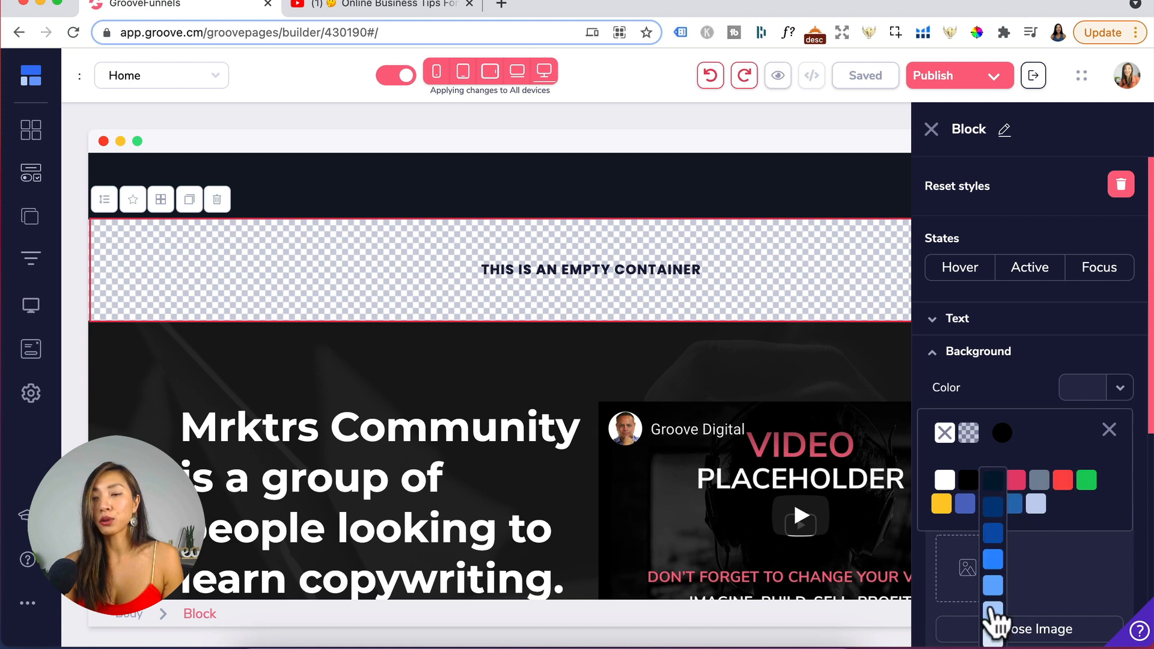
click(991, 609)
click(1009, 353)
- Set the empty block's padding on all four sides to 50
scroll(1047, 520, down, 3)
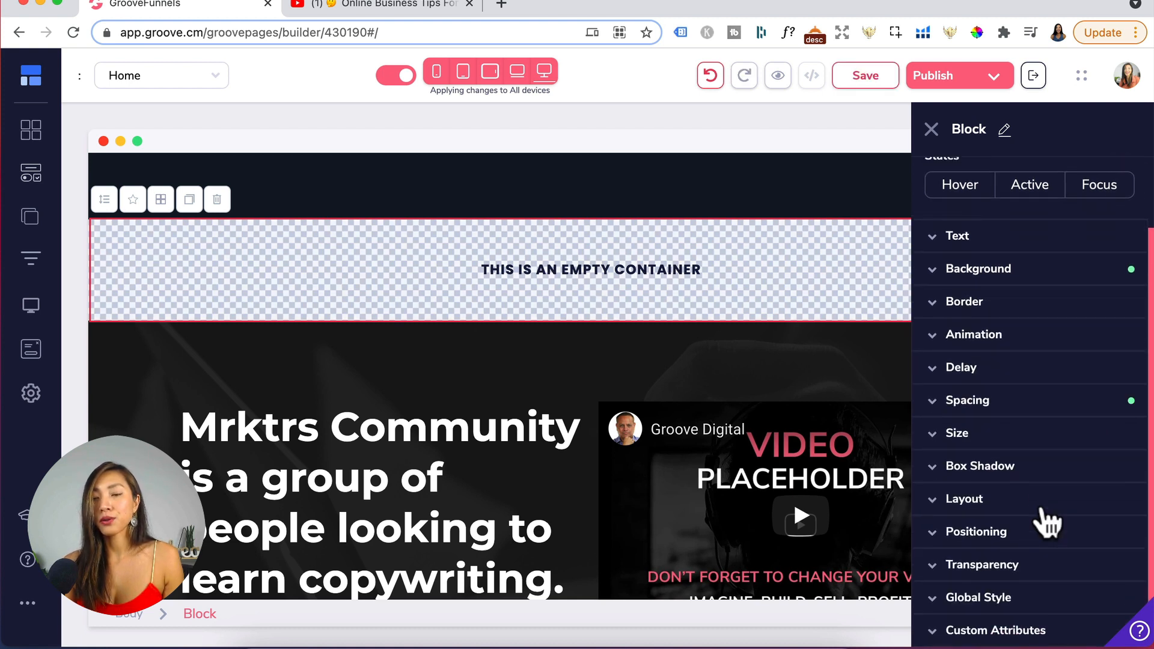
click(978, 403)
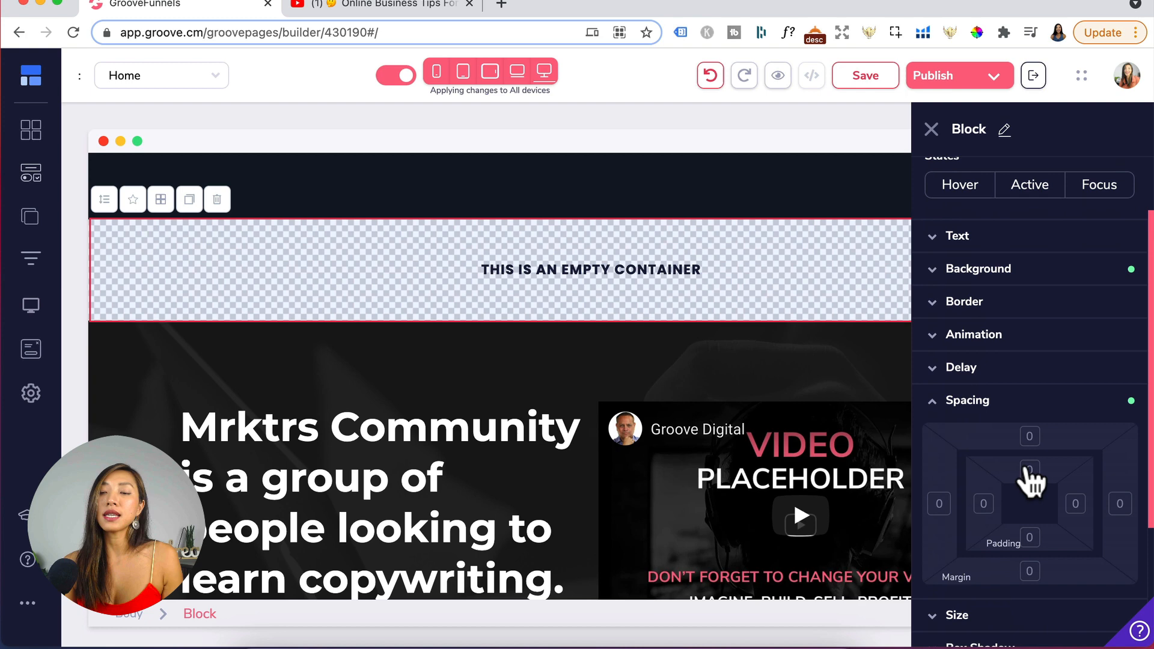
click(984, 504)
click(1075, 503)
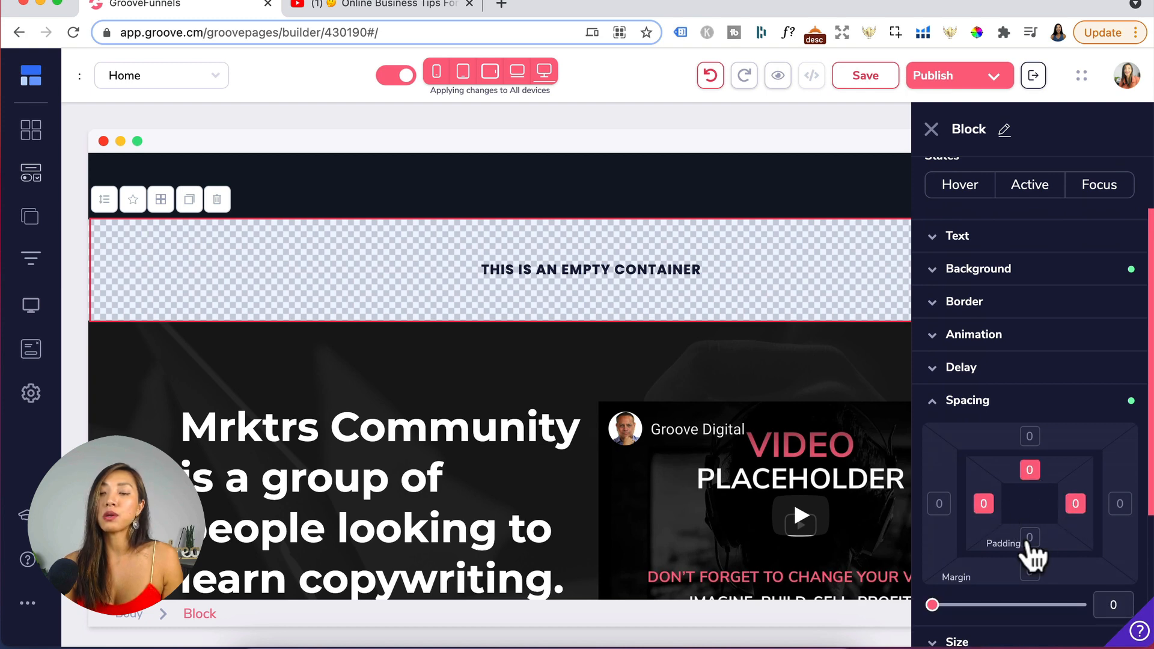
click(1030, 539)
scroll(1057, 571, down, 1)
click(1112, 554)
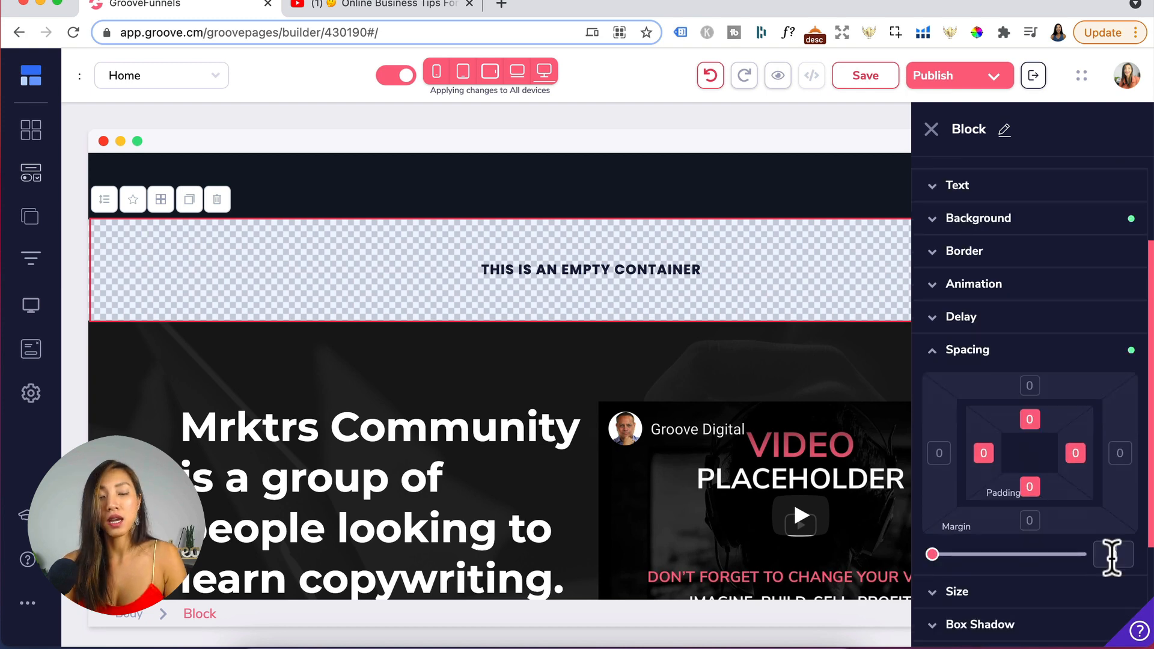
text(50)
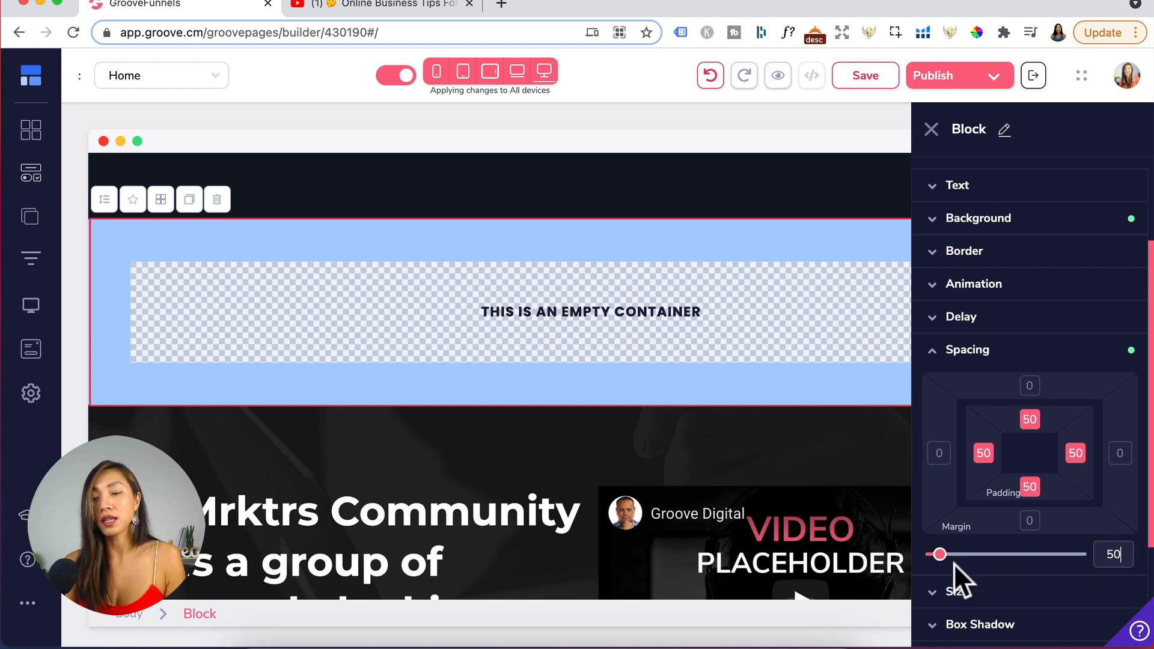
click(931, 130)
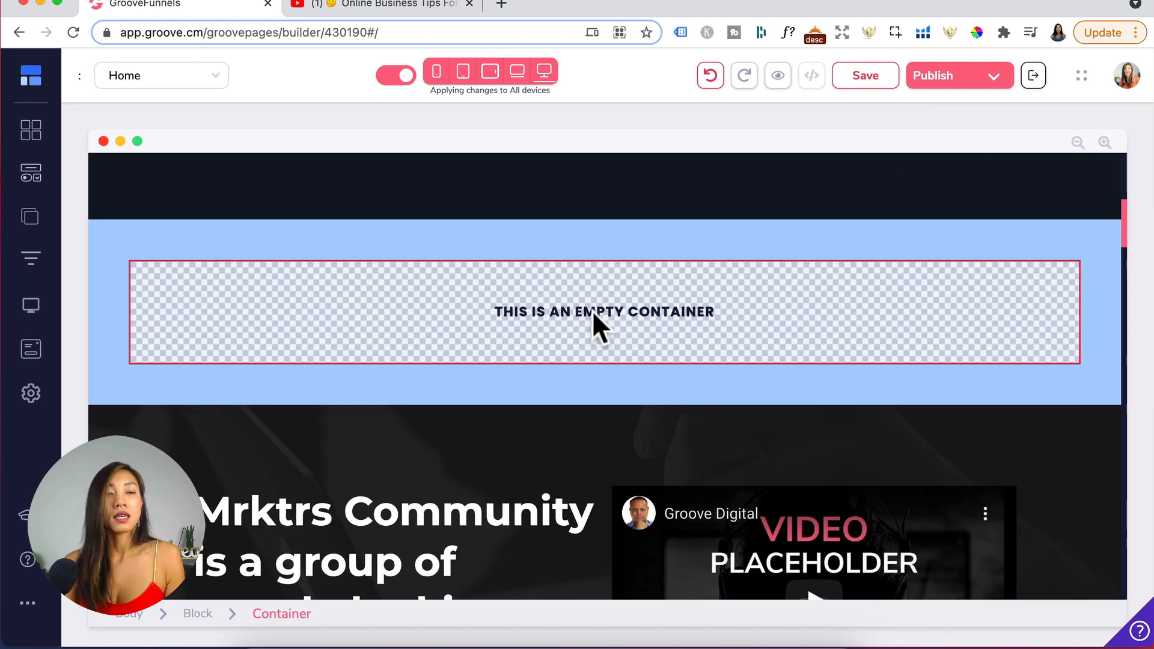
- Add an H1 heading element into the empty container and select it
click(32, 178)
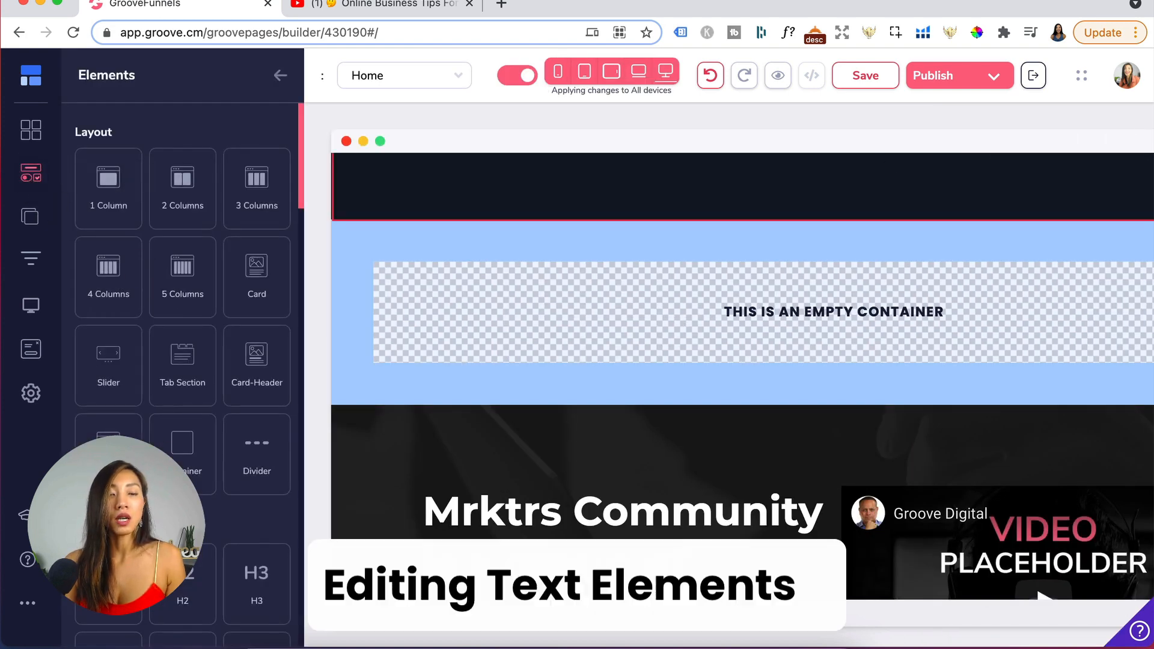
drag(502, 351, 604, 300)
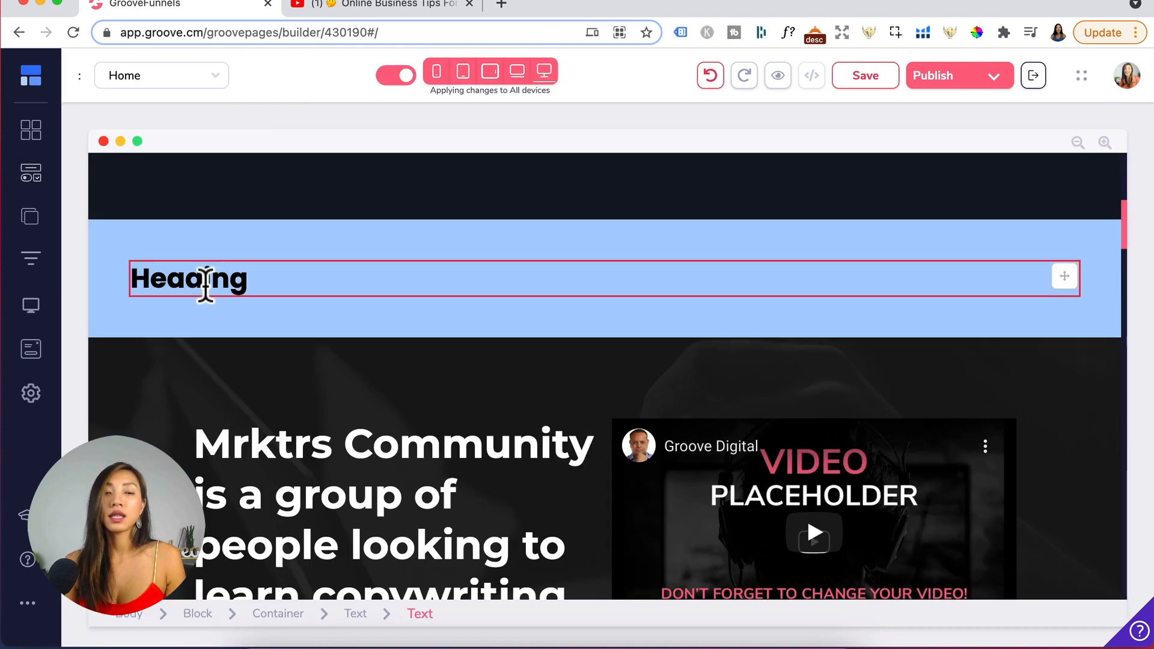
click(205, 280)
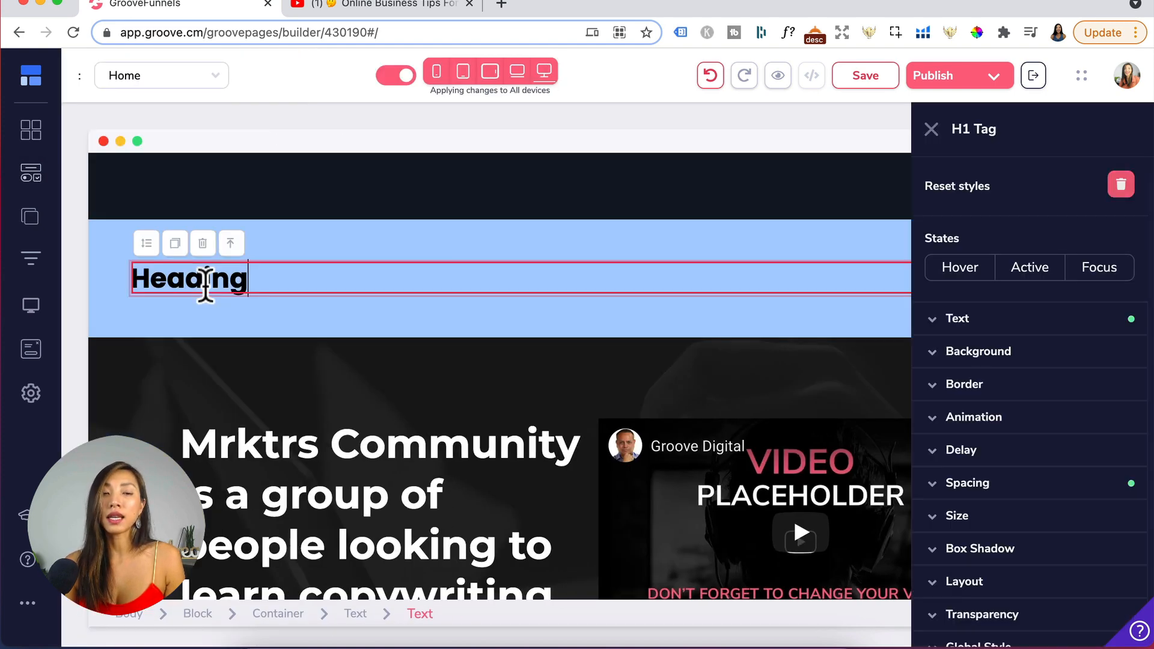
- Set the heading's font to Merriweather
scroll(1026, 378, down, 2)
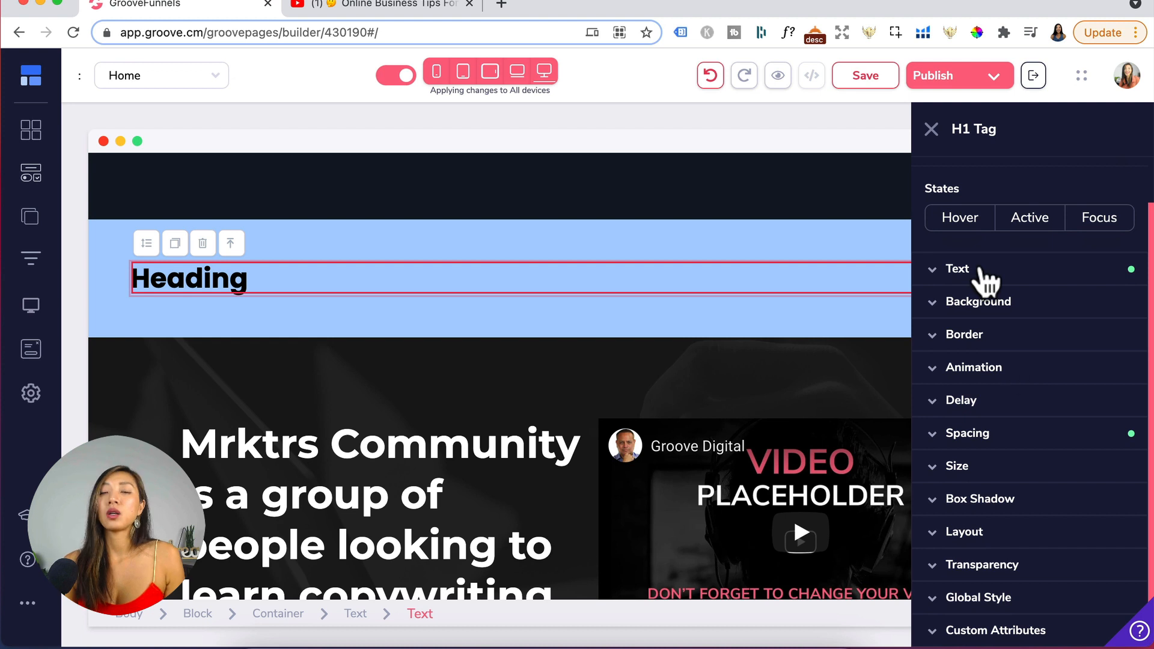
click(957, 269)
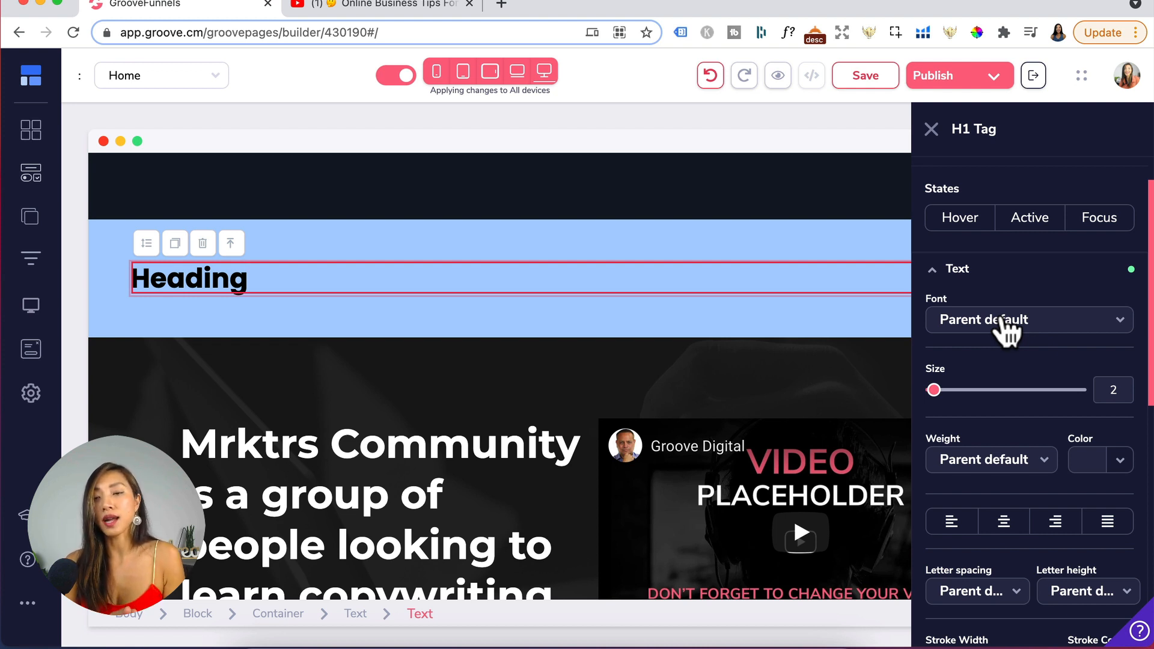
click(1006, 327)
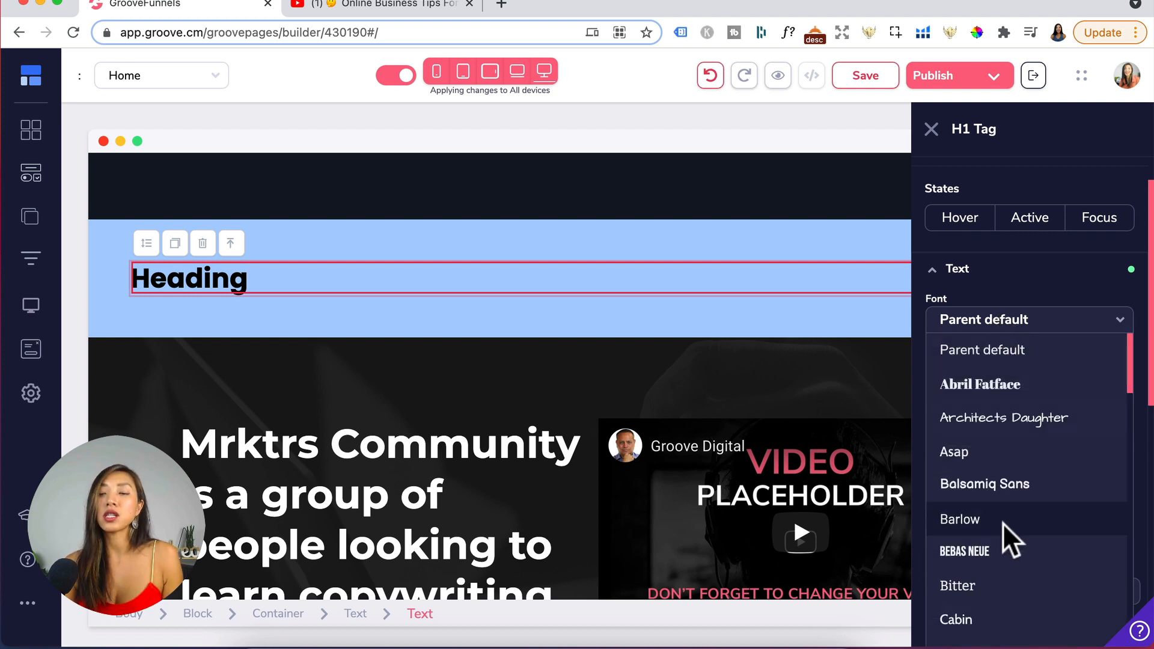
scroll(1009, 539, down, 2)
scroll(1002, 523, down, 1)
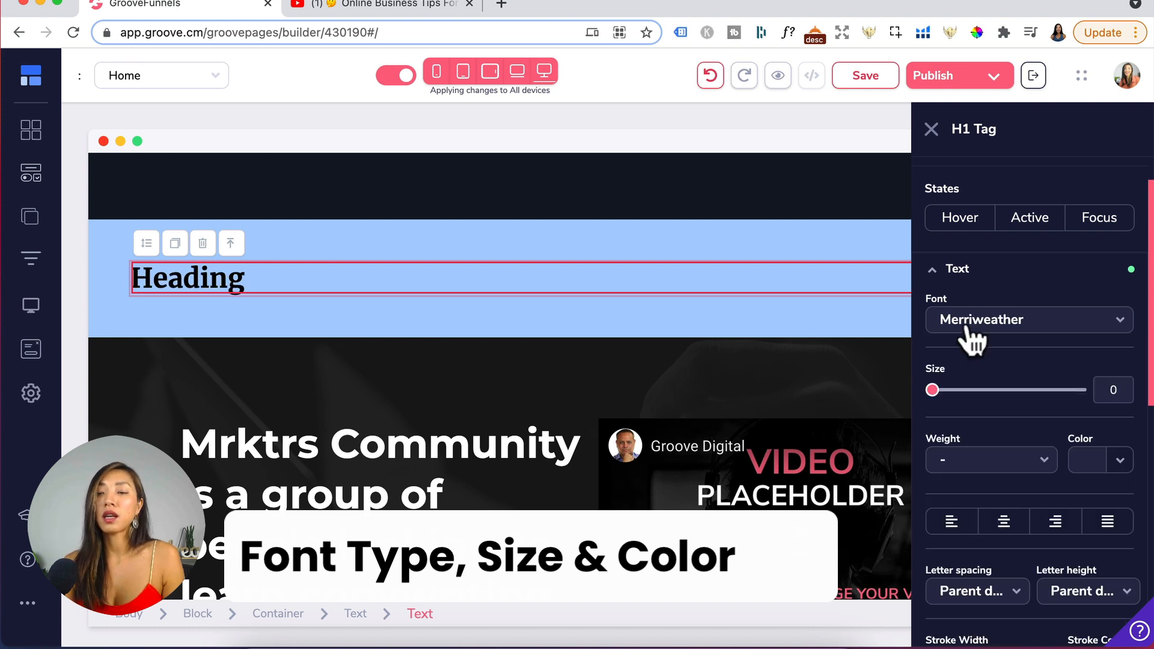
- Set the heading's font size to 50
drag(932, 389, 989, 390)
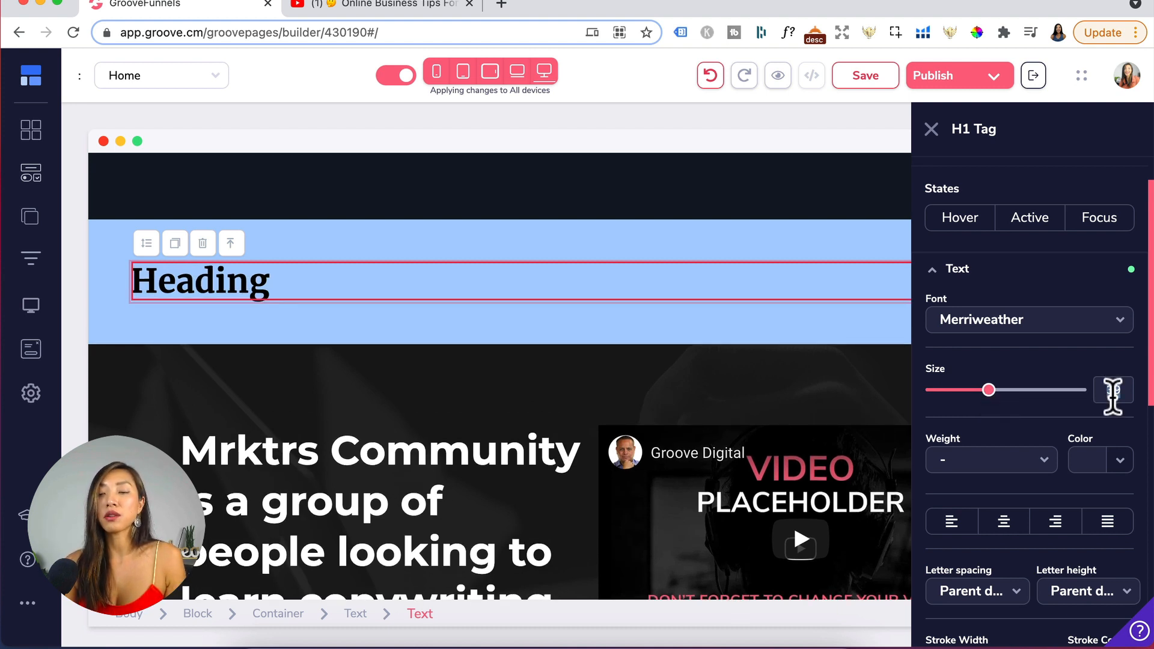
double_click(1112, 389)
text(50)
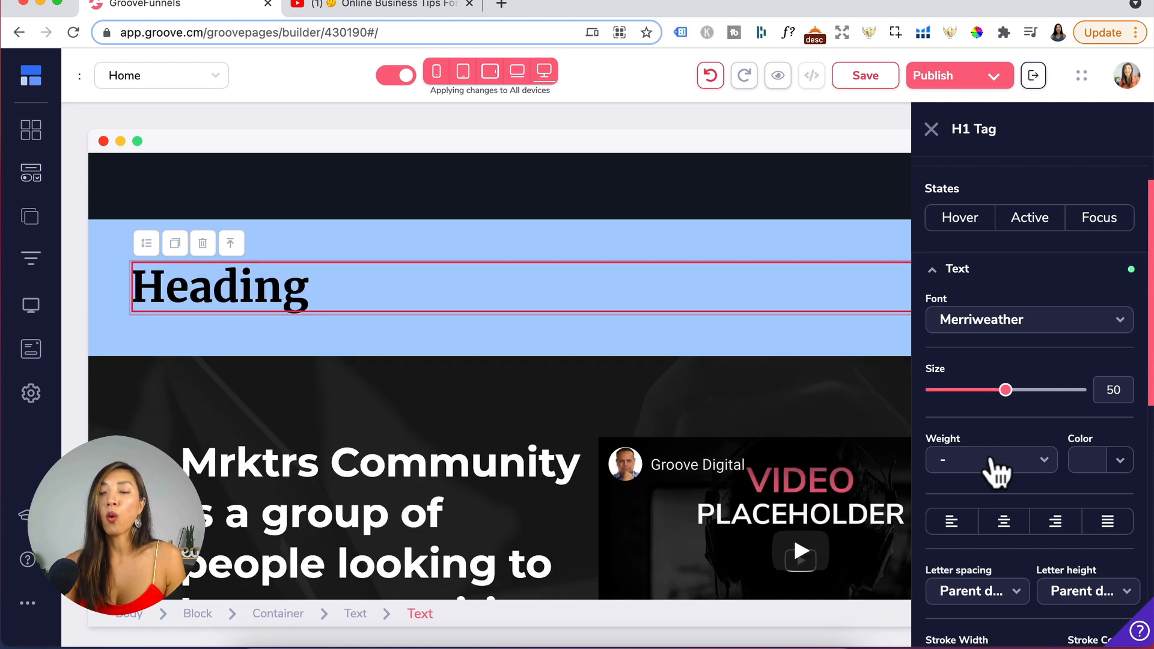
- Set the heading's font weight to Black
click(992, 462)
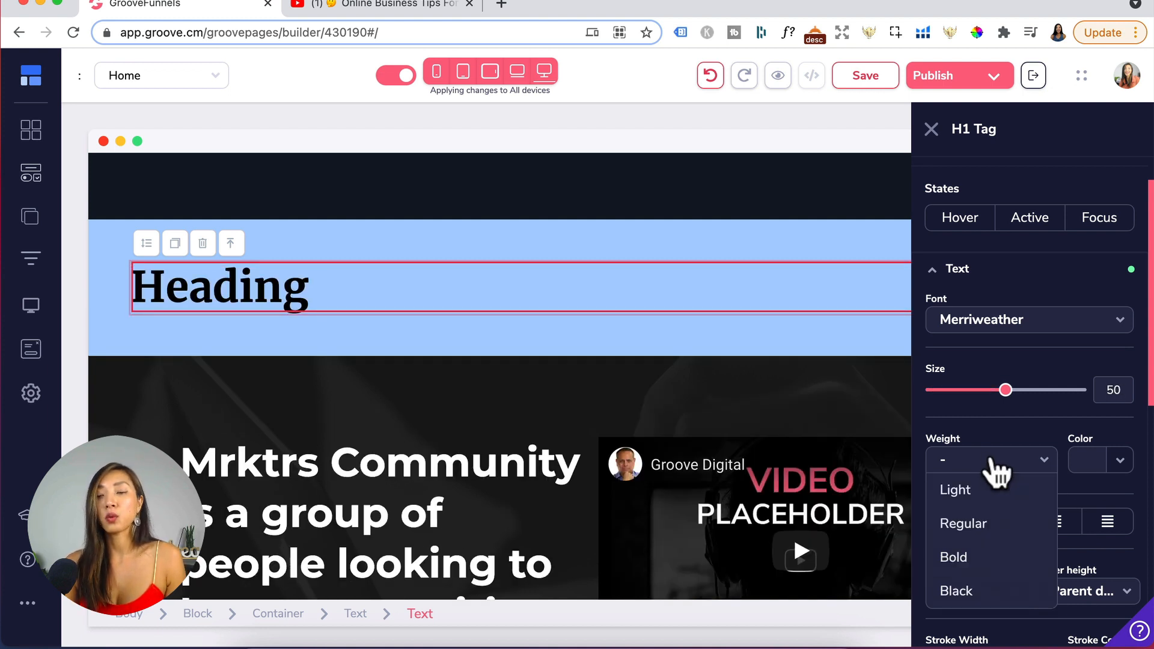
click(962, 488)
click(1004, 464)
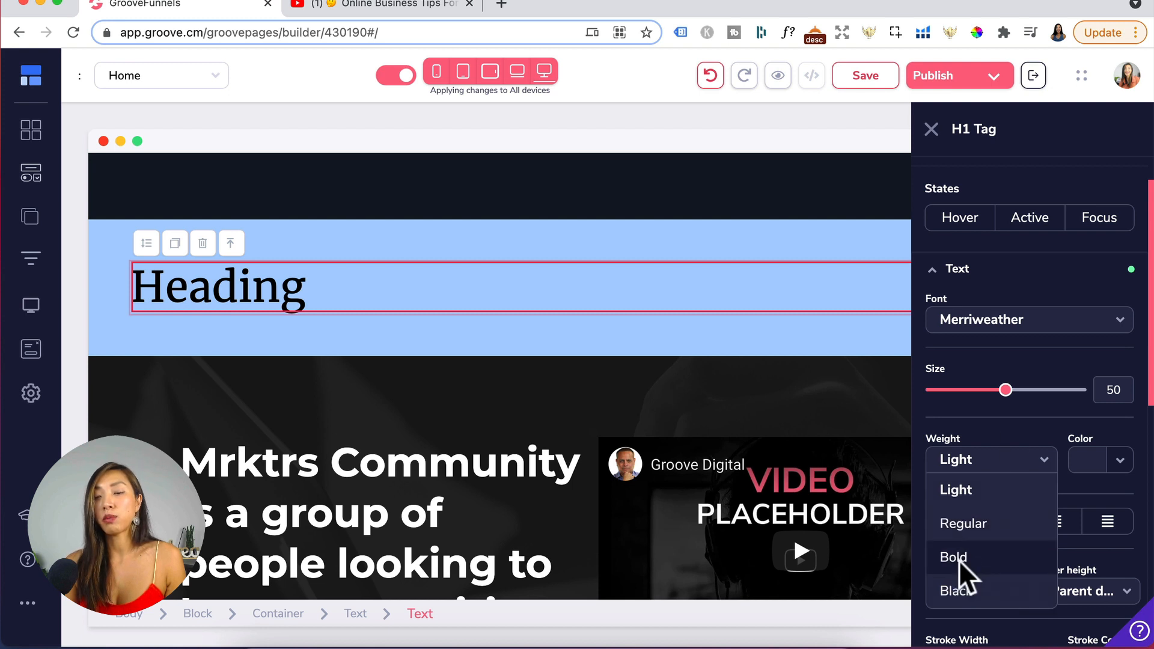
click(966, 590)
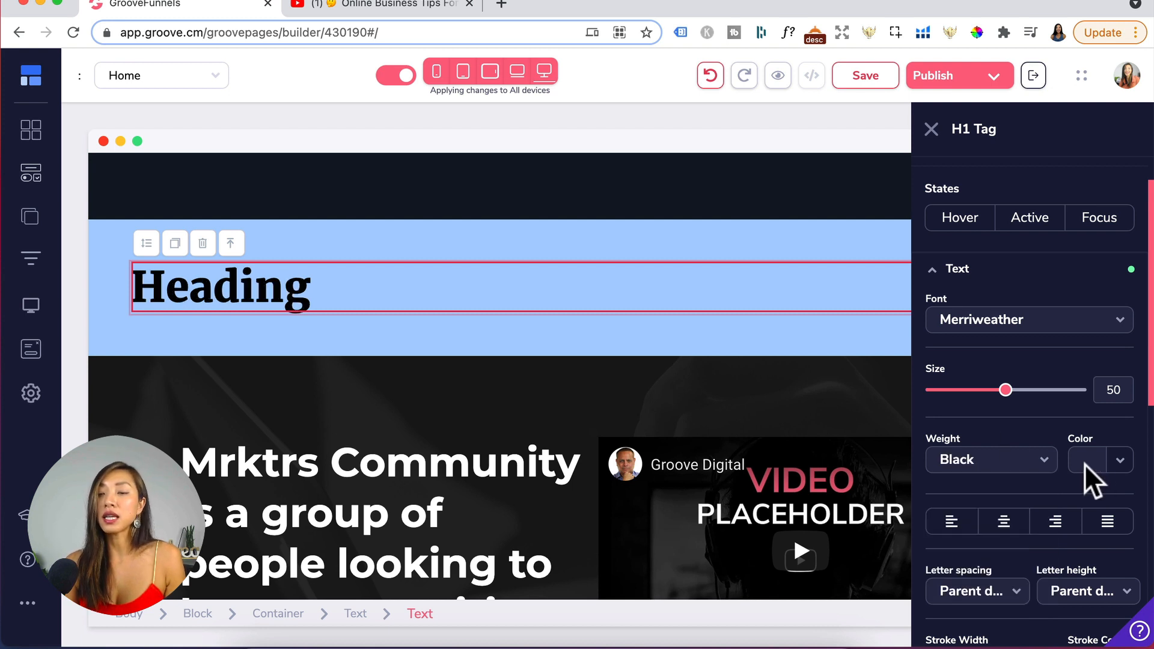
- Set the heading's text color to dark navy #031730
click(1093, 465)
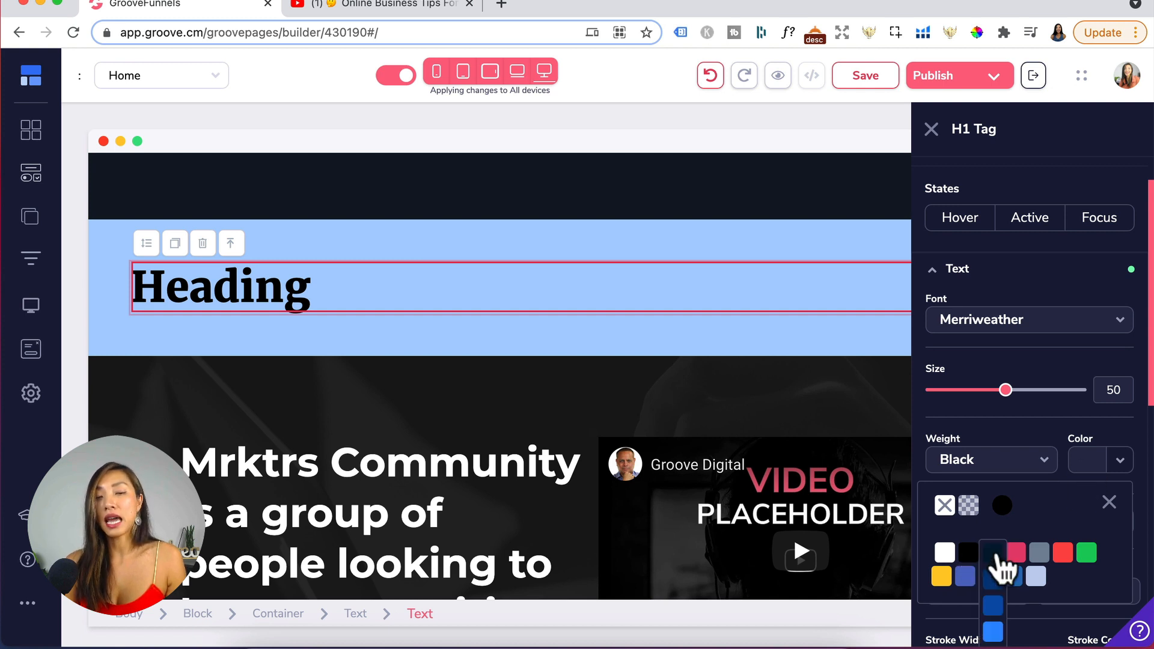
click(995, 556)
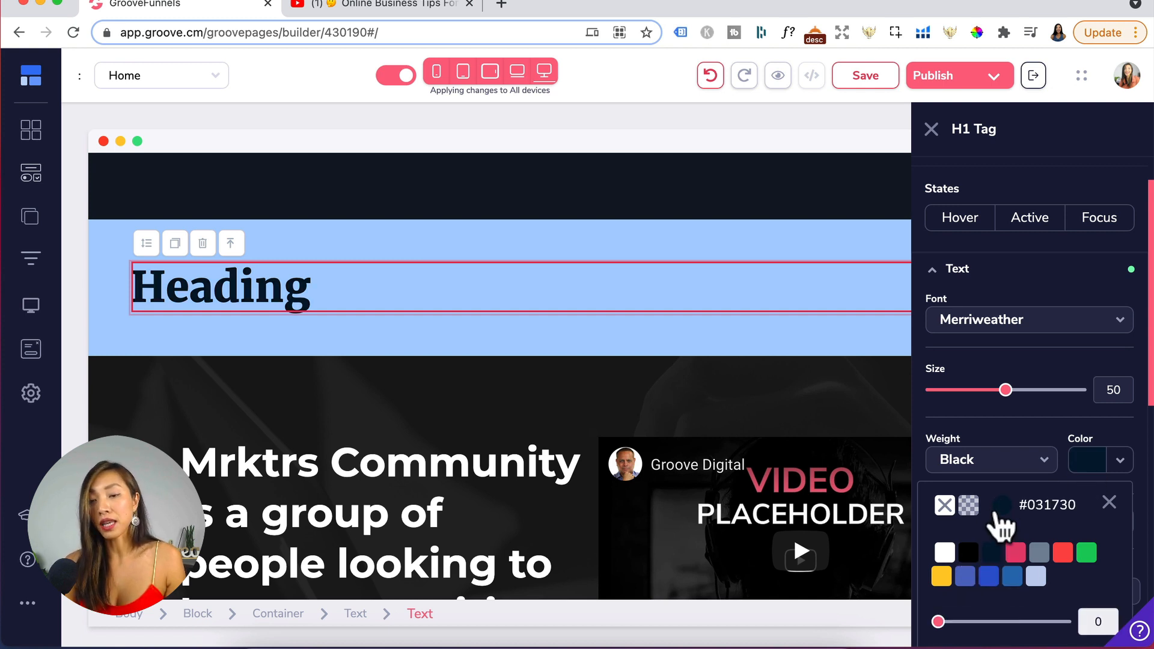
click(999, 511)
scroll(1004, 522, down, 4)
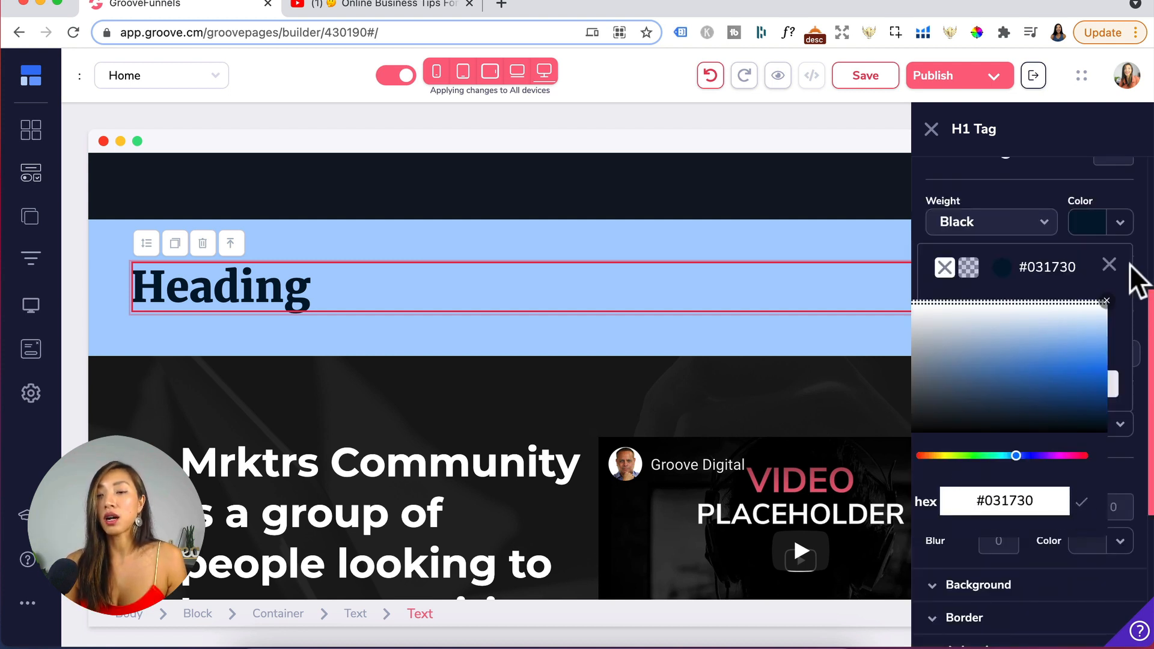
click(1109, 266)
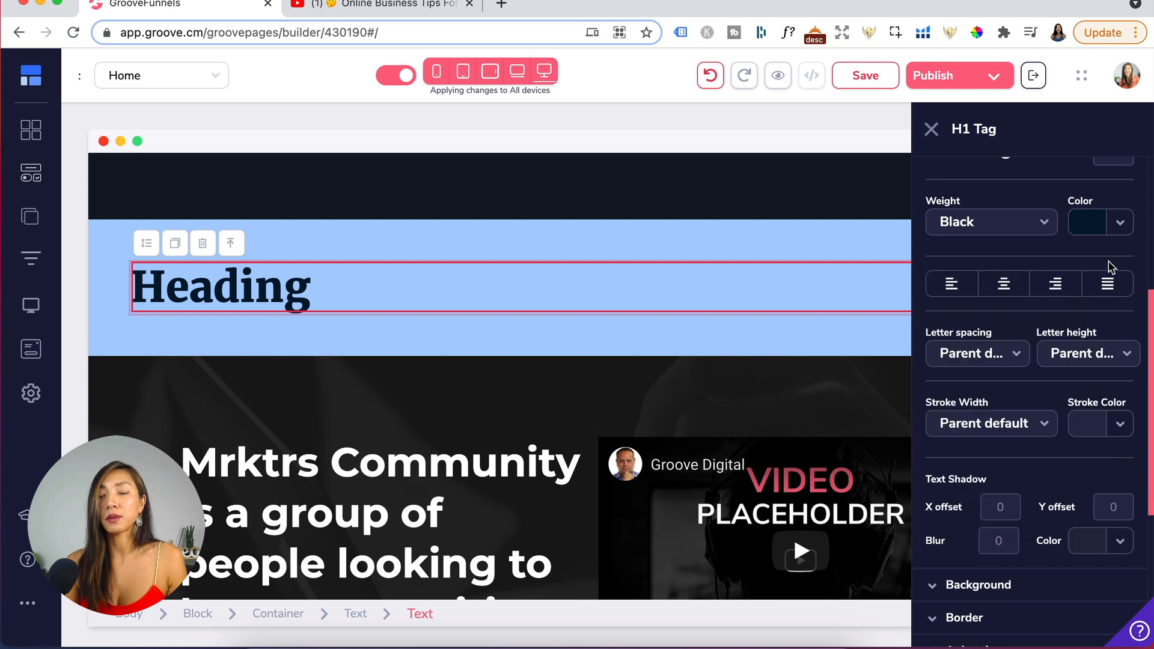
- Set the heading's letter spacing to Wide
click(992, 354)
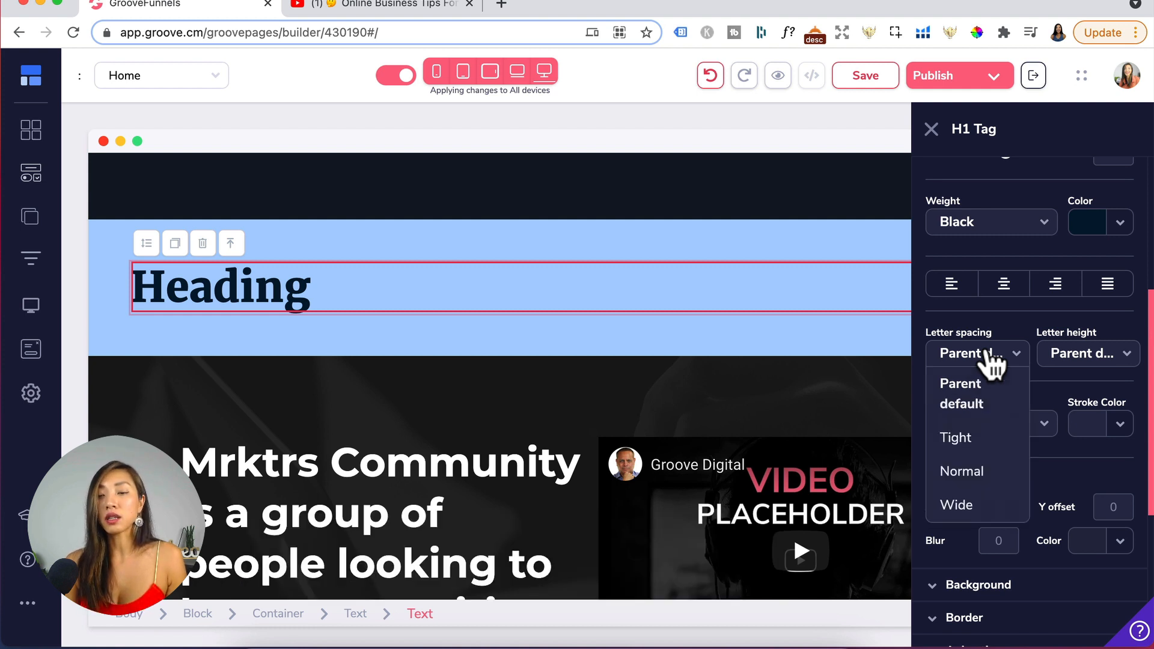
click(959, 506)
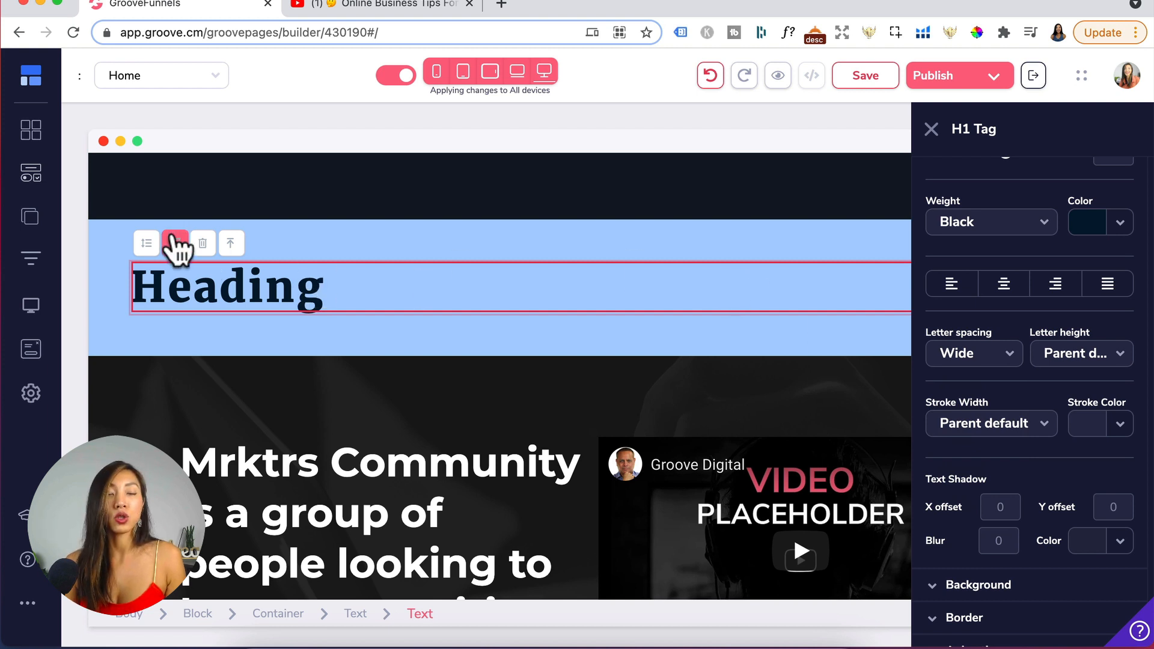
- Duplicate the heading
click(175, 243)
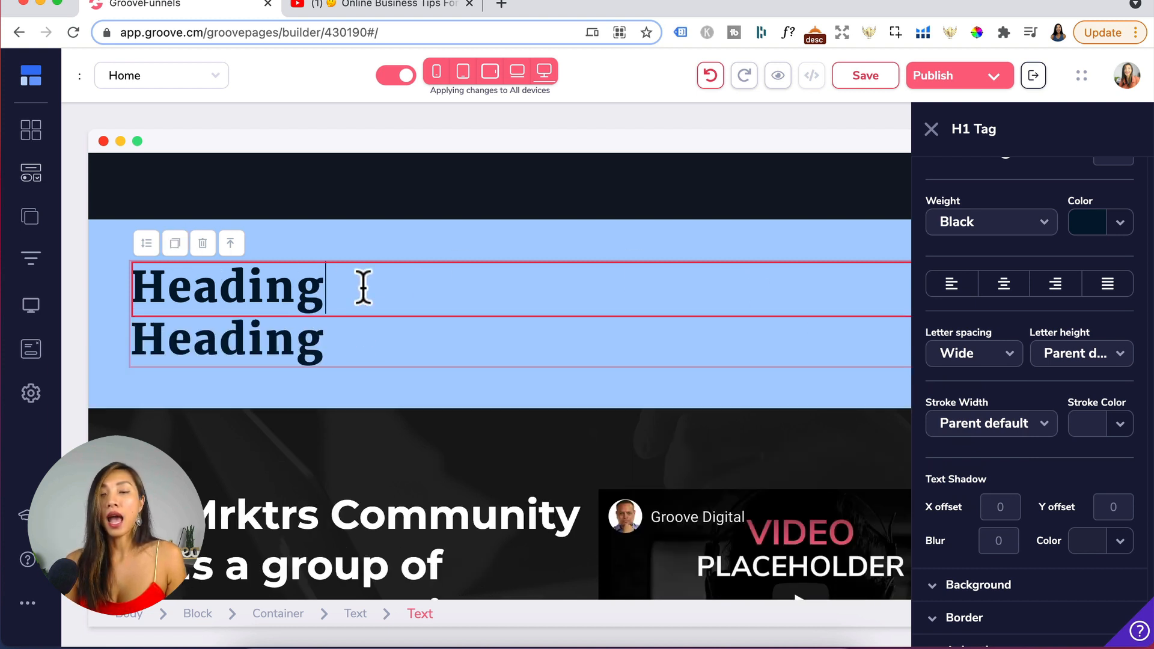
- Set the heading's letter height to Loose
click(1074, 358)
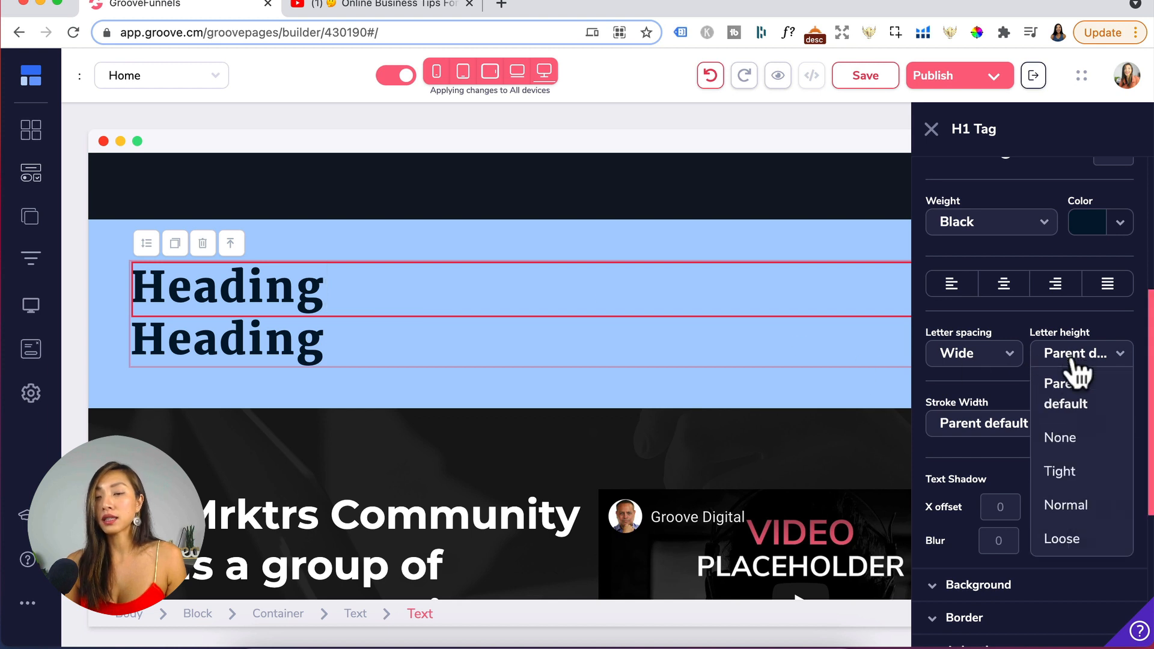
click(1081, 535)
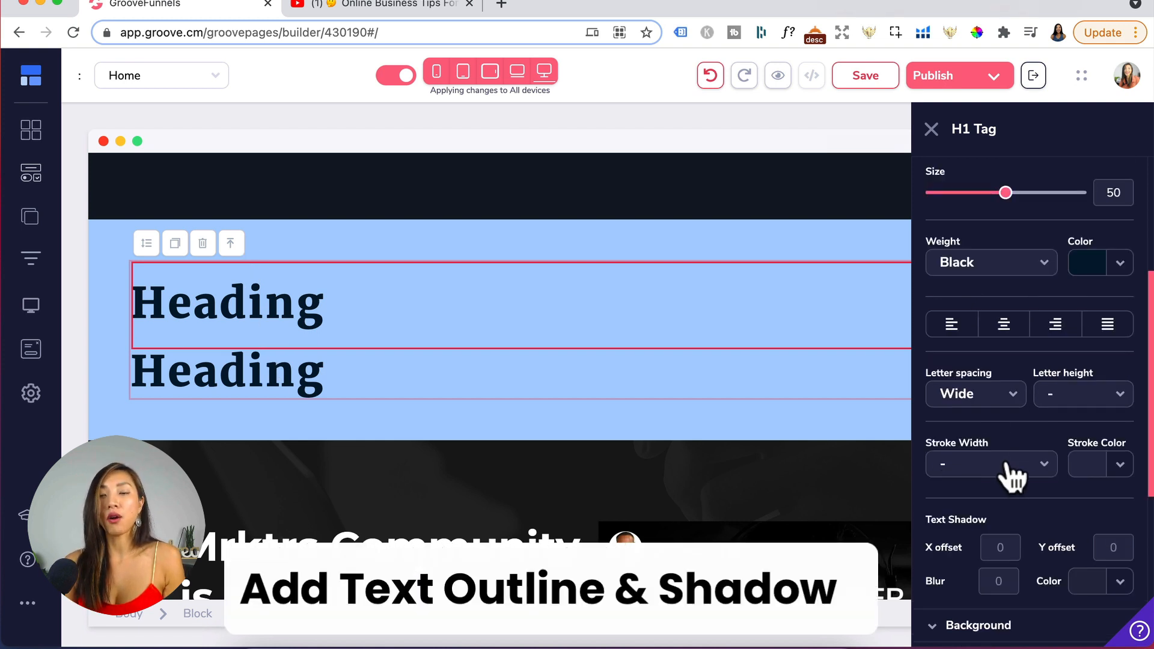
- Give the heading a 1 px white (#FFFFFF) text stroke outline
click(1010, 463)
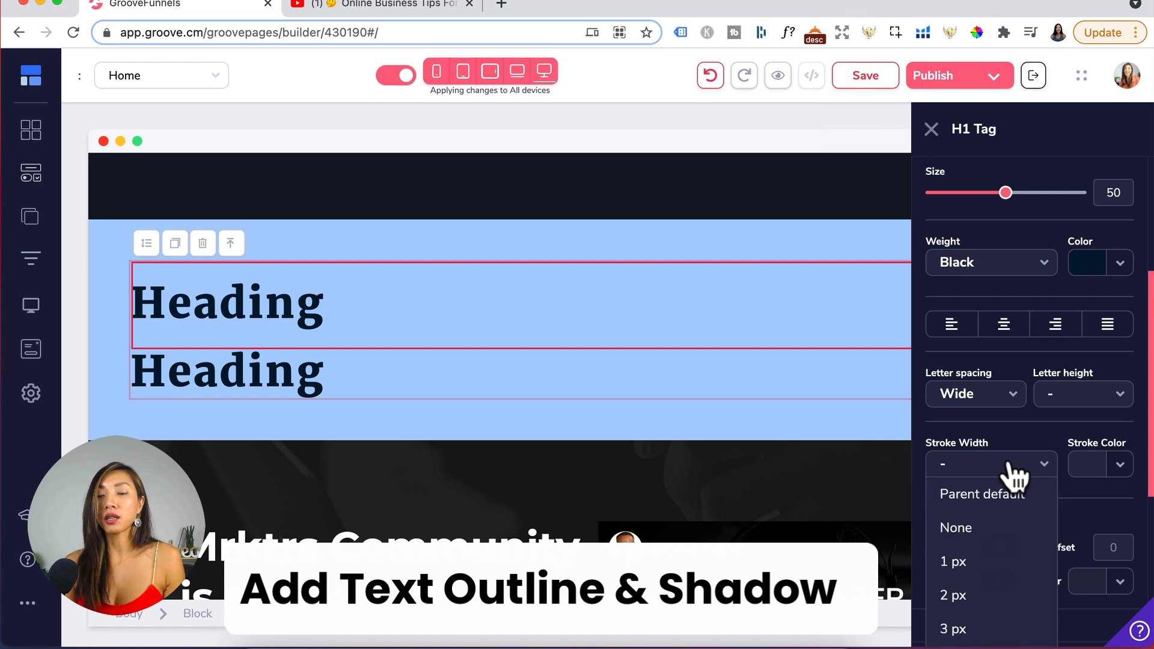
click(974, 561)
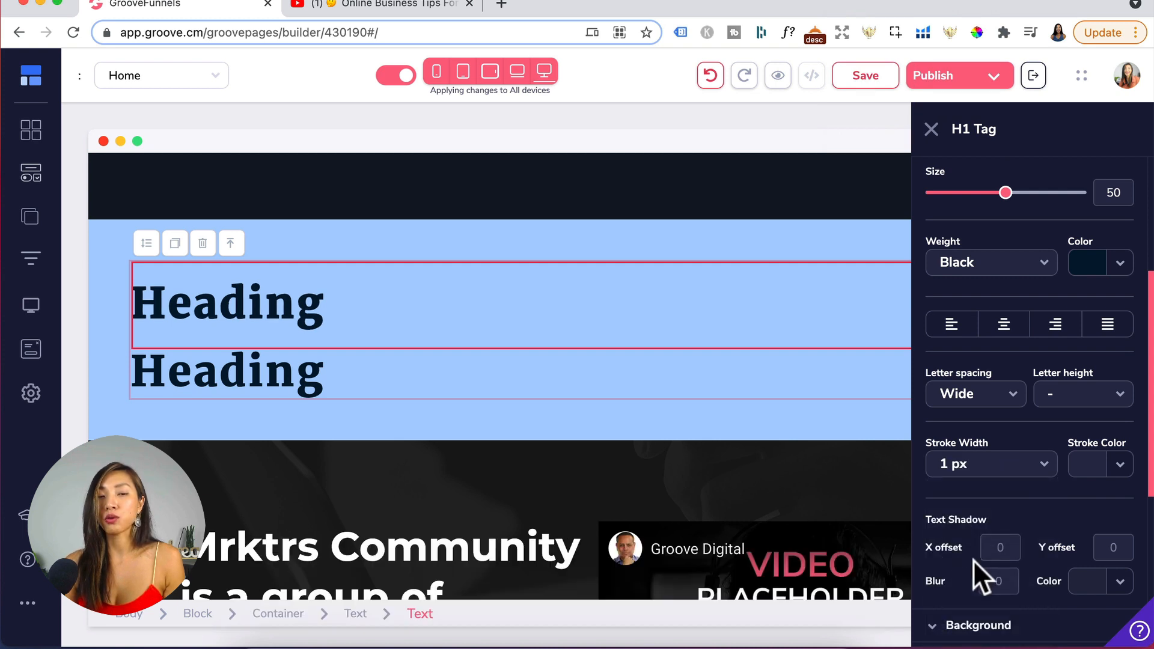
click(1091, 458)
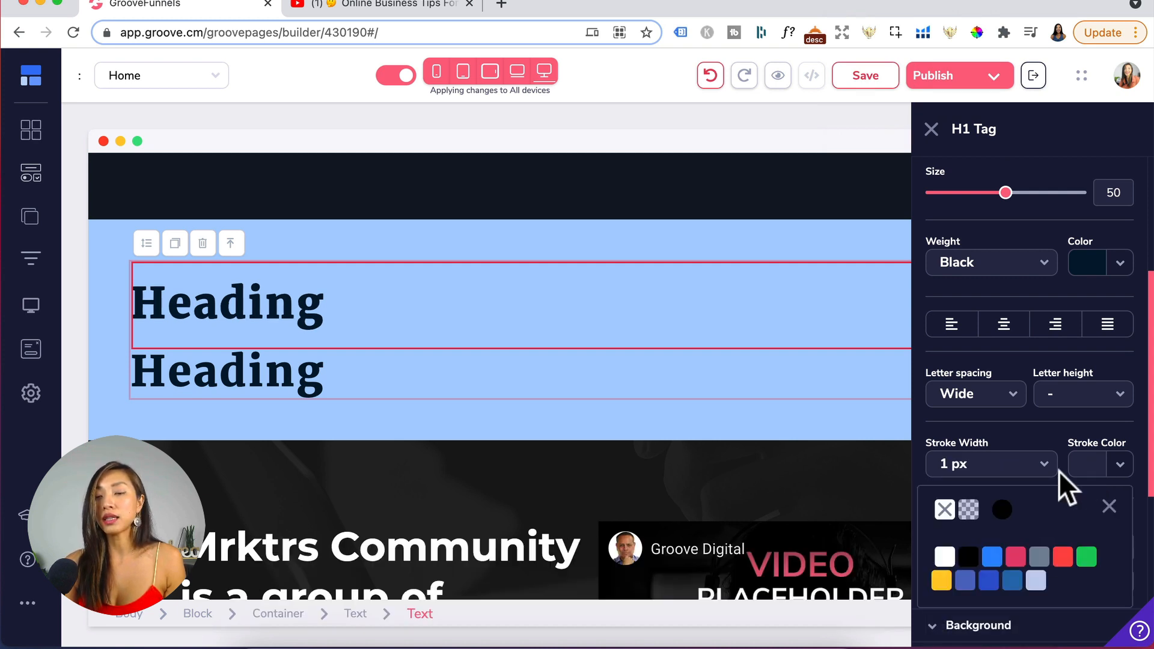
click(944, 556)
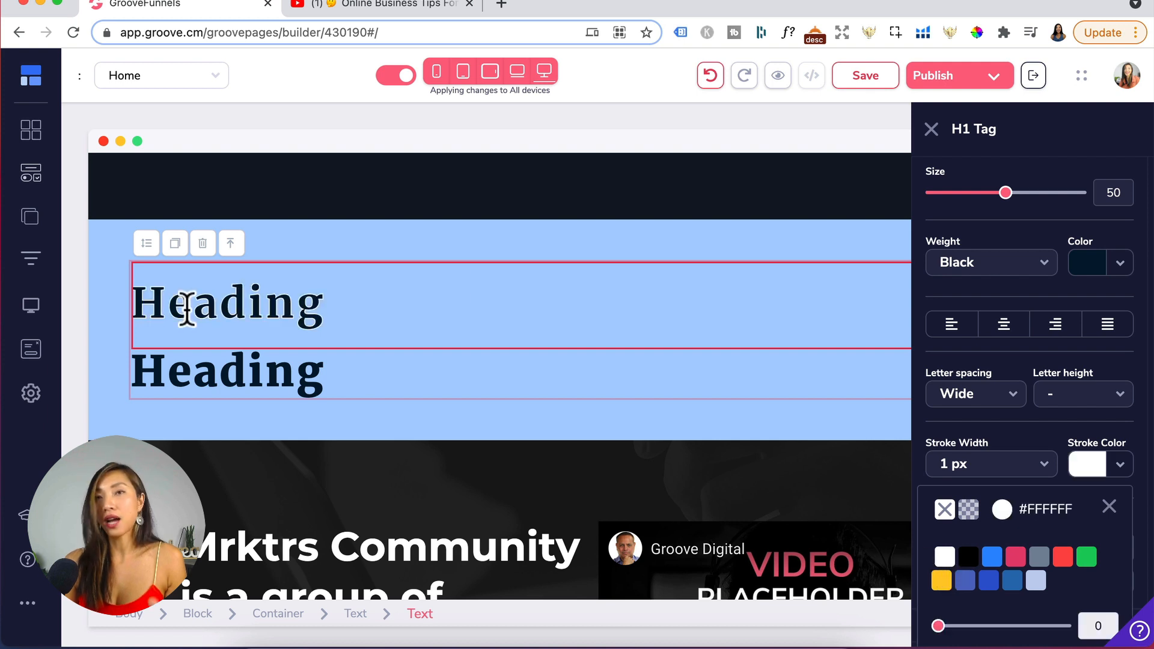
- Color the word GroovePages in the heading red and center-align the heading text
scroll(950, 417, down, 3)
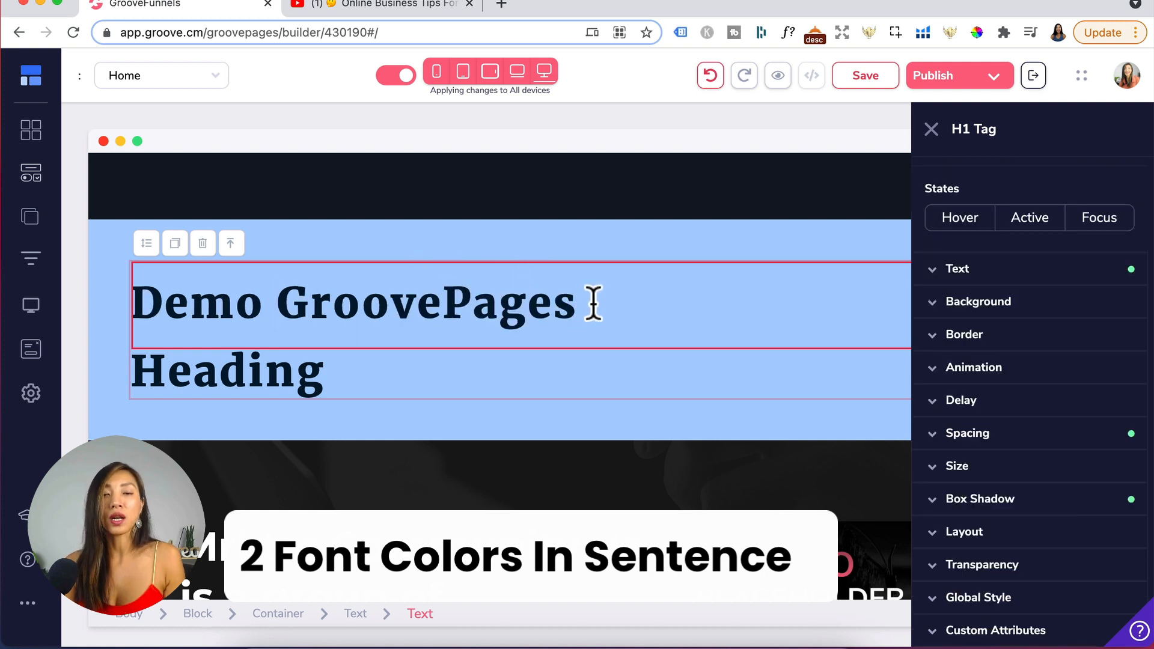
drag(594, 304, 285, 301)
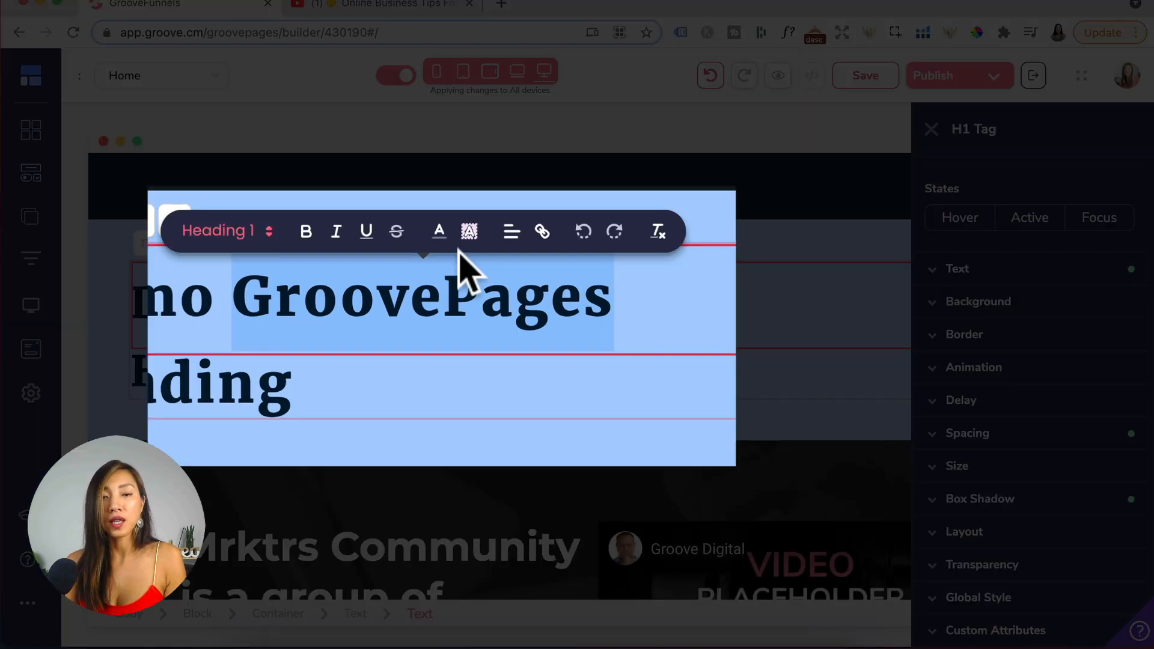
click(439, 239)
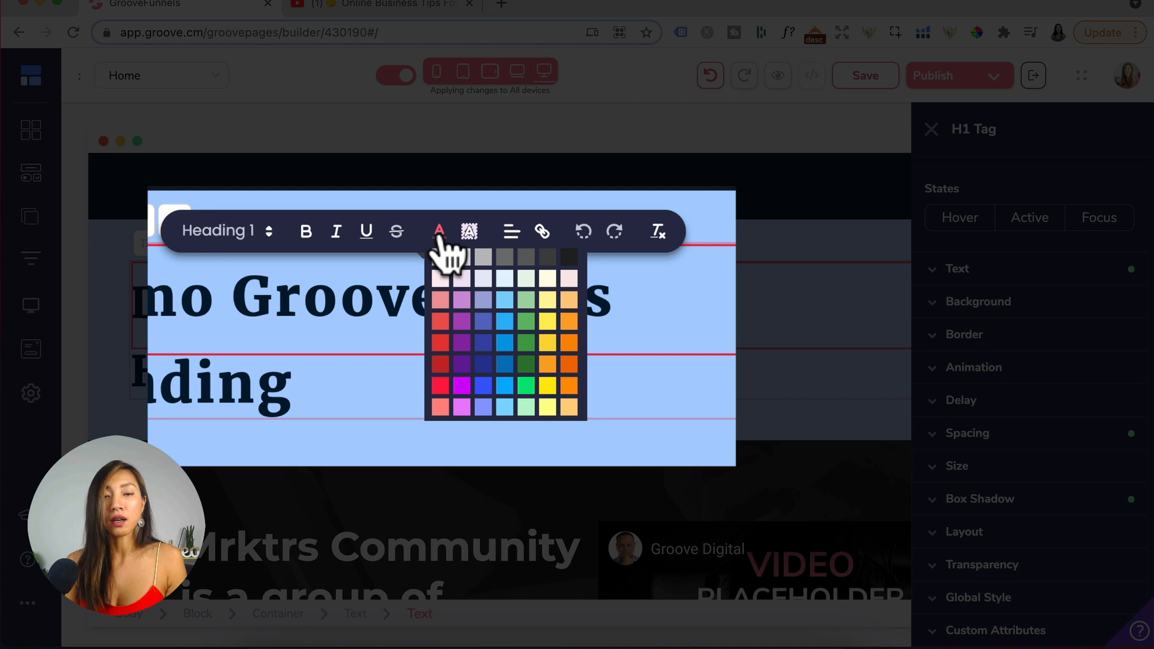
click(437, 377)
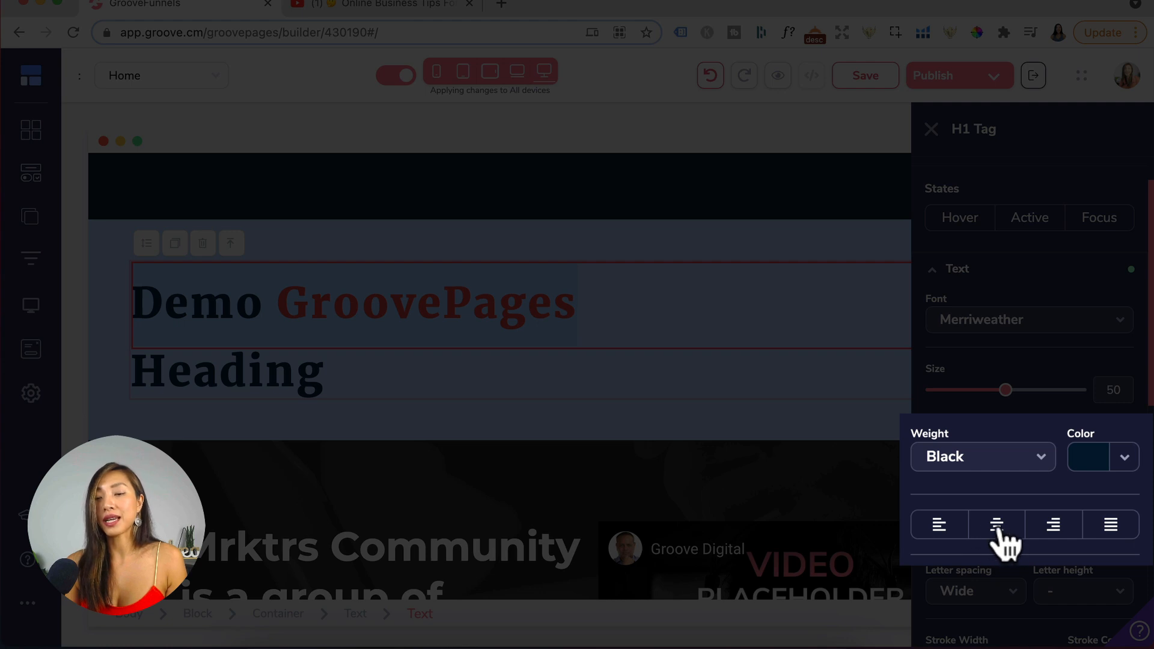
click(1001, 521)
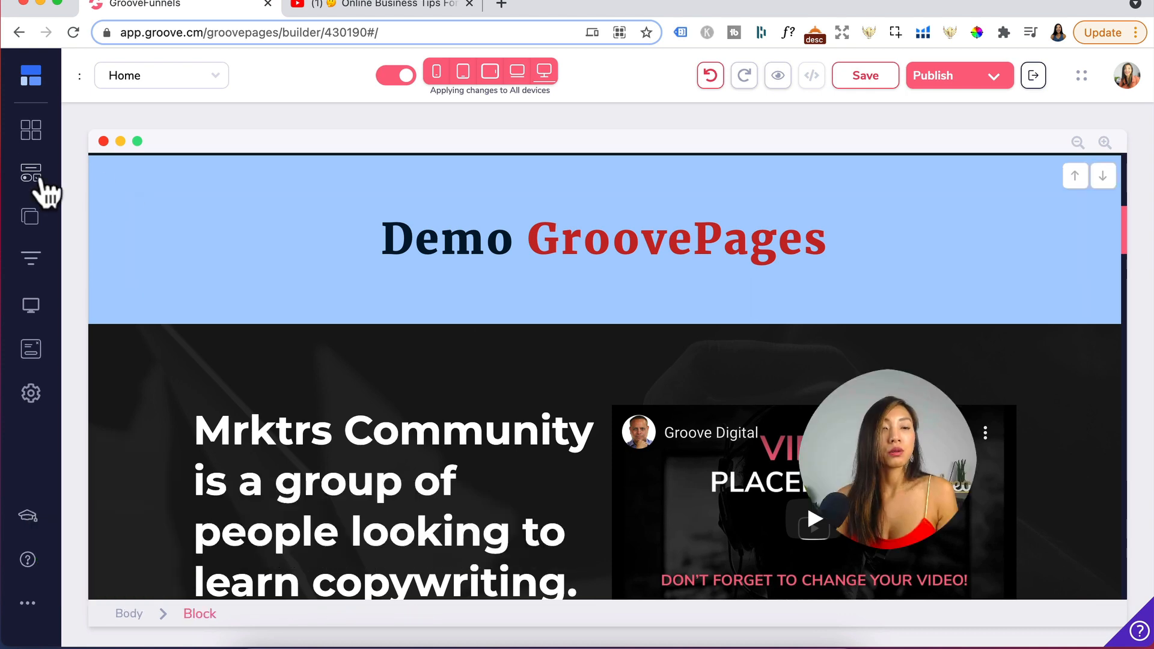
- Add an Image element from the Media elements into the heading section below the title
click(38, 180)
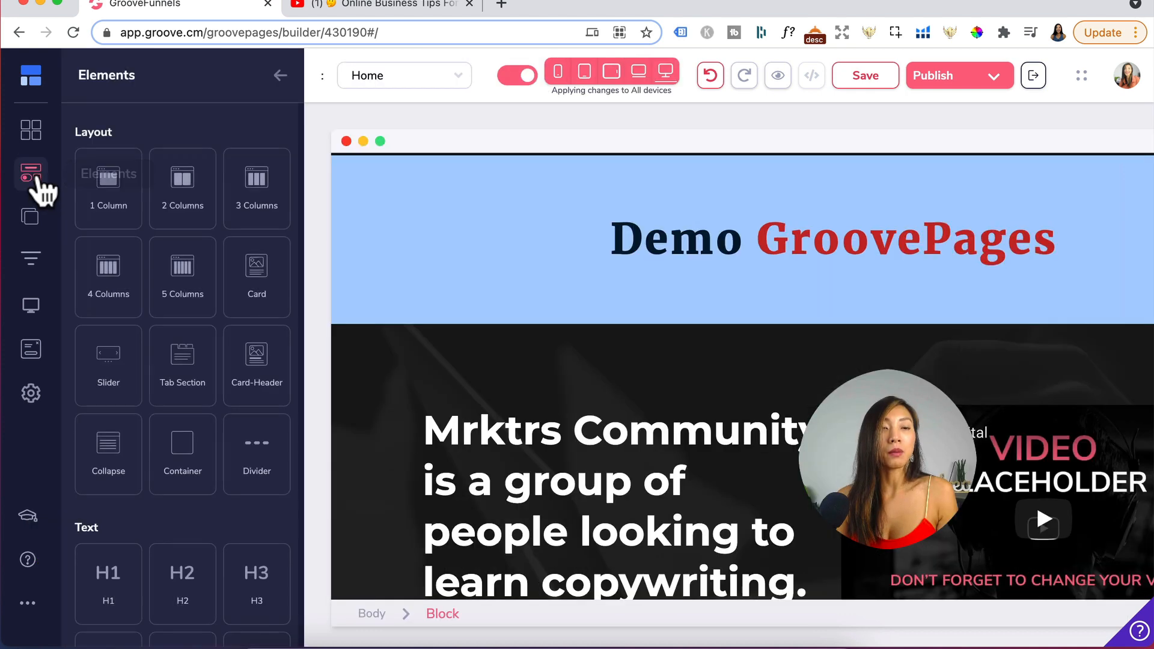
scroll(180, 515, down, 4)
scroll(180, 515, down, 8)
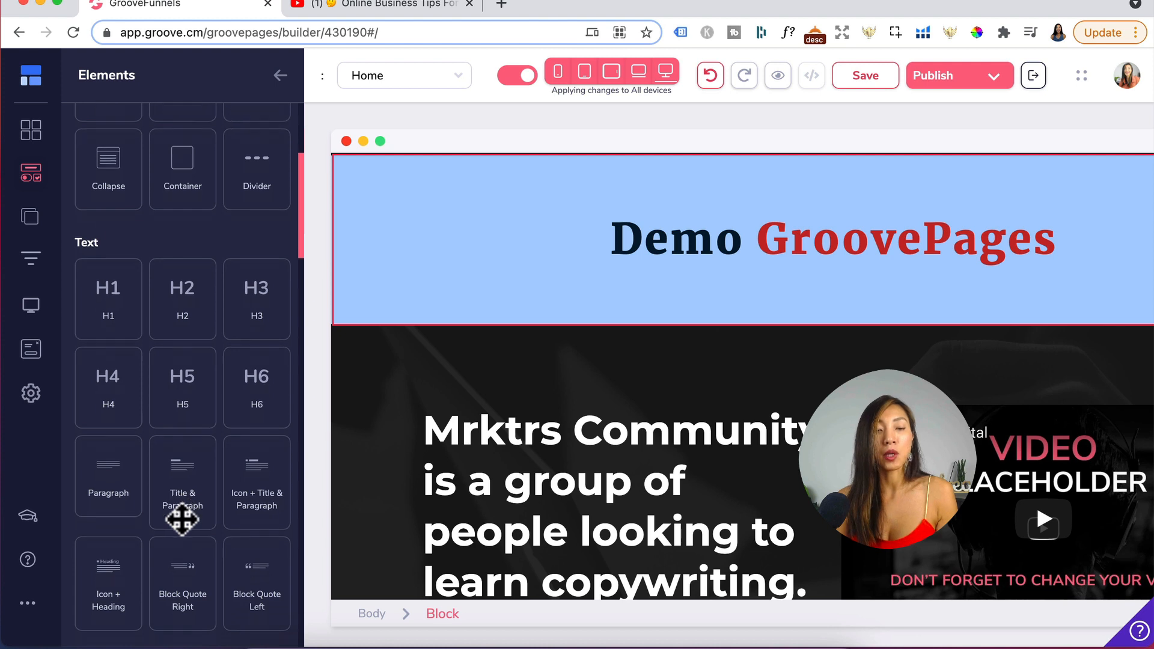
scroll(182, 520, down, 4)
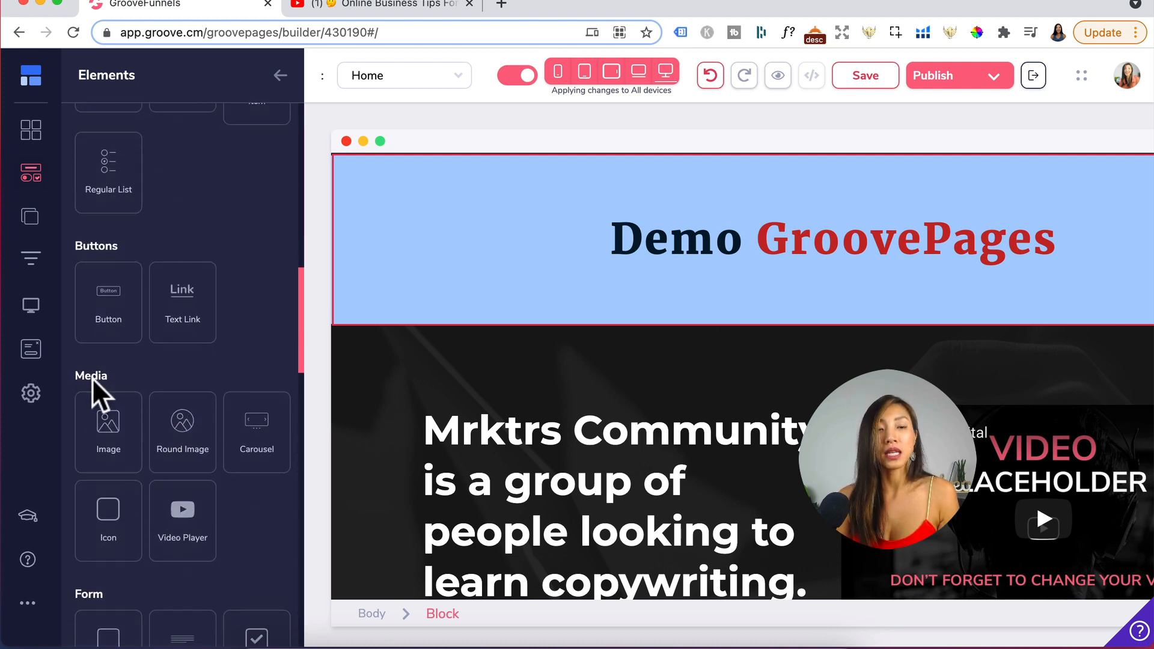
drag(129, 417, 784, 268)
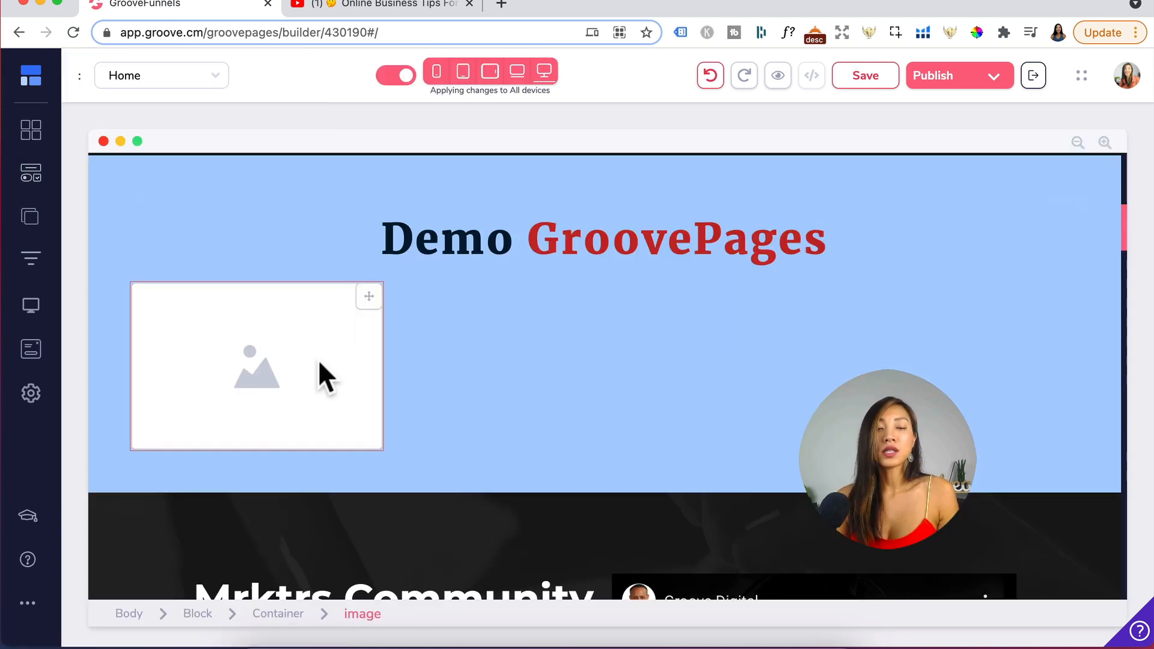
- Choose the headshot photo from the image library for the image, resized to 800 px wide
click(319, 360)
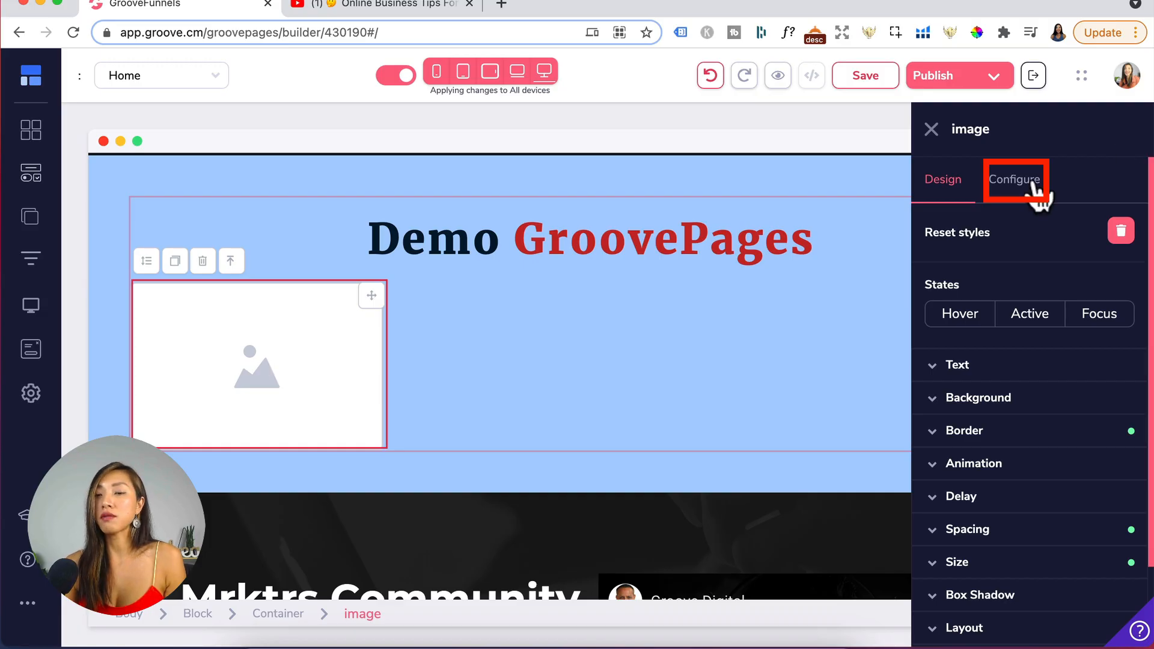
click(1032, 184)
click(1016, 321)
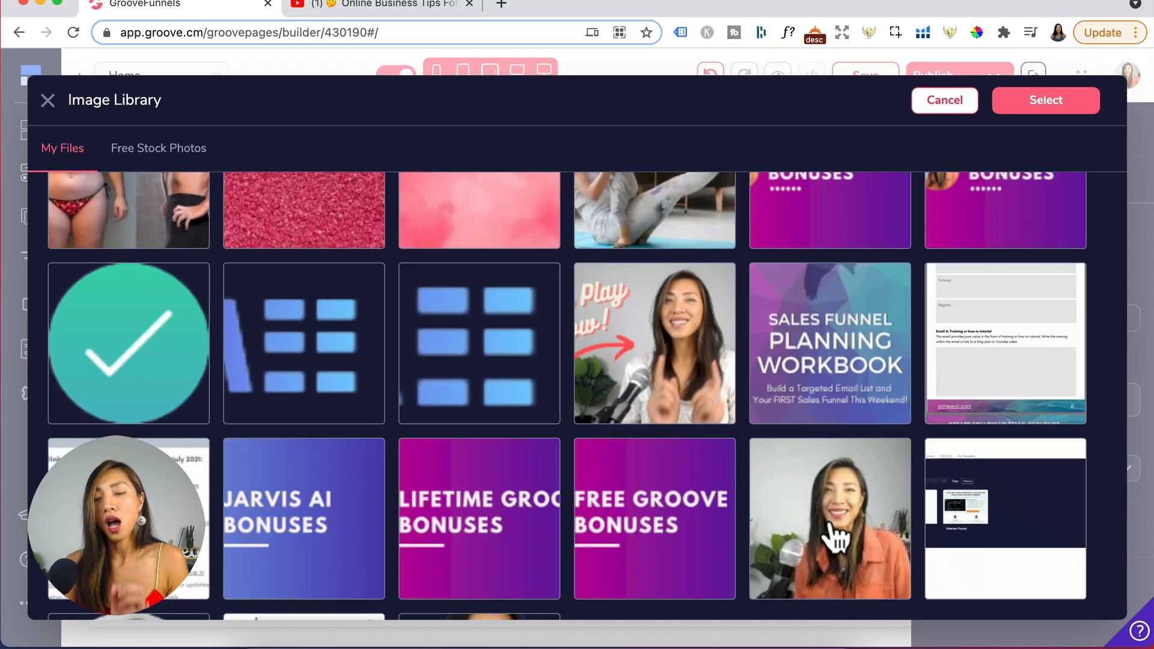
click(830, 531)
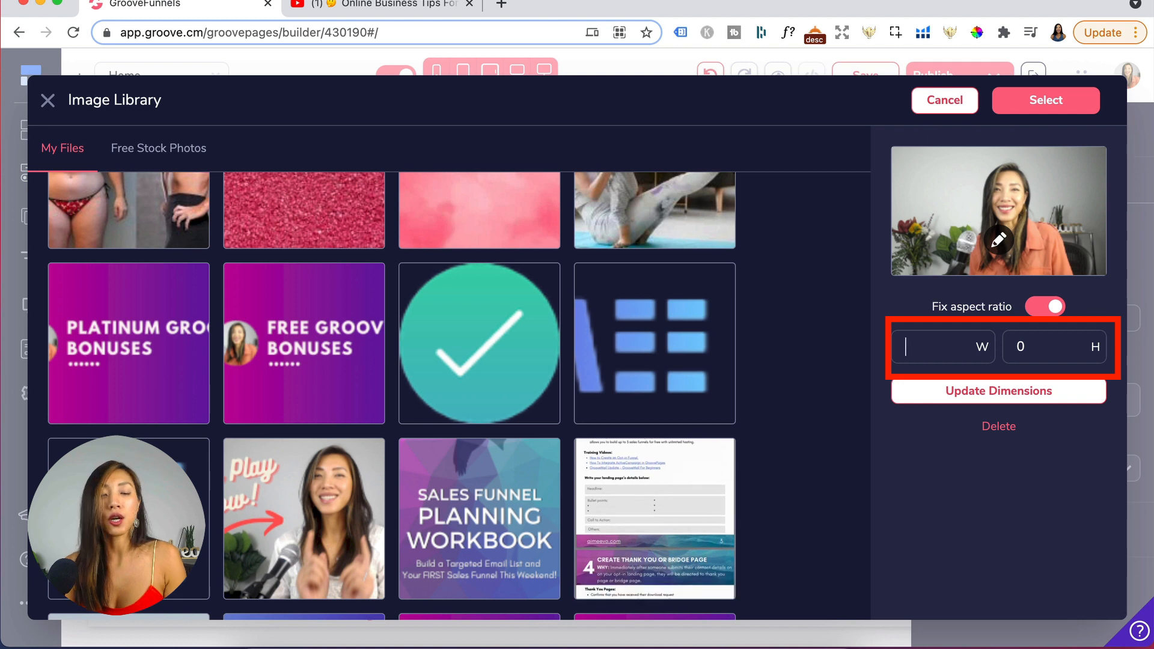
text(800)
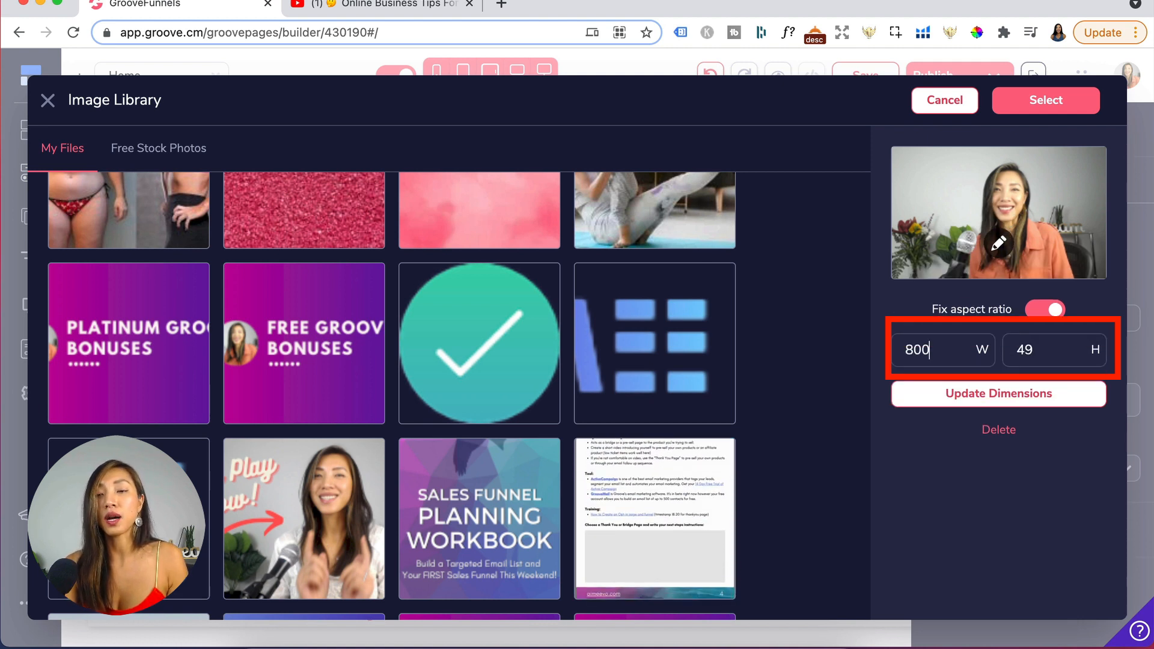
click(972, 400)
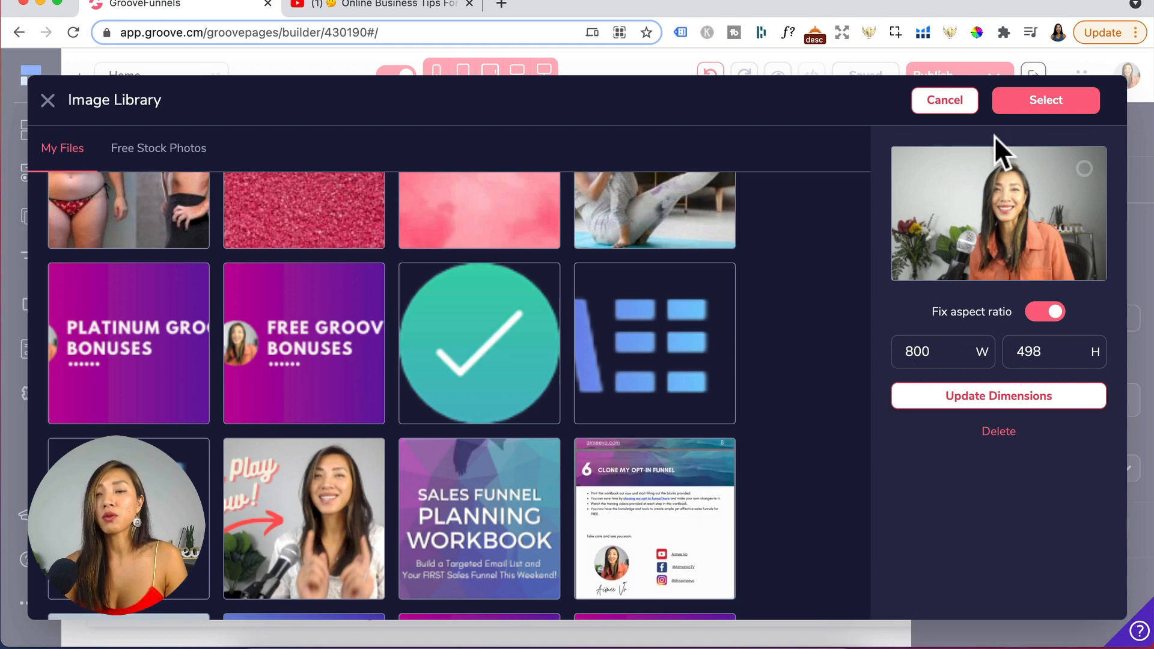
click(1035, 108)
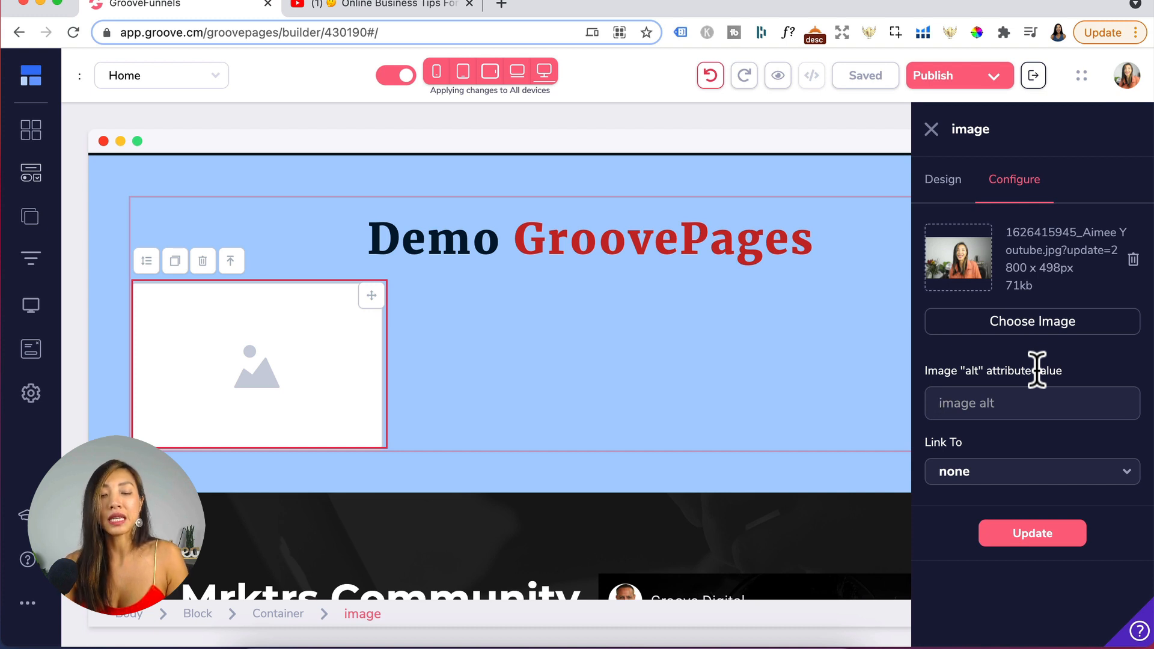
- Set the image's alt text to the creator's name, leave its link at none, and apply the update
text(Aimee Vo)
click(993, 474)
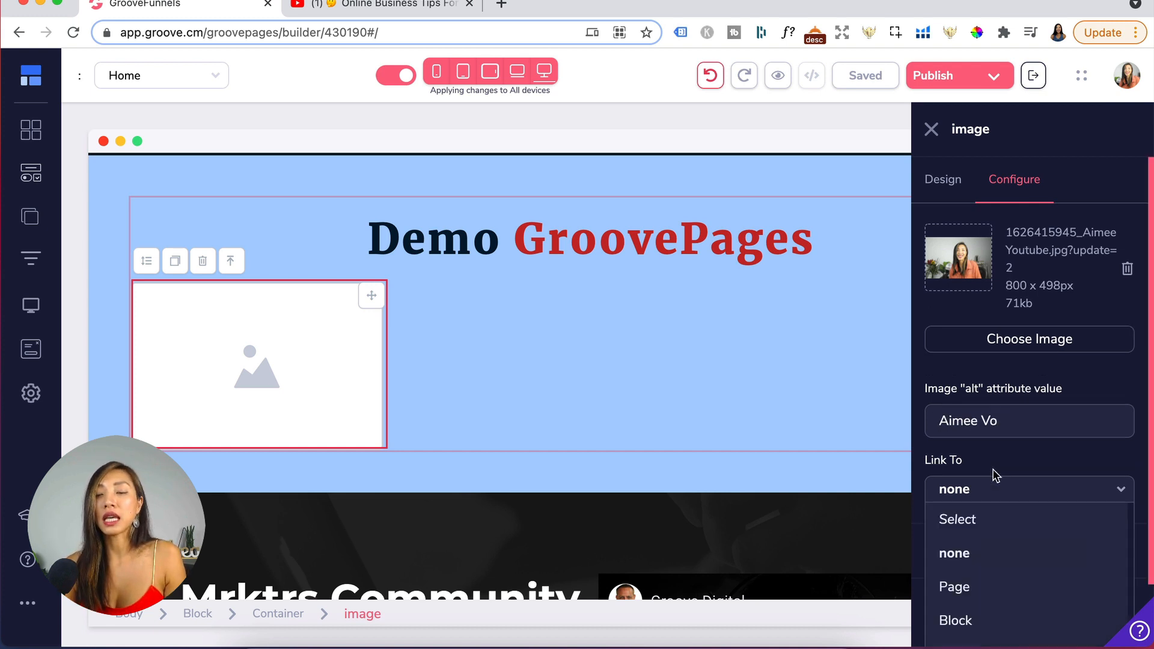
click(968, 586)
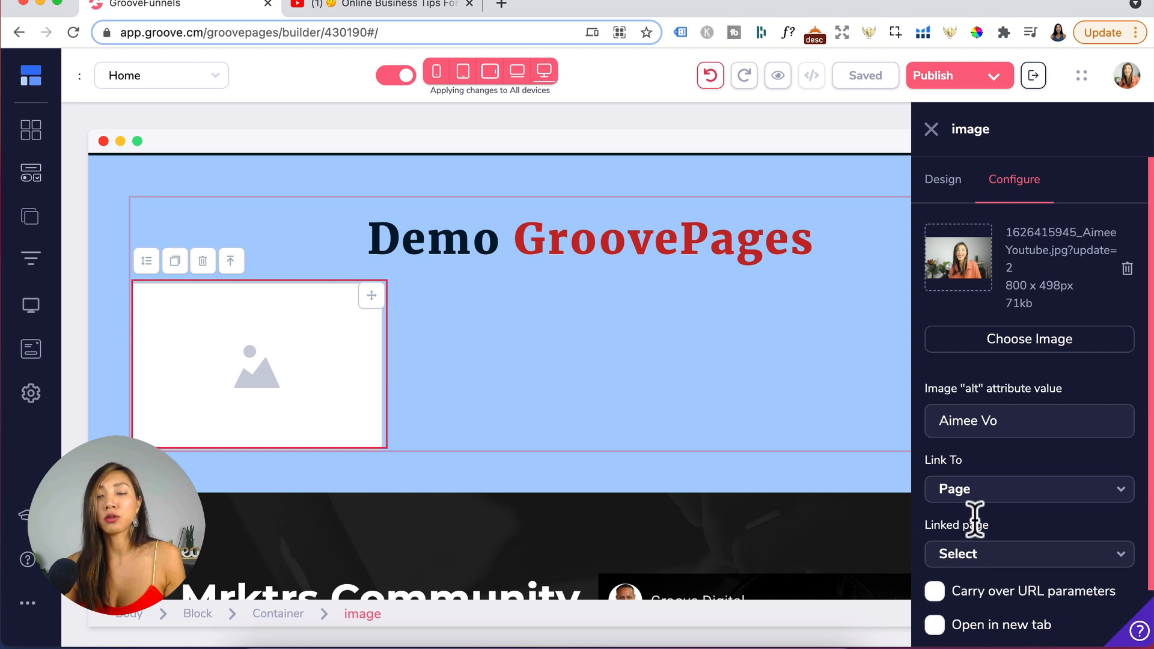
click(1029, 554)
scroll(1033, 575, down, 1)
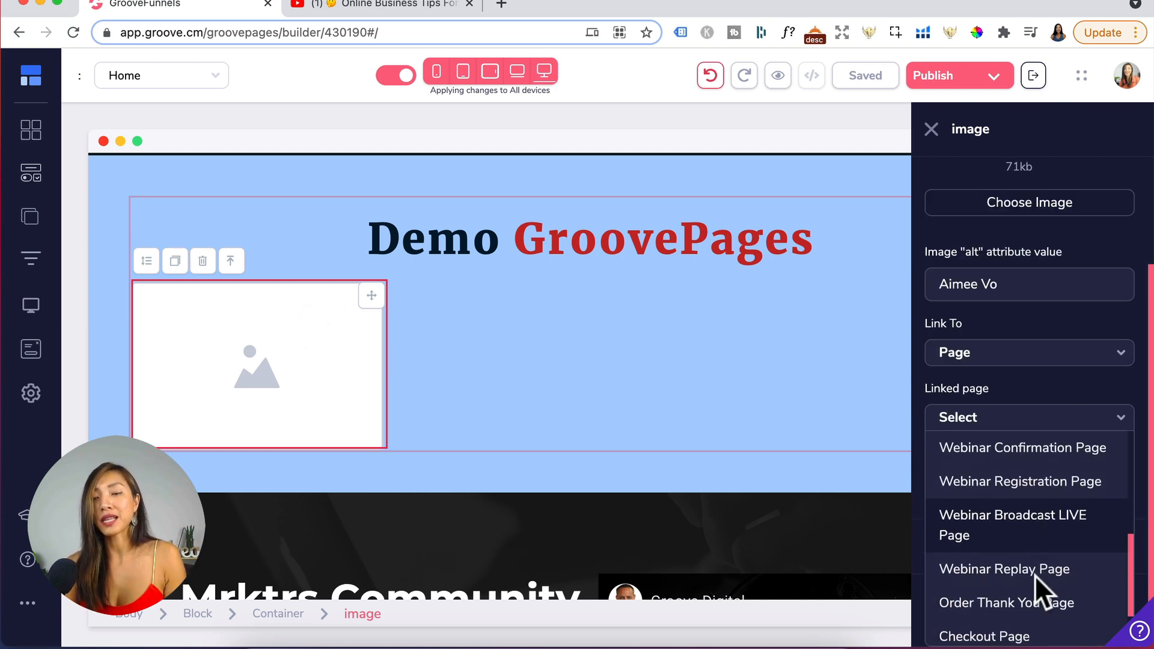
scroll(1024, 547, up, 1)
click(958, 402)
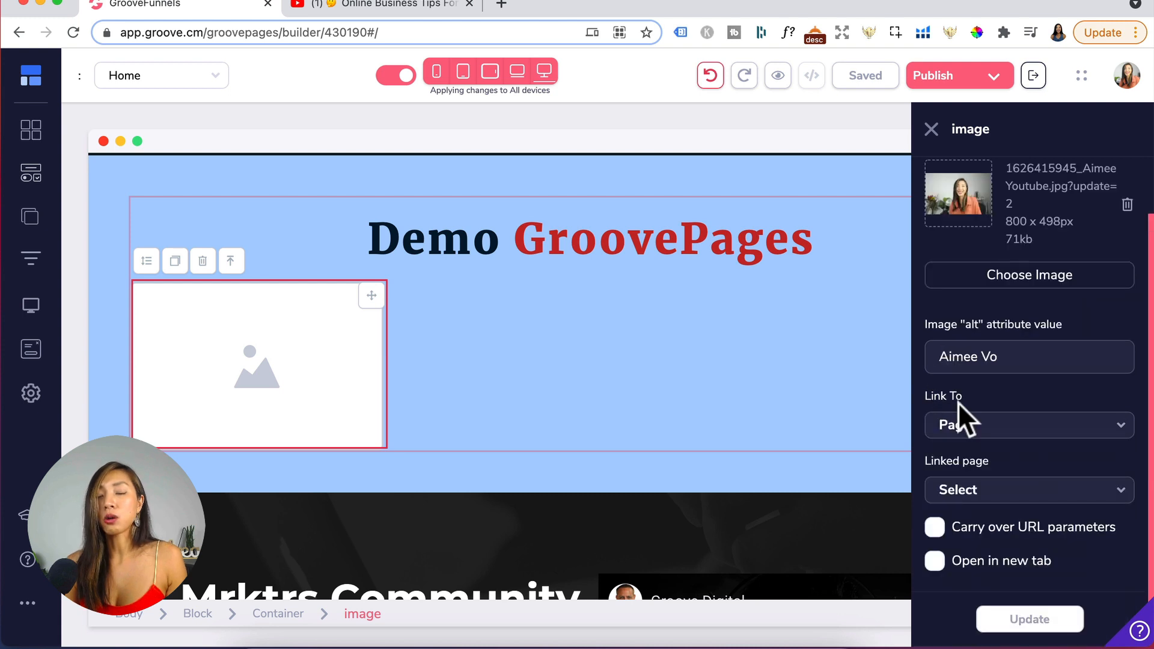
click(1027, 430)
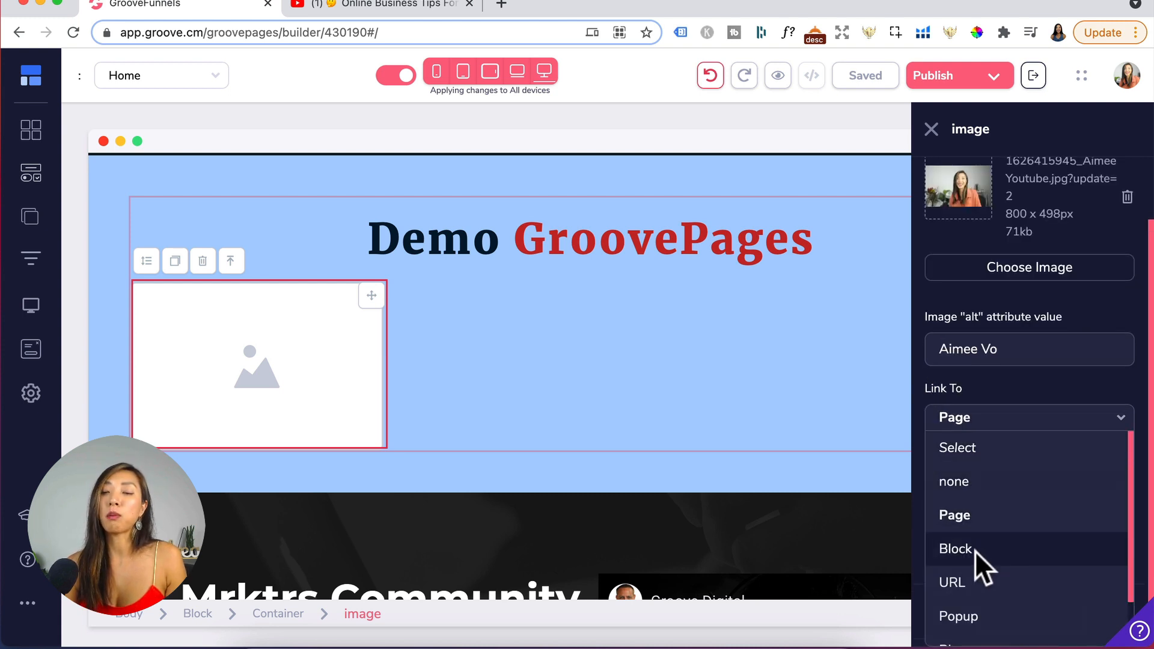
scroll(964, 586, down, 2)
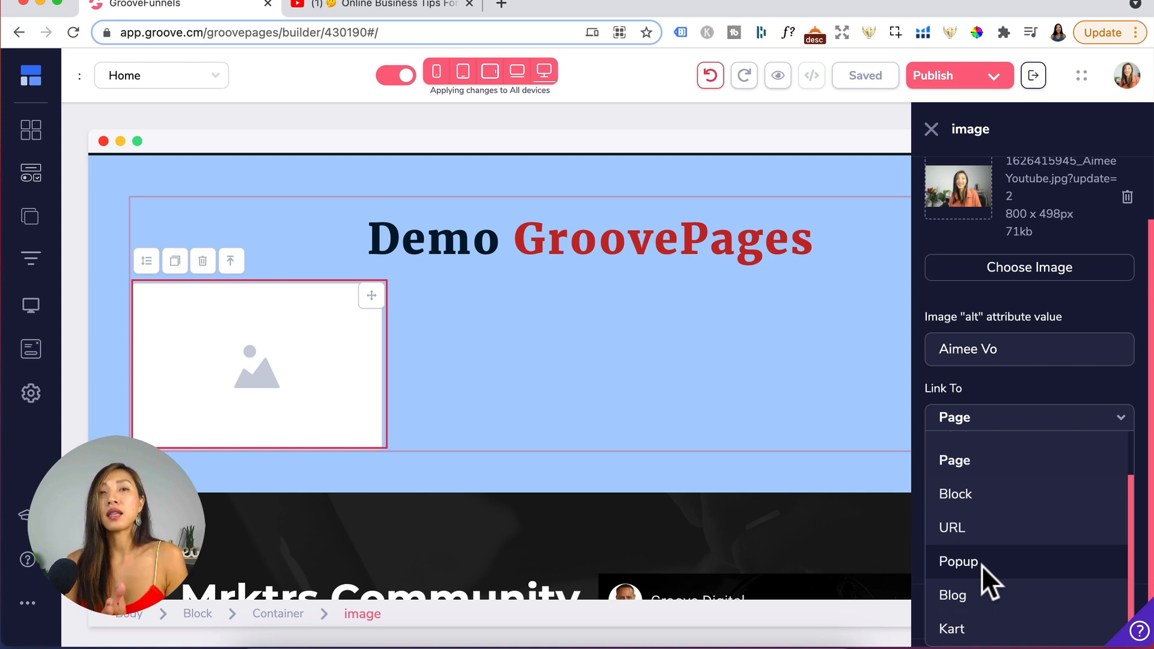
click(1043, 424)
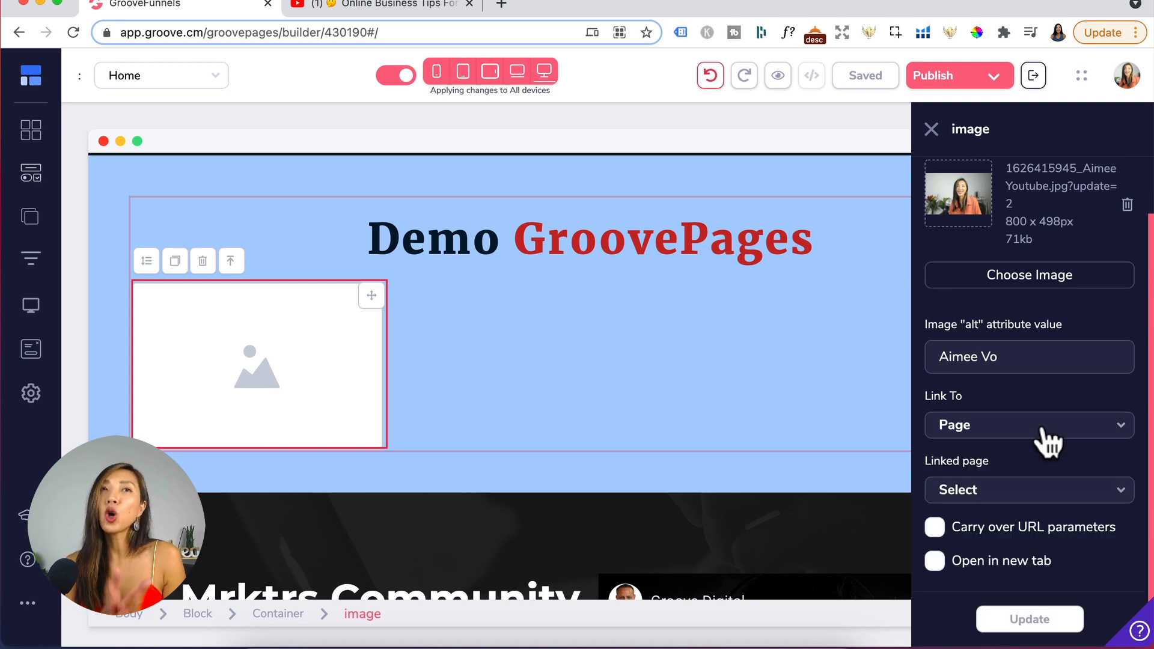
click(1046, 427)
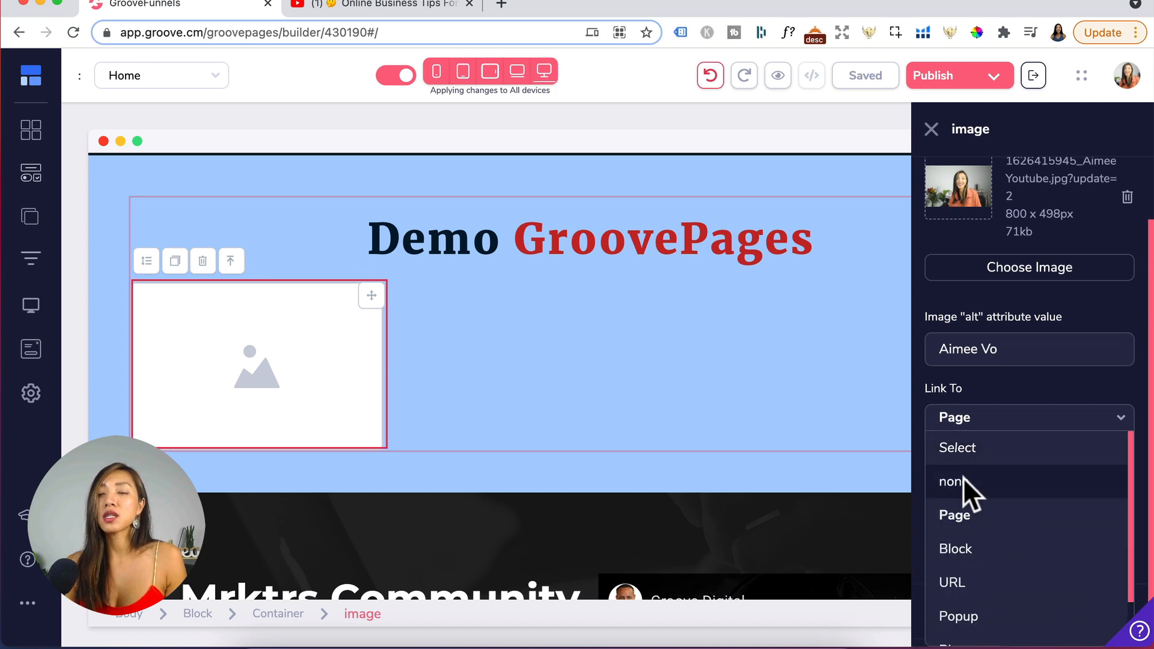
click(963, 477)
click(1030, 537)
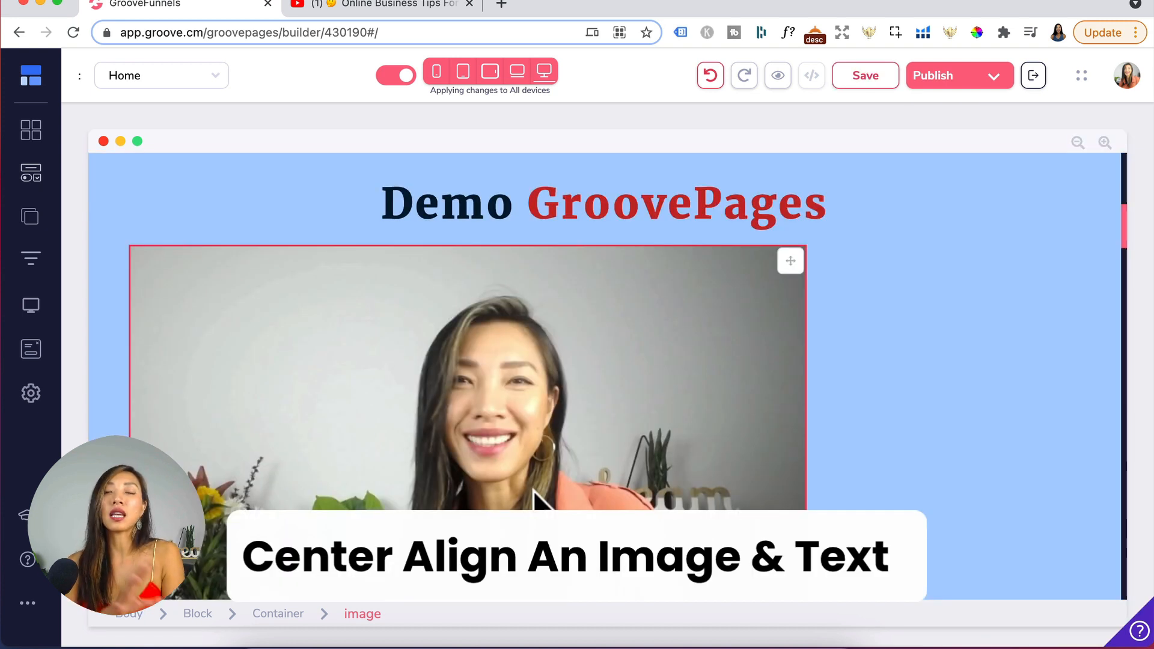
- Select the image's container and set its layout direction to Vertical
click(903, 297)
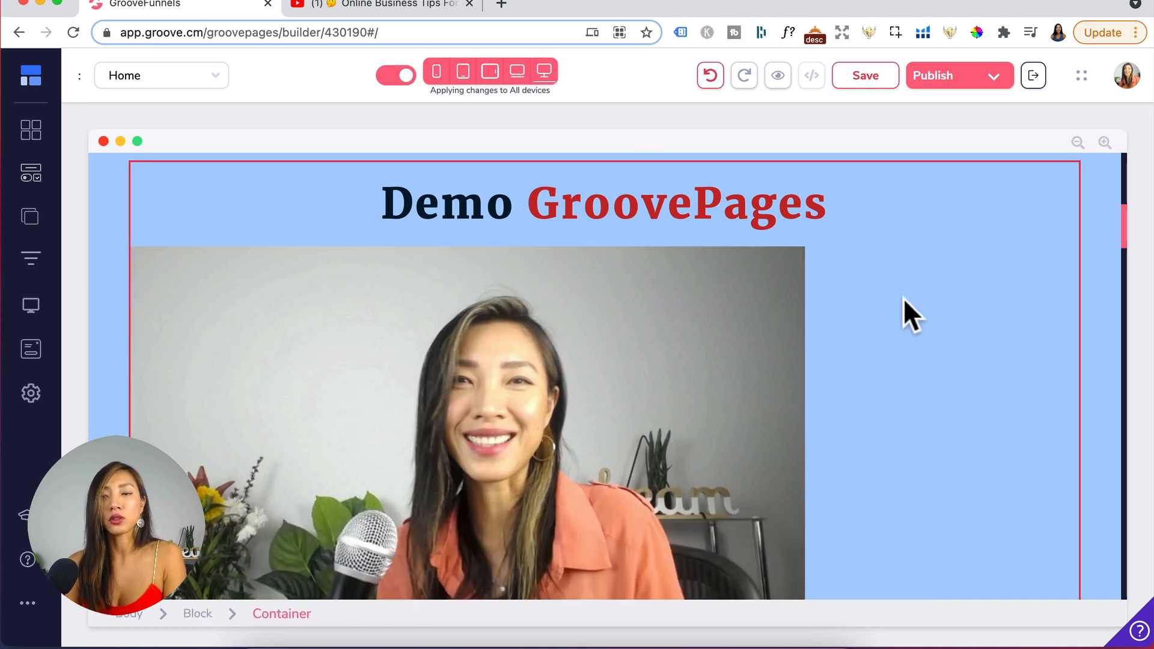
click(590, 376)
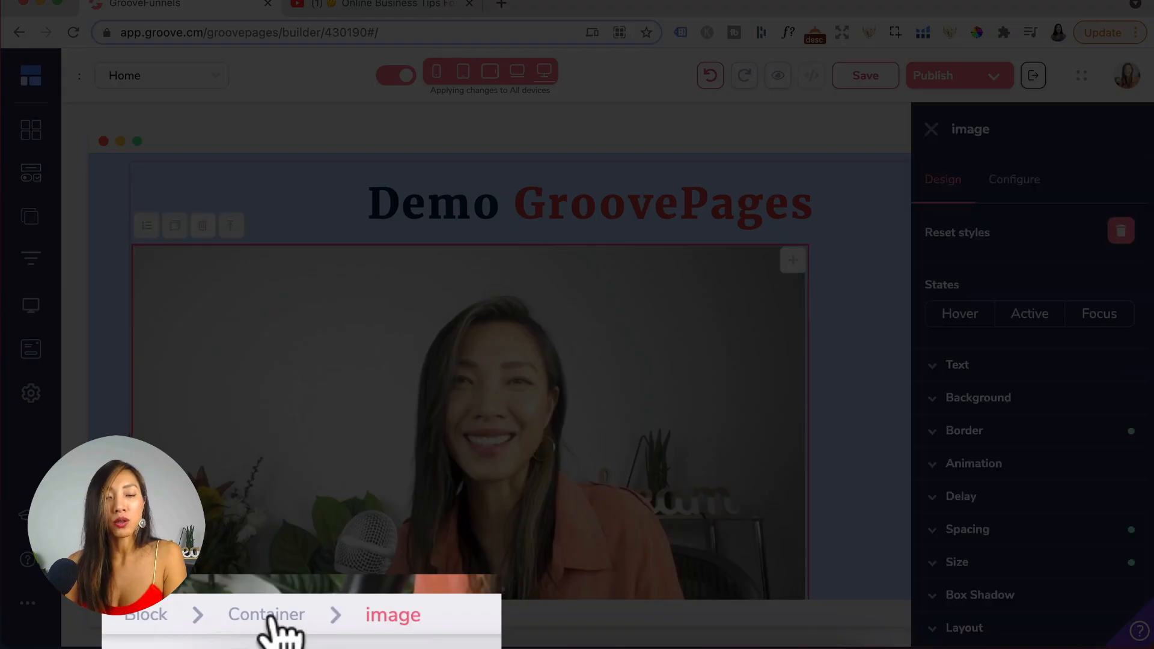
click(271, 616)
scroll(1064, 567, down, 2)
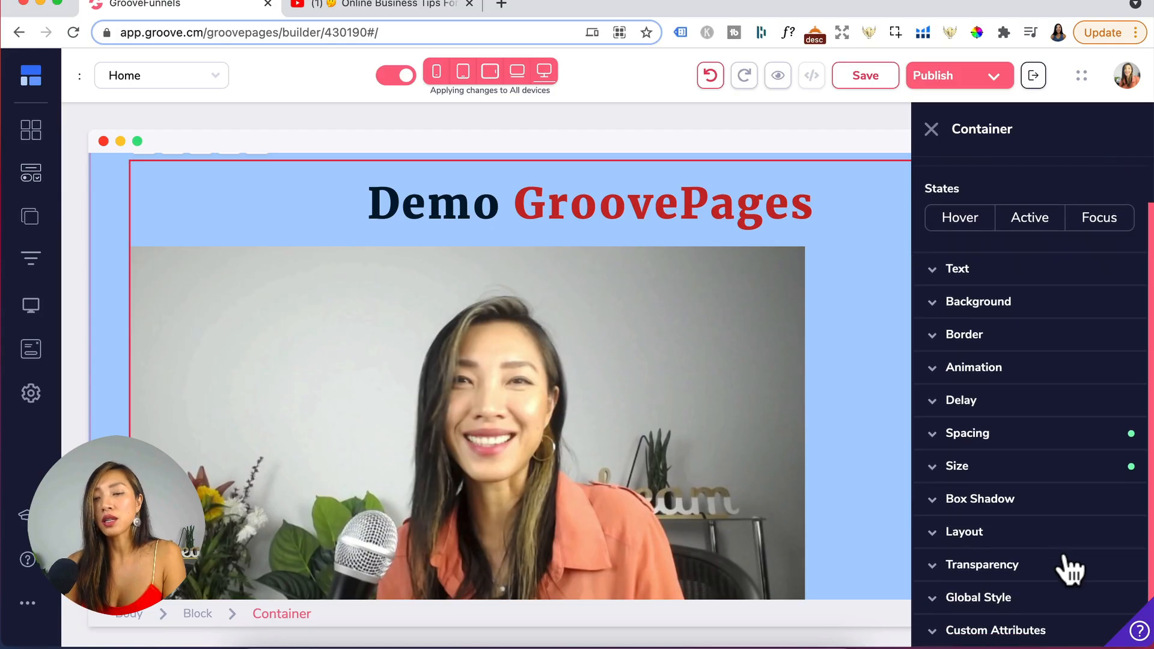
click(977, 535)
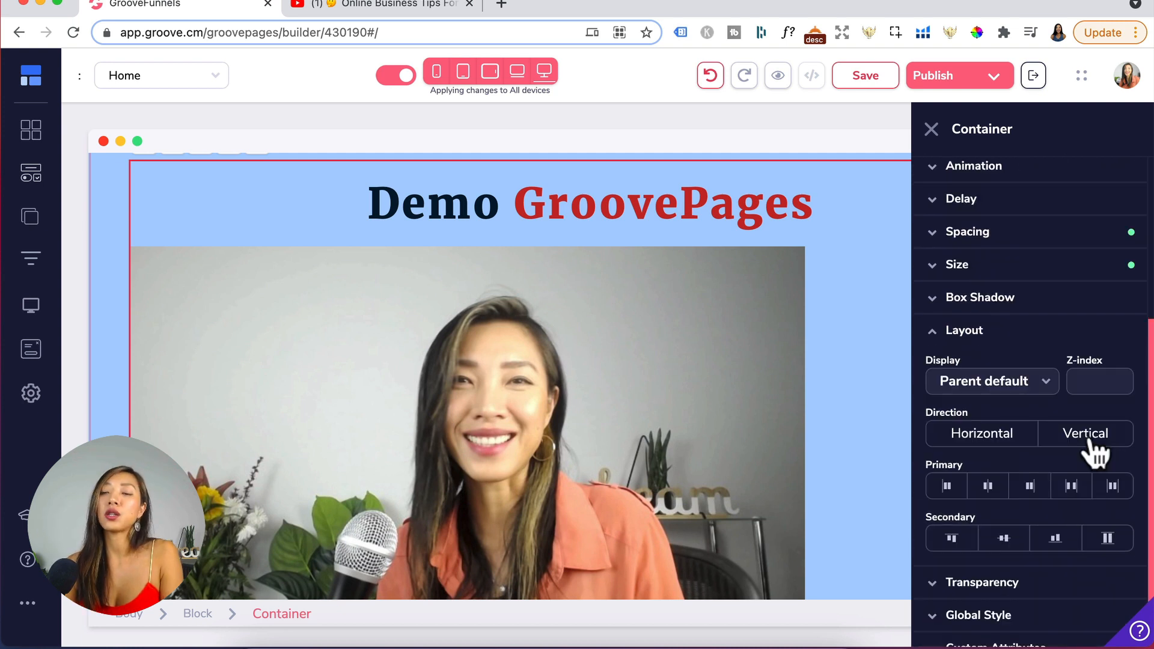
click(1087, 442)
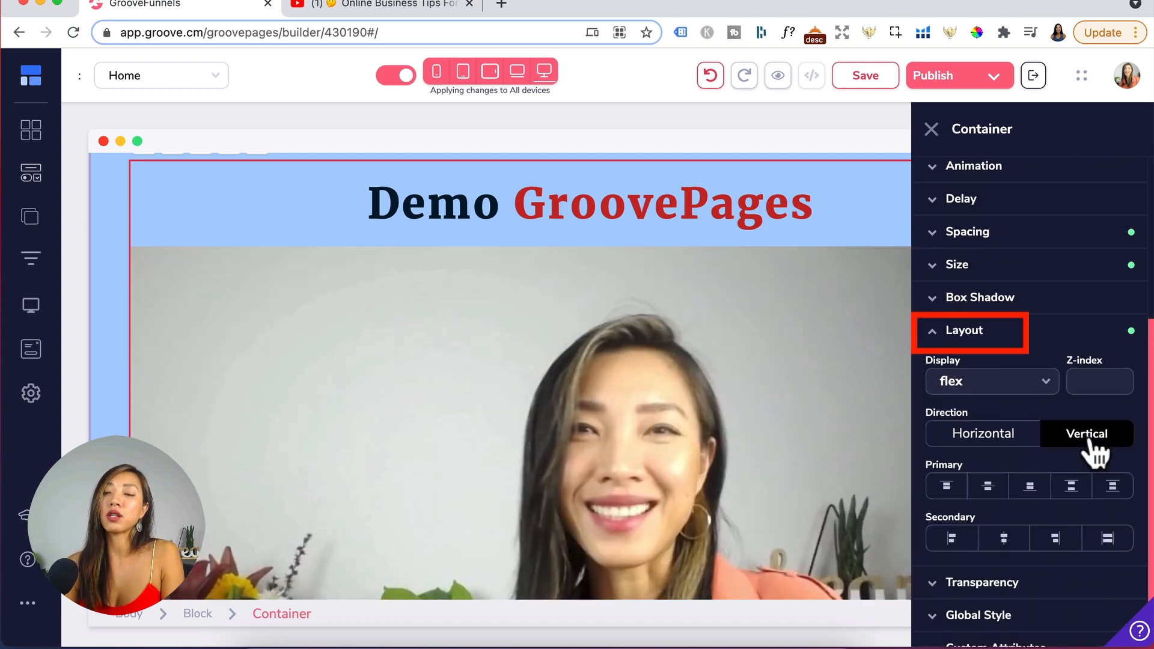
- Center the image within its container by setting both primary and secondary alignment to center
click(988, 488)
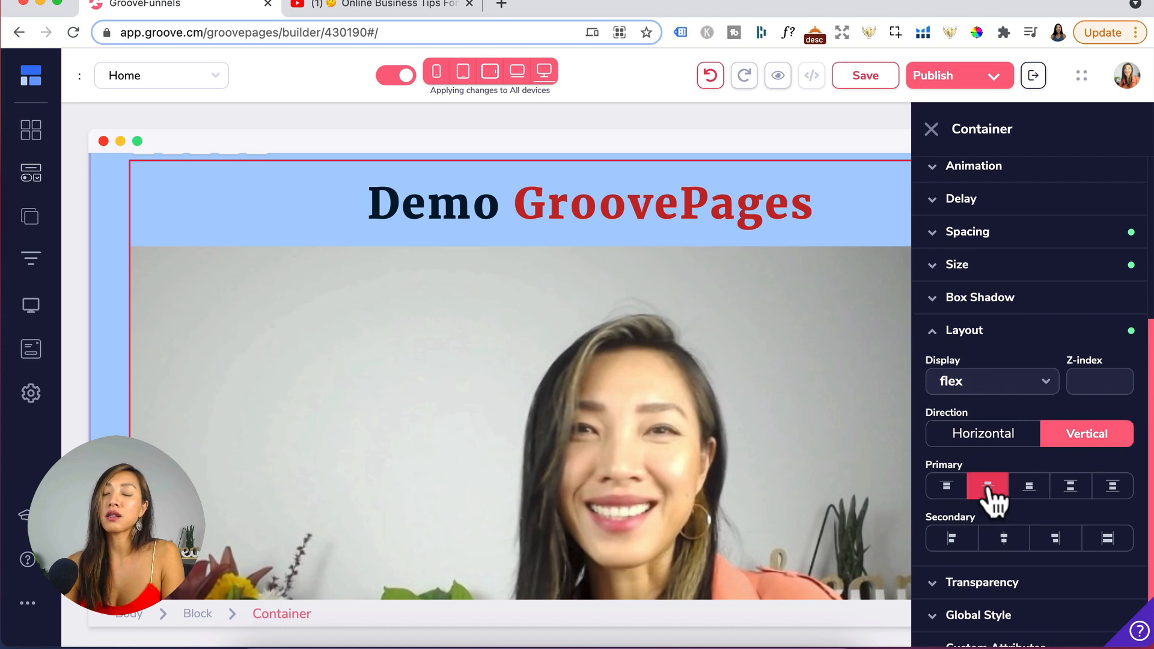
click(1003, 540)
click(882, 467)
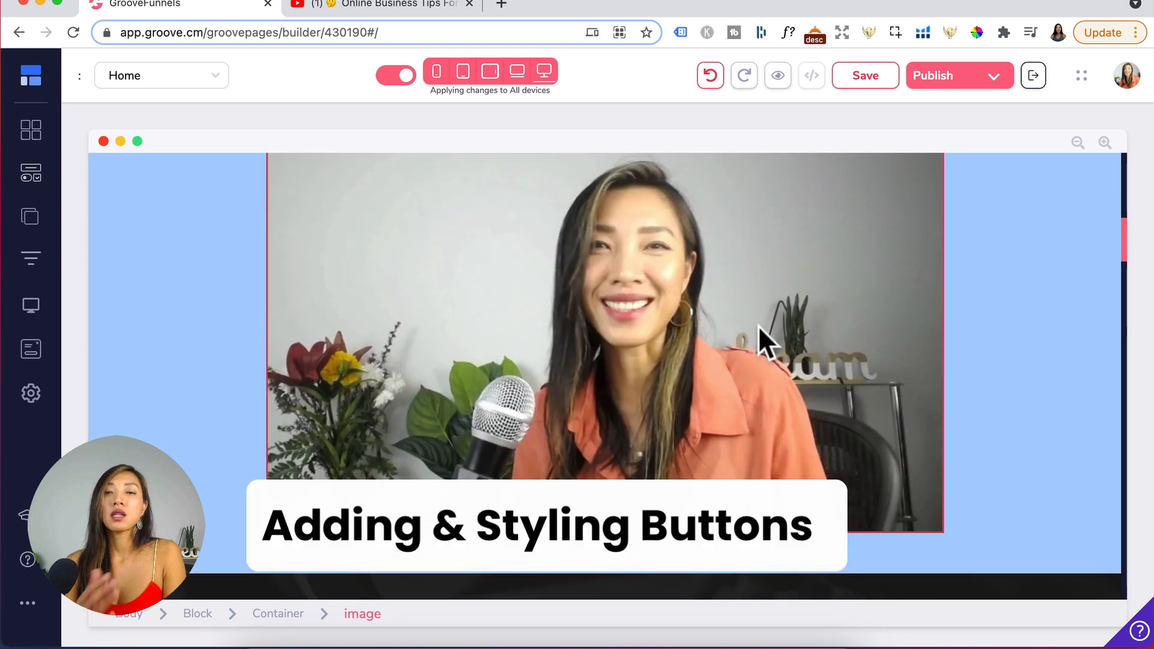
click(119, 203)
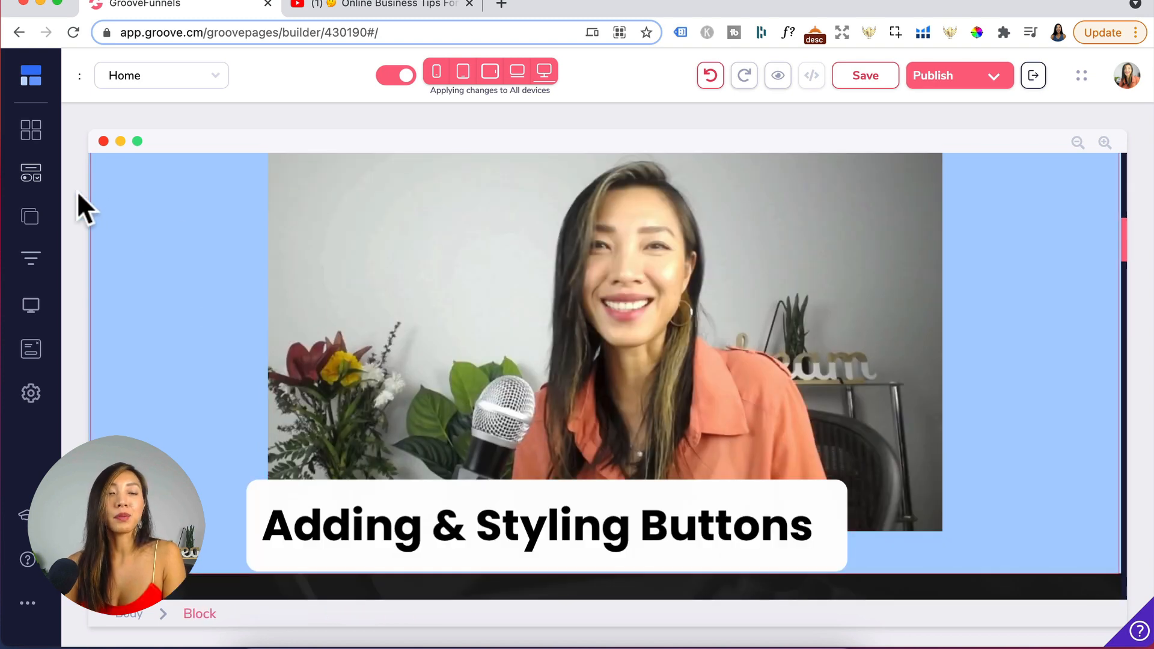
- Add a Button element from the elements panel into the container below the image
click(31, 180)
scroll(102, 299, down, 5)
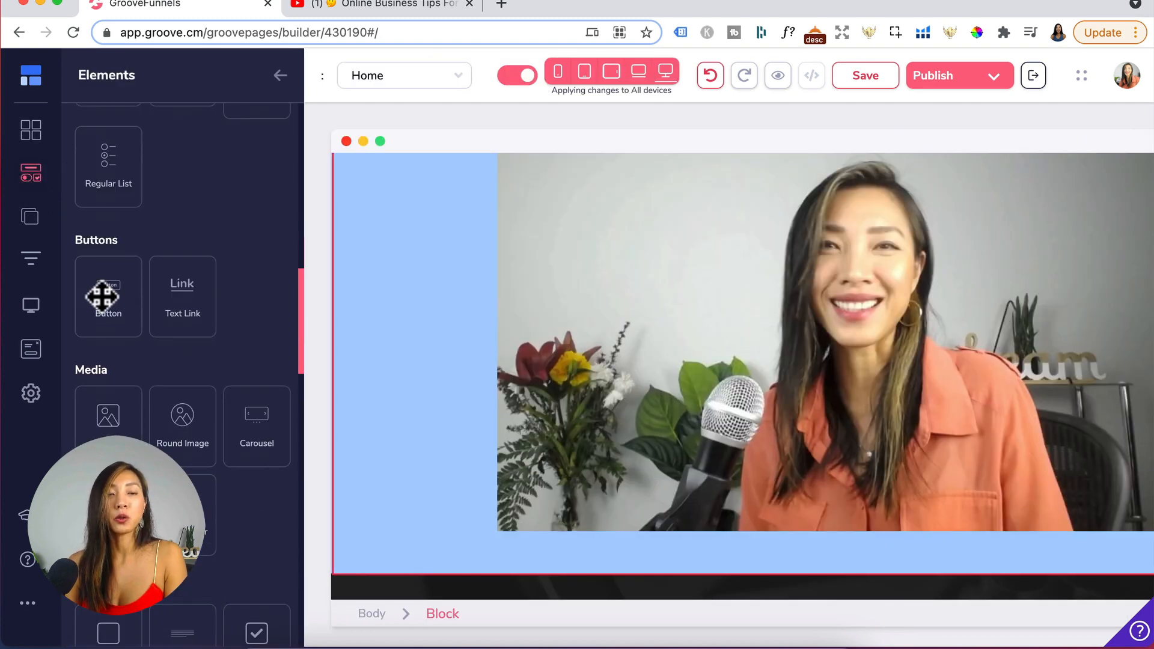
drag(102, 295, 571, 543)
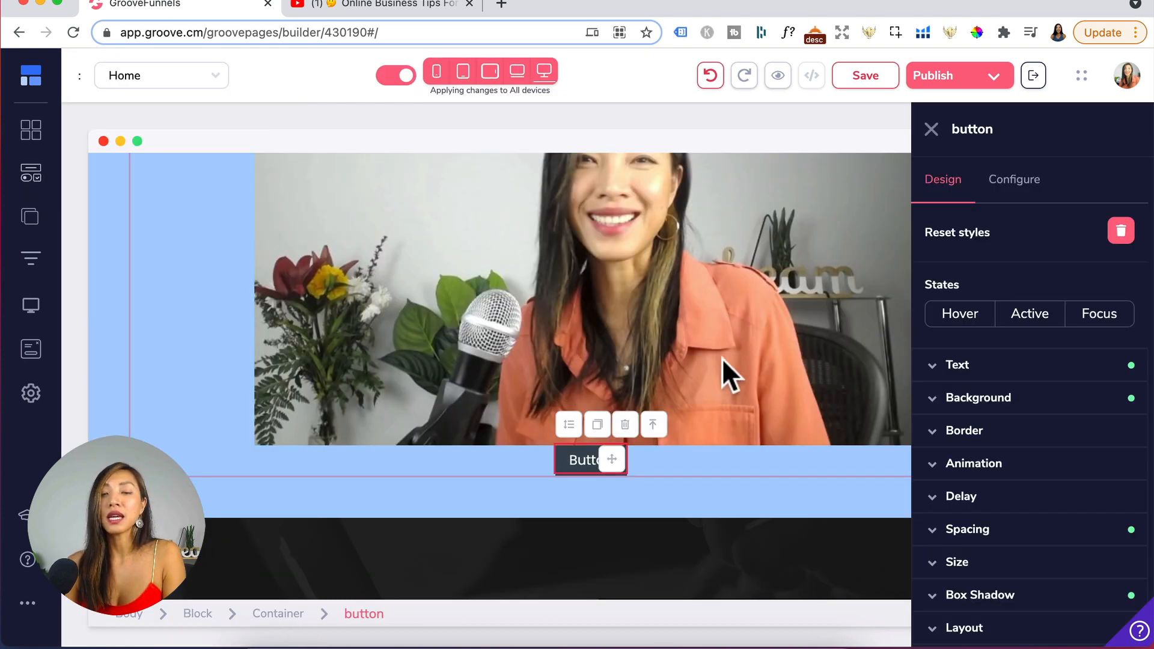
- Set the button's top and bottom margin to 40
scroll(1017, 559, down, 2)
click(1001, 472)
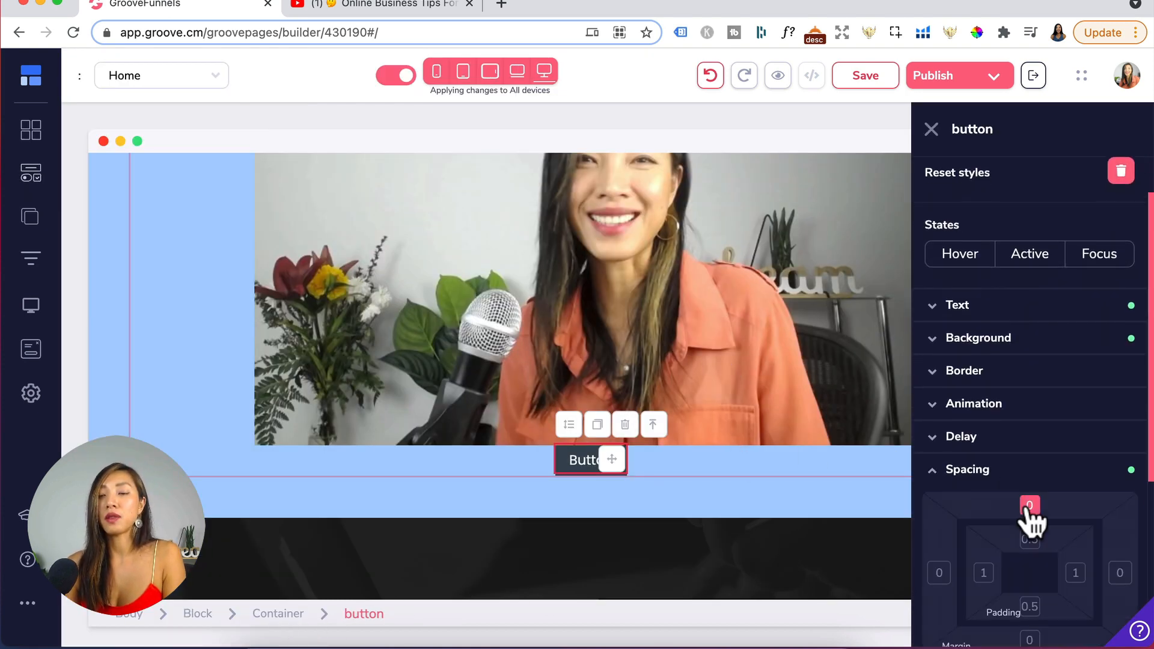
click(1029, 507)
scroll(1051, 628, down, 2)
double_click(1115, 588)
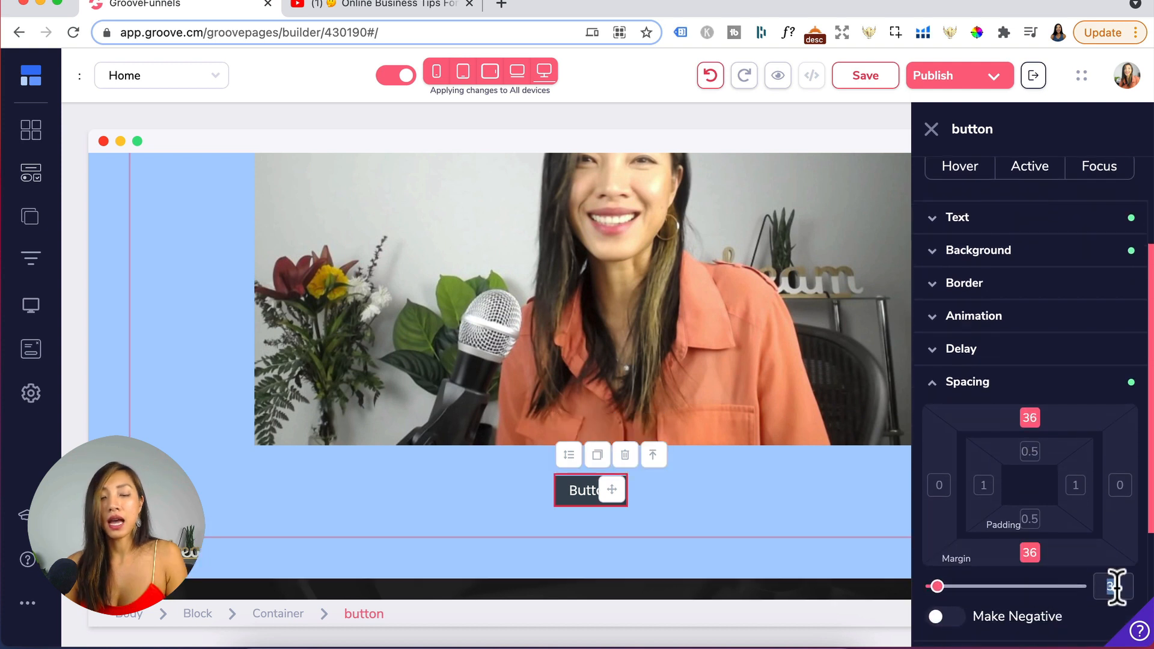
text(4)
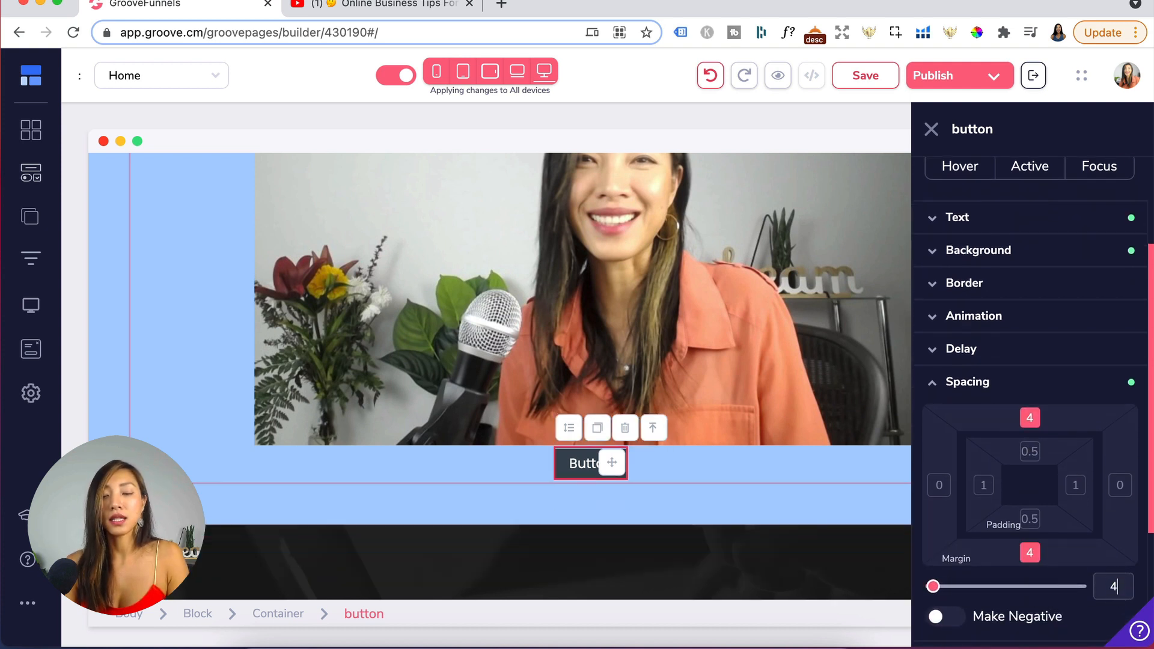
text(0)
- Set the button text size to 25 and its font to Poppins
click(1001, 225)
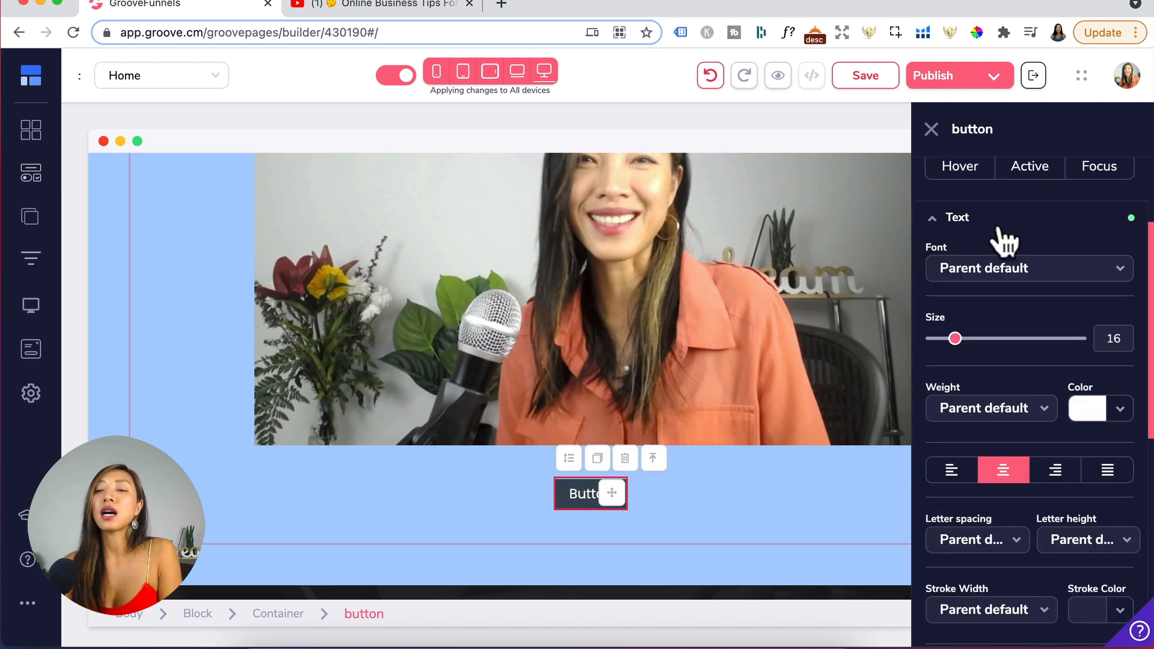
drag(955, 339, 962, 335)
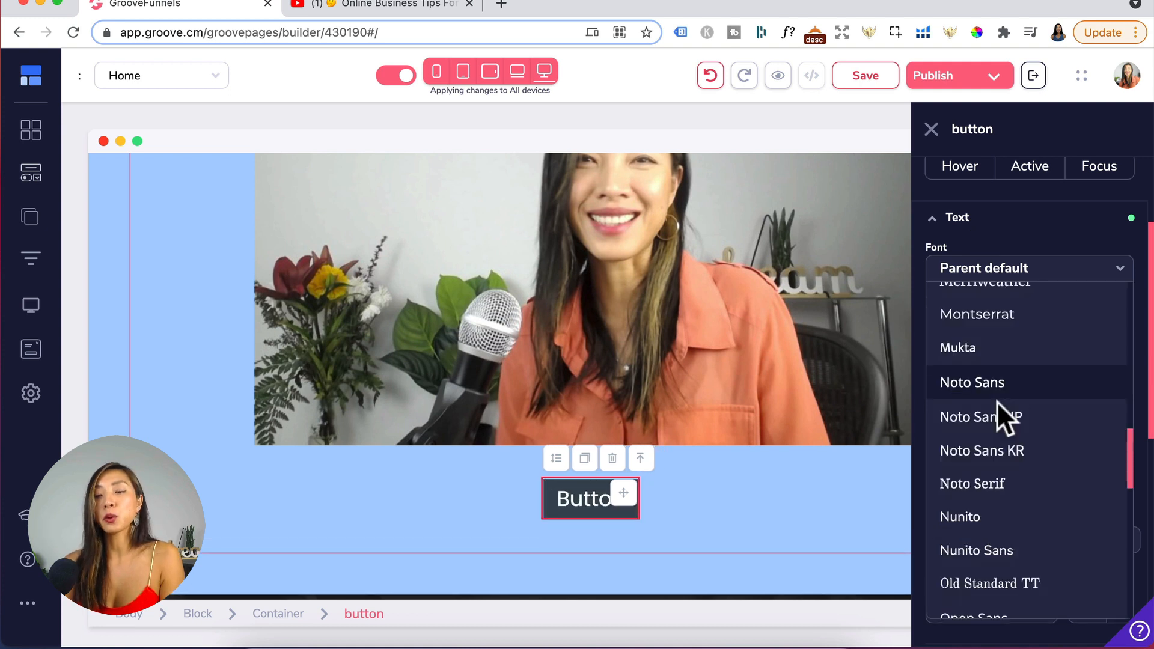
scroll(996, 402, down, 3)
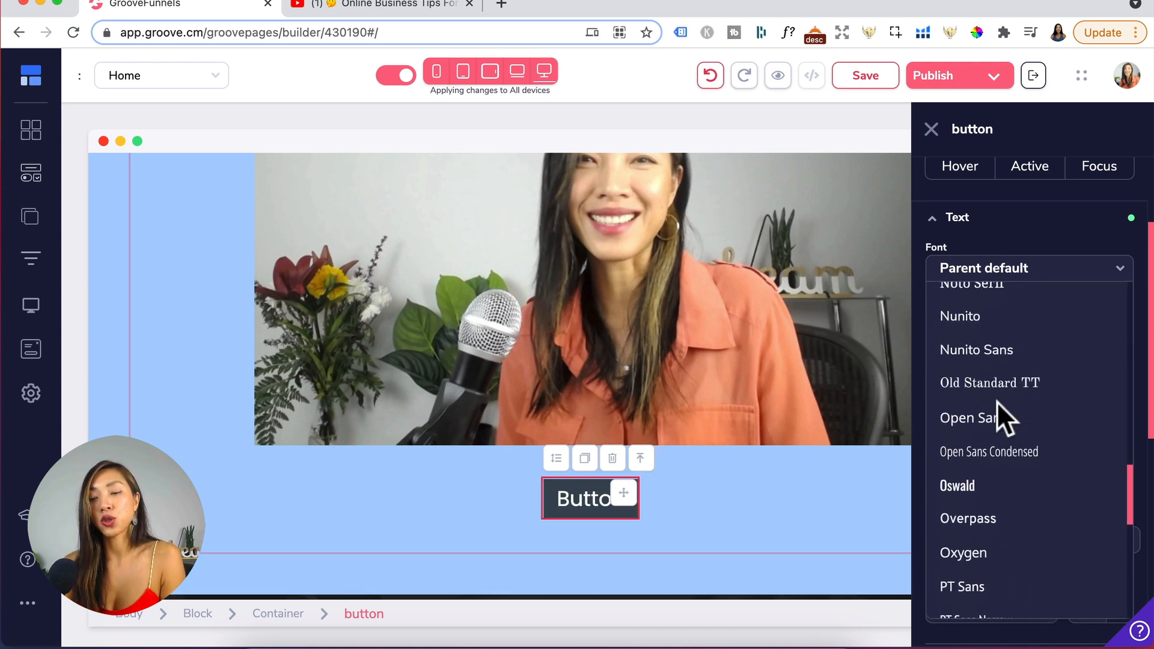
scroll(997, 402, down, 5)
click(982, 379)
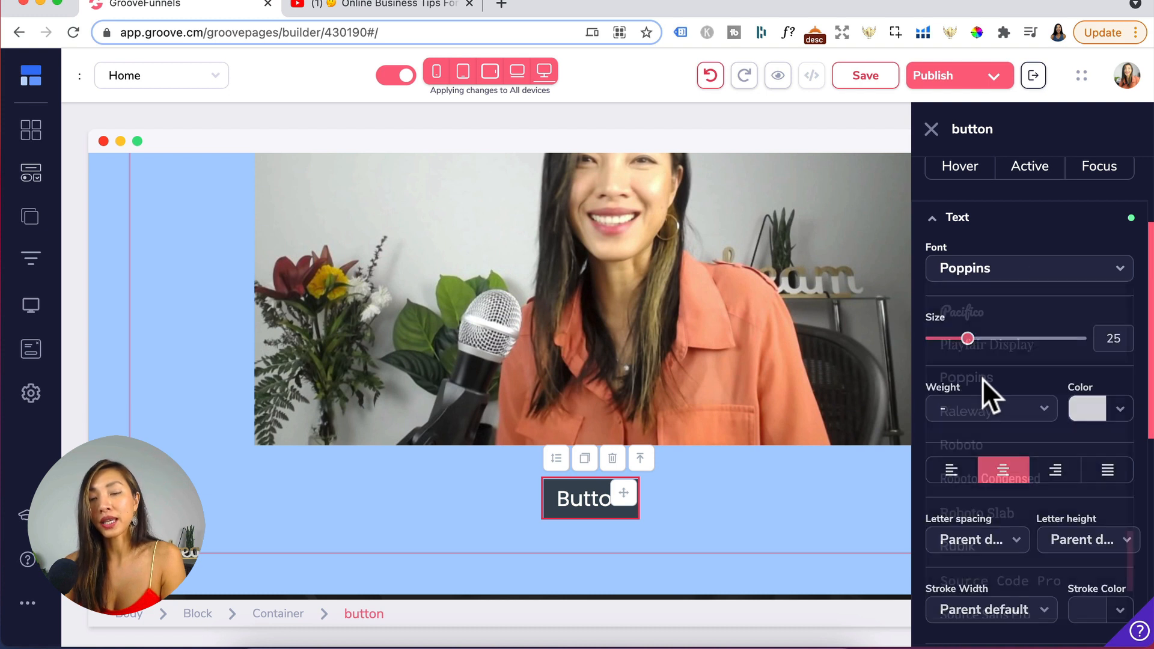
- Set the button text weight to Semibold and letter spacing to Wide
click(992, 408)
click(966, 605)
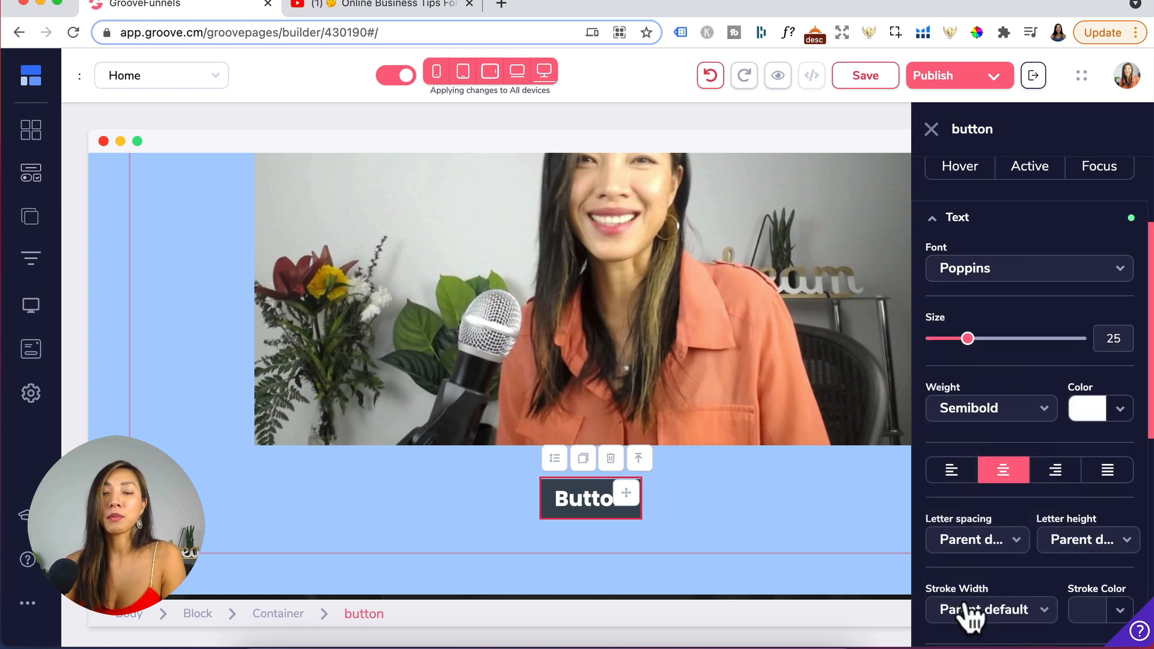
click(973, 539)
click(956, 593)
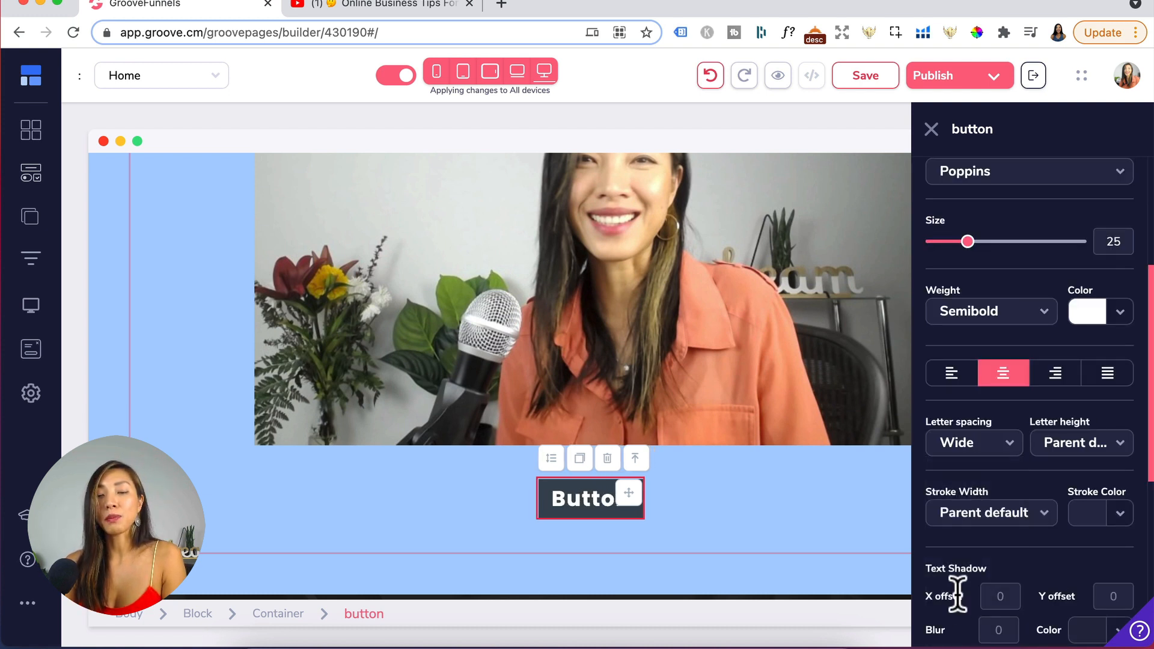
- Set the button's background color to green #18CD5E
scroll(1000, 391, up, 5)
click(994, 376)
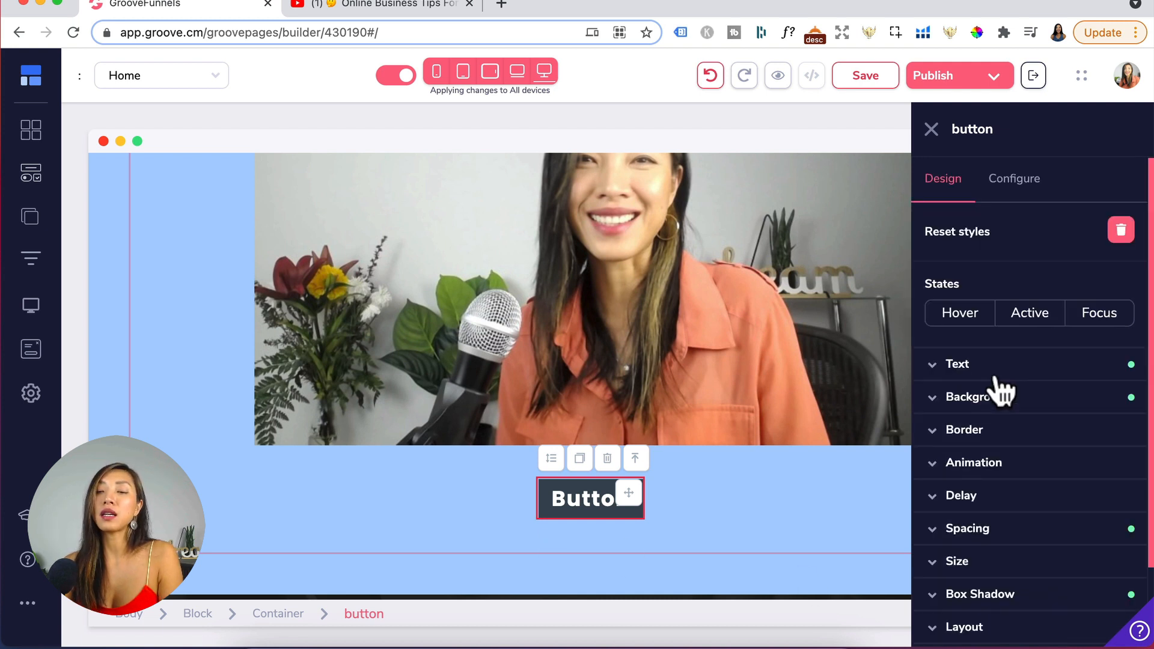
click(1001, 398)
scroll(1000, 481, down, 2)
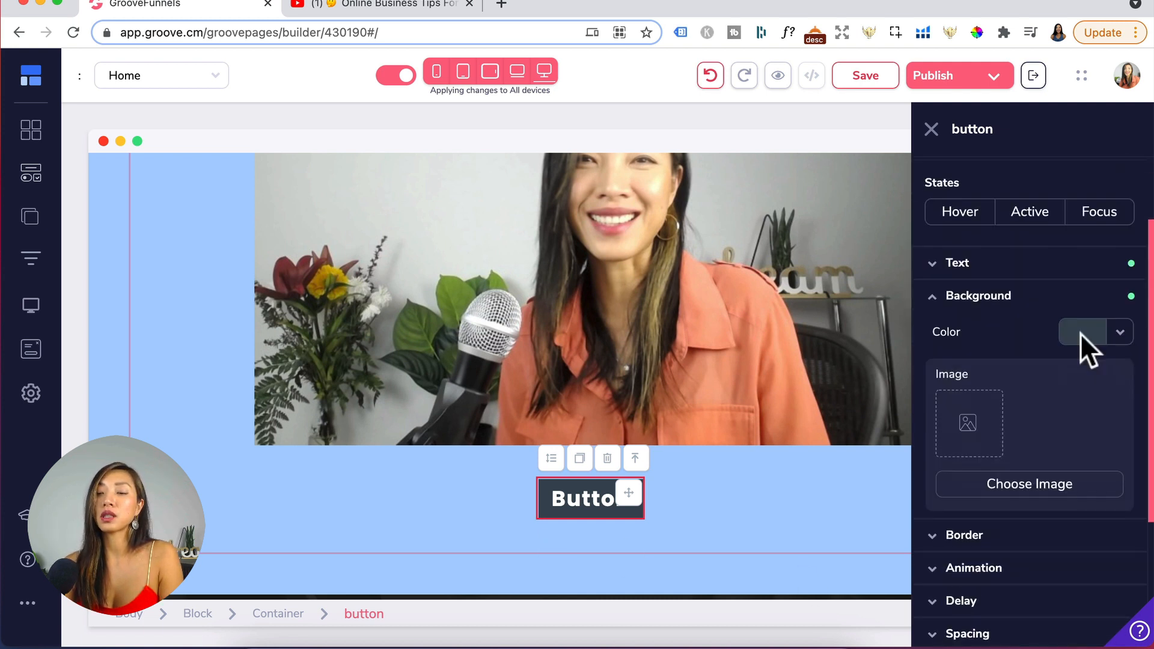
click(1080, 333)
click(1087, 522)
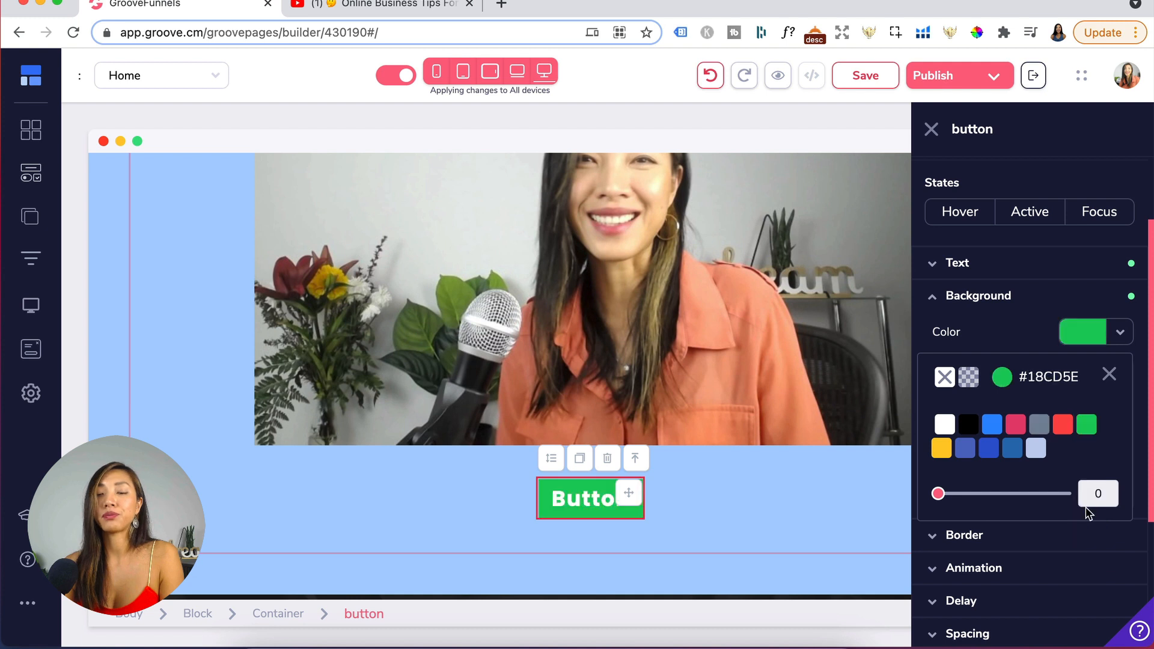
- Give the button text a 1 px stroke in black
click(979, 295)
click(986, 270)
scroll(1012, 485, down, 5)
click(980, 254)
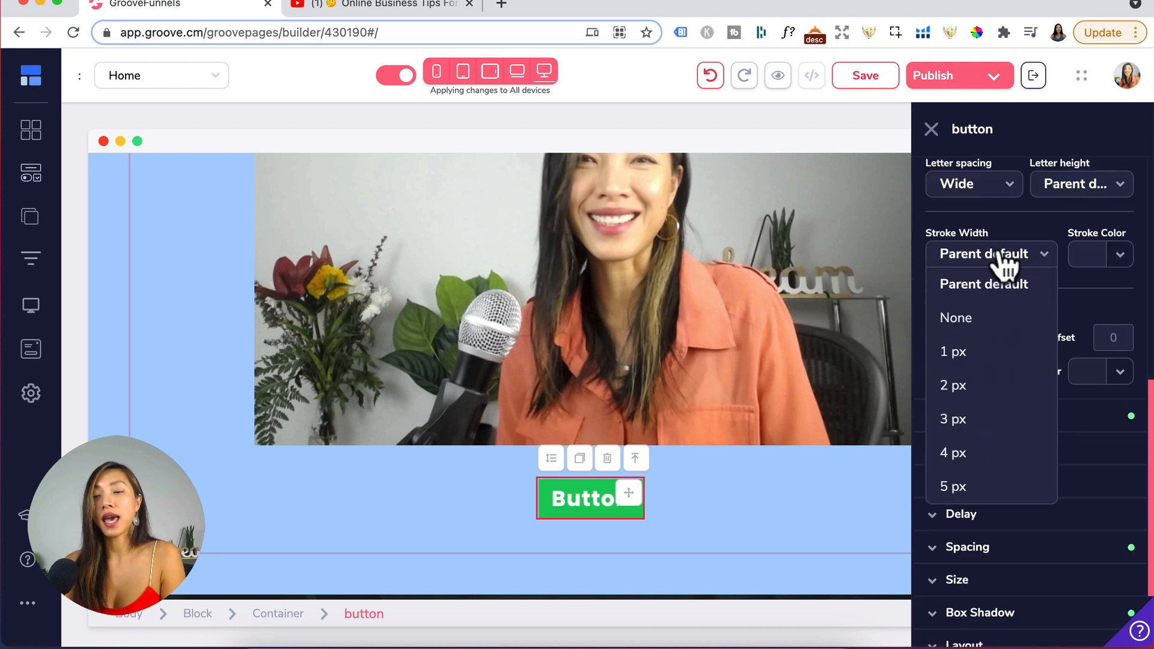
click(958, 351)
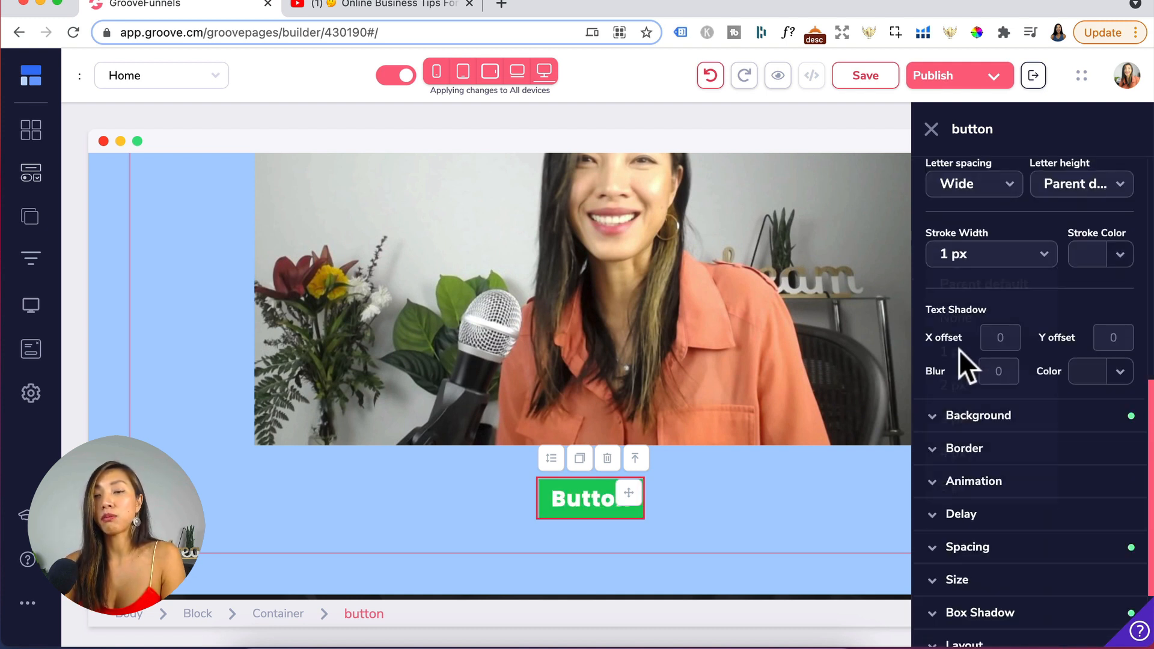
click(1086, 252)
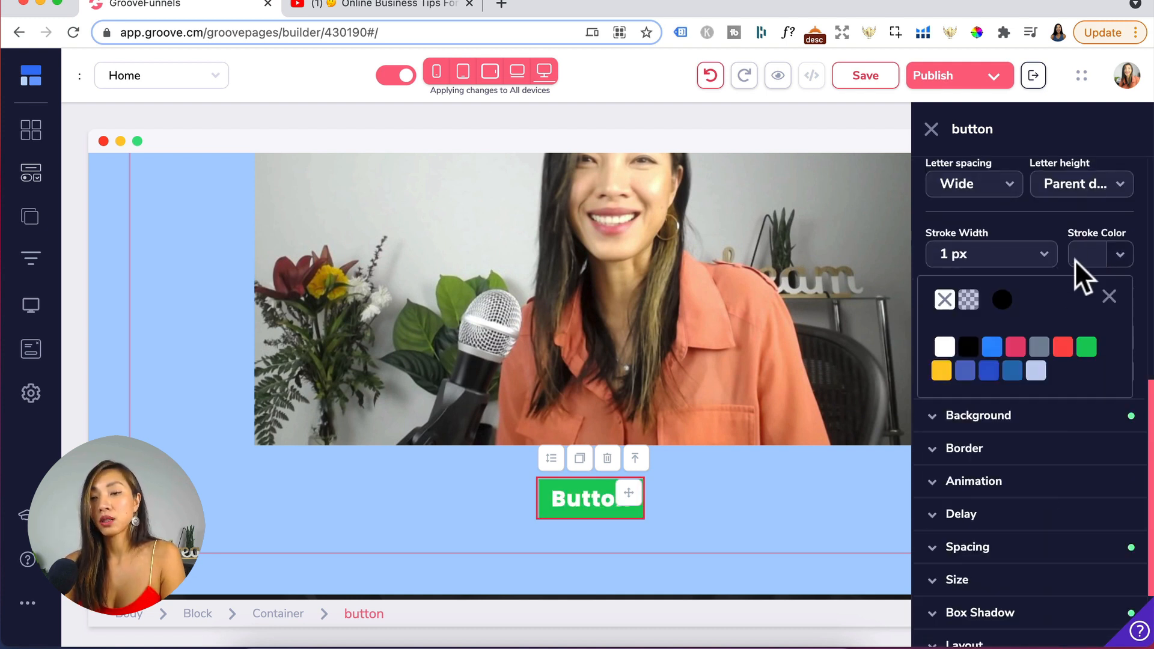
click(967, 347)
- Change the button's main label to "Free Download"
click(684, 482)
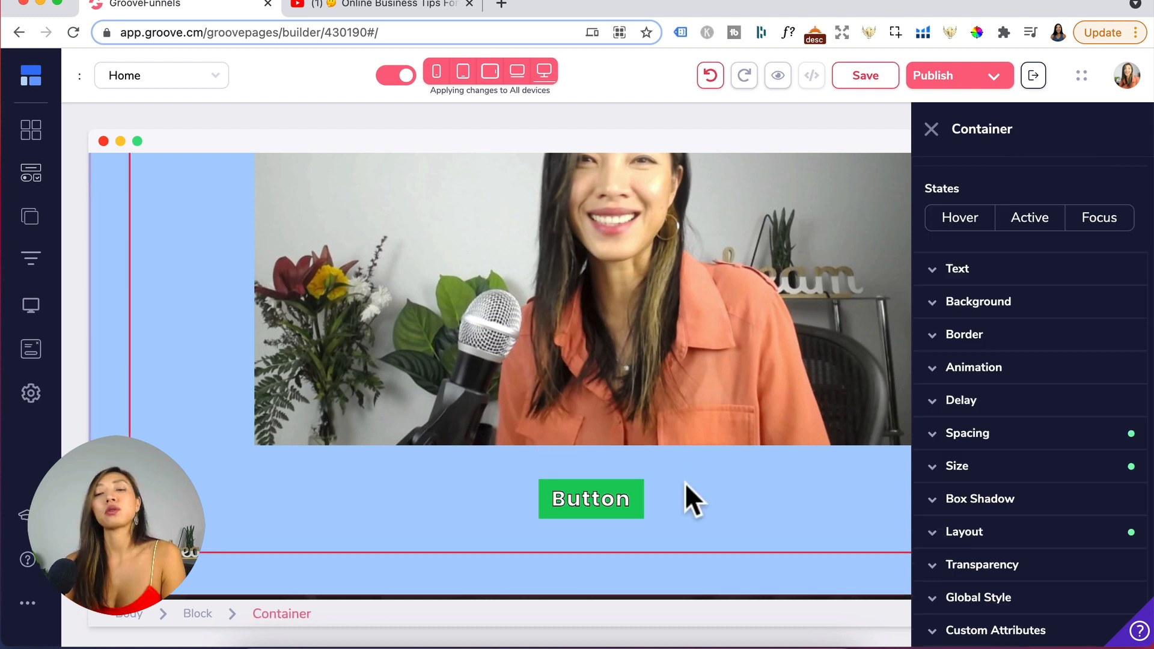
click(604, 515)
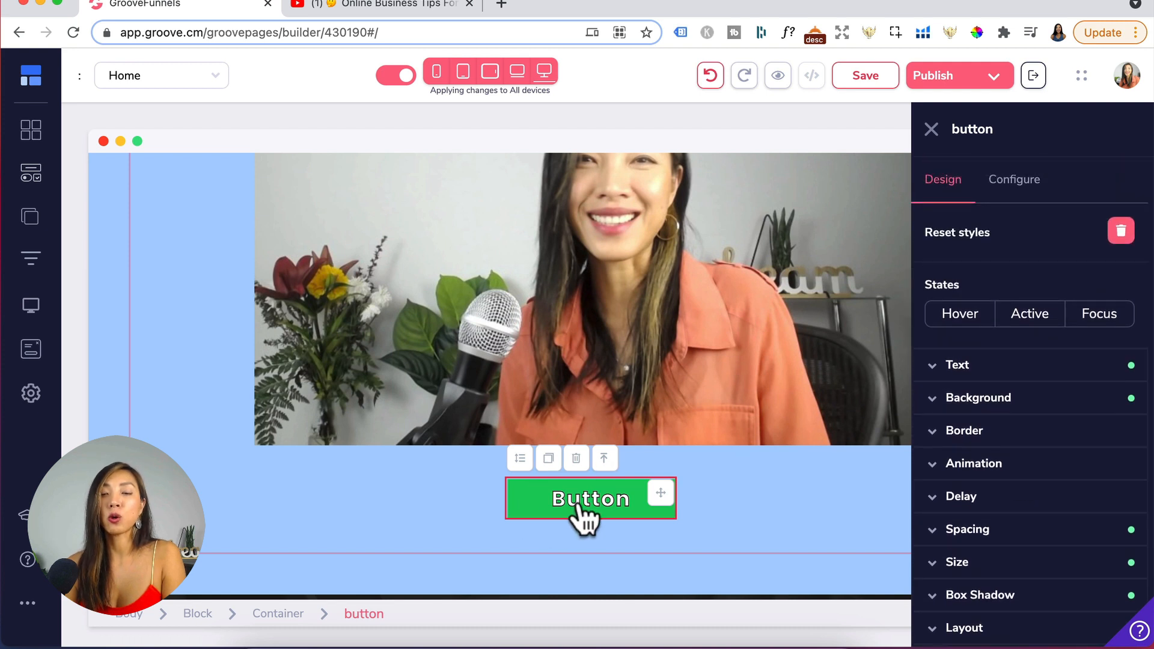
click(1017, 180)
double_click(984, 265)
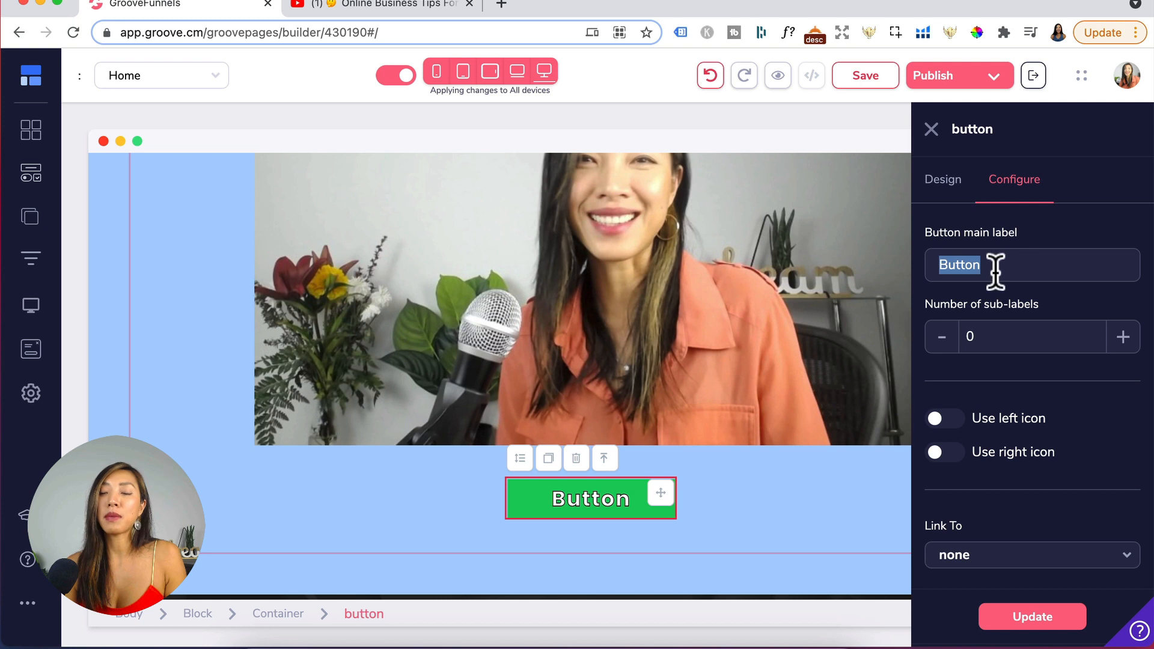
text(Free Download)
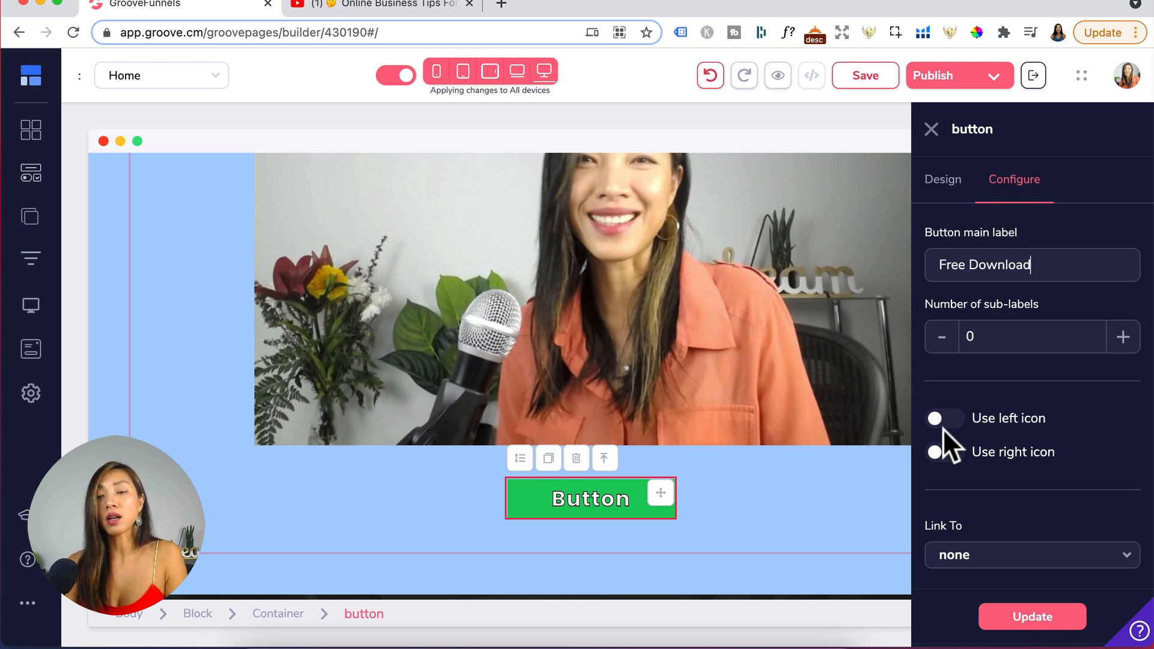
- Enable a left icon on the button and choose the fas fa-chevron-right icon
click(959, 420)
scroll(968, 427, down, 2)
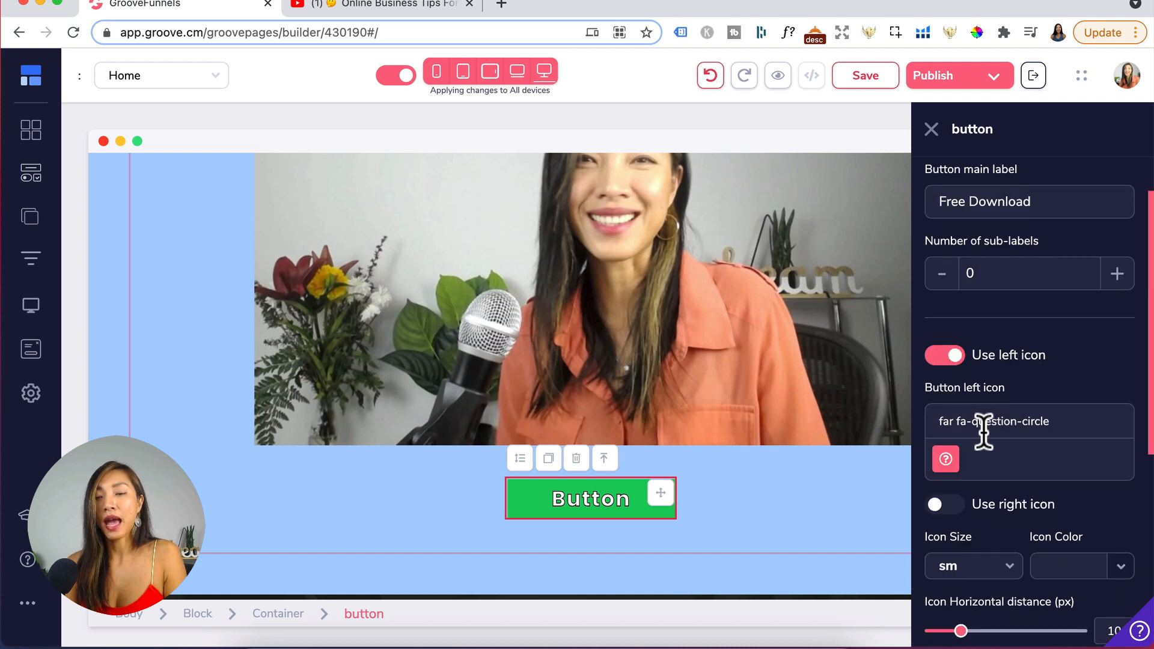
triple_click(1048, 421)
text(fa)
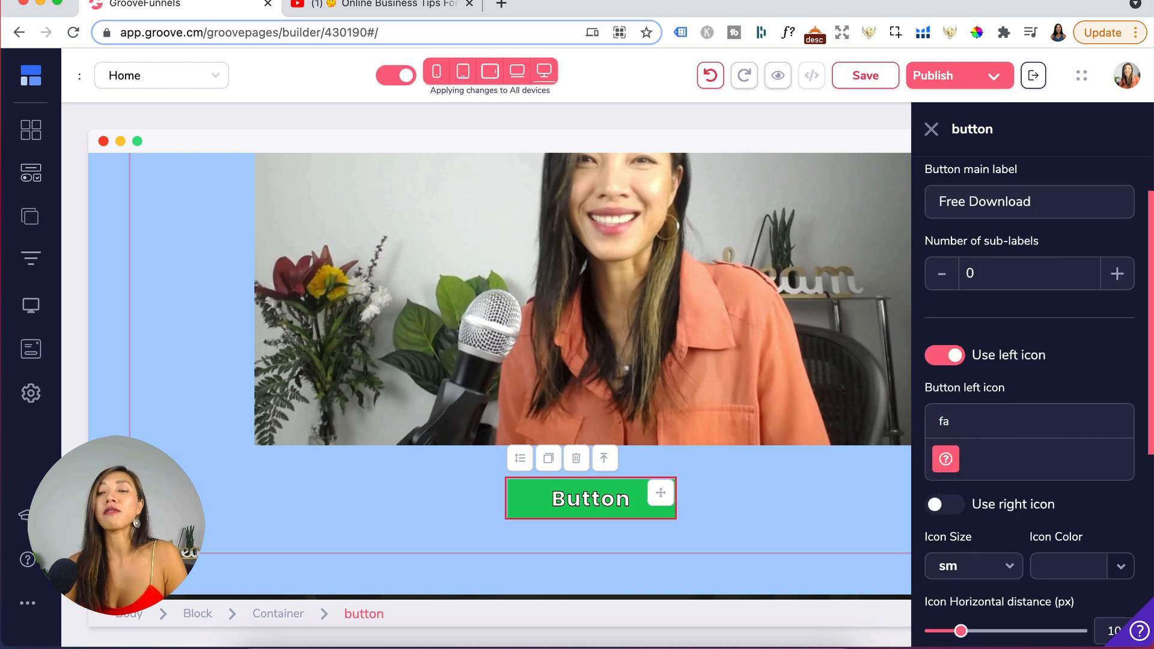
scroll(1030, 529, down, 4)
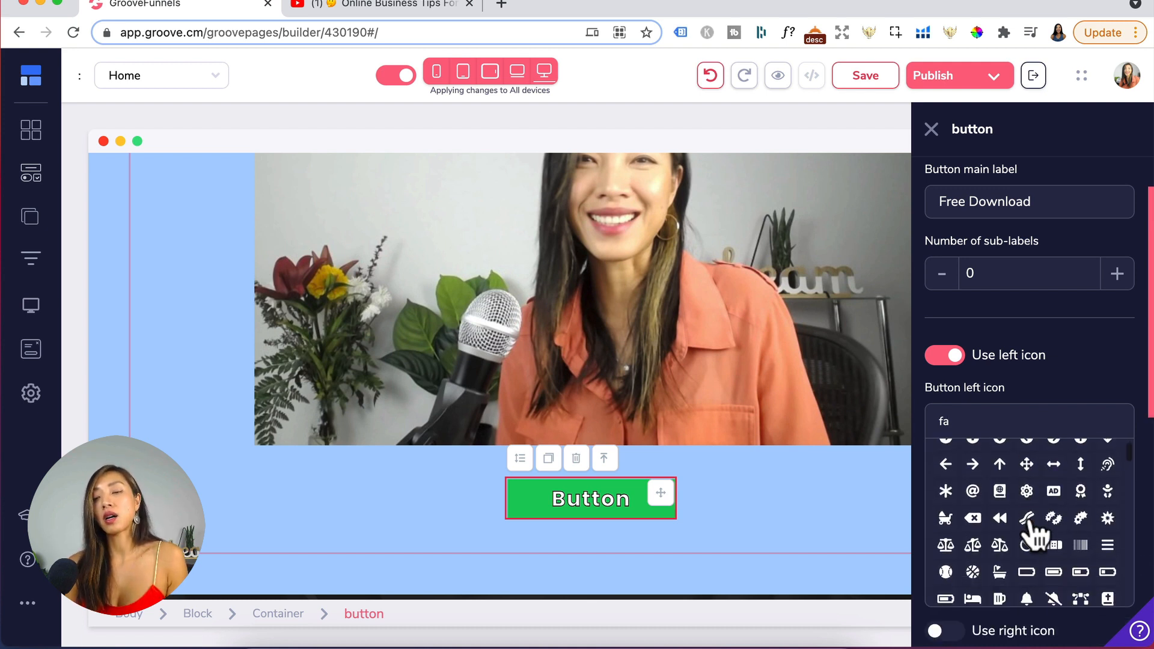
scroll(1028, 531, down, 5)
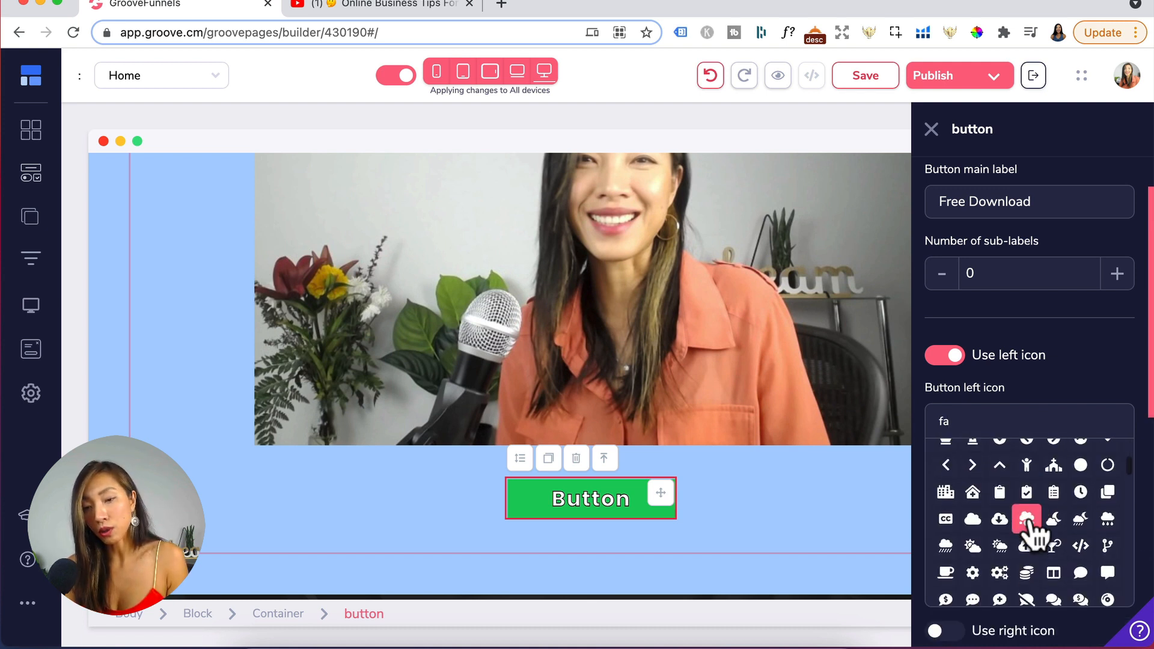
click(969, 465)
- Set the button's icon size to lg and browse the Link To options
scroll(968, 460, down, 2)
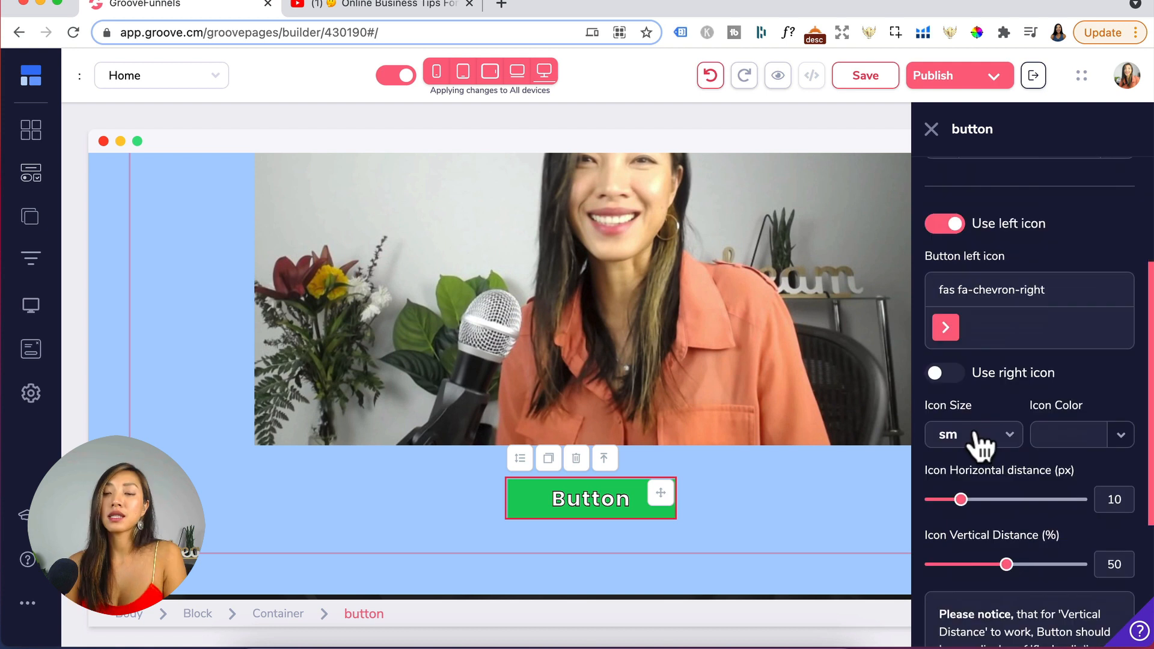
click(977, 434)
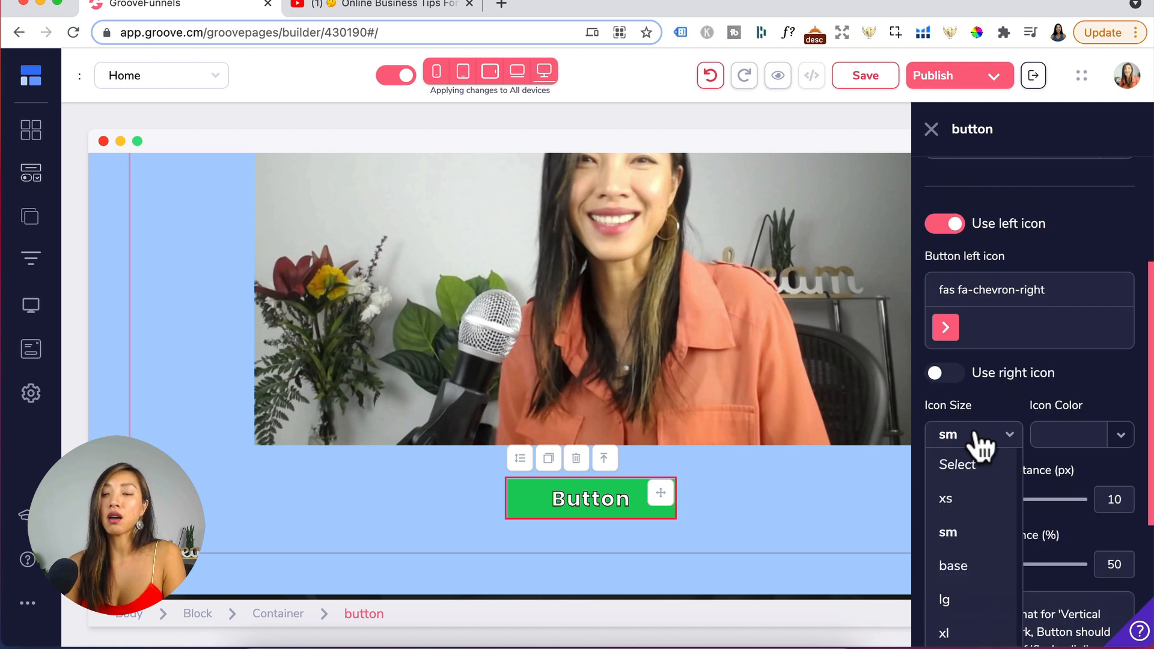
click(949, 602)
scroll(981, 448, down, 4)
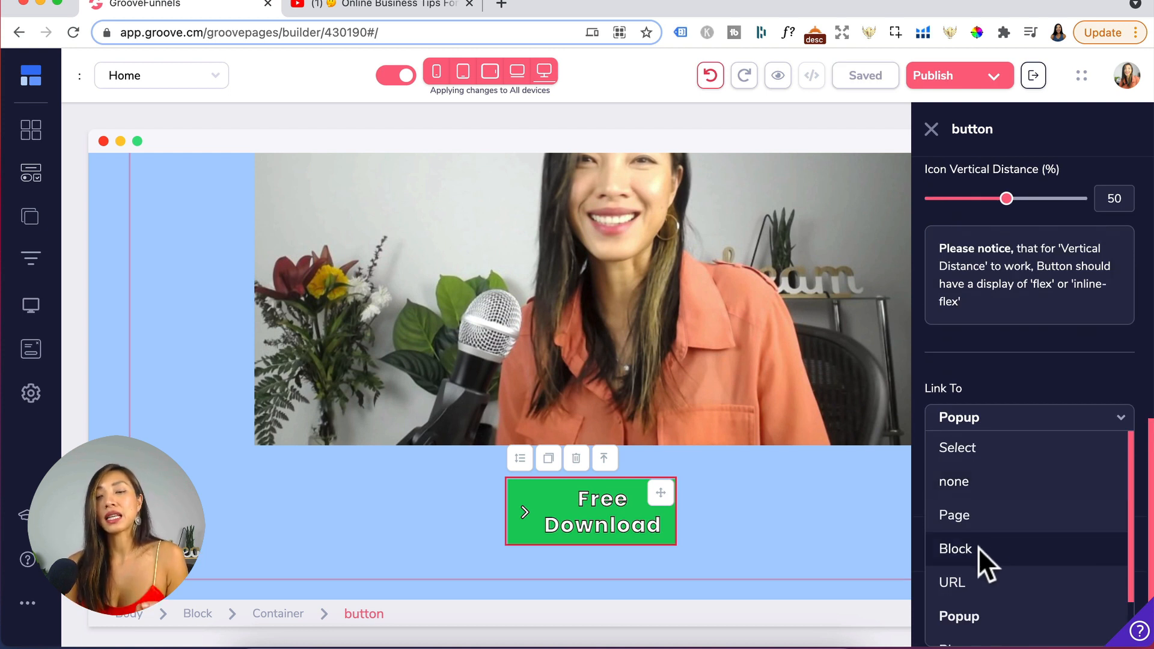
scroll(961, 601, down, 1)
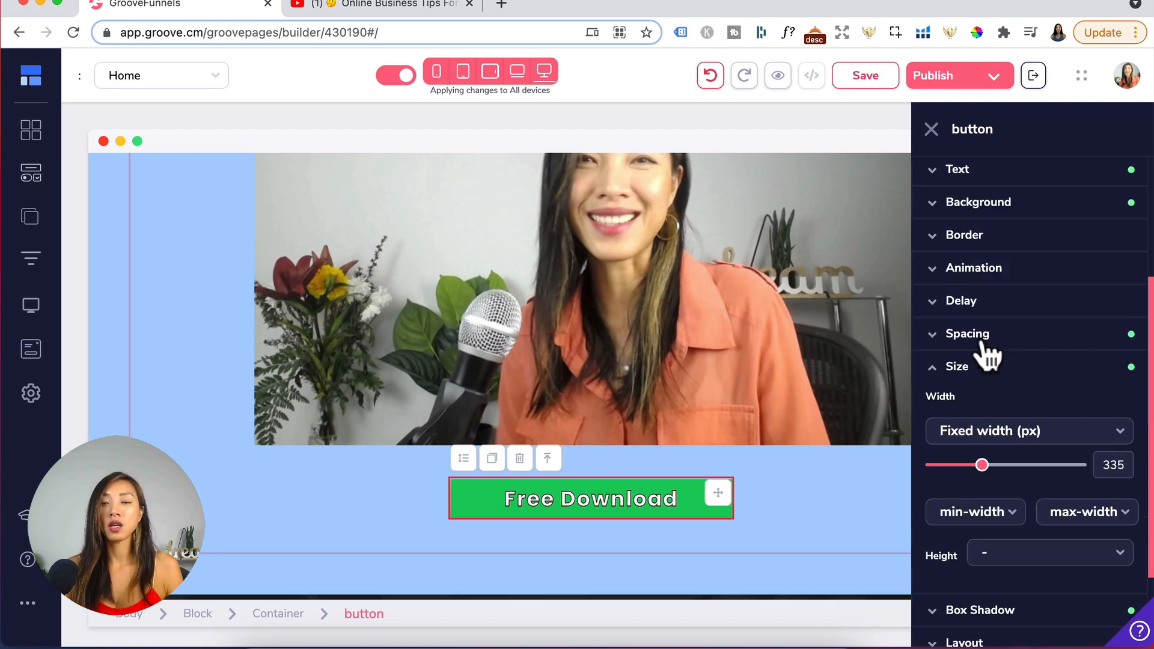
- Adjust the button's top and bottom padding in the Spacing settings
click(979, 337)
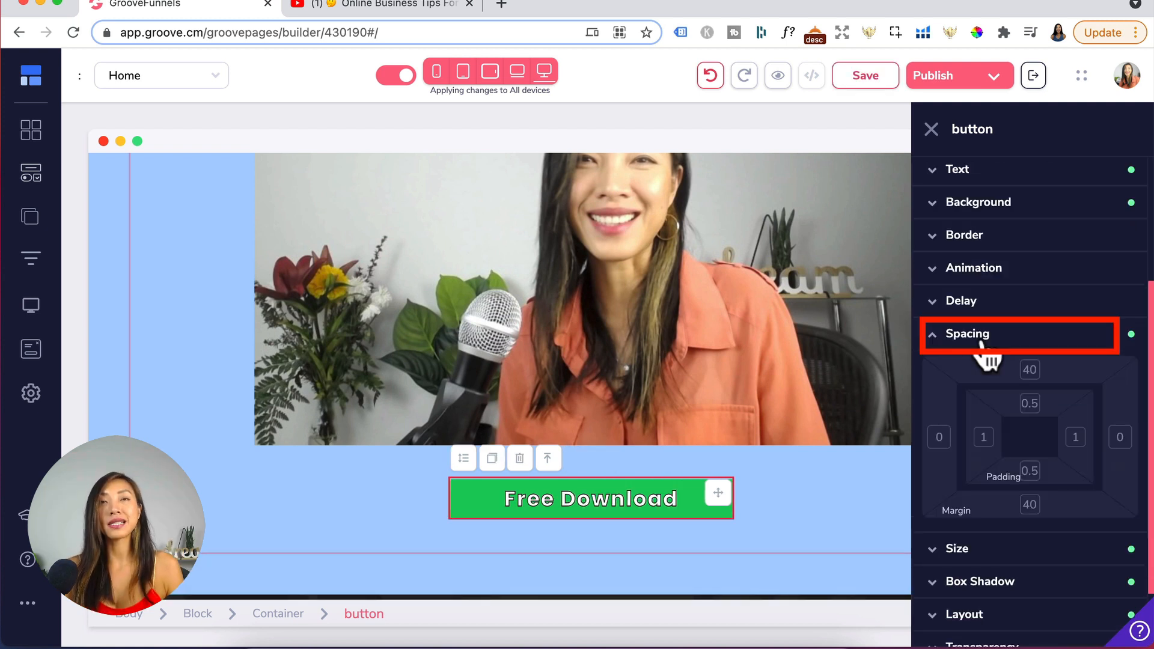
click(1029, 403)
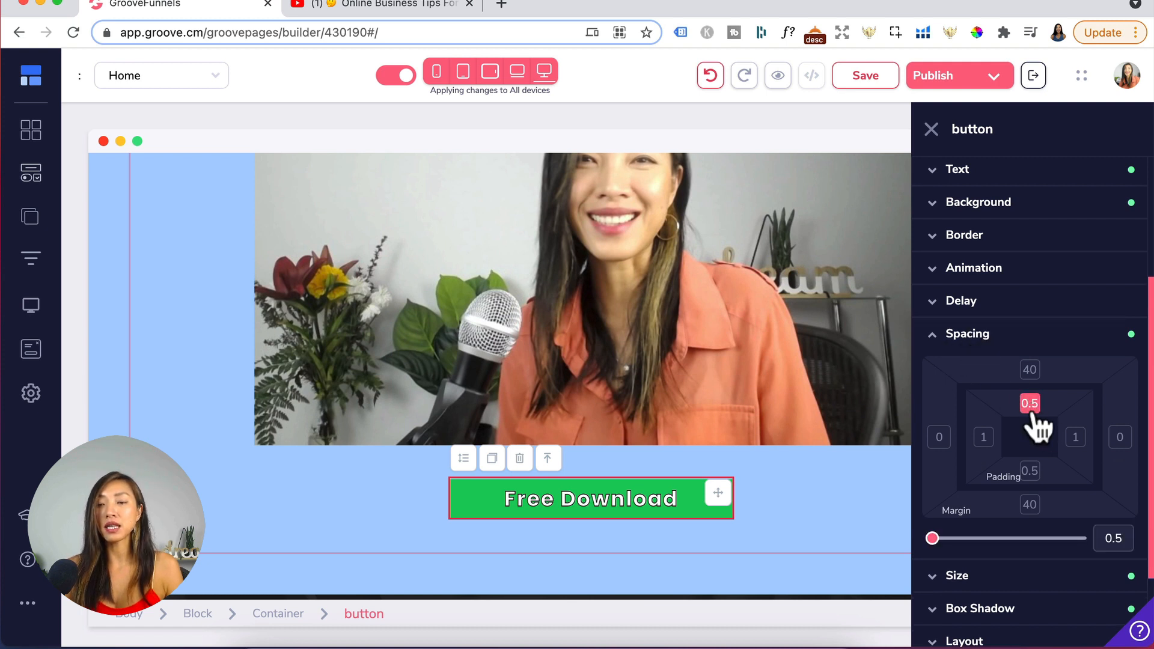
click(1029, 470)
drag(932, 538, 934, 538)
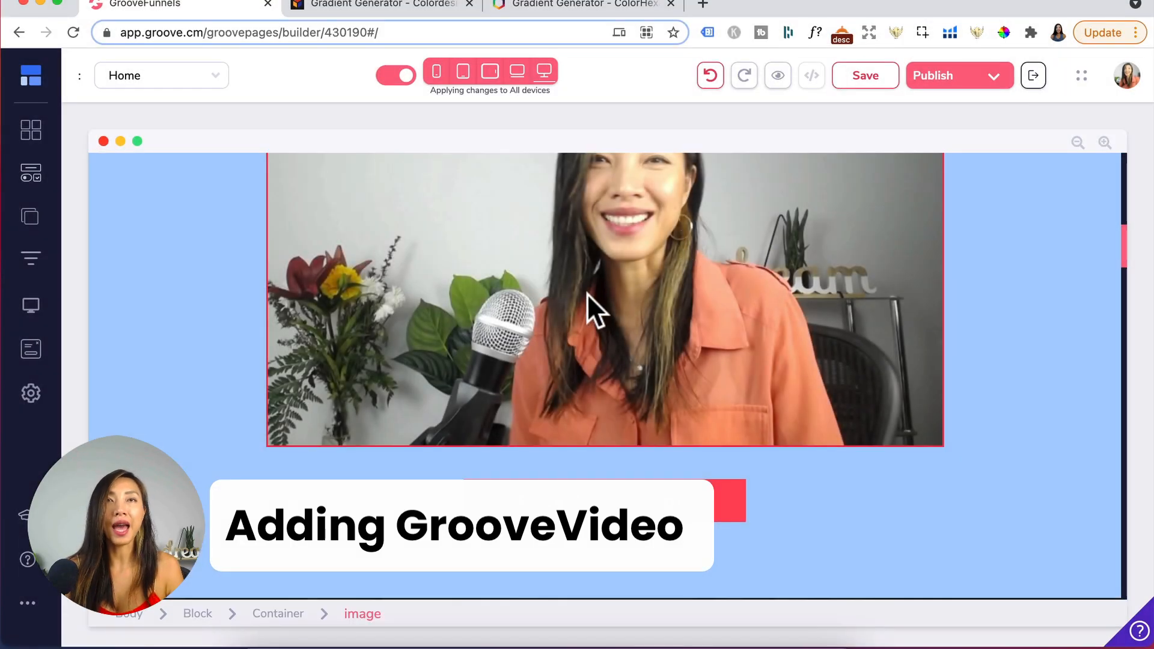
click(182, 243)
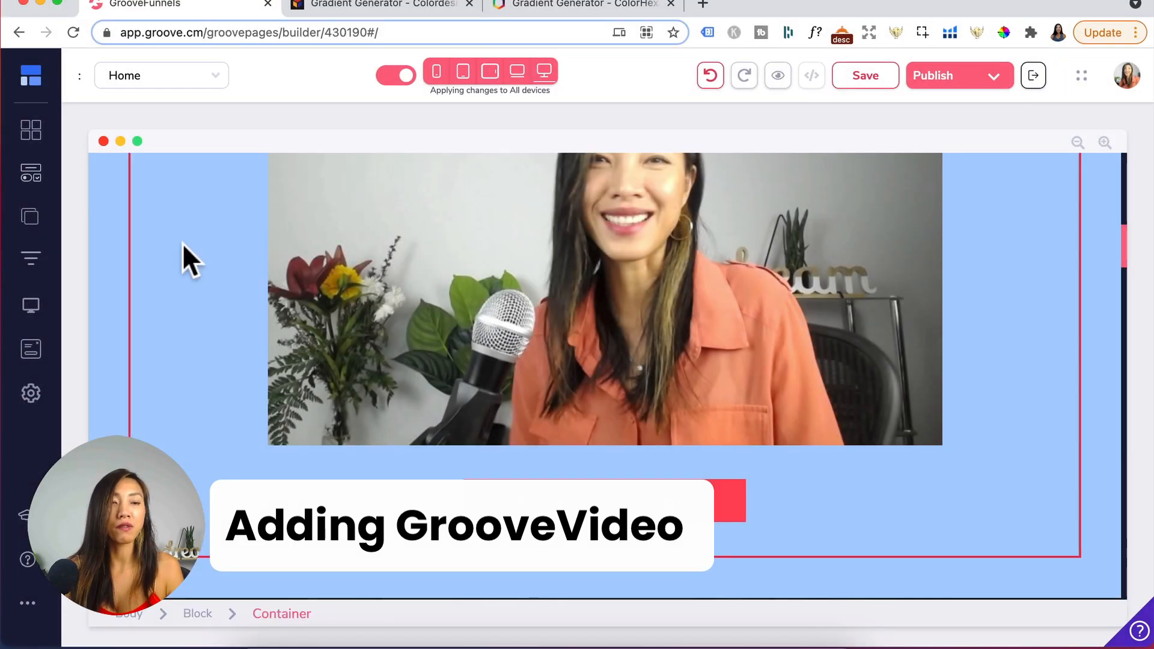
- Add a Video element below the Free Download button and set its video type to GrooveVideo
click(32, 175)
scroll(198, 474, down, 15)
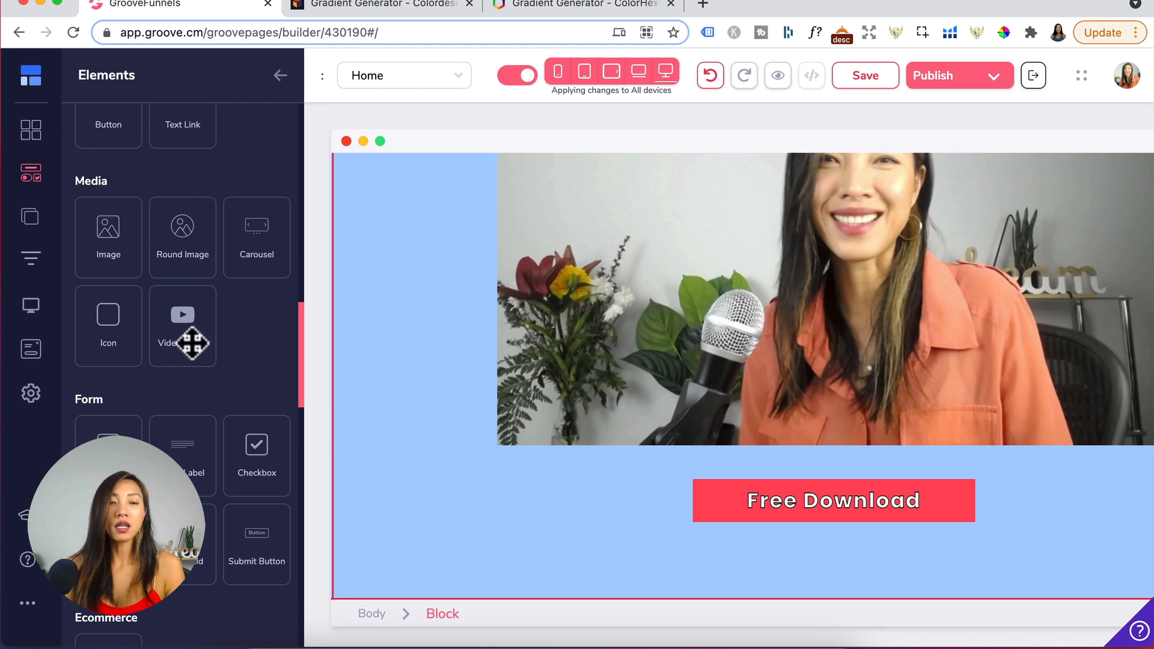
drag(193, 338, 812, 488)
click(448, 318)
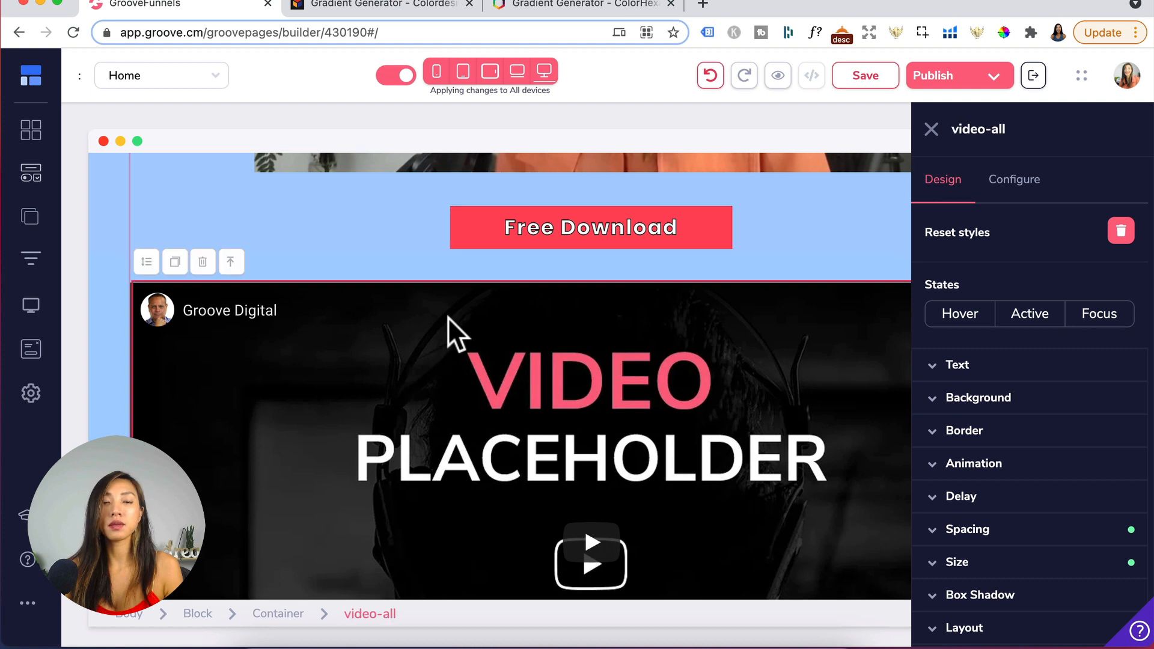
click(1016, 180)
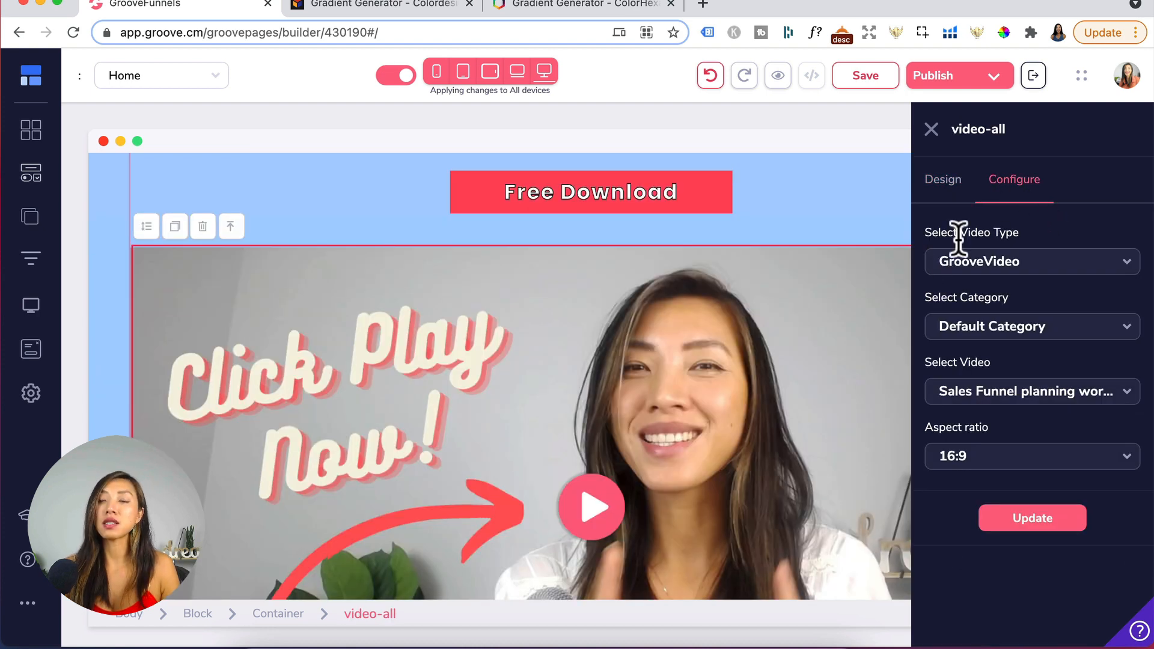
click(1019, 261)
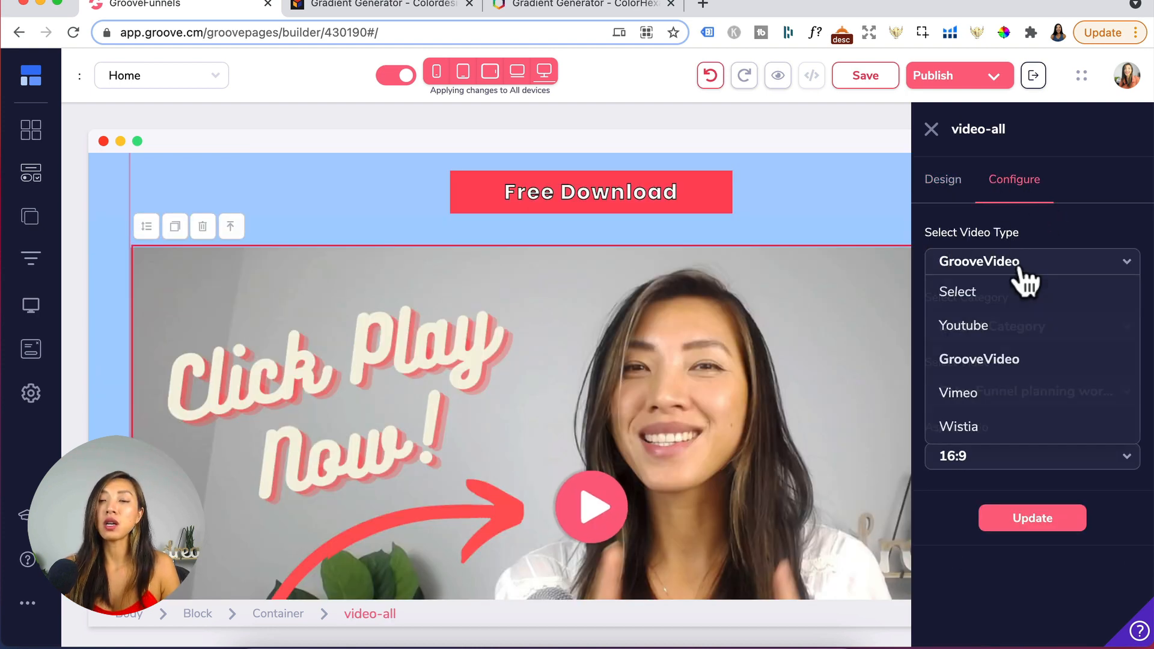
click(991, 367)
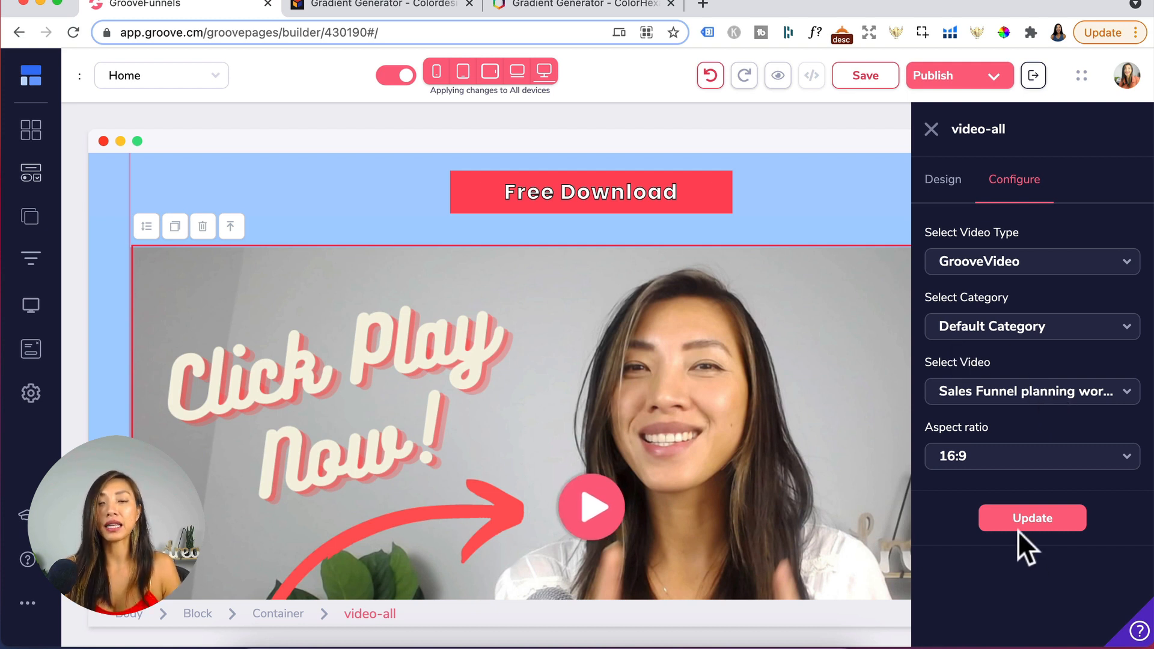
scroll(764, 525, down, 1)
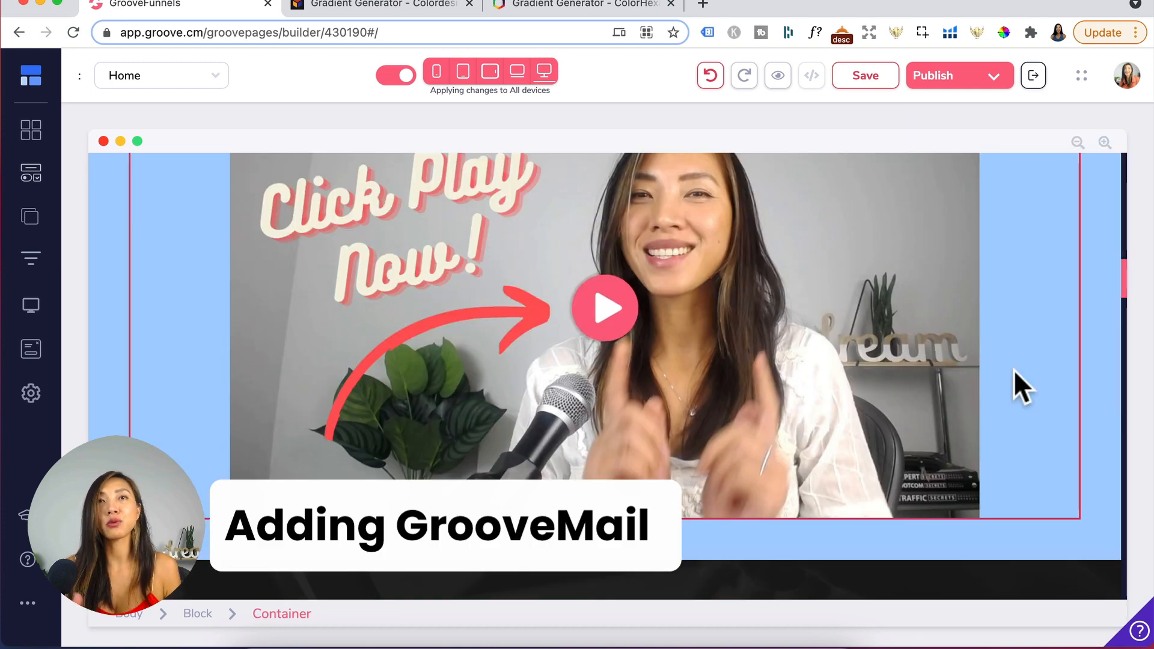
- Add a Groovemail Form element below the video
click(30, 174)
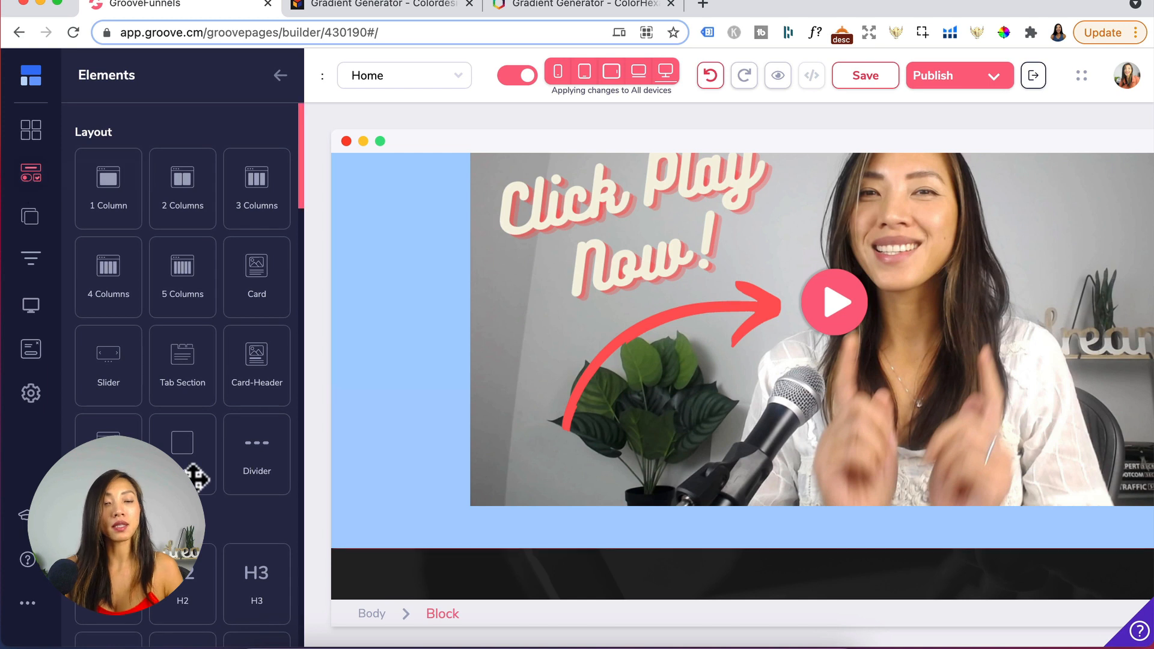
scroll(118, 219, down, 15)
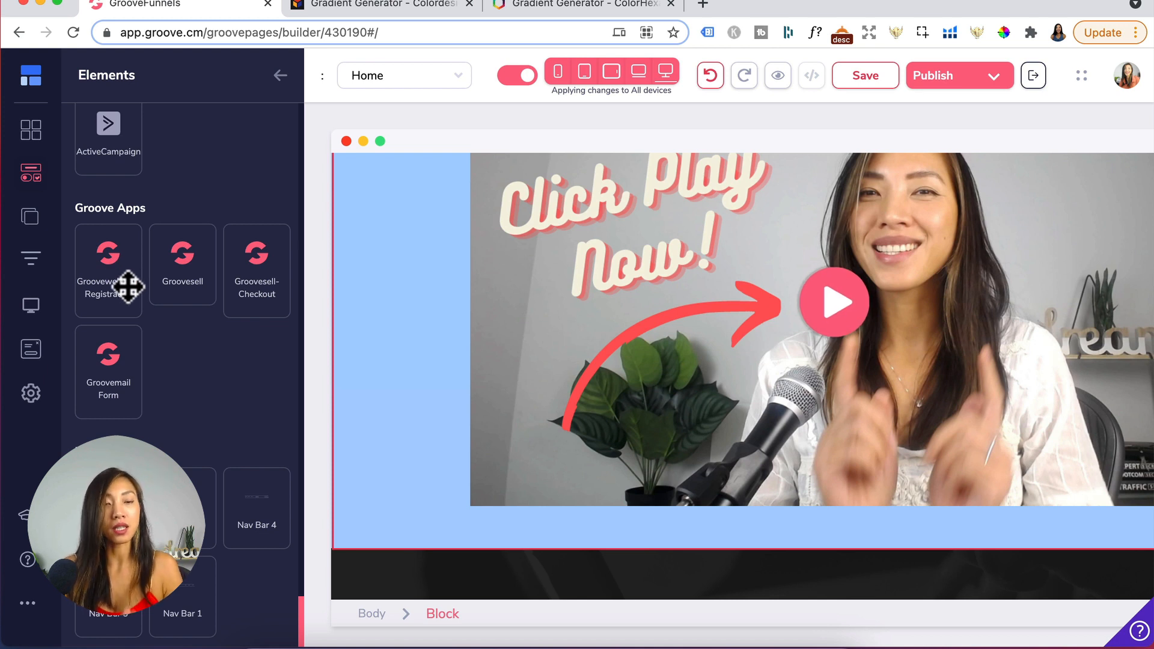
drag(114, 378, 673, 459)
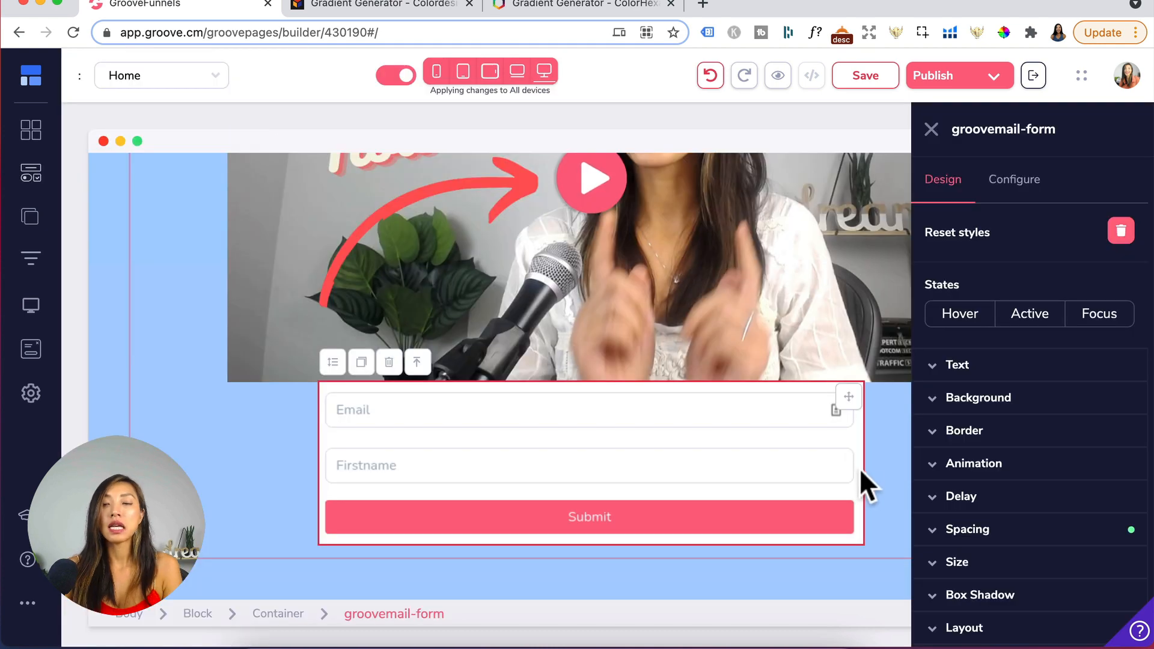
- Configure the form's thank-you redirect to link to the Thank You page and update it
click(1009, 180)
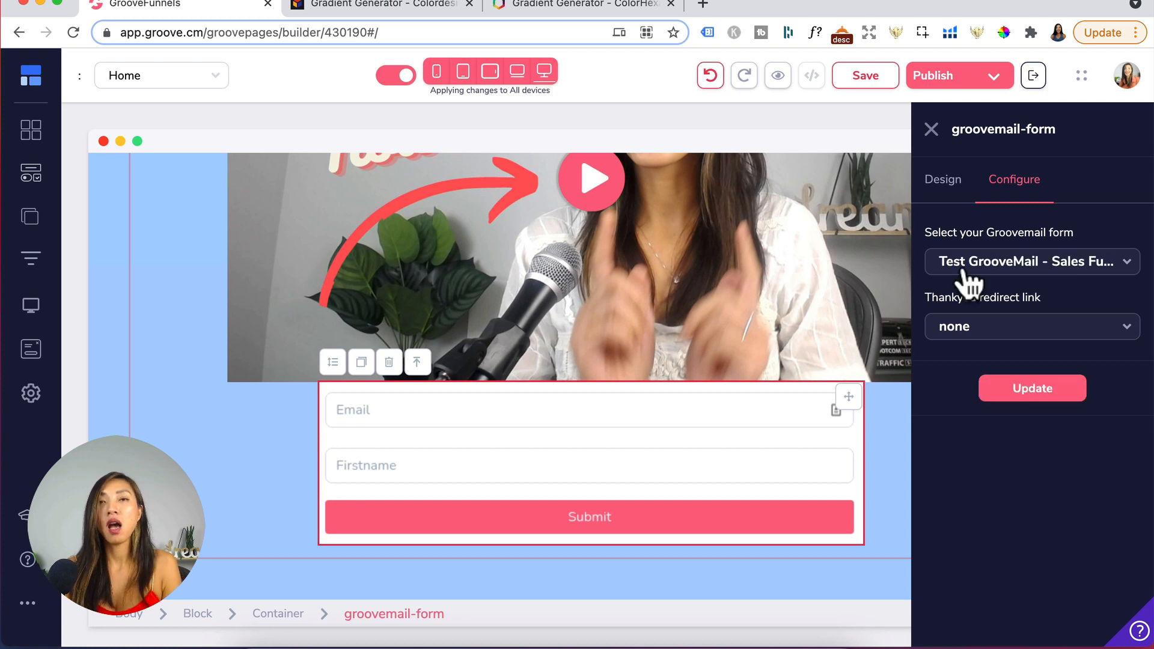
click(989, 328)
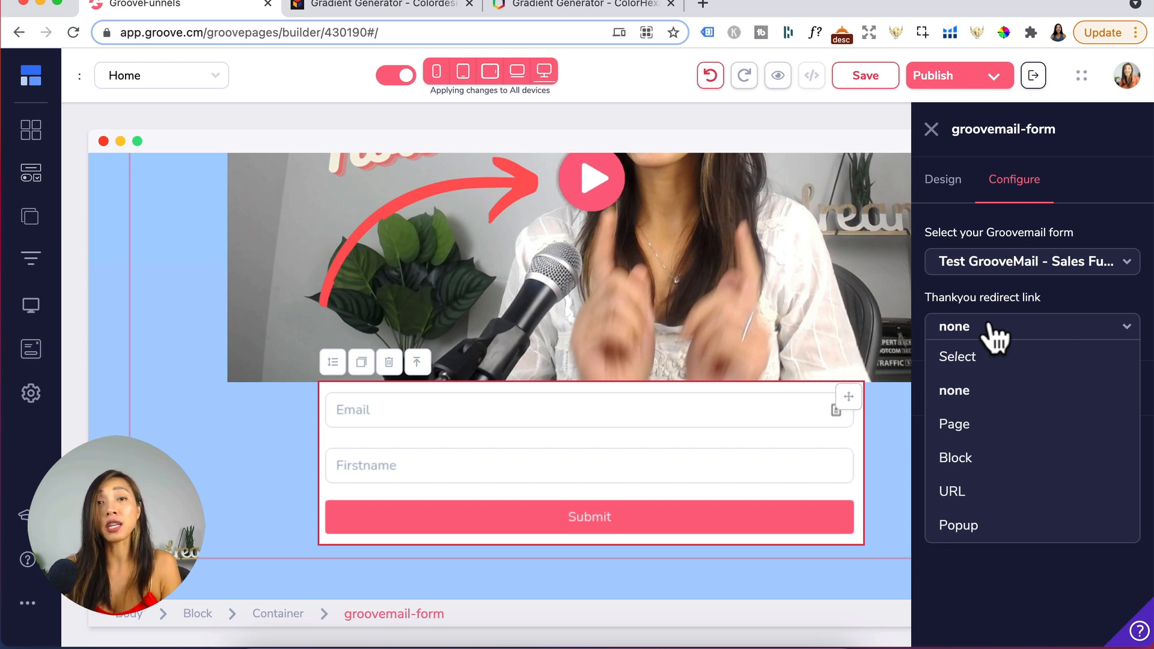
click(966, 423)
click(1003, 394)
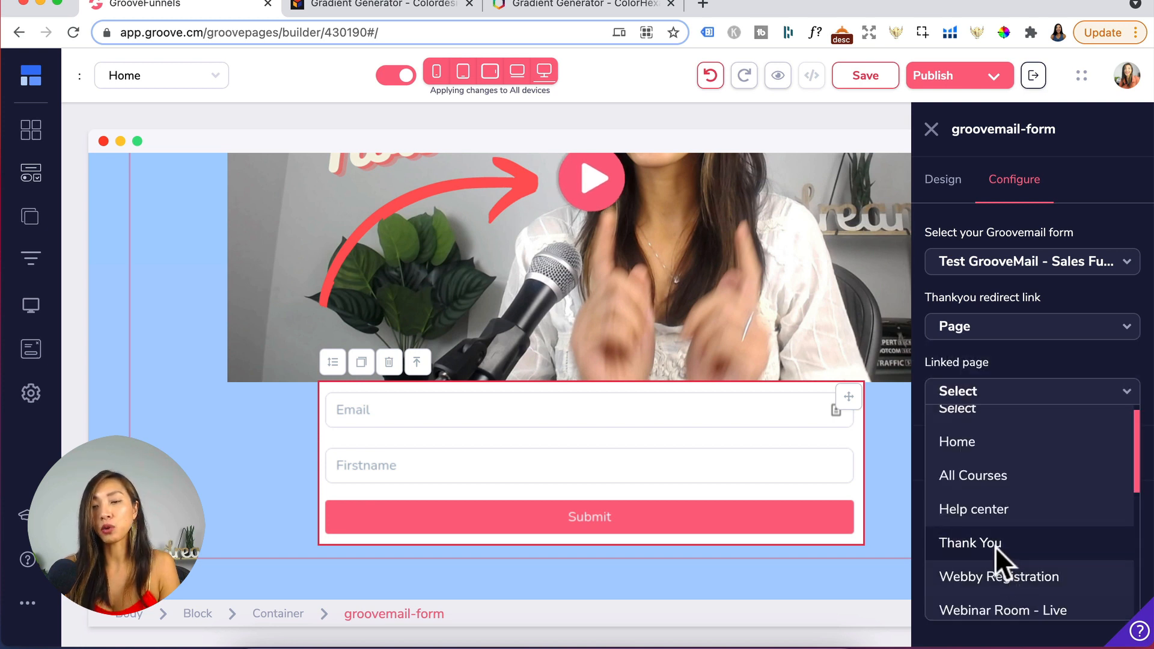
click(994, 544)
click(1029, 463)
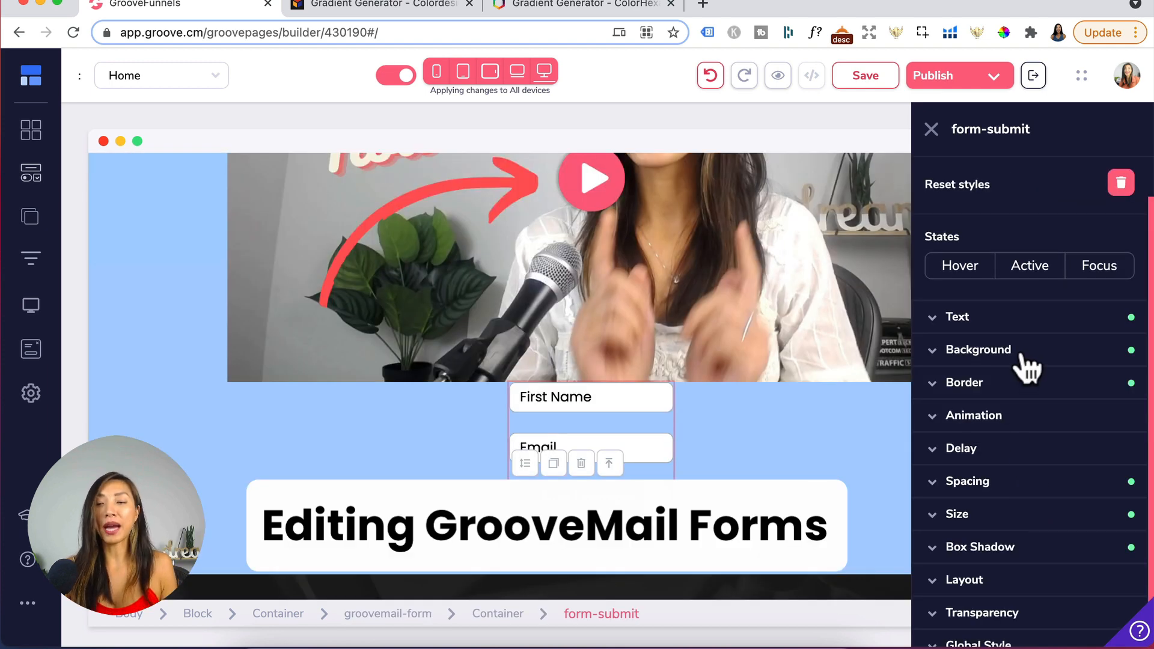
- Set the form's Free Download submit button background to green
click(1021, 354)
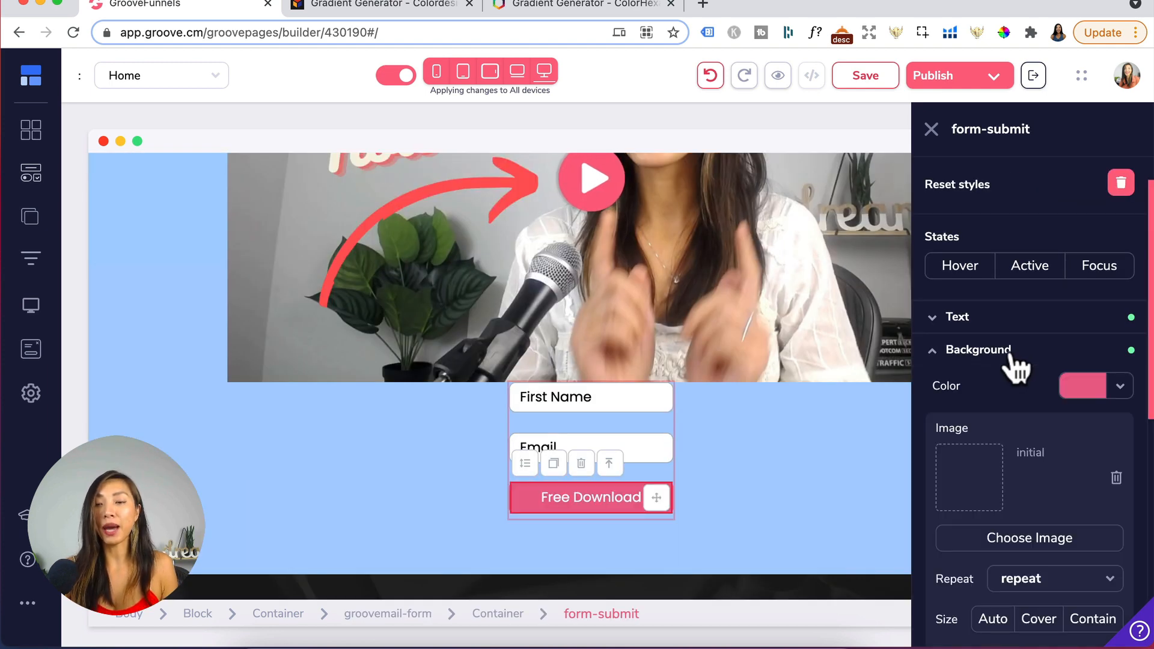
click(1081, 386)
click(1085, 477)
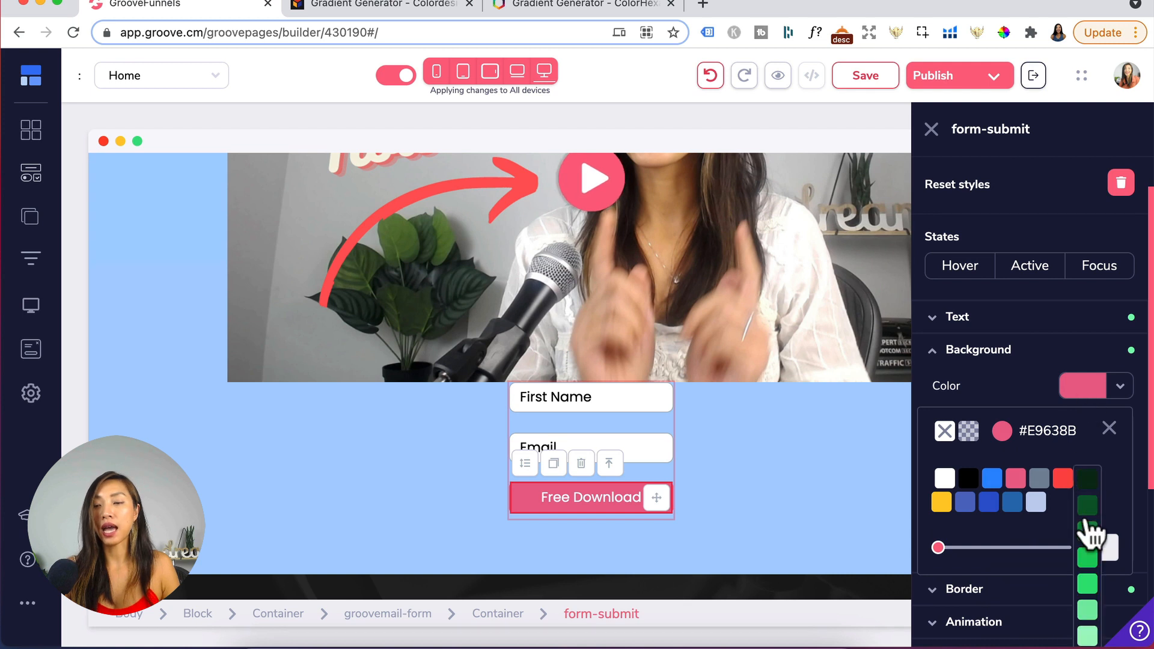
- Set the Email input's text color to gray #78889B
click(554, 447)
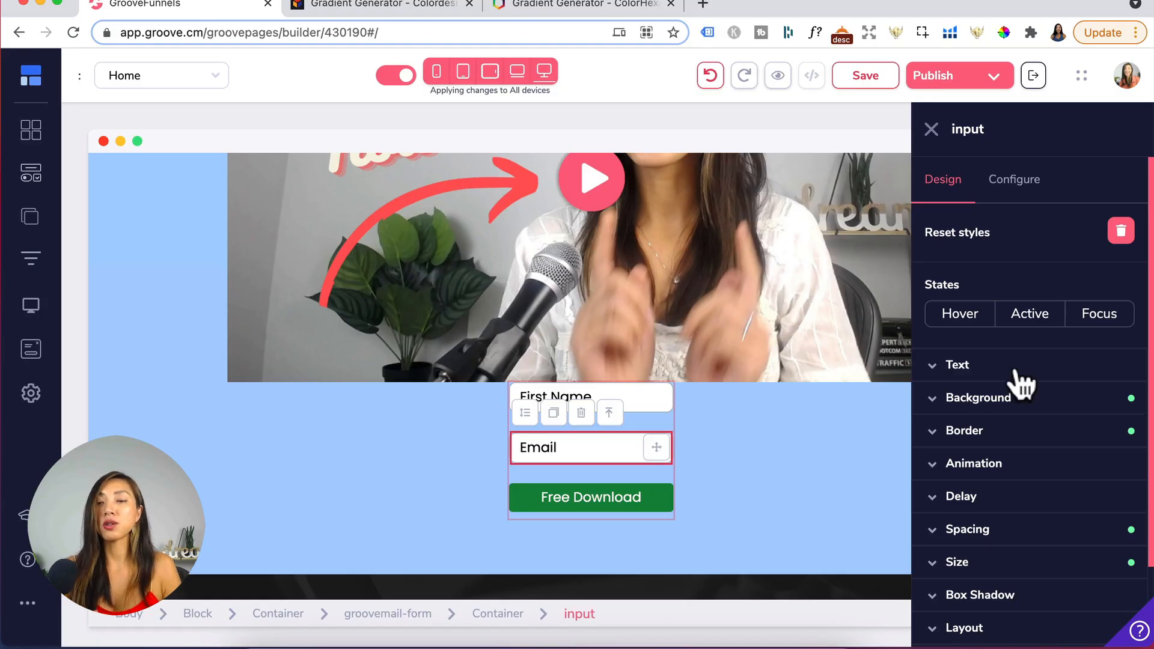
click(1020, 379)
scroll(1018, 492, down, 3)
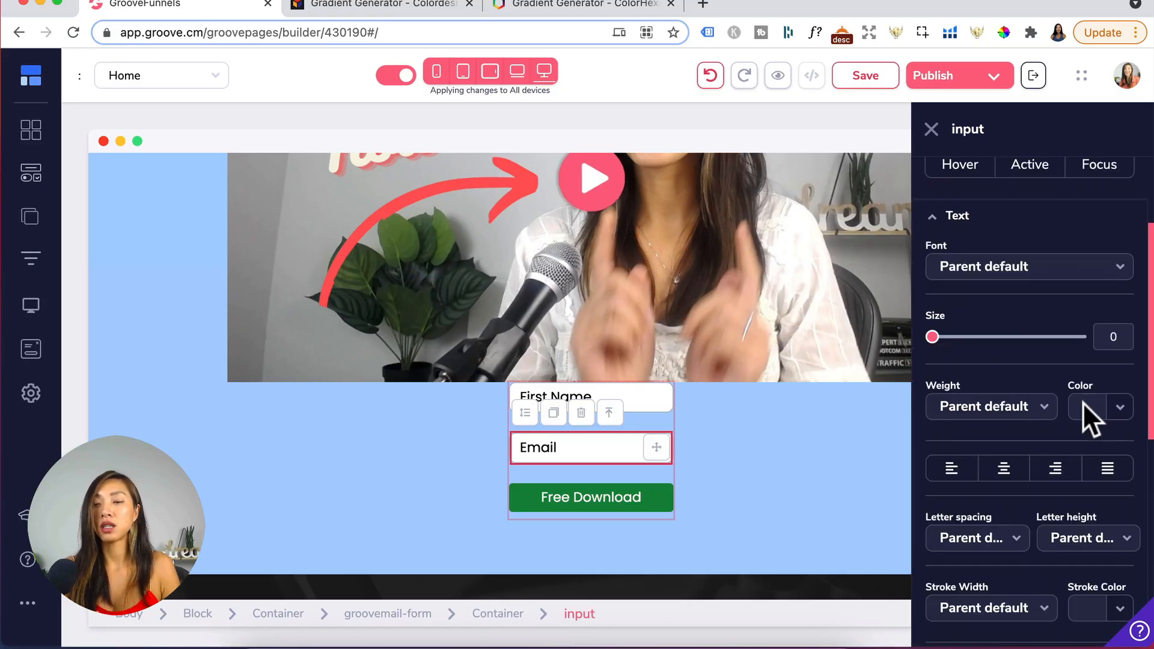
click(1083, 404)
mouse_move(1038, 498)
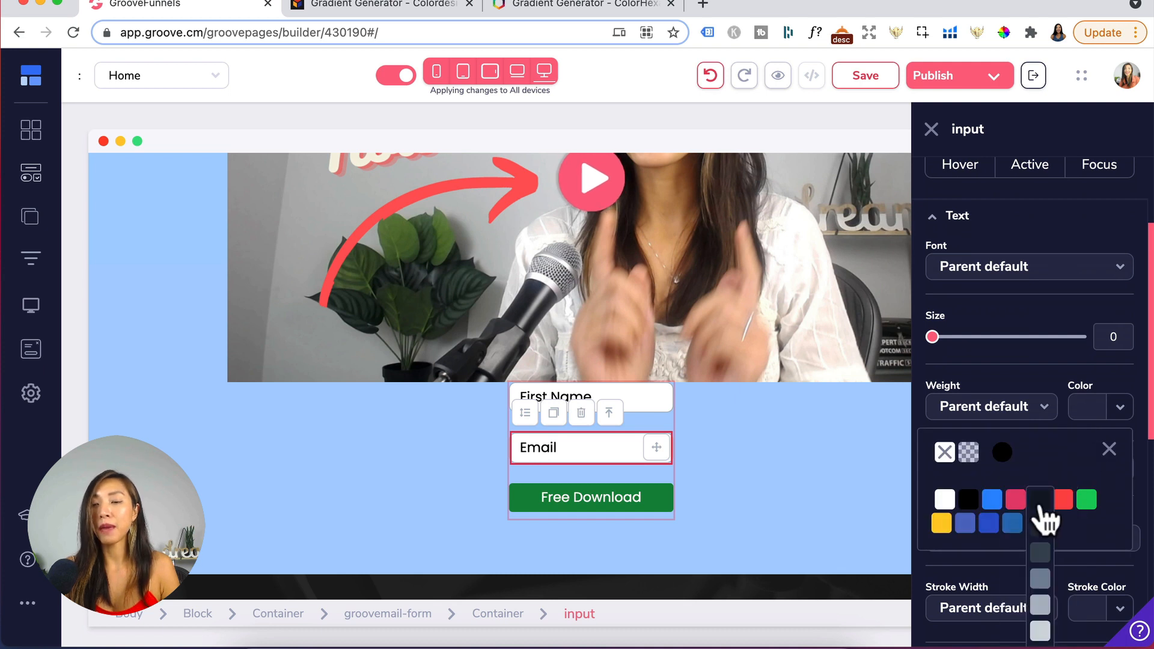
click(1040, 583)
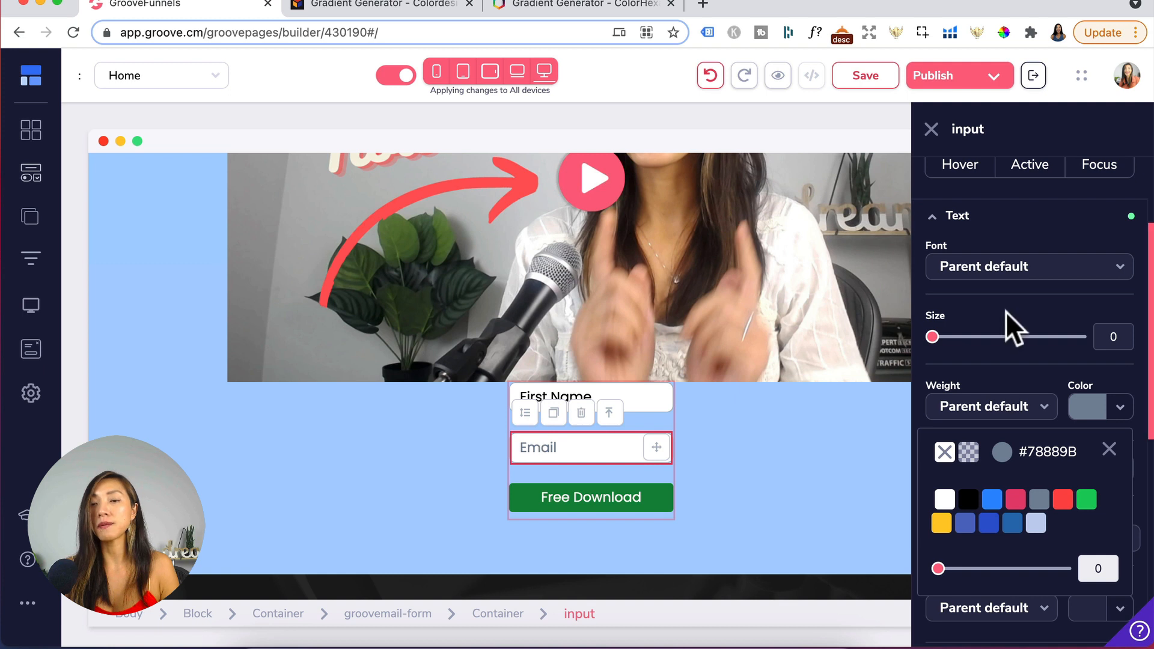
- Change the Email input's placeholder to "Email Address"
scroll(1004, 311, up, 3)
click(1022, 178)
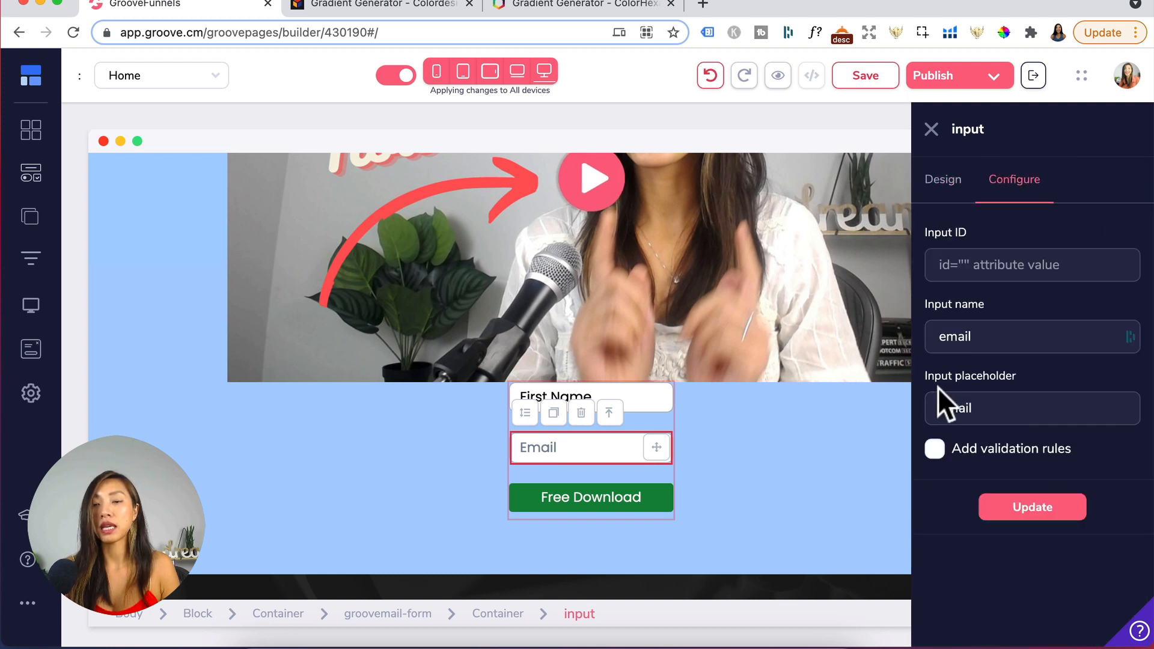
click(993, 408)
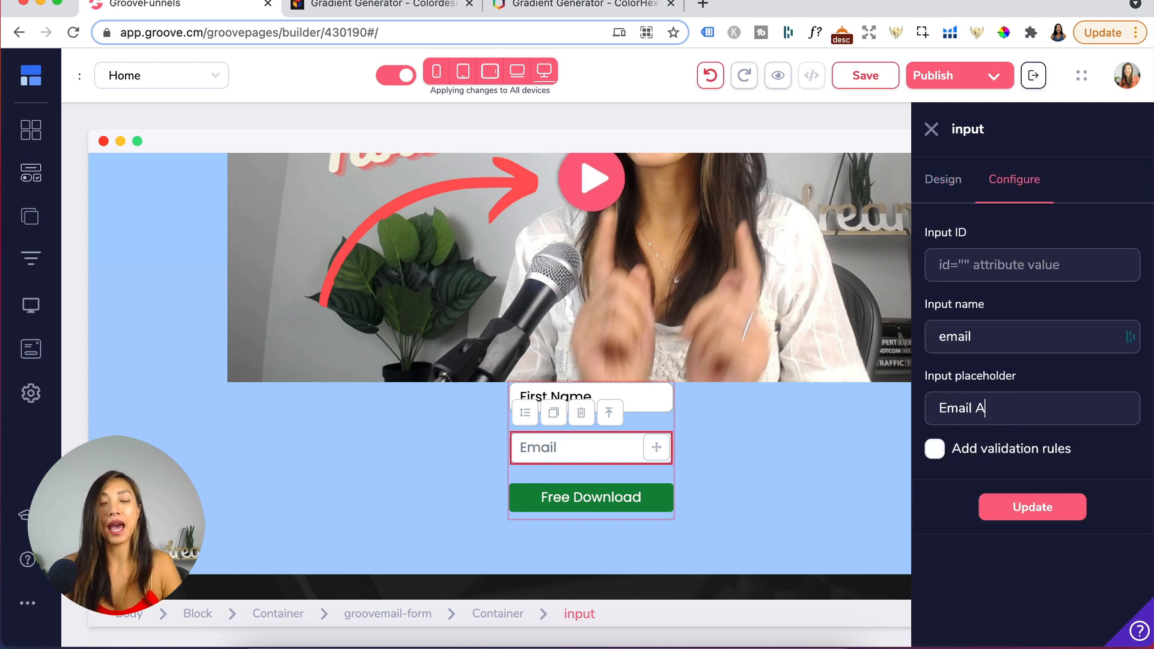
text(Address)
- Enable validation rules on the Email input, make it required, and apply the update
click(935, 449)
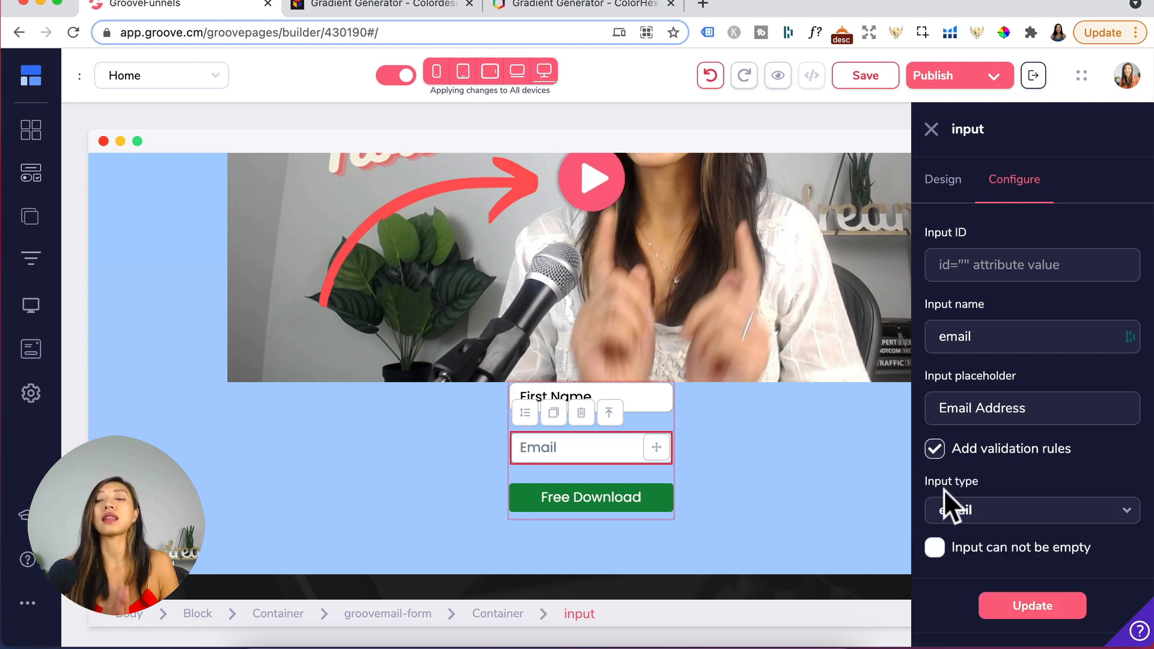
click(934, 547)
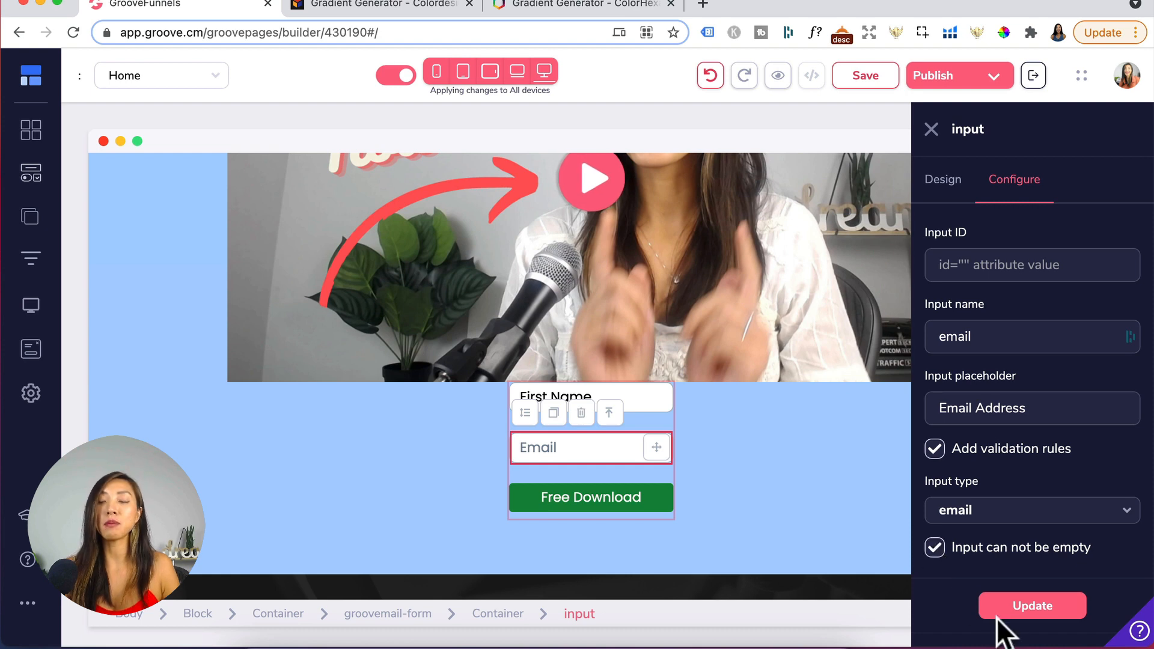
click(1024, 613)
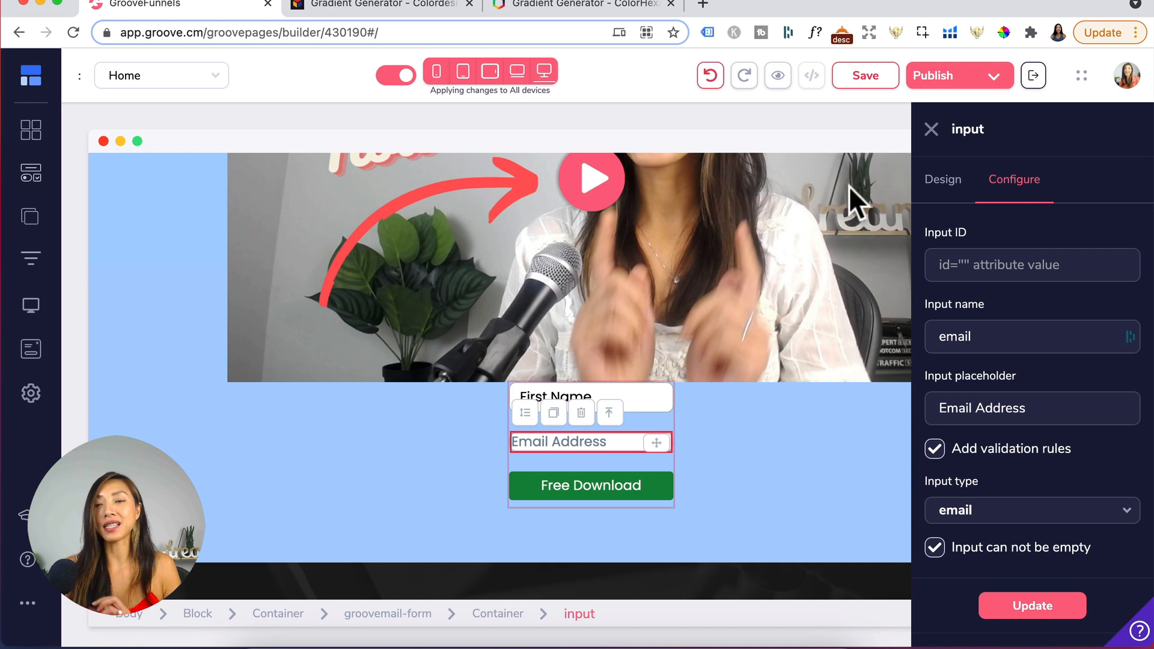
- Set the Email input's top and bottom padding to 15
click(941, 180)
scroll(1029, 468, down, 2)
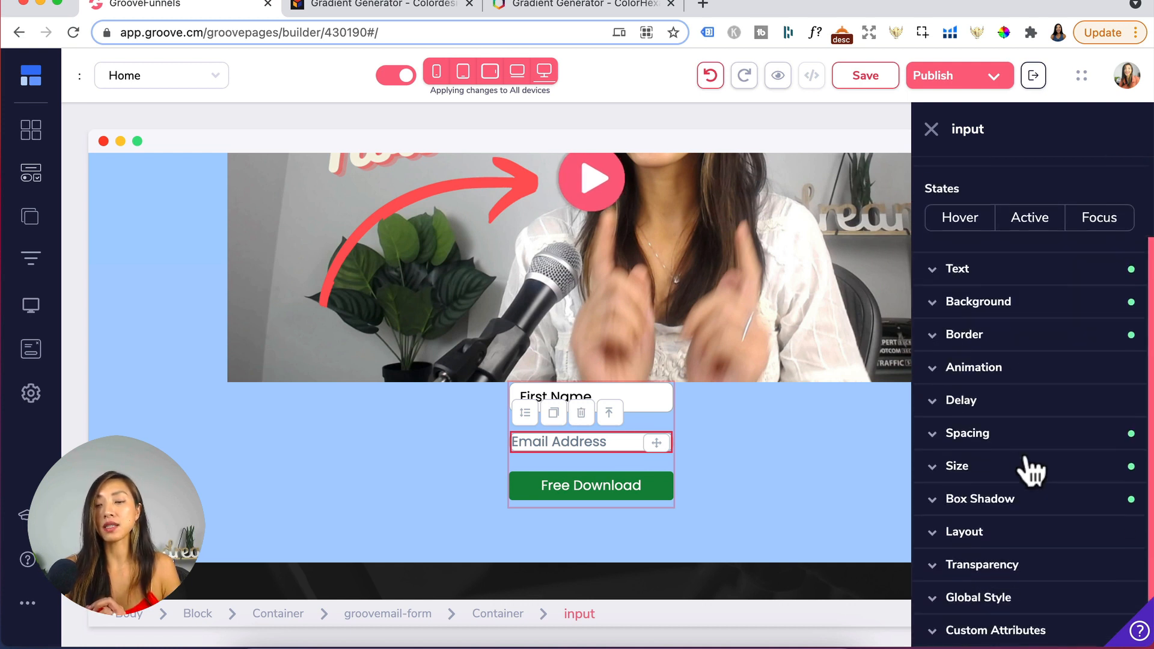
click(981, 437)
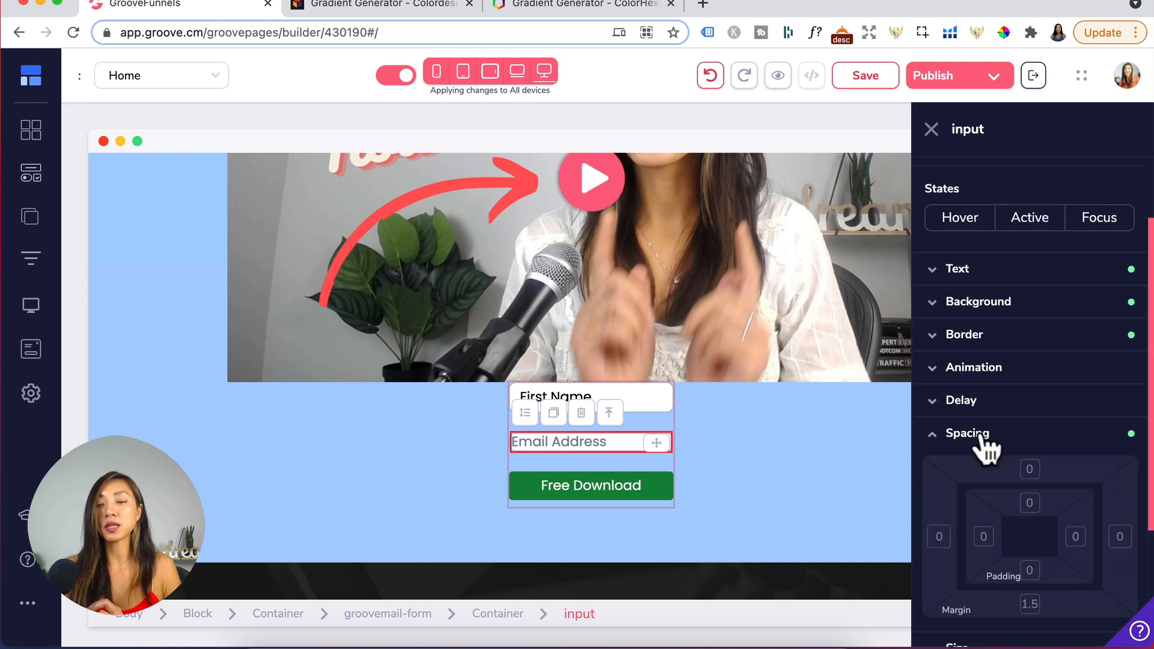
click(1029, 503)
shift+click(1028, 570)
scroll(1029, 628, down, 2)
scroll(1029, 634, down, 1)
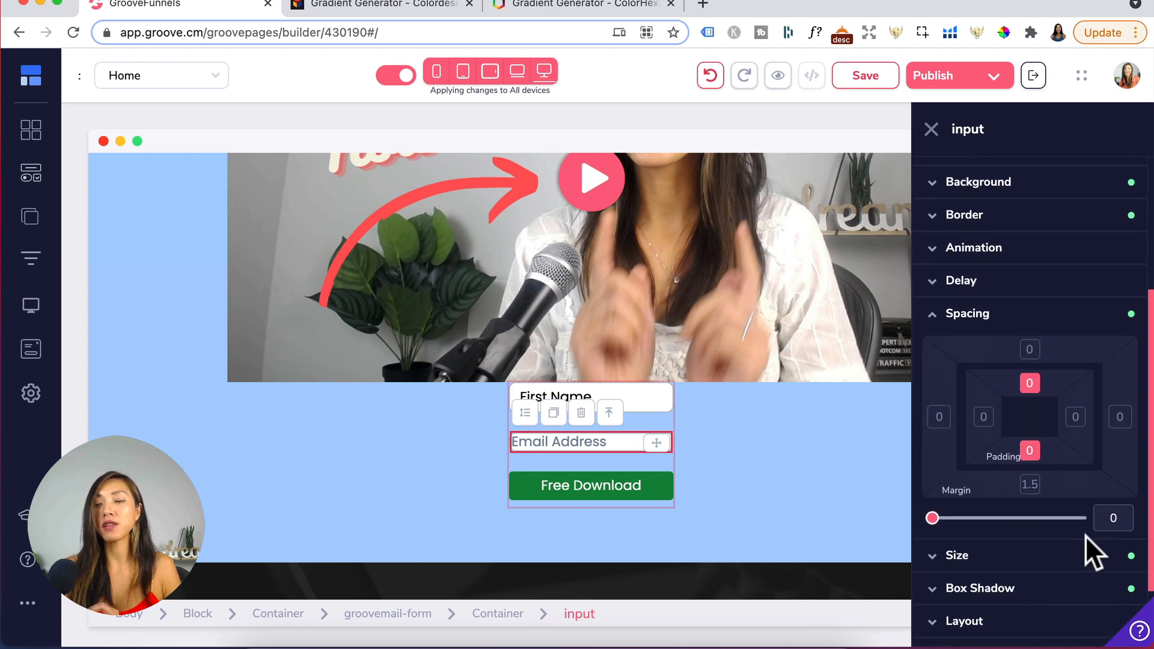
double_click(1100, 518)
text(15)
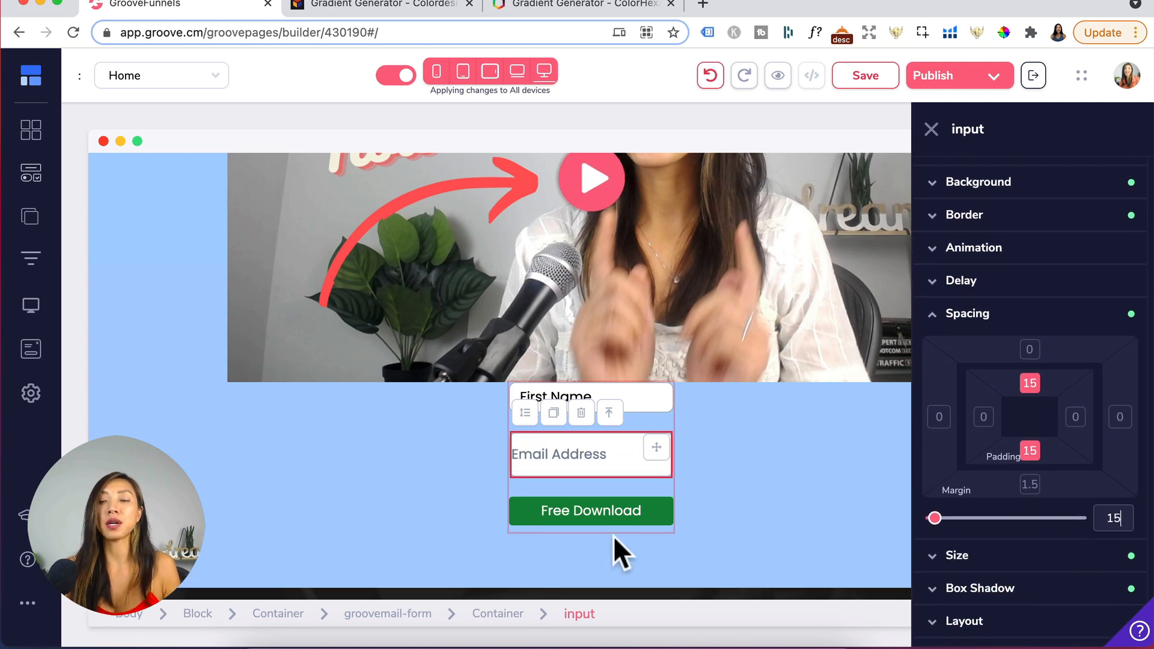
- Enable validation rules on the First Name input, make it required, and apply the update
click(589, 397)
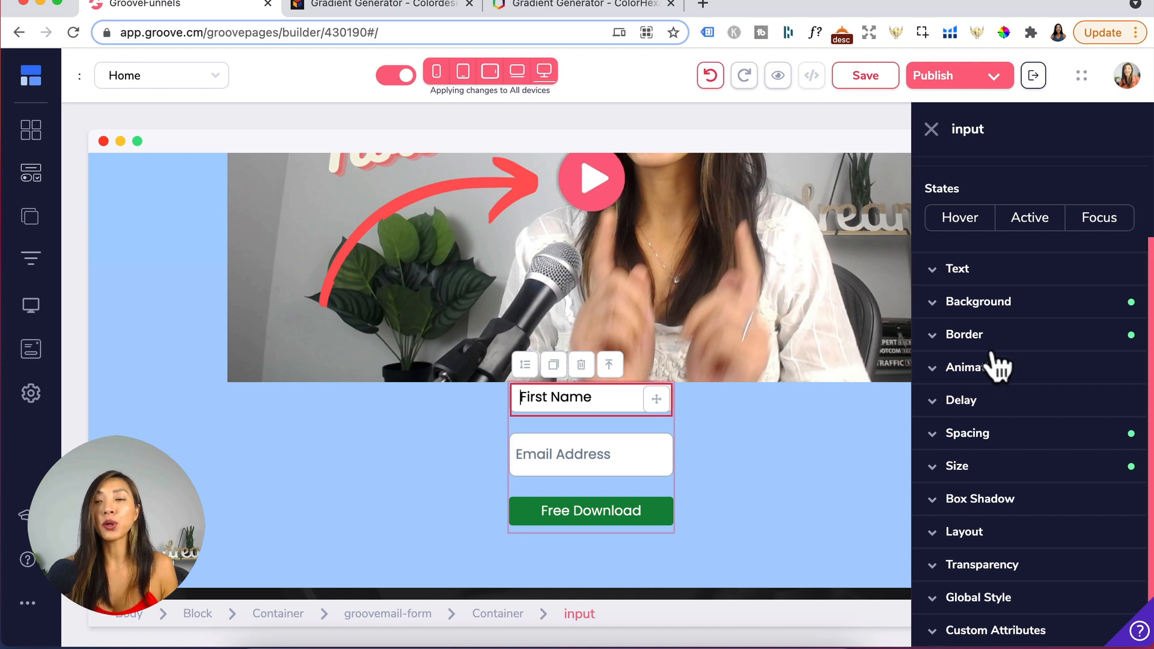
scroll(995, 364, up, 3)
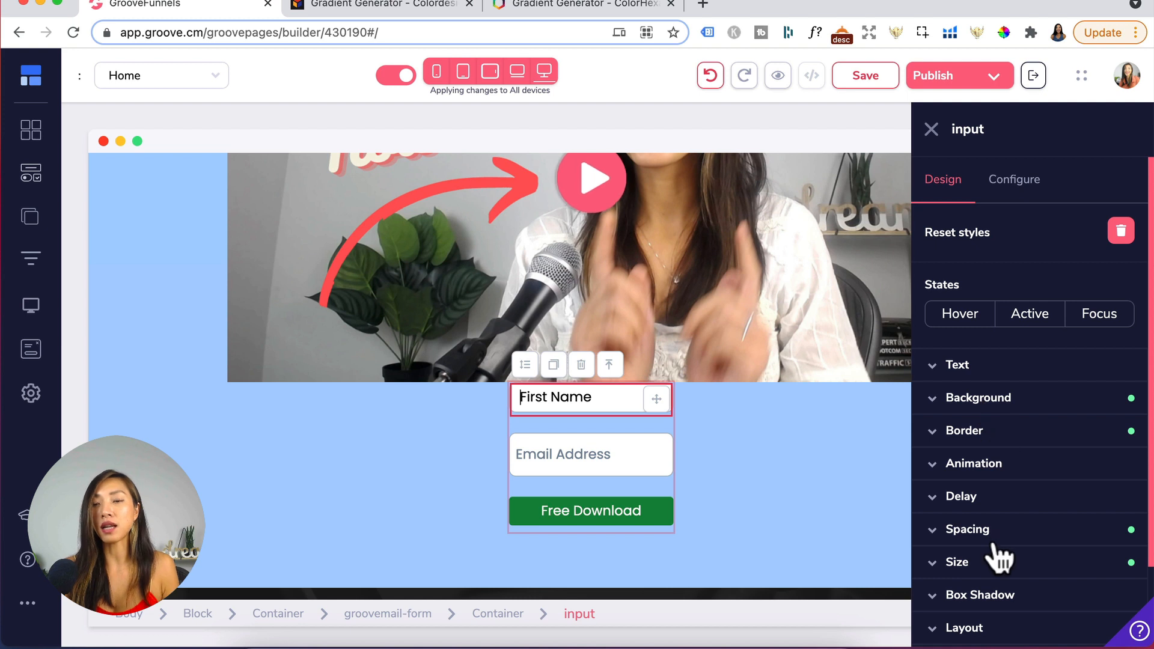
click(1028, 194)
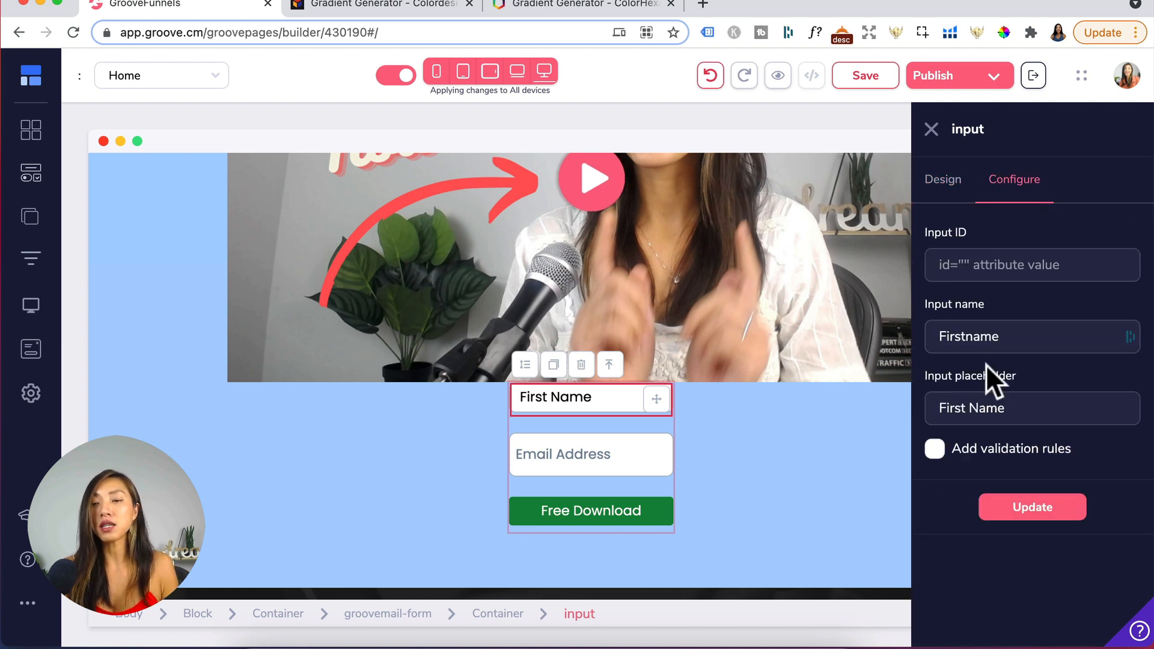
click(933, 454)
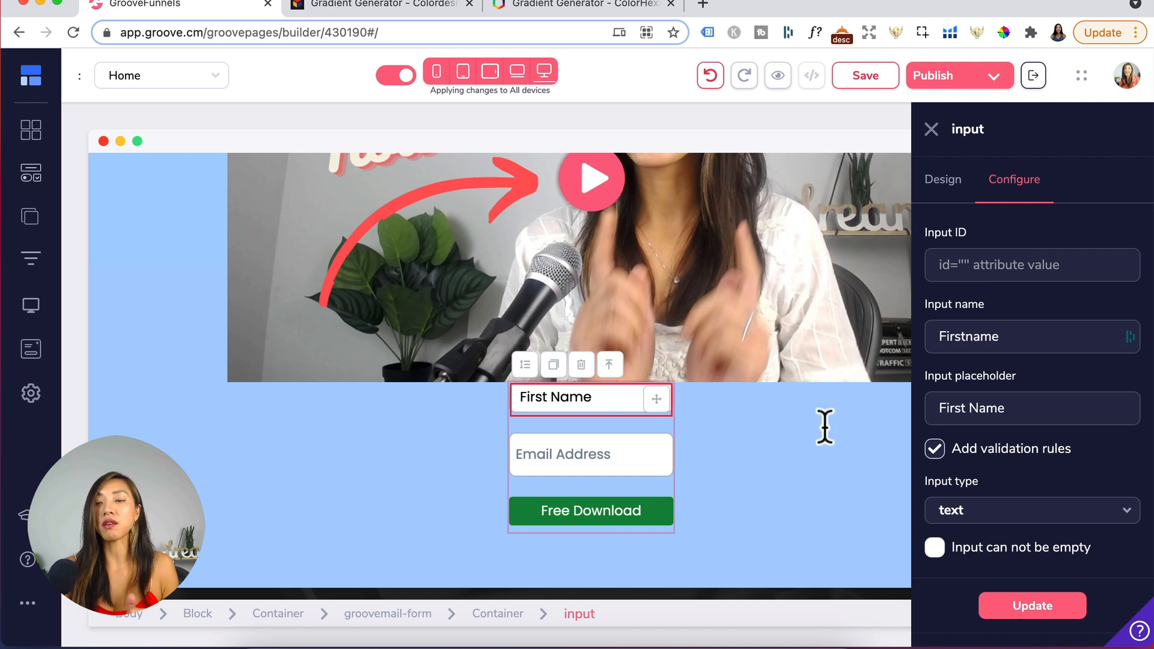
click(934, 547)
click(1033, 616)
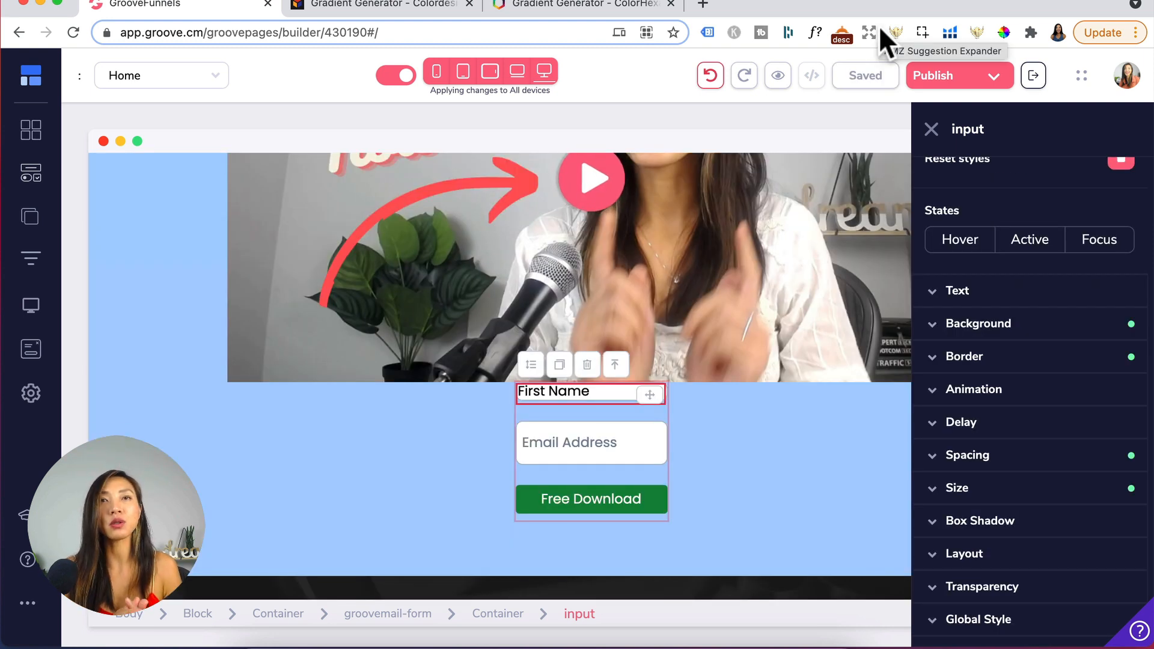
- Add an empty three-column block to the top of the page
scroll(1064, 273, up, 3)
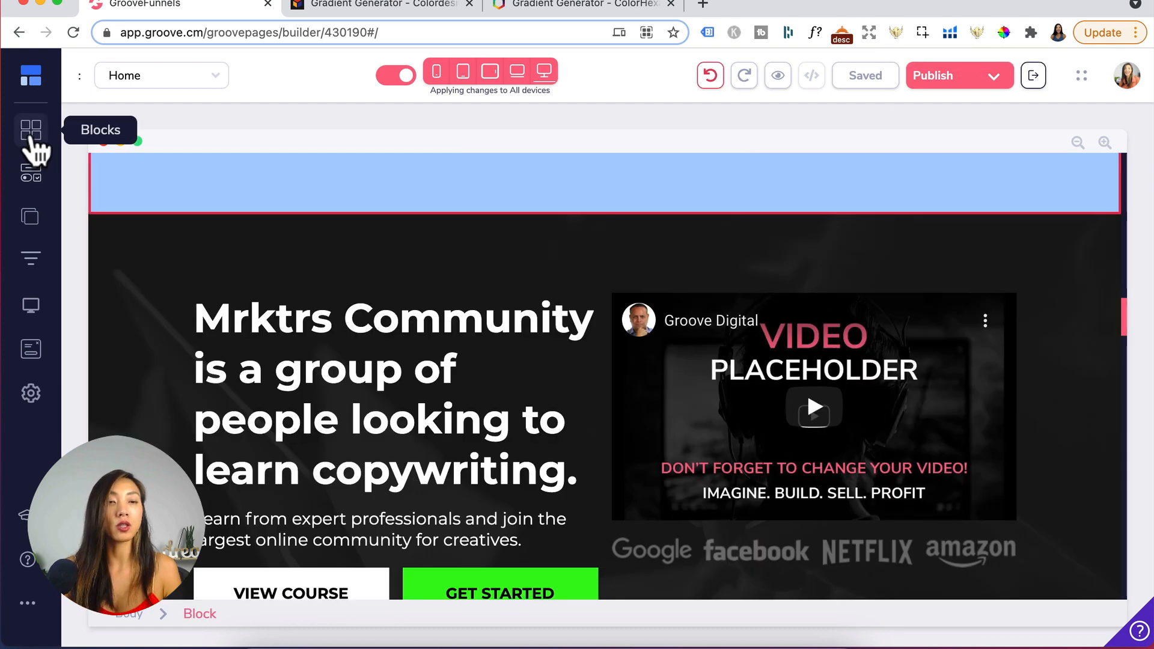
click(36, 143)
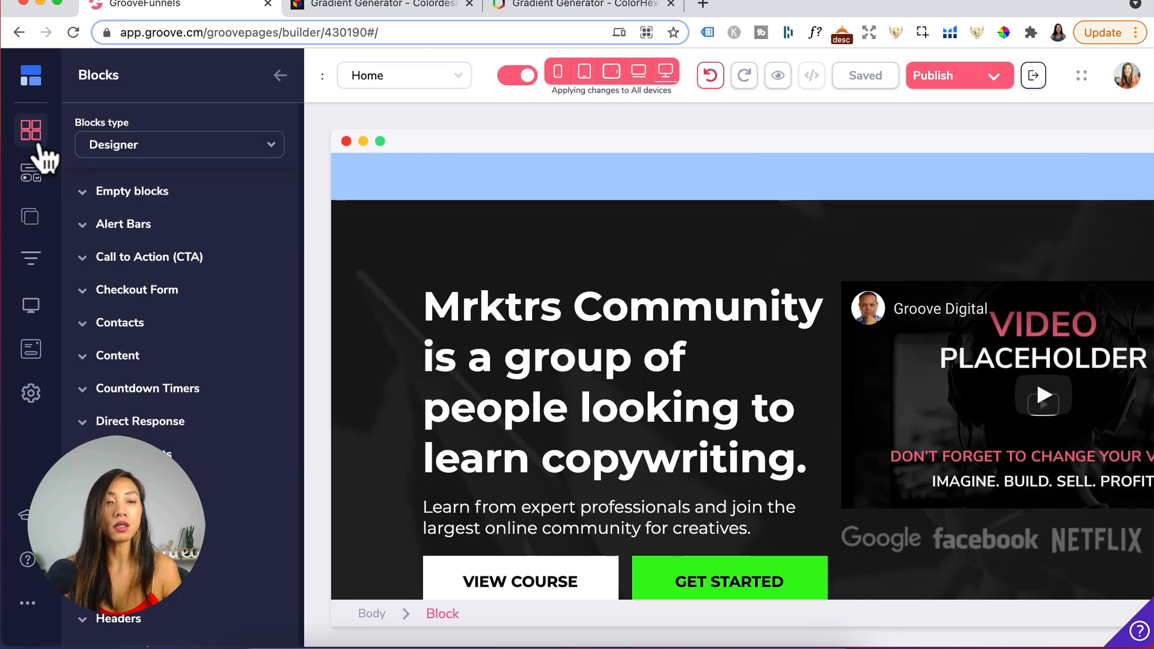
click(159, 198)
scroll(180, 360, down, 4)
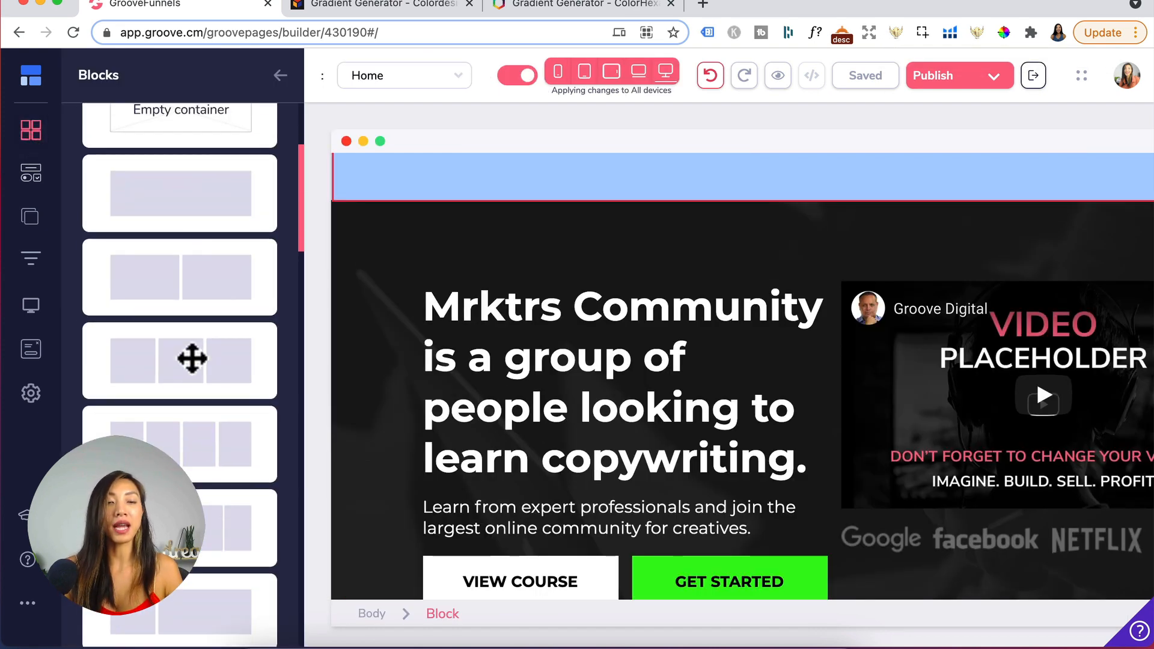
drag(186, 363, 598, 267)
- Set the new block's padding to 20 on the top, left, right and bottom sides
click(201, 614)
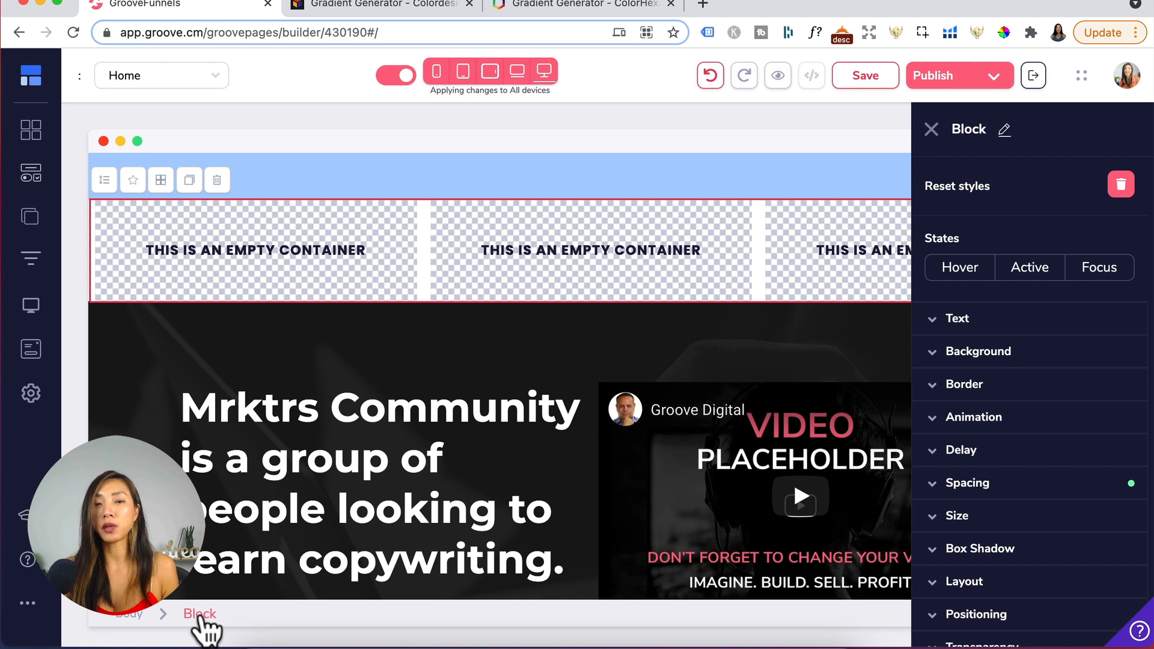
scroll(1120, 535, down, 3)
click(1007, 420)
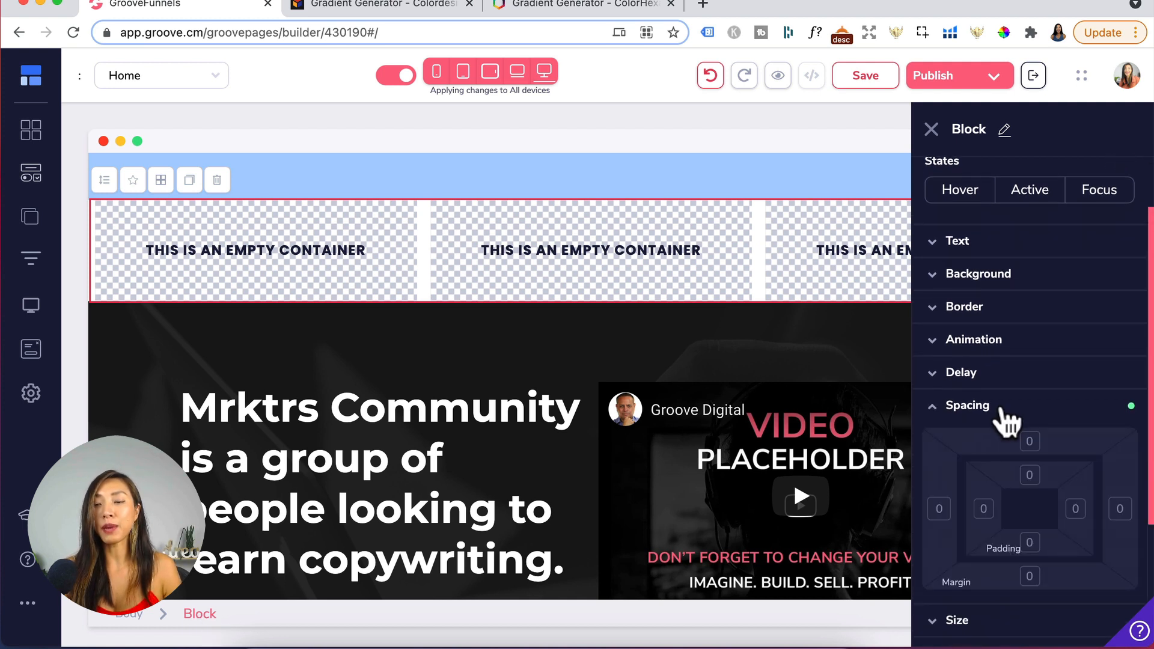
scroll(1048, 538, down, 3)
click(1029, 401)
click(983, 435)
click(1074, 436)
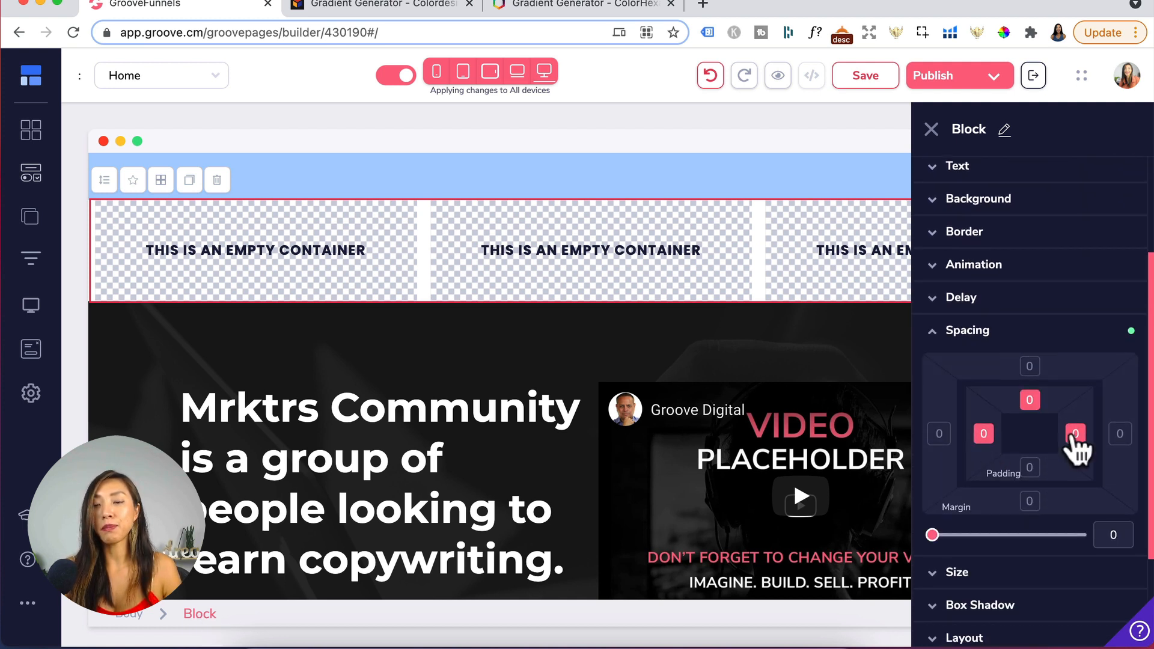
click(1030, 467)
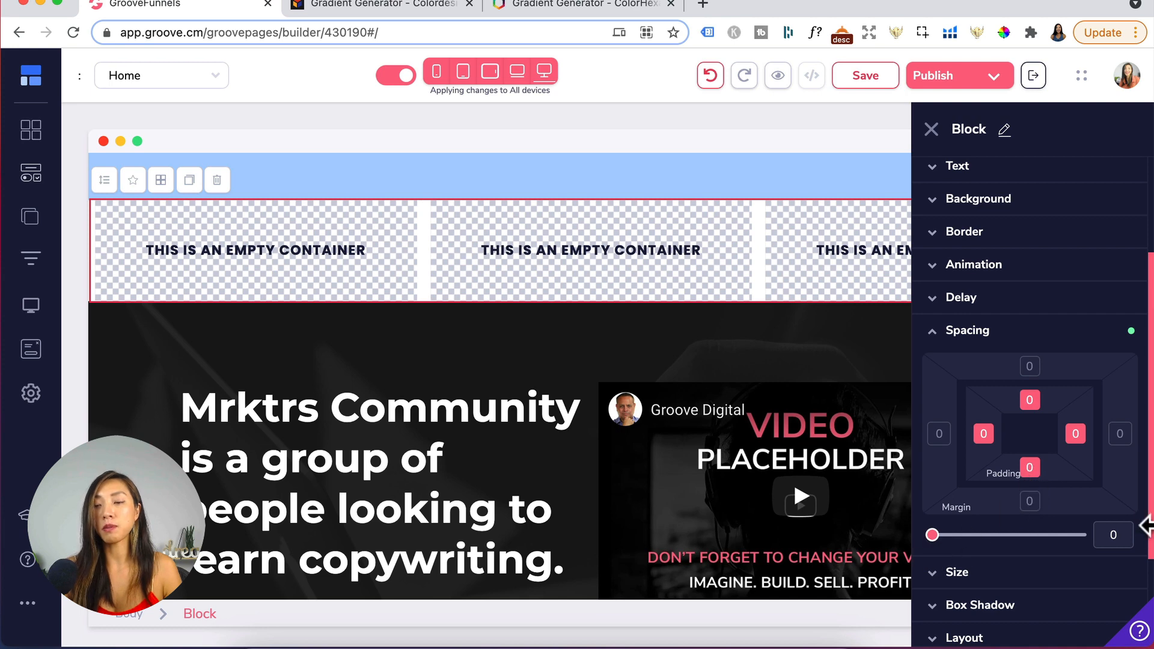
double_click(1112, 535)
text(20)
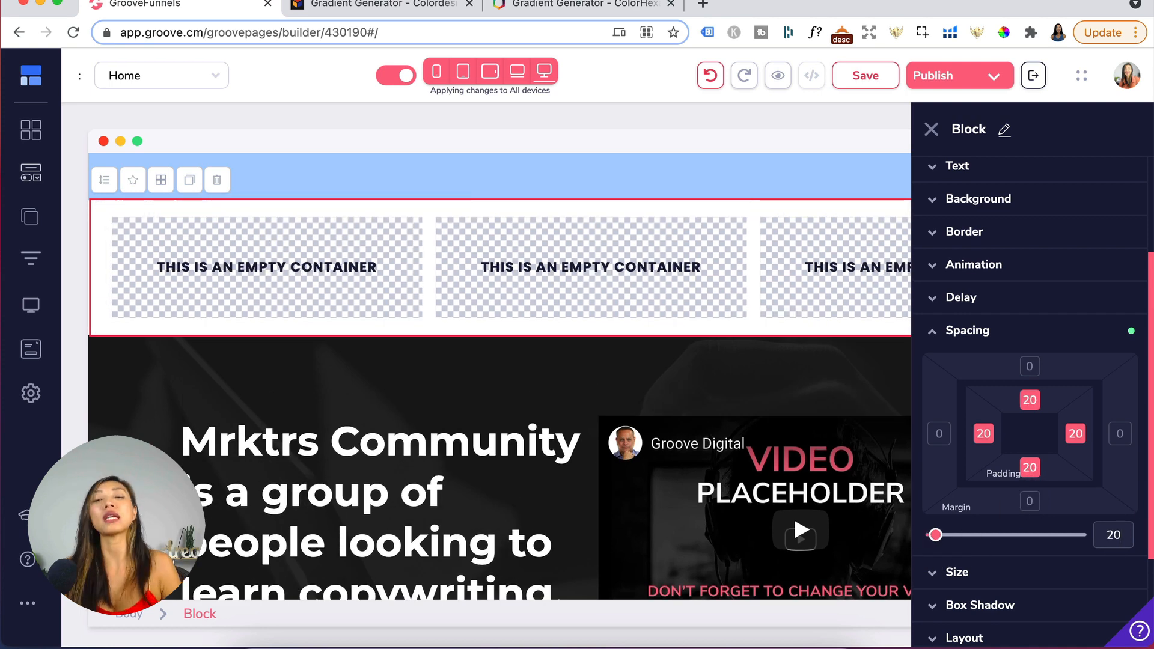
- Set the block's background color to yellow
click(1018, 212)
click(1083, 240)
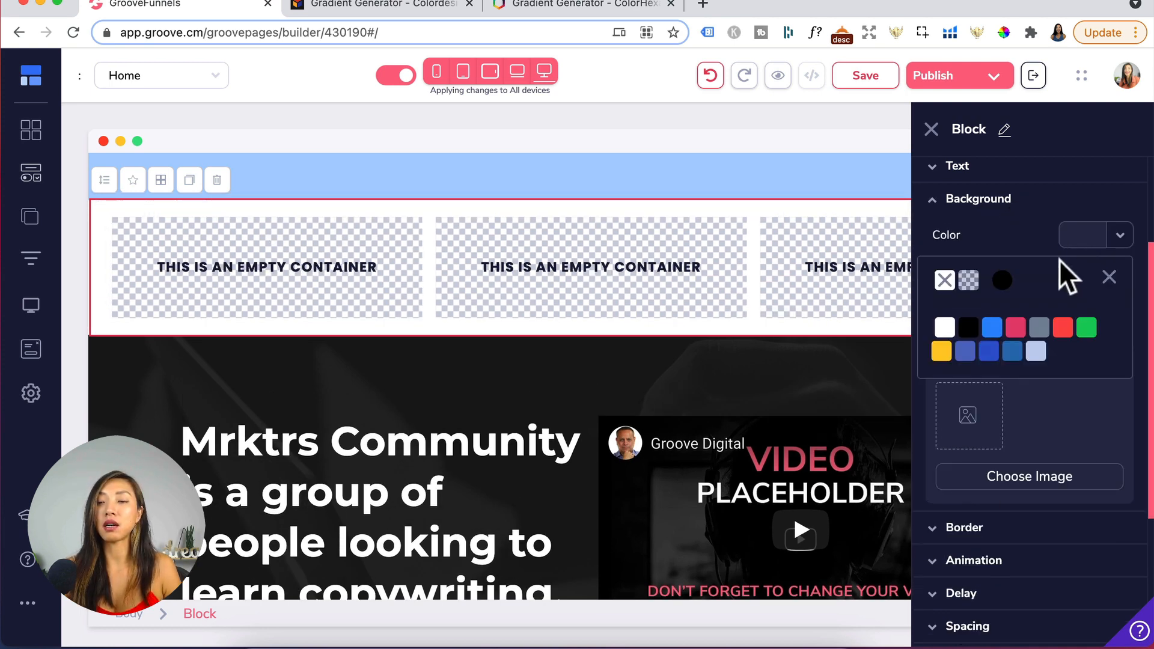
mouse_move(941, 360)
click(941, 435)
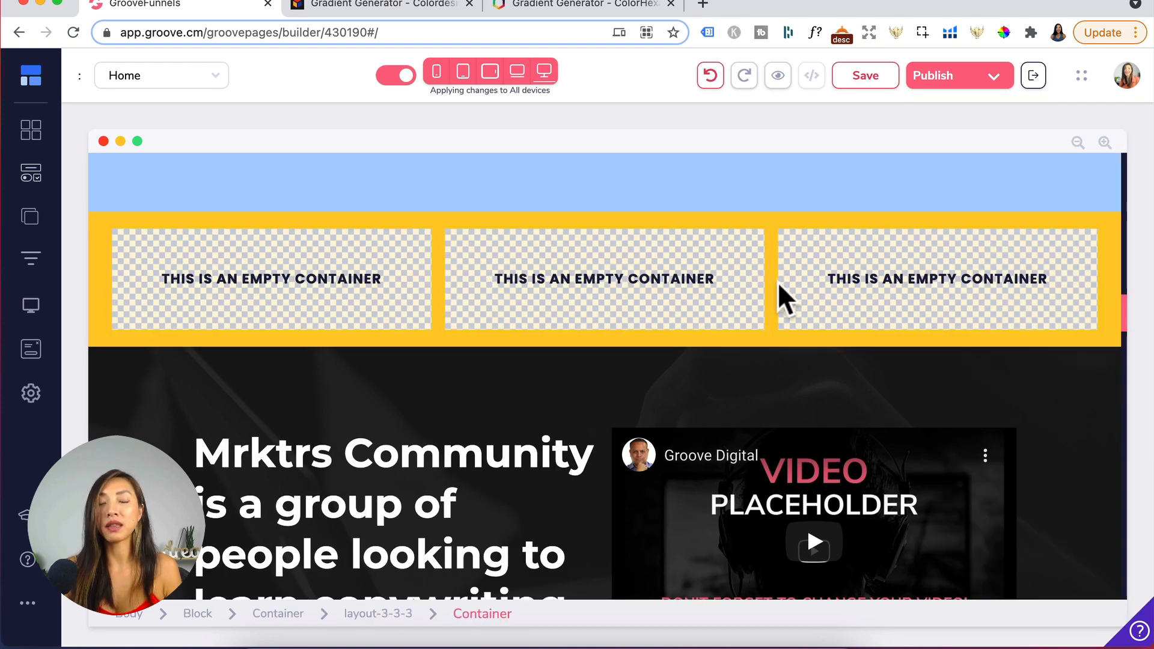
- Set the three-column layout's gutter width to Extra large and apply the update
click(378, 613)
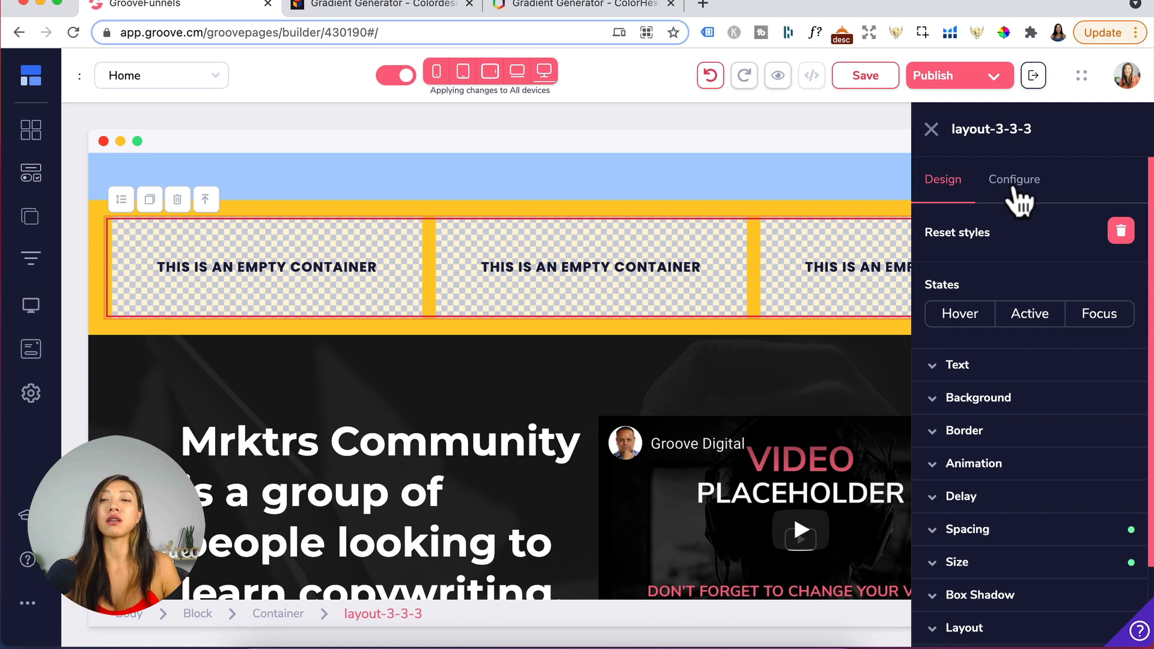
click(1016, 186)
click(998, 264)
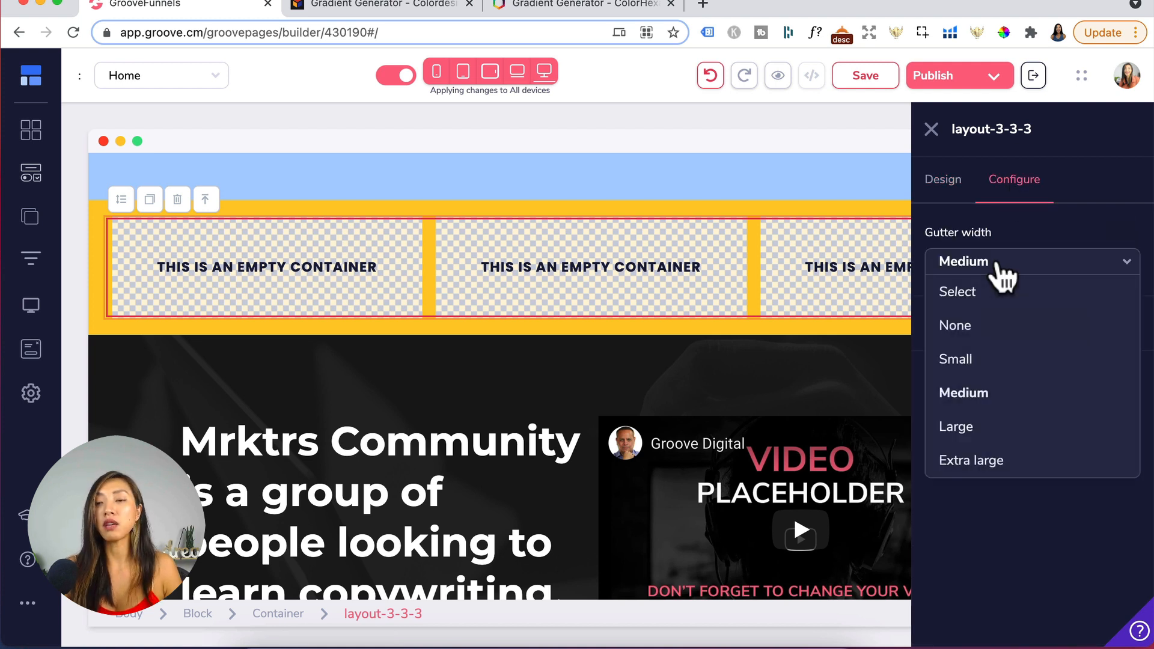
click(984, 462)
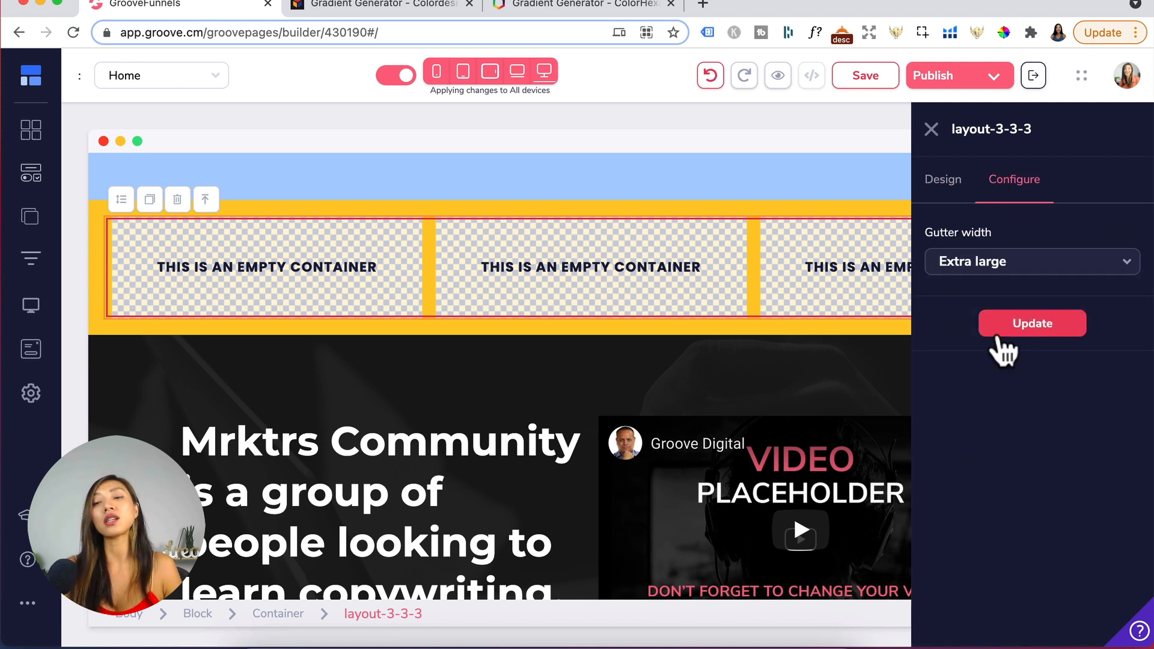
click(1011, 328)
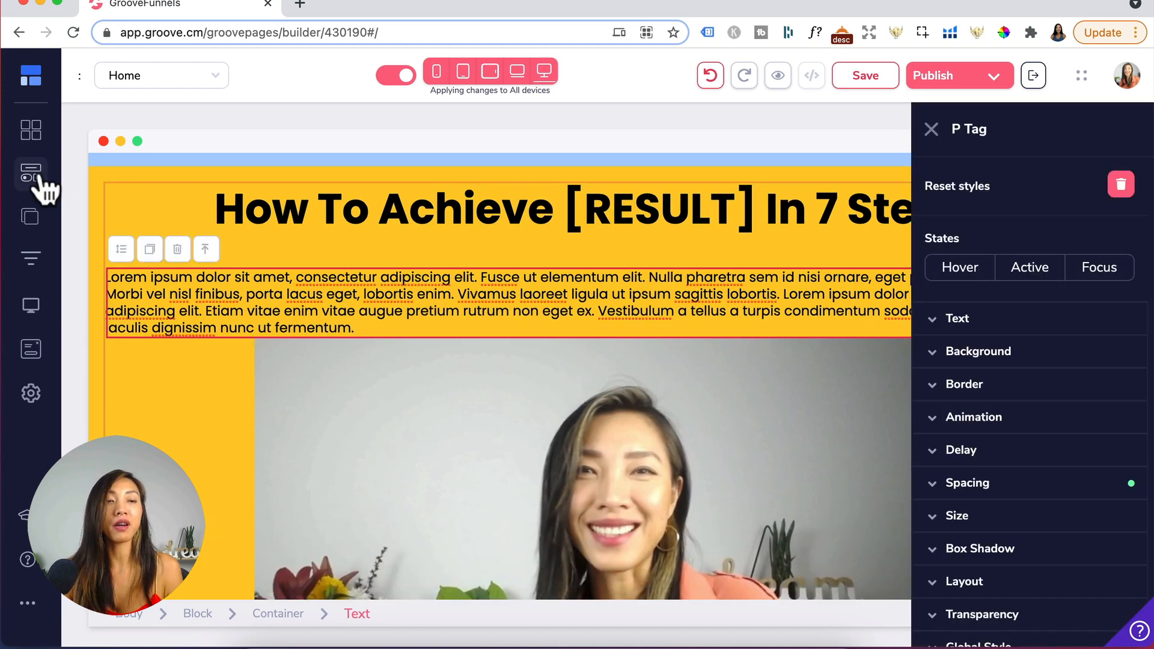
- Set the heading section container's left and right padding to 176
click(30, 173)
scroll(117, 309, down, 5)
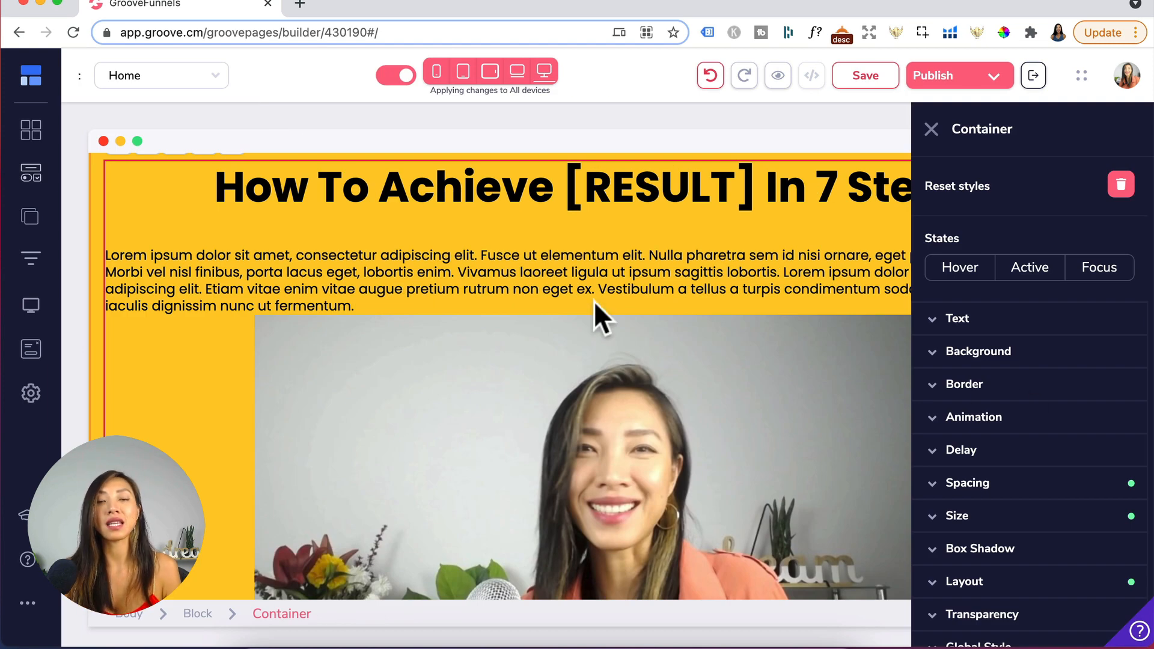
scroll(625, 273, right, 5)
scroll(626, 273, right, 1)
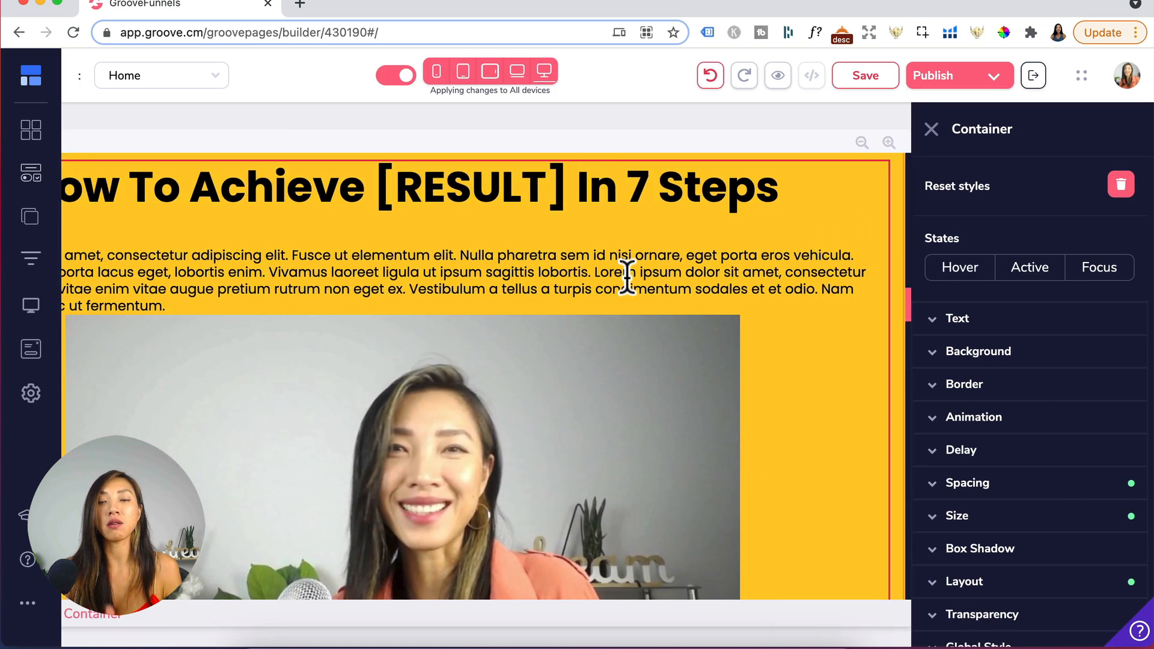
scroll(626, 276, left, 4)
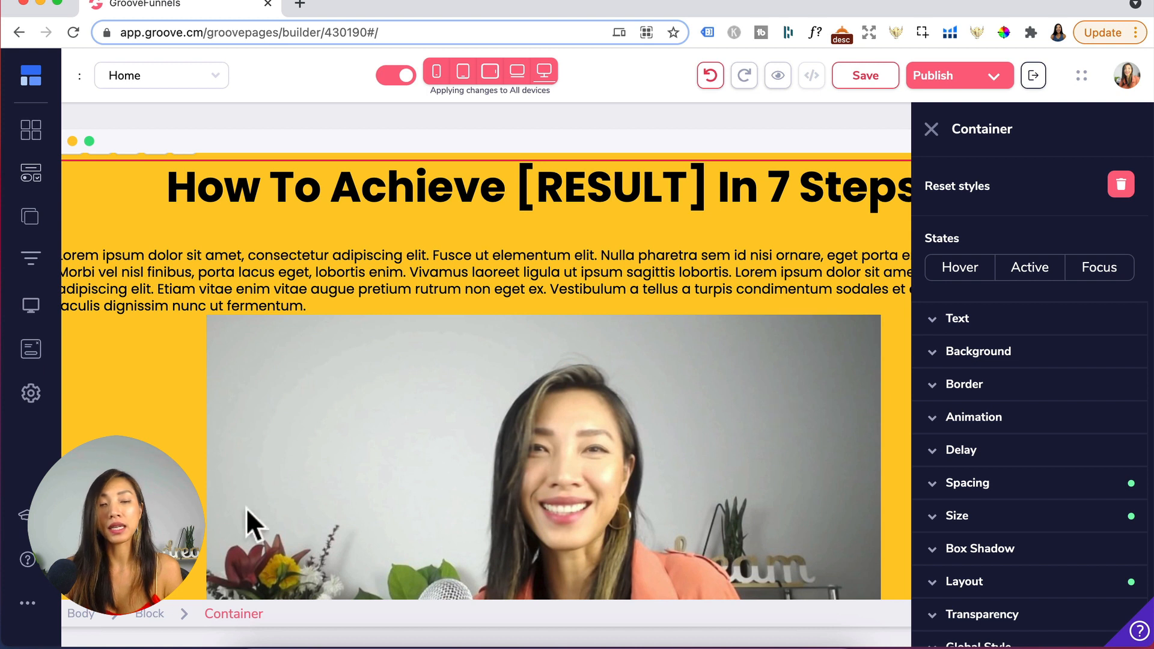
click(1020, 488)
scroll(1035, 542, down, 3)
click(983, 381)
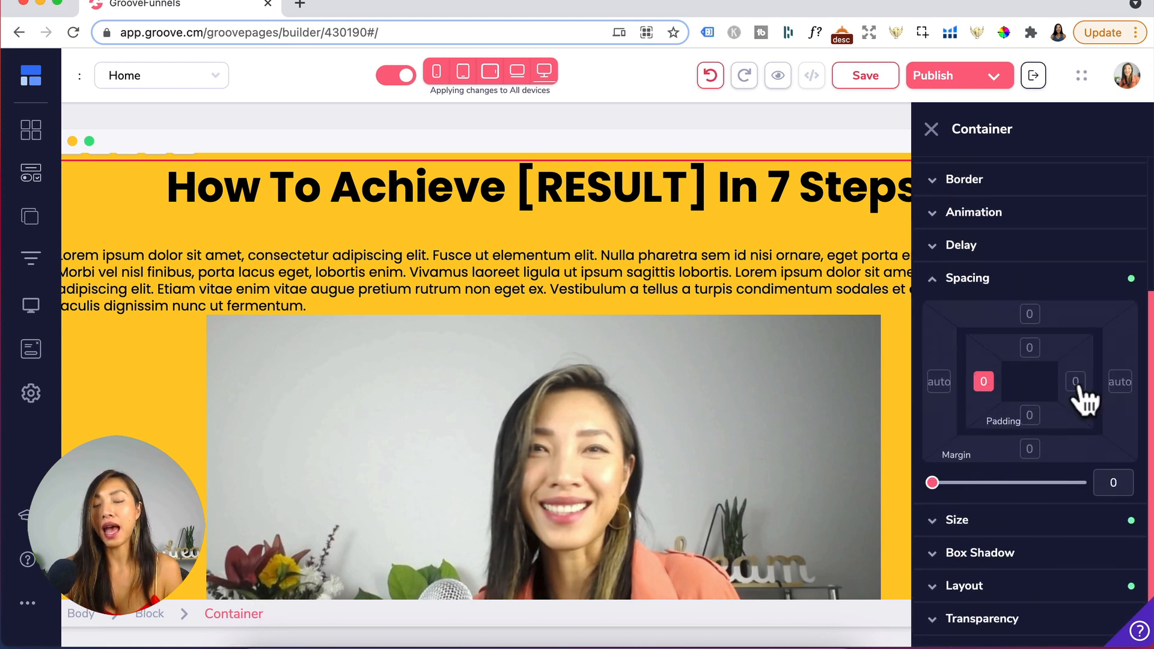
click(1075, 381)
drag(933, 483, 957, 483)
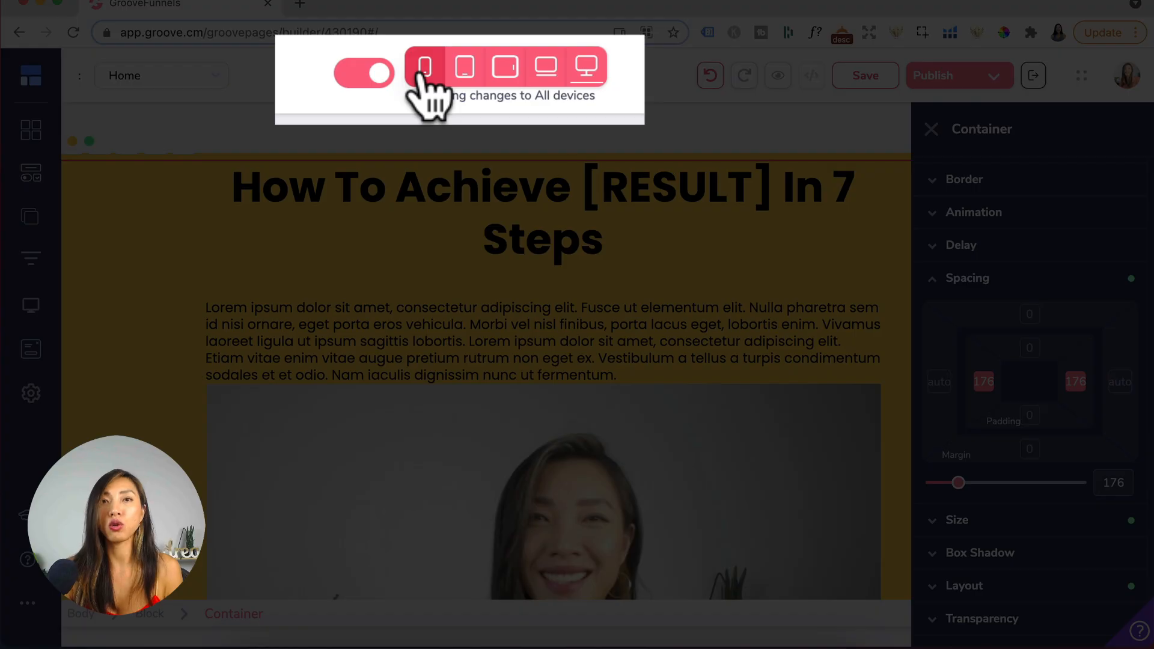
- Preview the page in mobile view and reset the container's left and right padding to 0
click(435, 72)
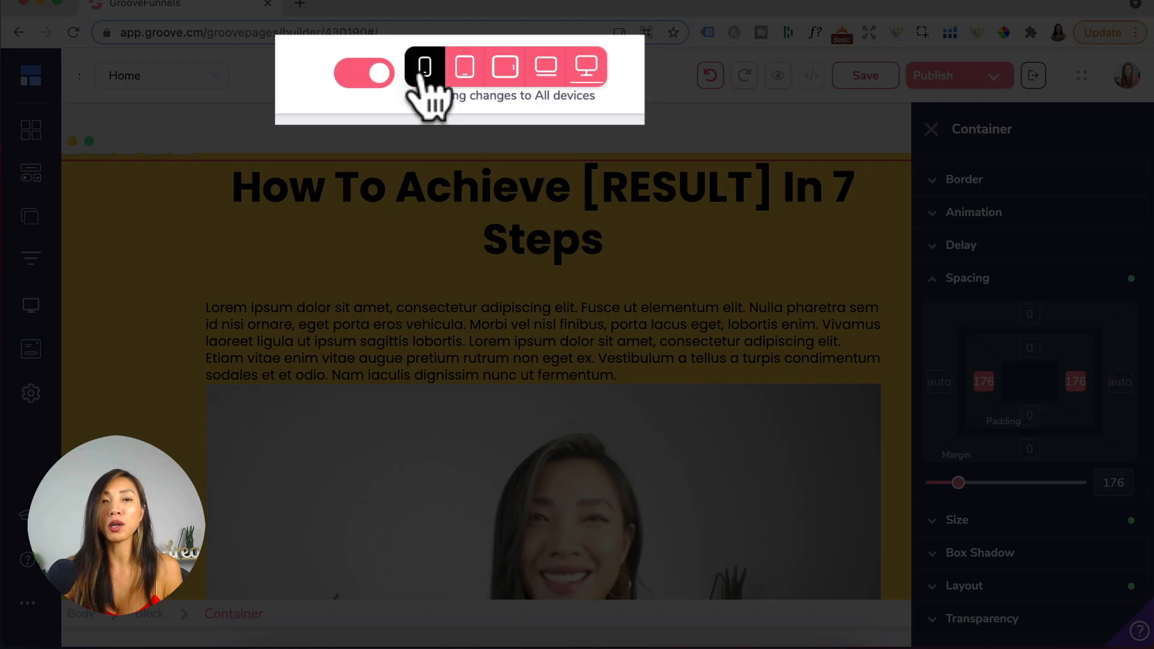
scroll(586, 450, down, 3)
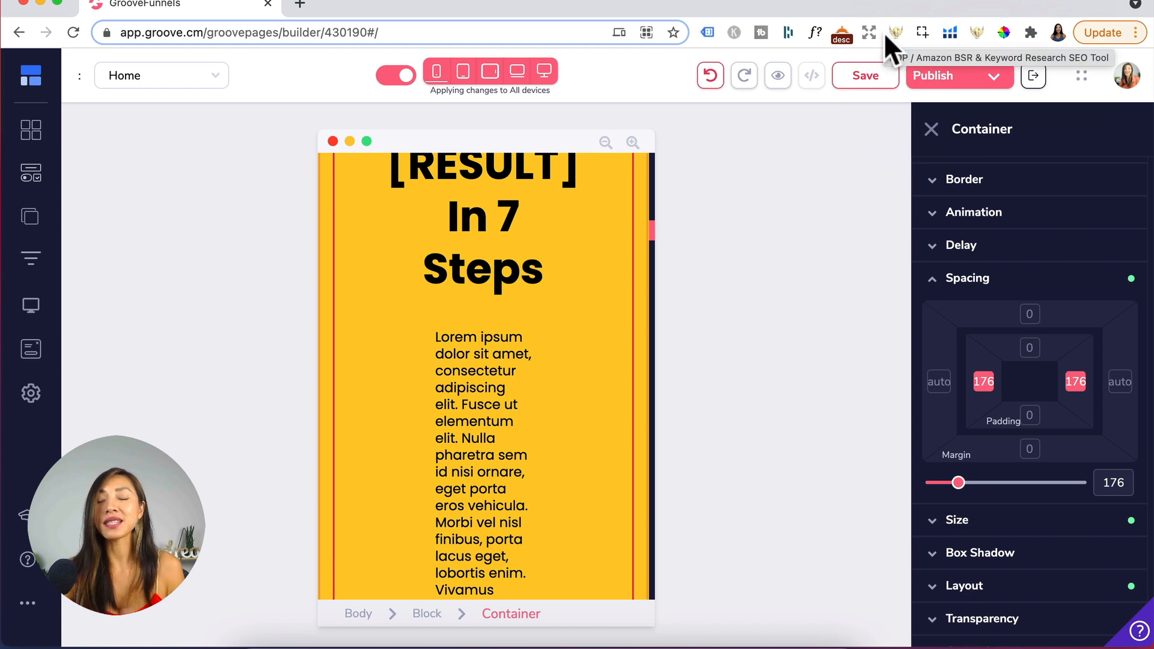
drag(958, 482, 914, 488)
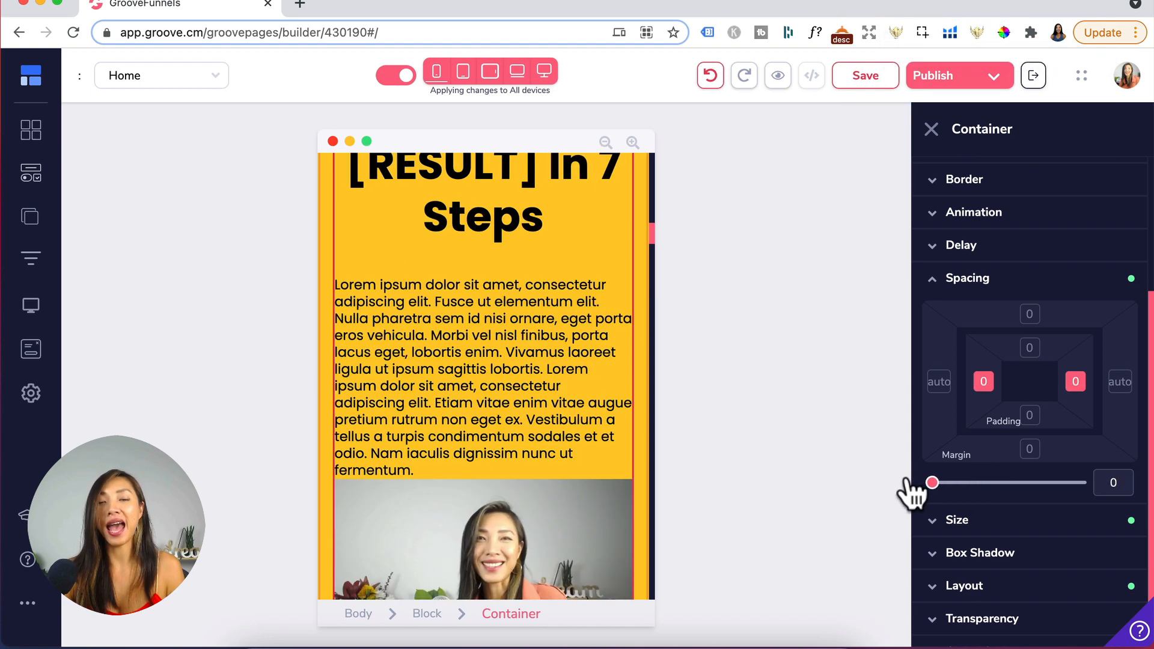
click(544, 71)
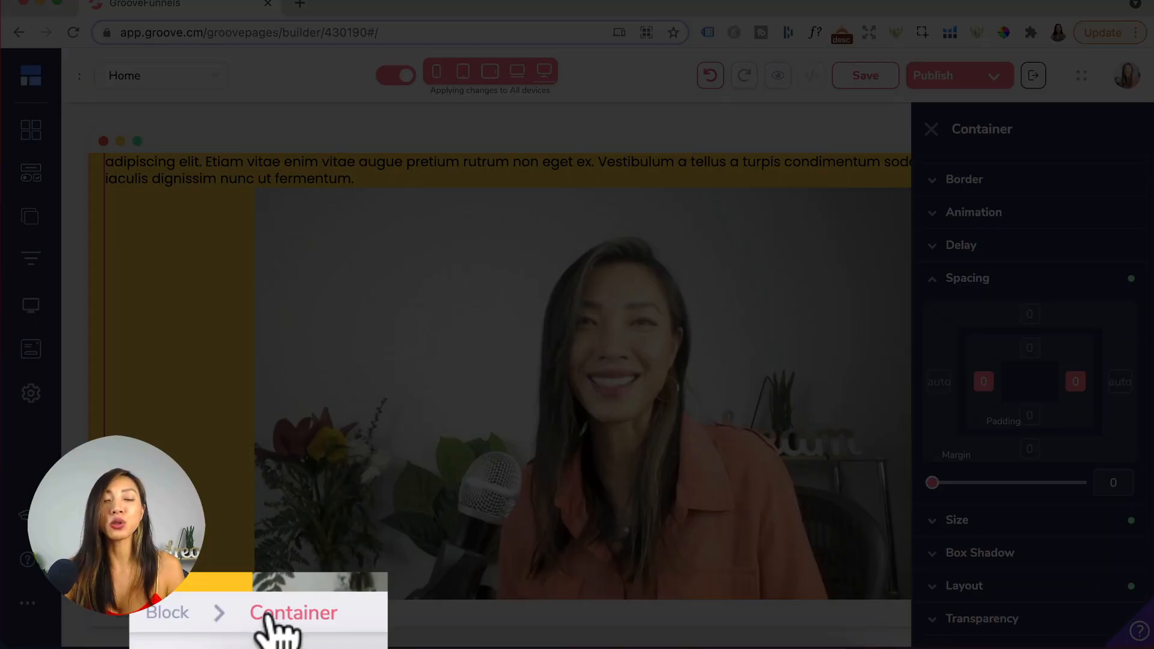
- Set the container's maximum width to 60rem
scroll(966, 601, down, 2)
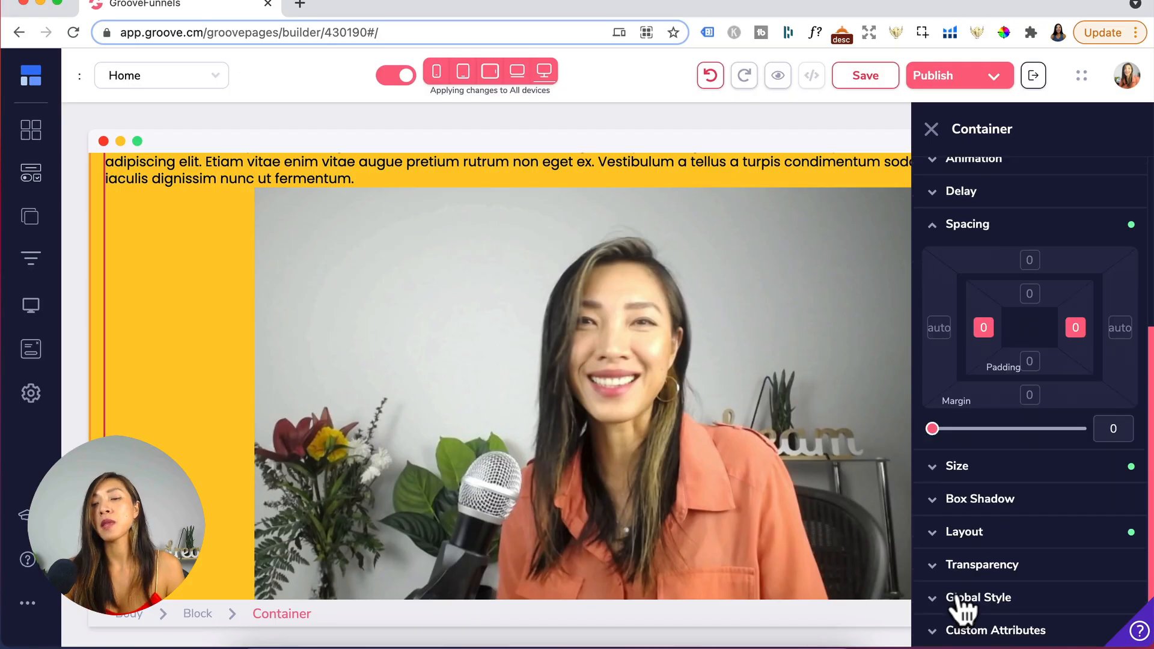
click(980, 467)
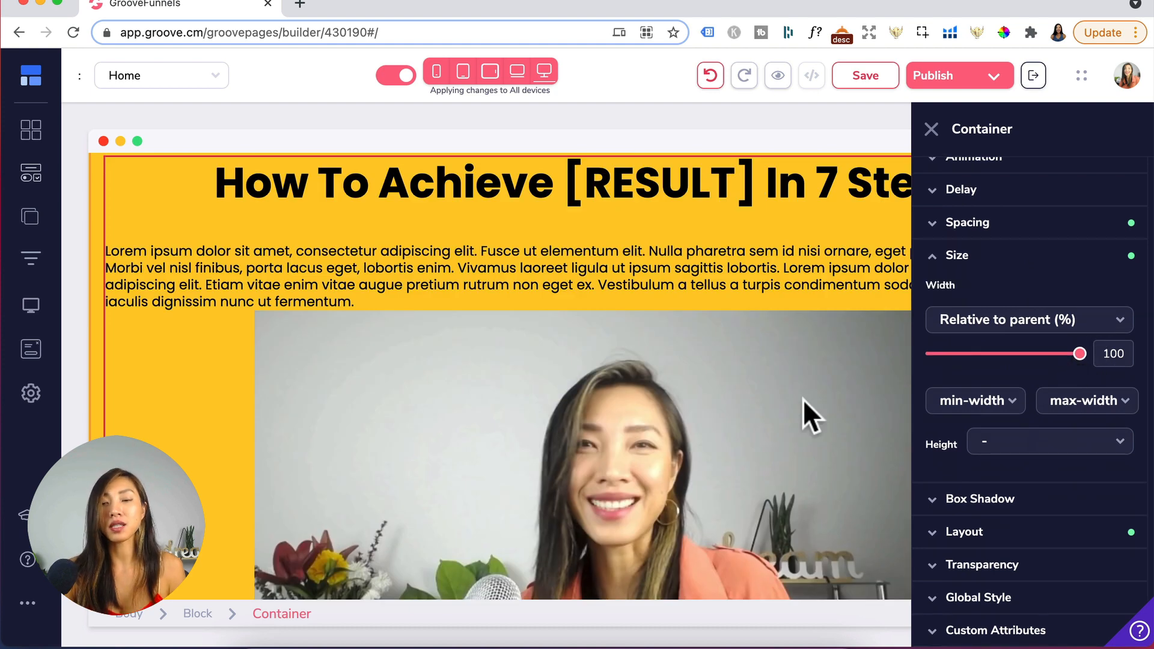
click(1094, 403)
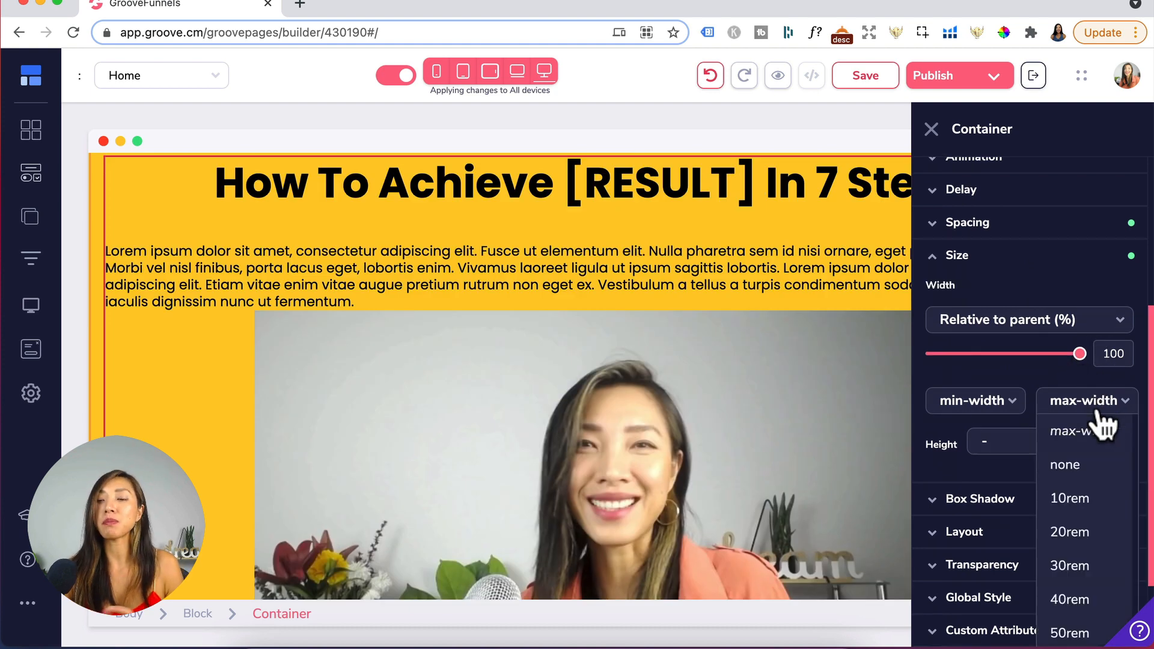
scroll(1086, 548, down, 2)
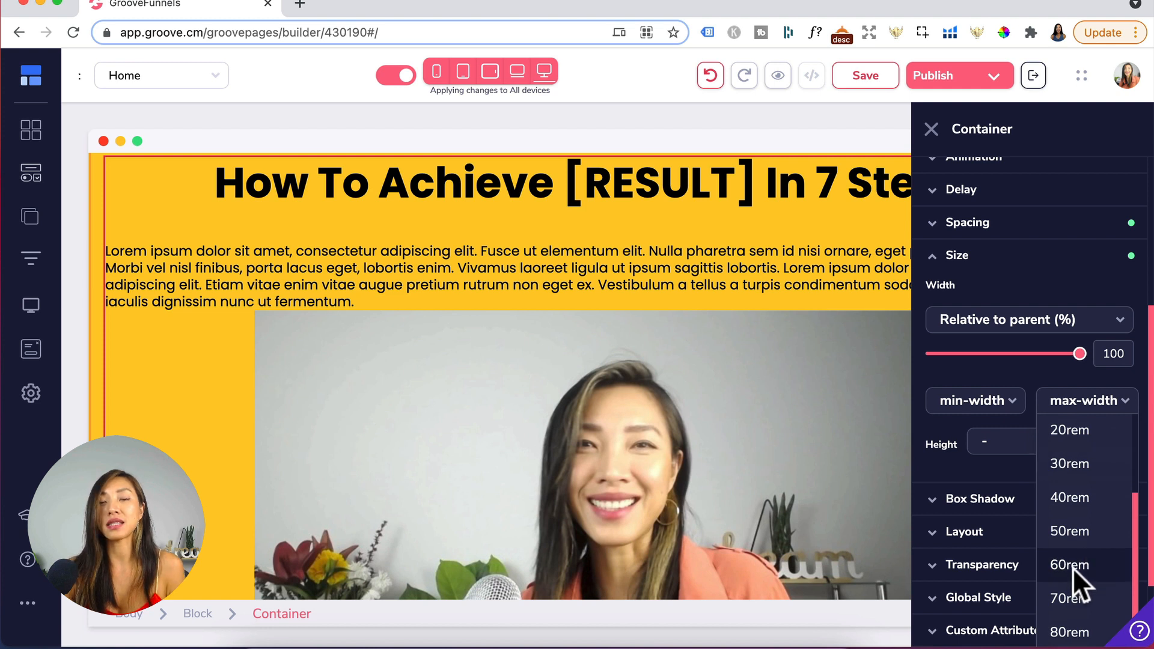
click(1072, 568)
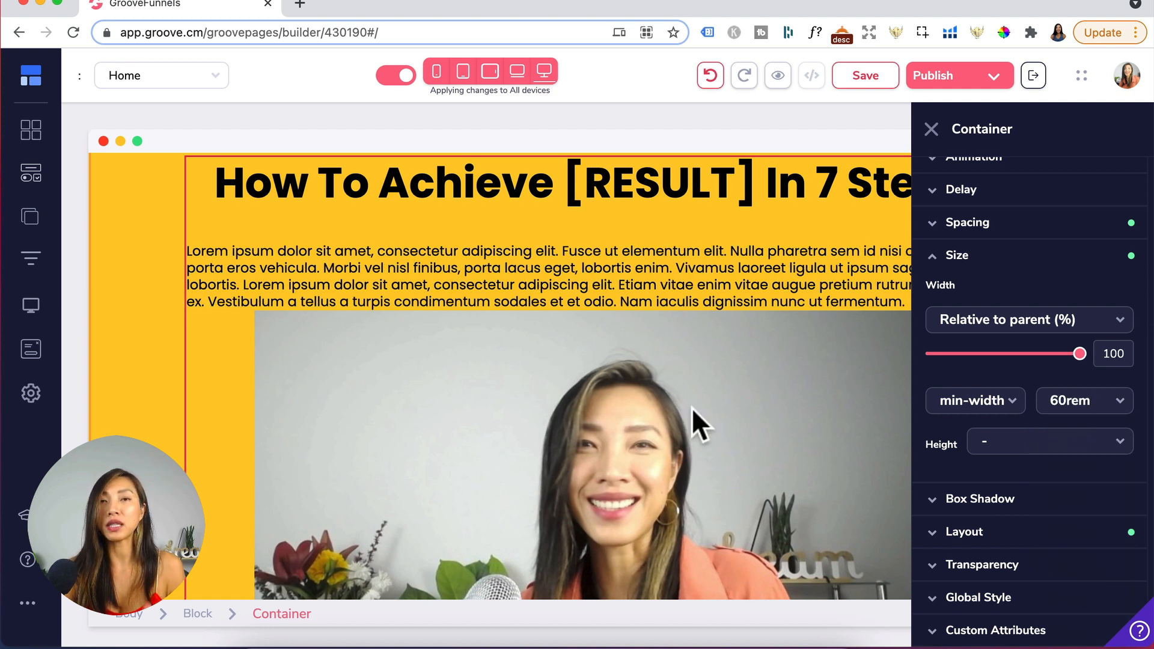
click(1070, 402)
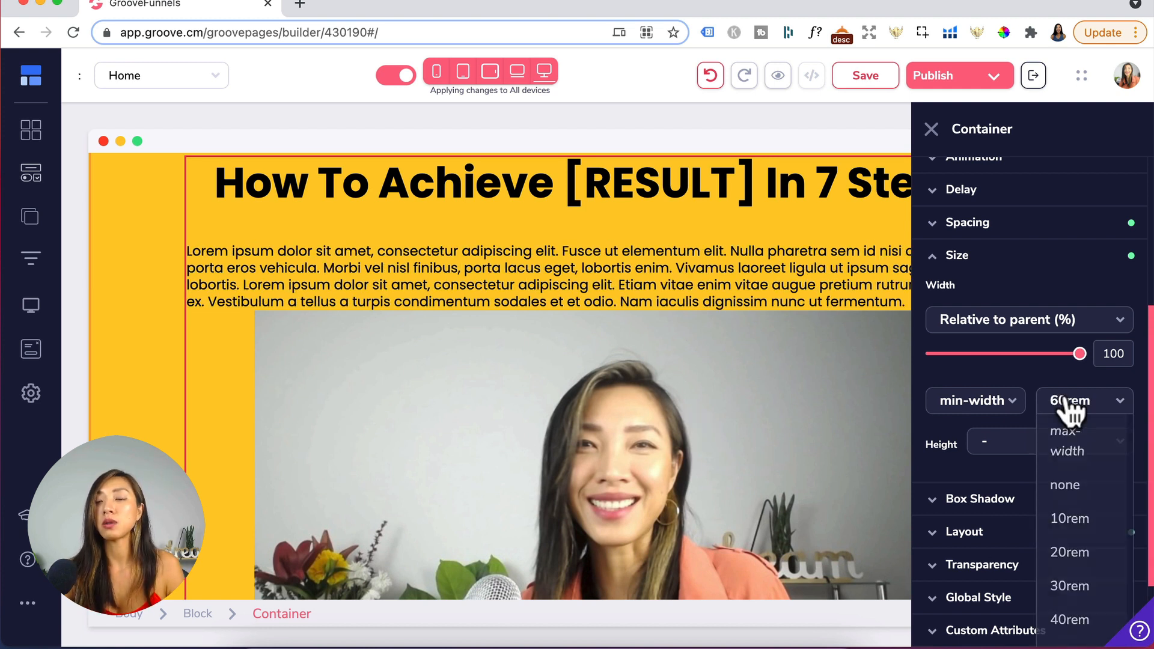
scroll(1065, 576, down, 2)
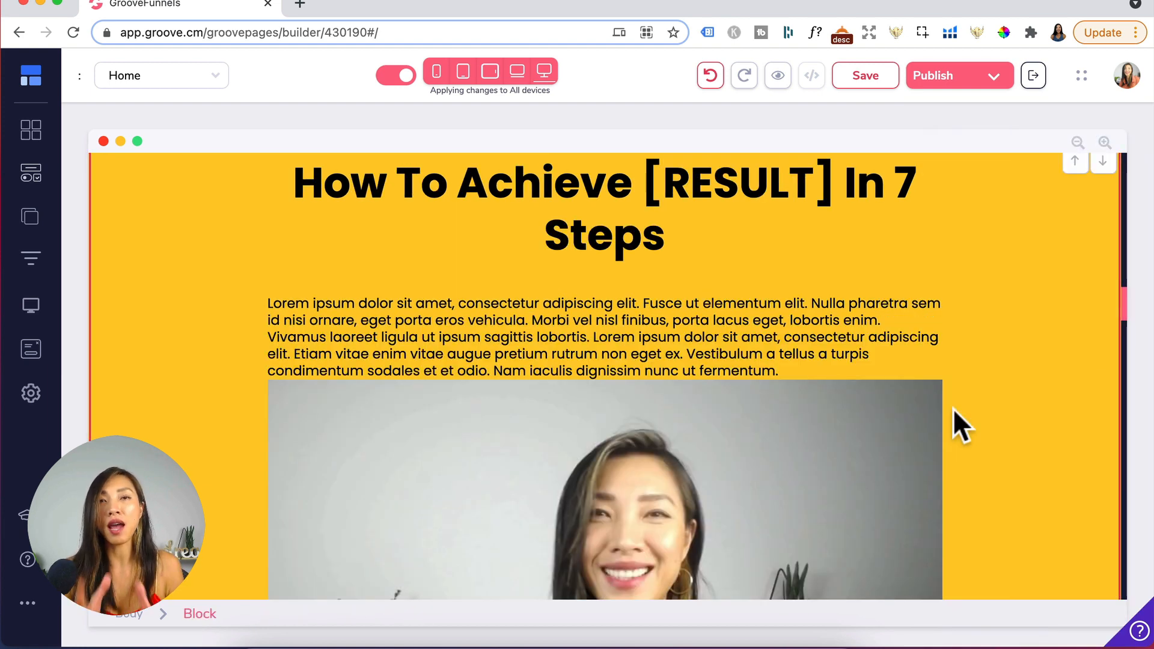
- Select the heading and preview the section in mobile view
click(520, 237)
click(436, 72)
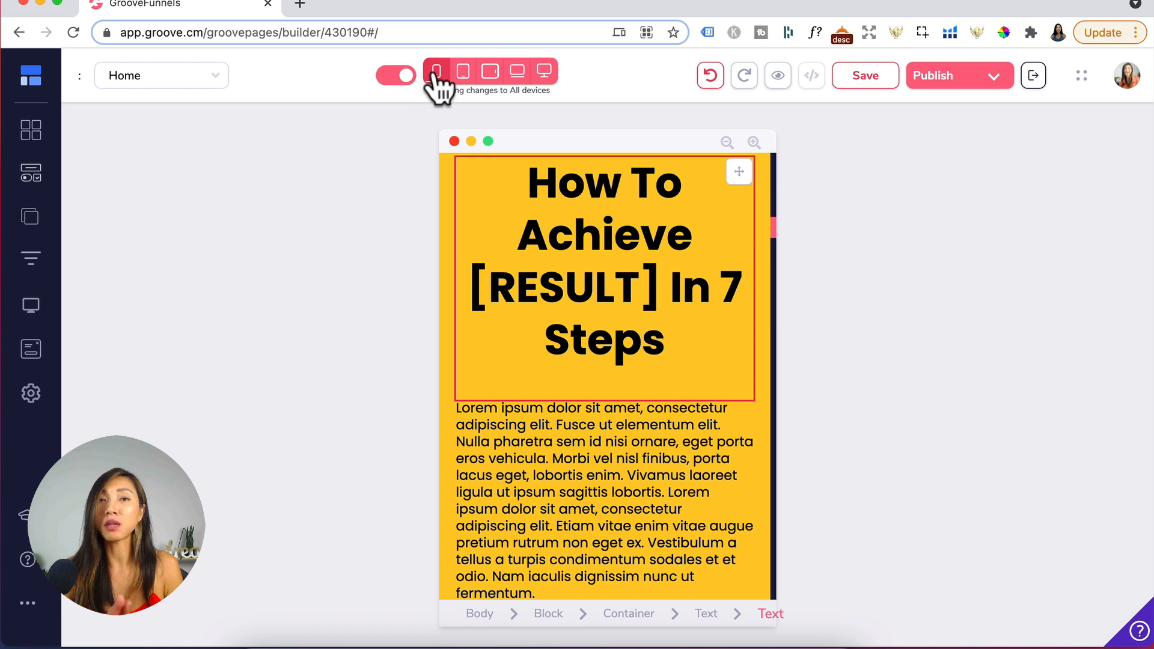
scroll(572, 329, down, 3)
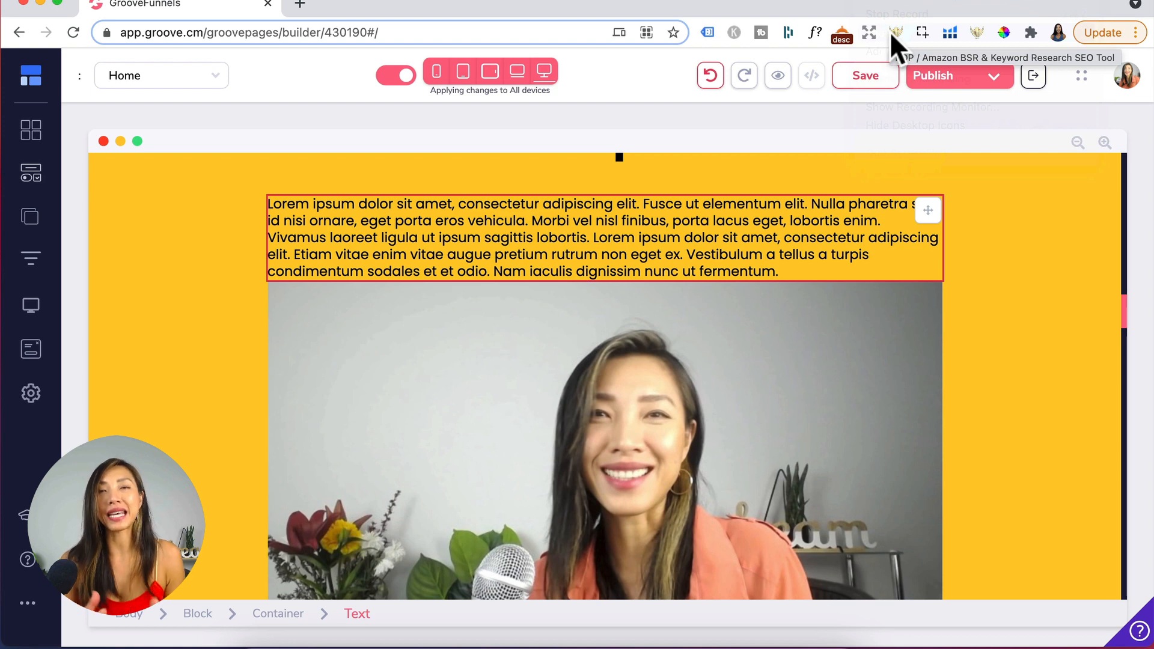
click(39, 173)
scroll(226, 514, down, 10)
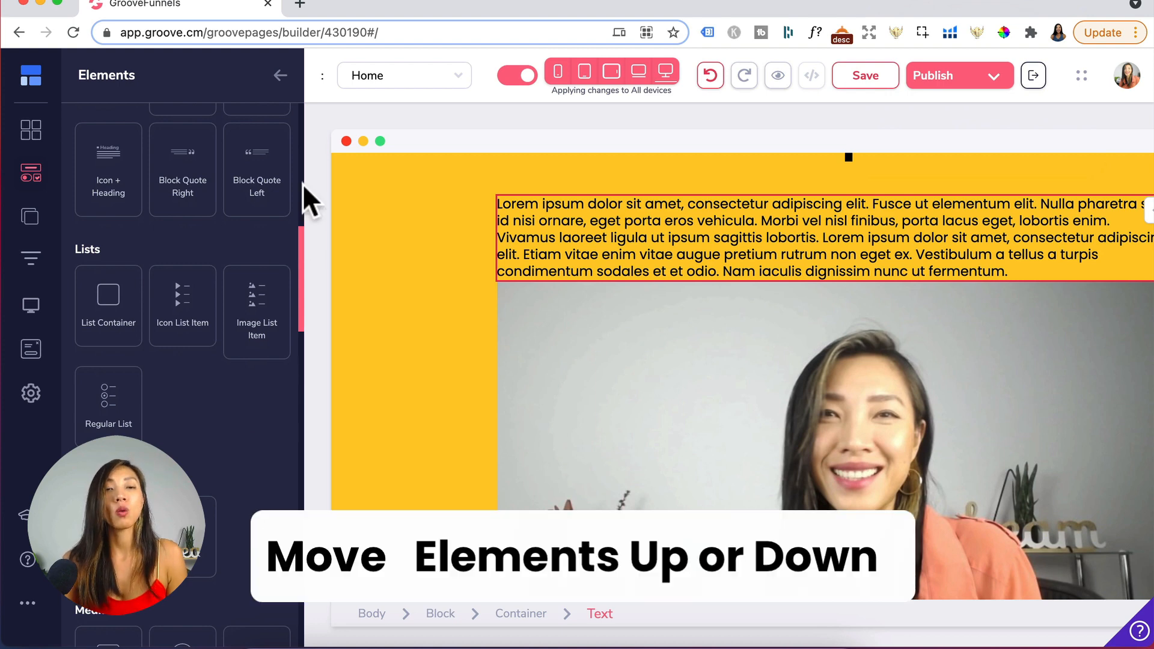
click(278, 73)
- Move the paragraph text below the video in the yellow section
click(1109, 251)
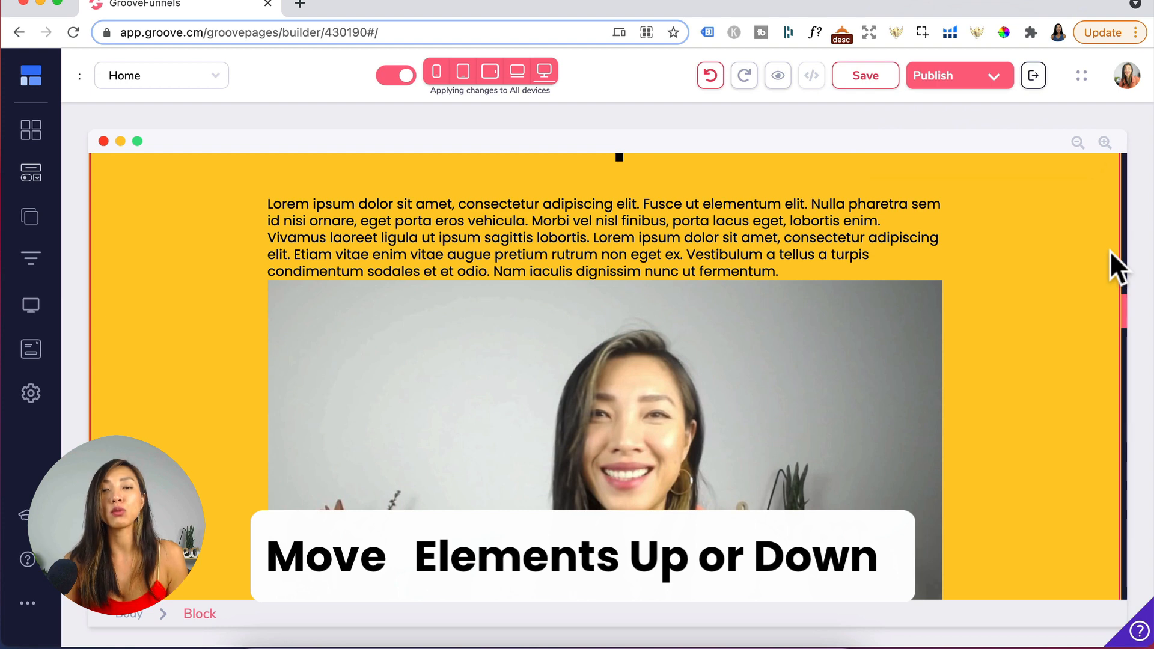
click(903, 236)
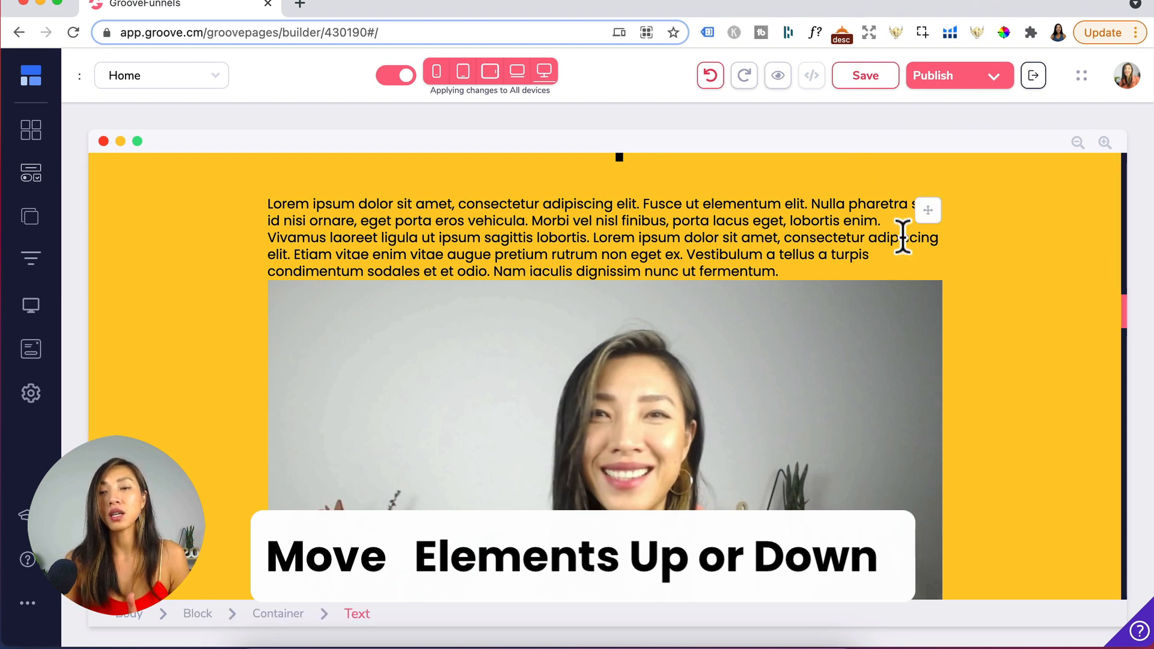
drag(930, 211, 854, 373)
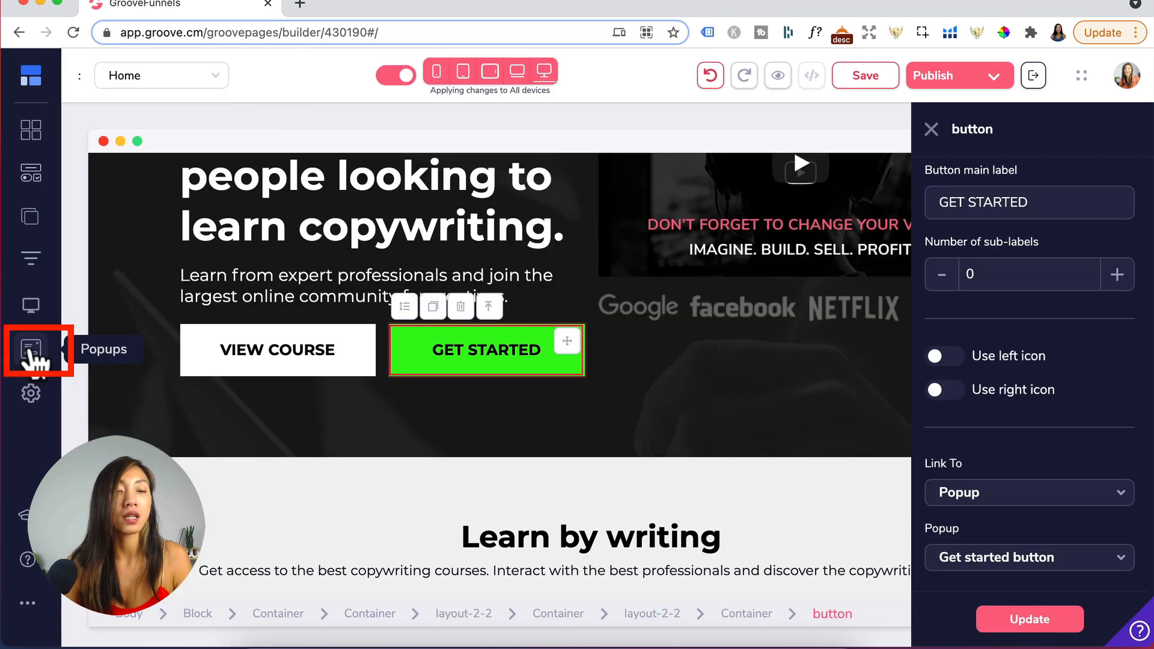
- Create a new Standard popup shown on the Home page, starting from the newsletter opt-in template
click(30, 350)
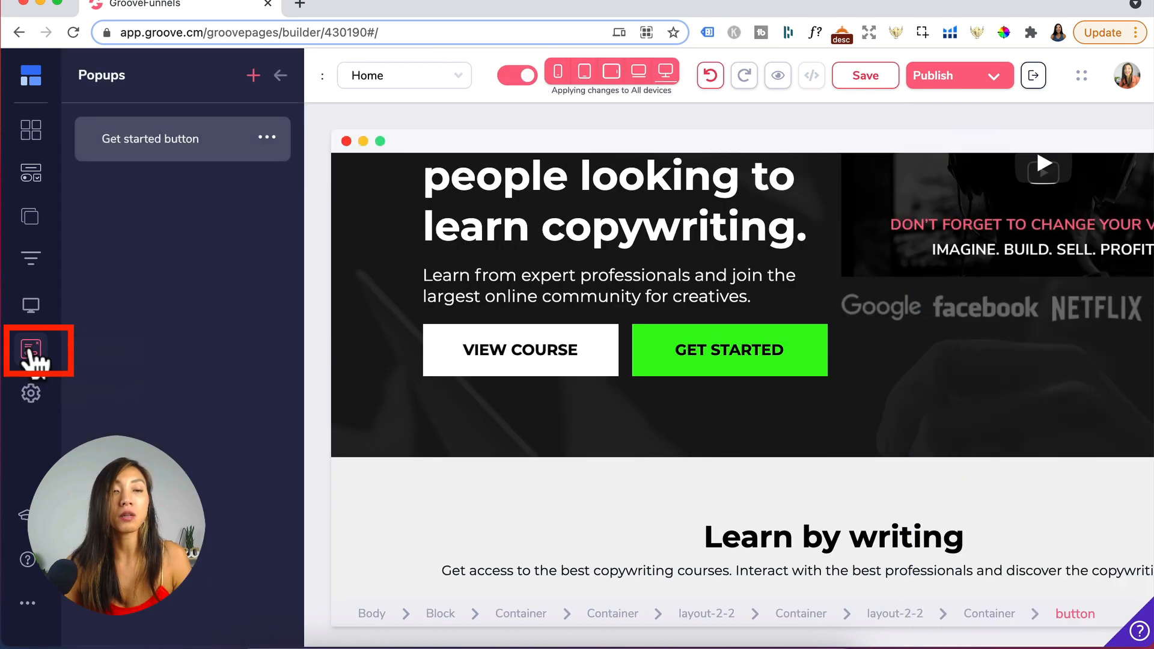
click(250, 77)
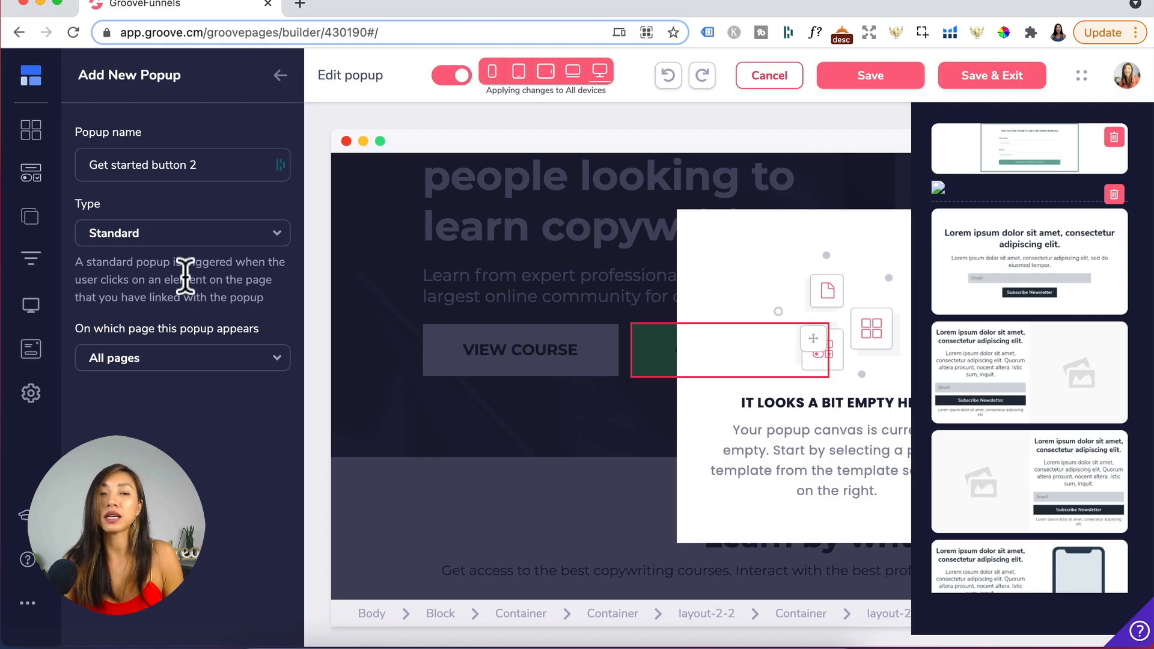
click(198, 235)
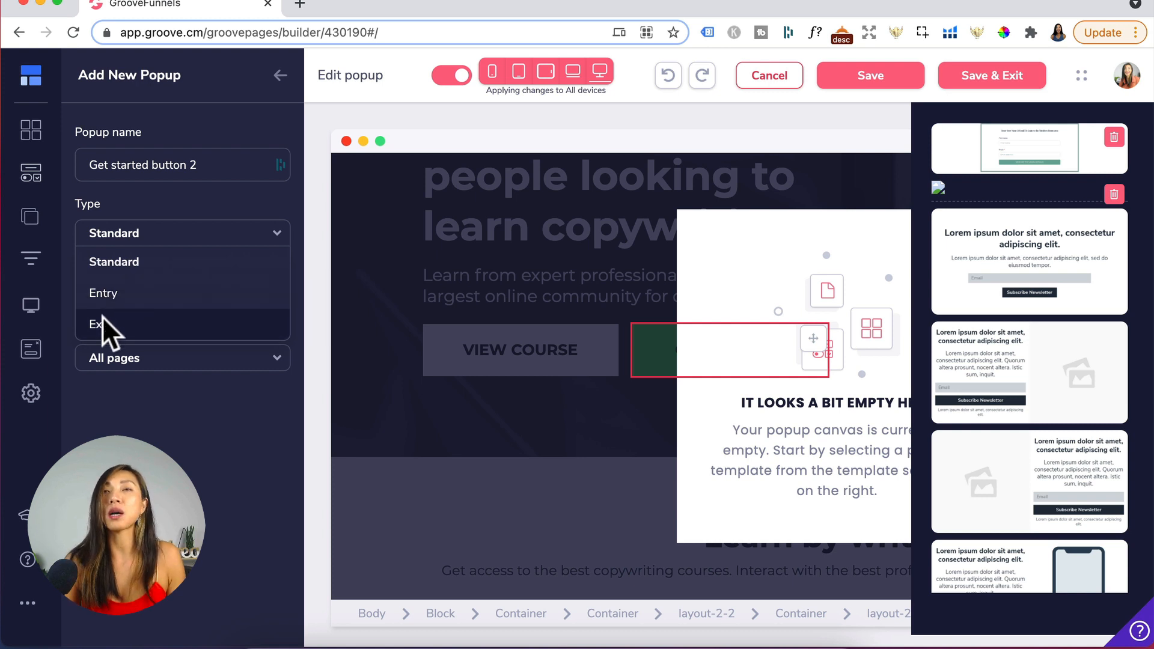
click(139, 260)
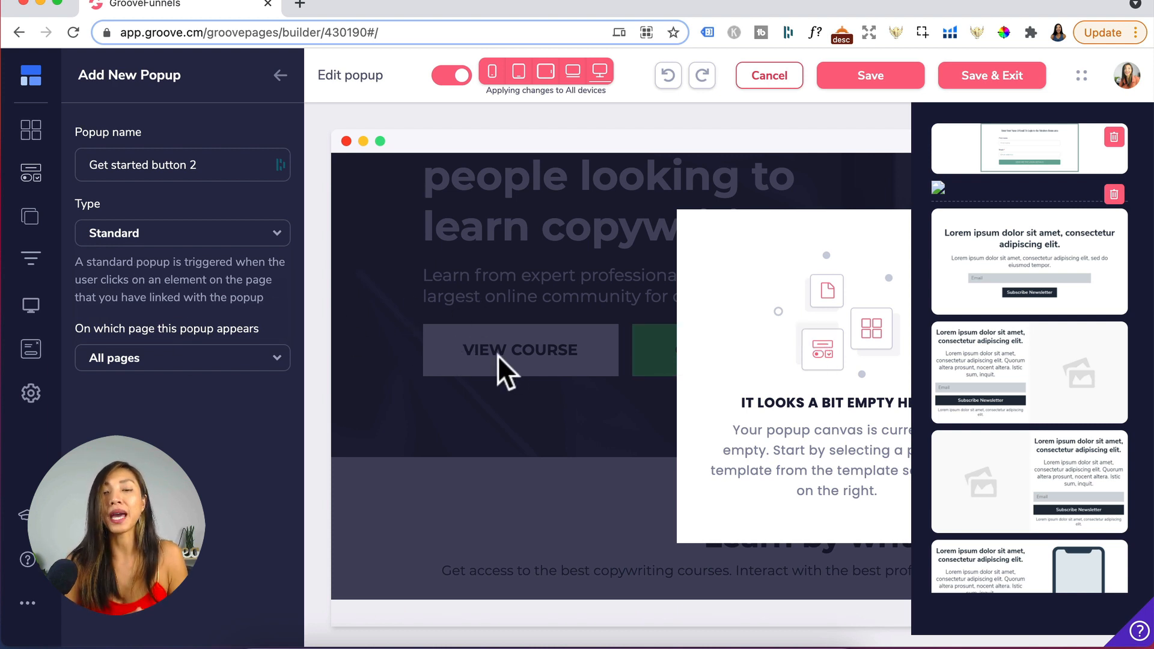
click(233, 361)
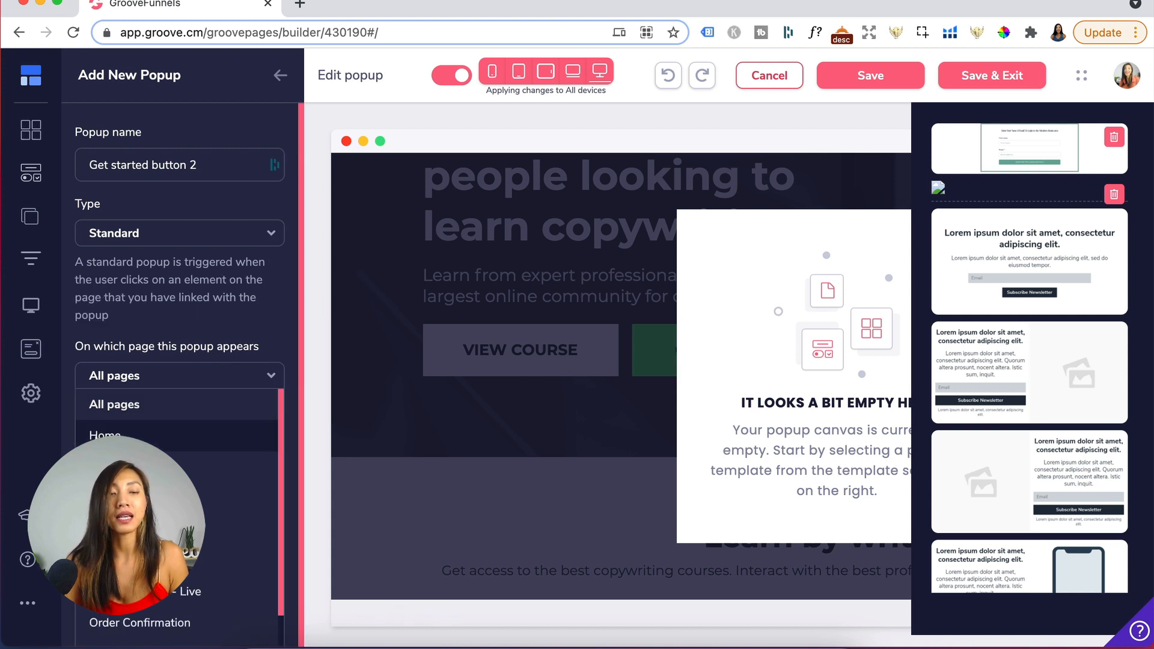
click(105, 434)
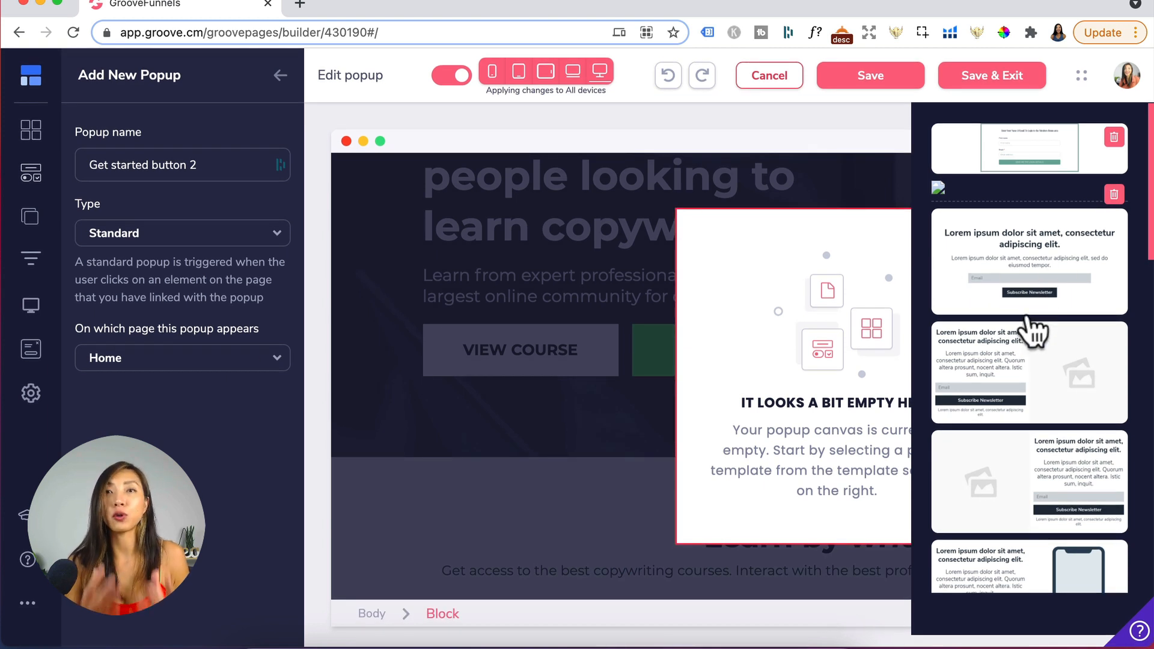
click(1015, 265)
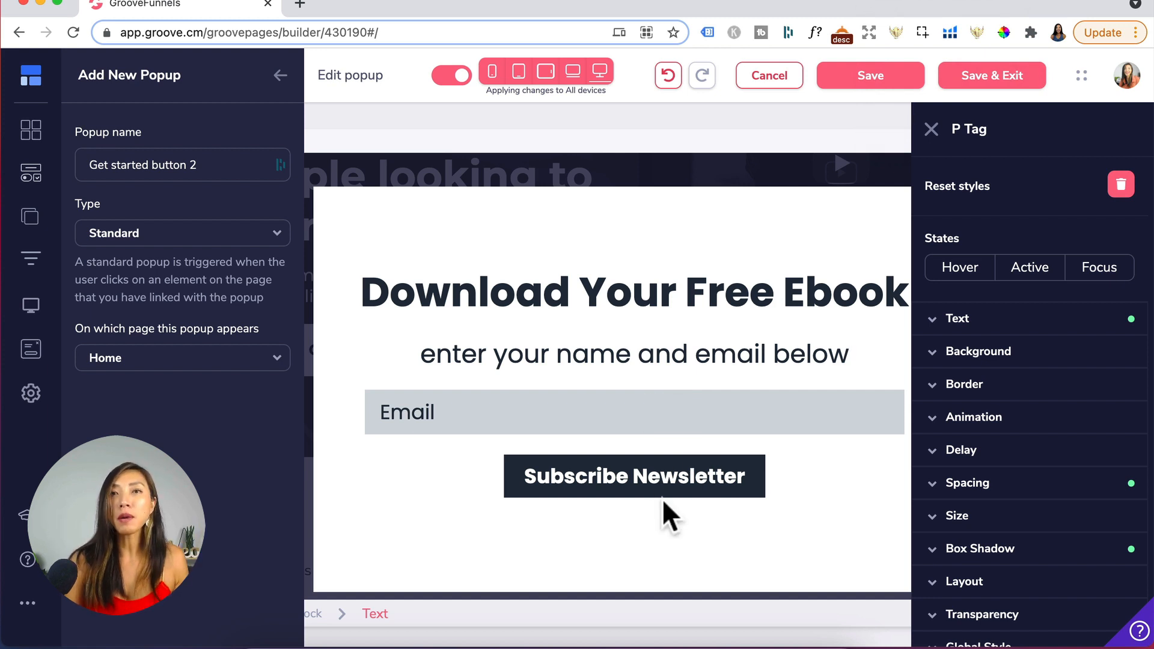
- Add an ActiveCampaign integration form into the popup below the subtitle
click(33, 180)
scroll(168, 454, down, 10)
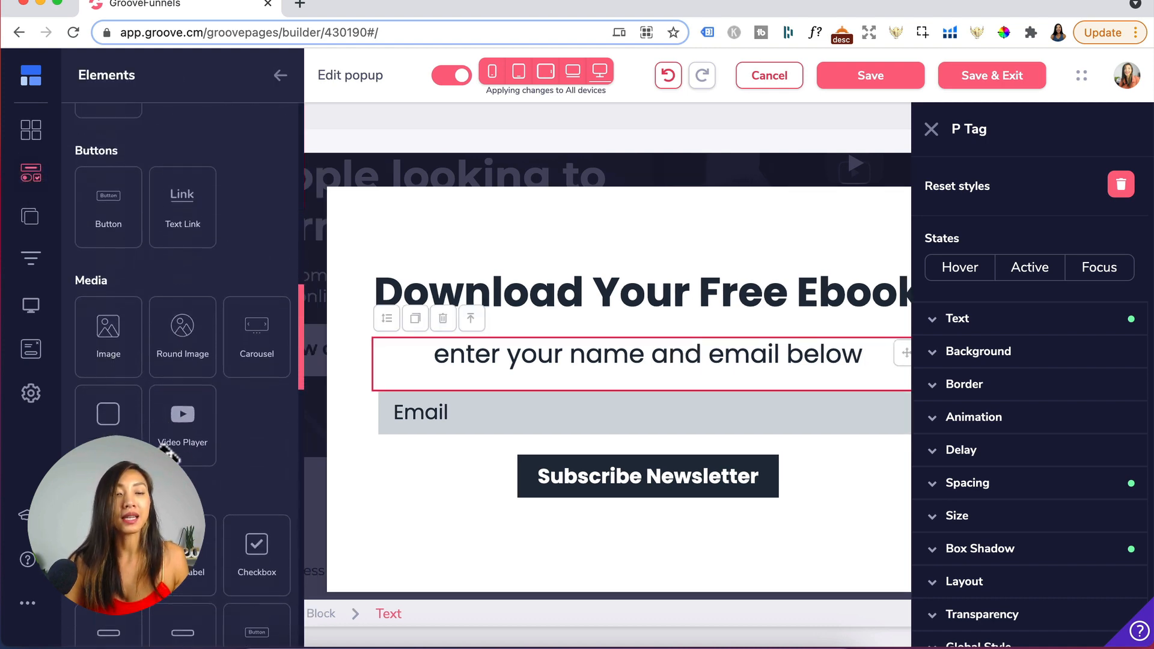
scroll(168, 454, down, 12)
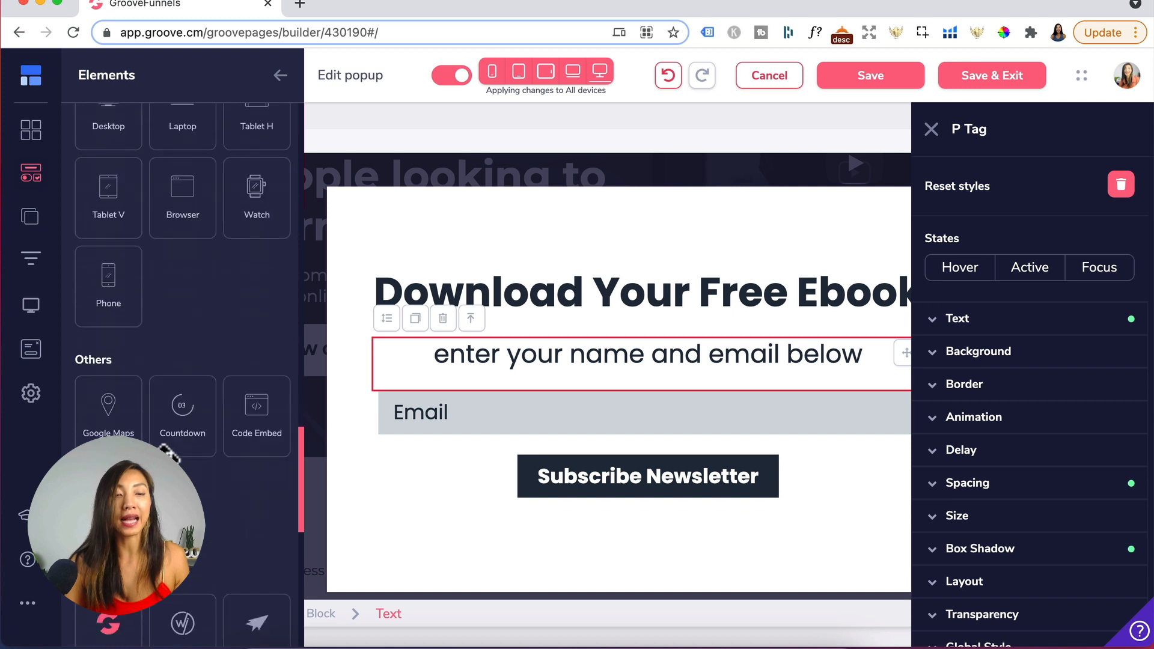
scroll(170, 453, down, 5)
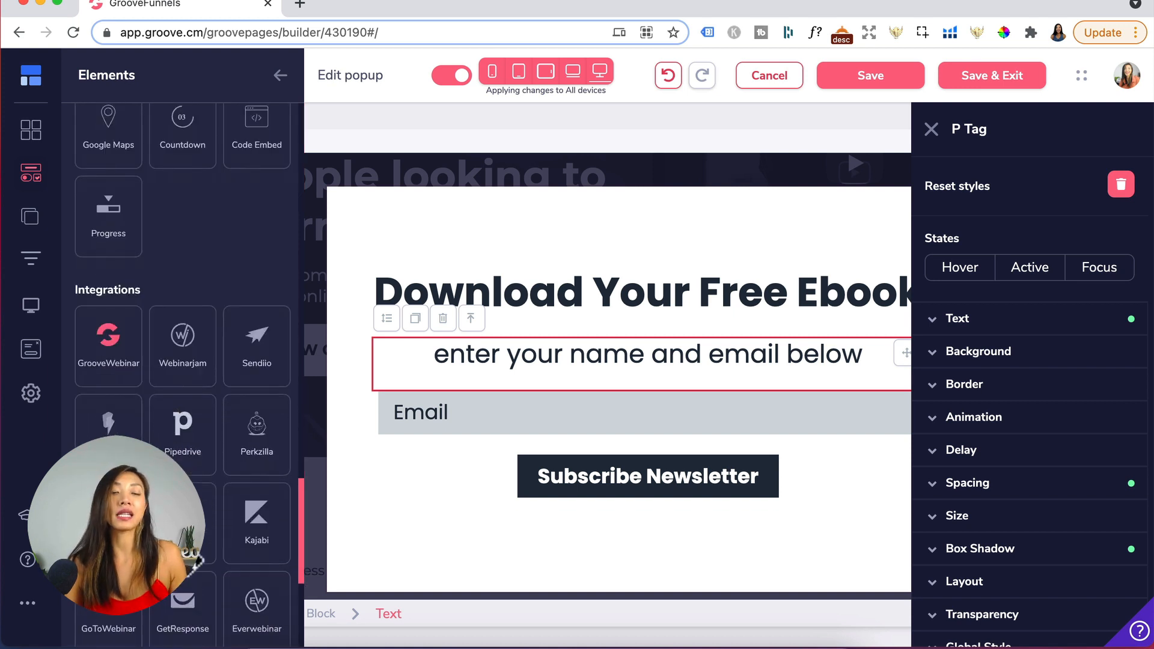
scroll(184, 396, down, 3)
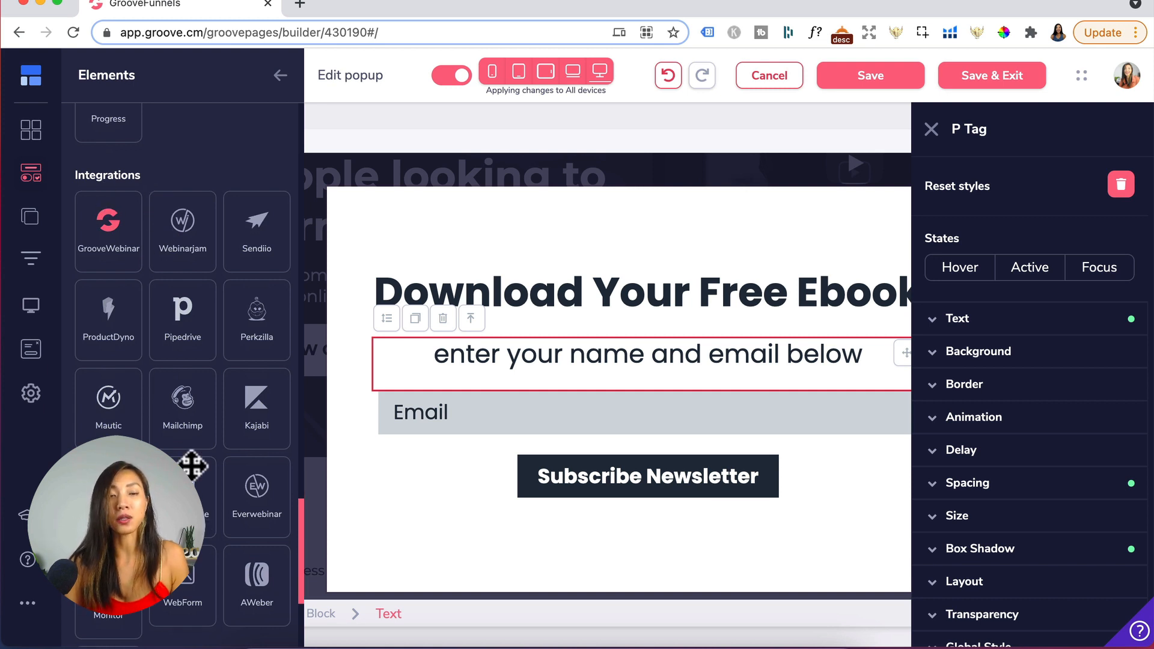
drag(193, 466, 674, 391)
click(674, 391)
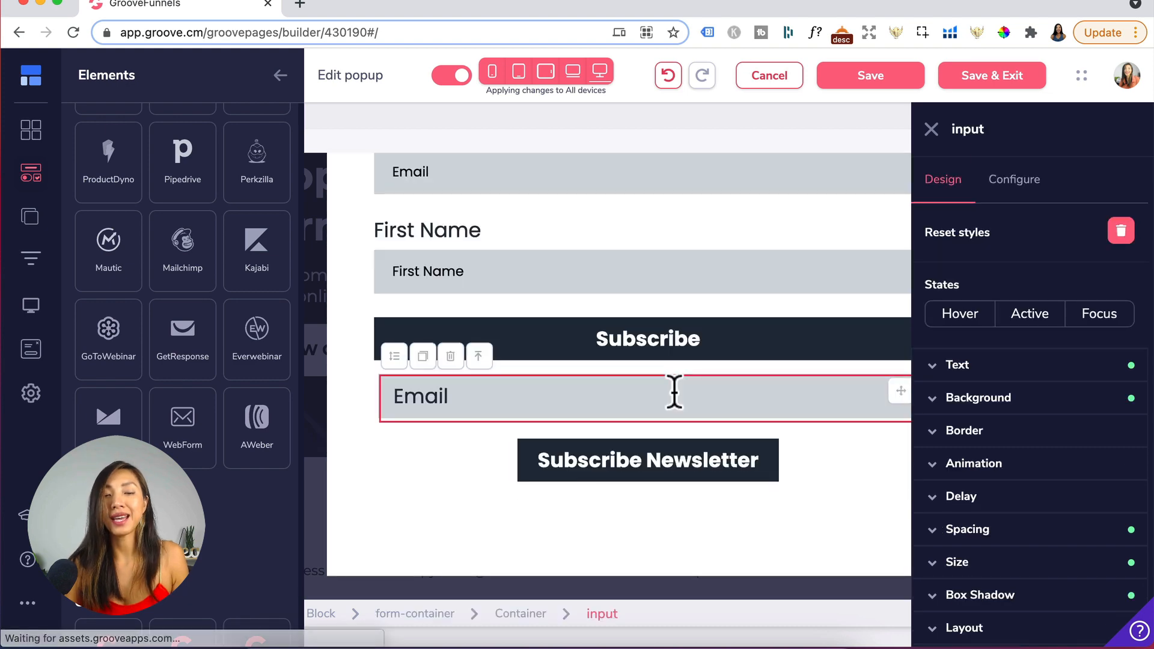
- Delete the template's original email field and Subscribe Newsletter button from the popup
click(451, 357)
click(614, 378)
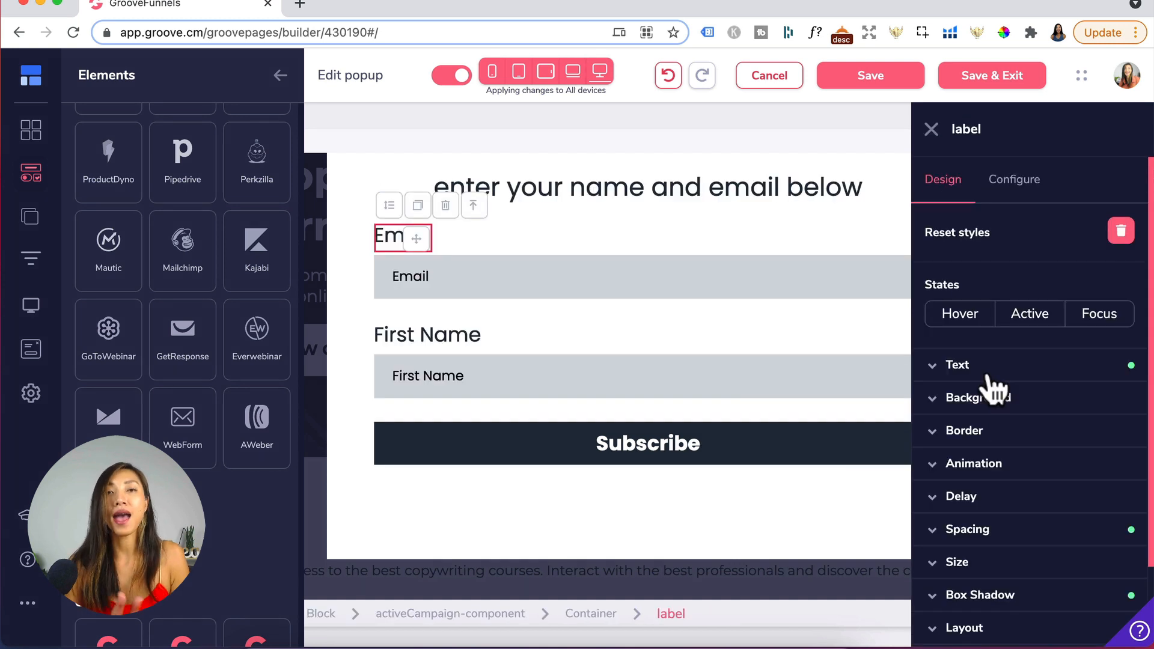
click(989, 377)
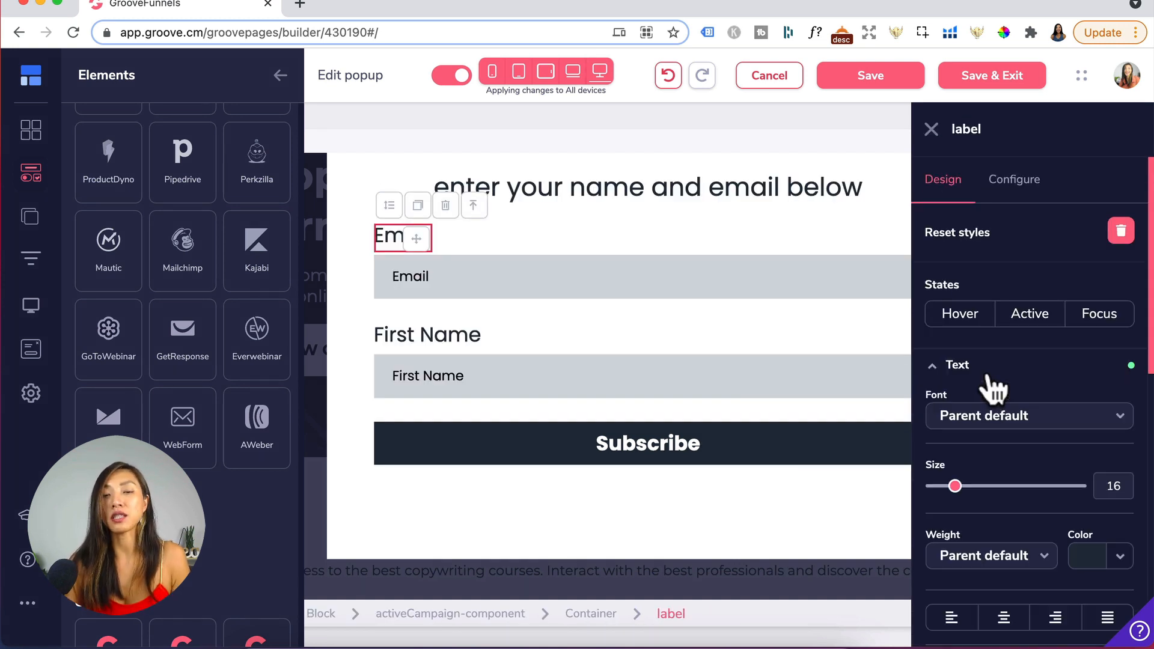
click(734, 270)
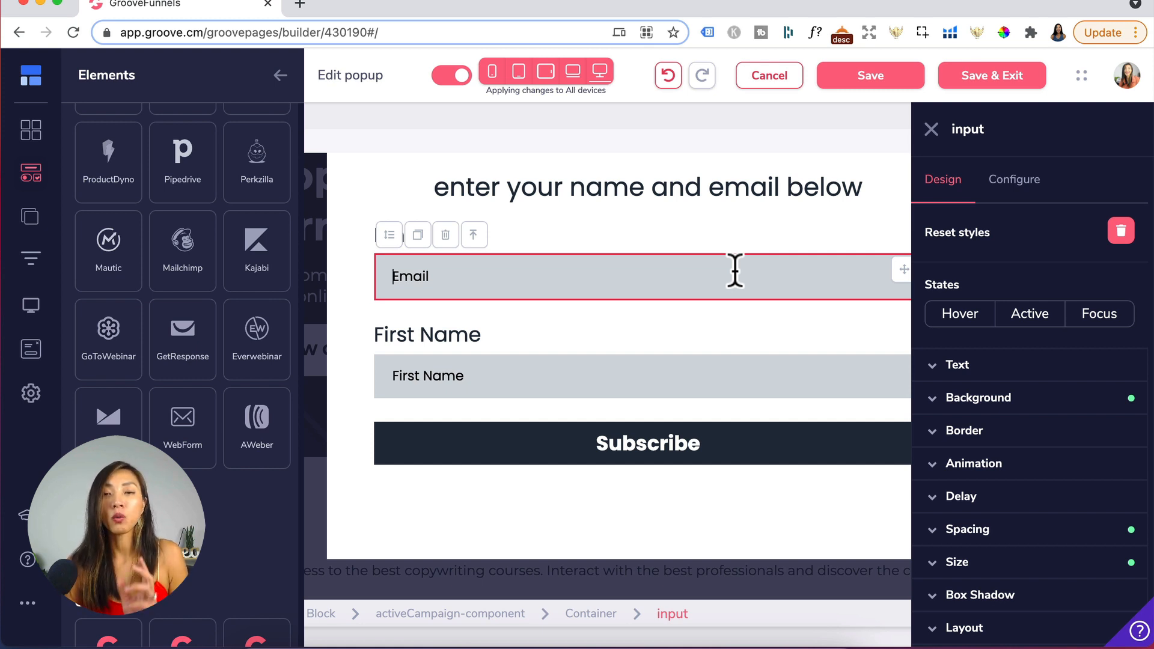
- Set the opt-in form's thank-you redirect link to URL, then save and exit the popup
click(469, 615)
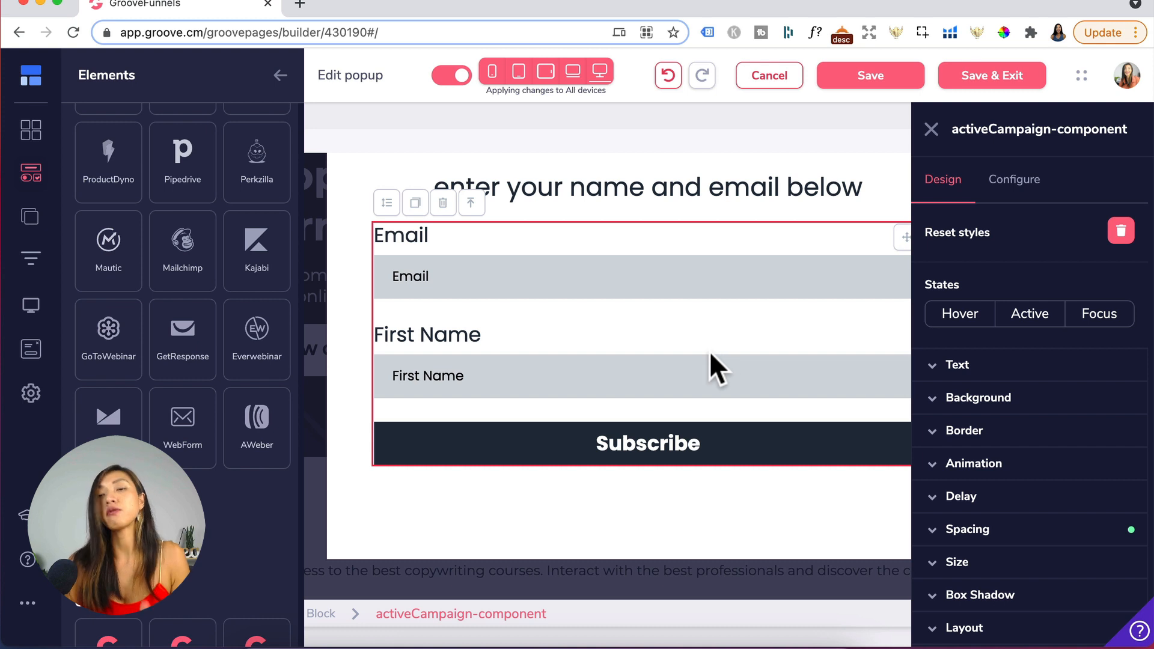
click(1012, 191)
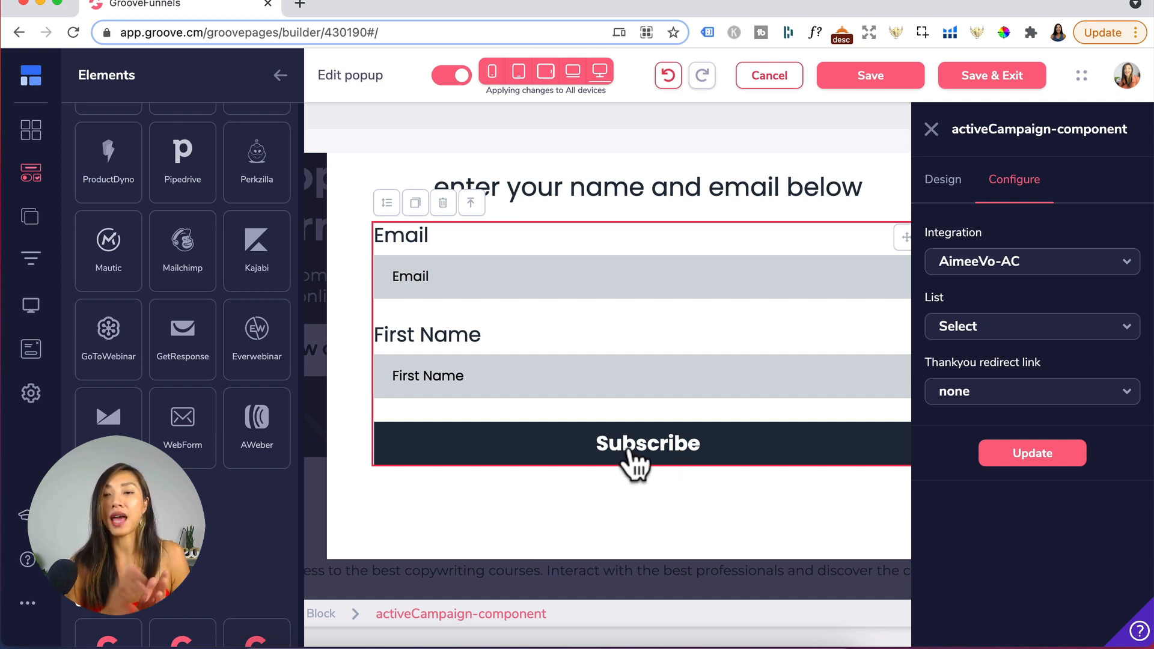
click(1031, 401)
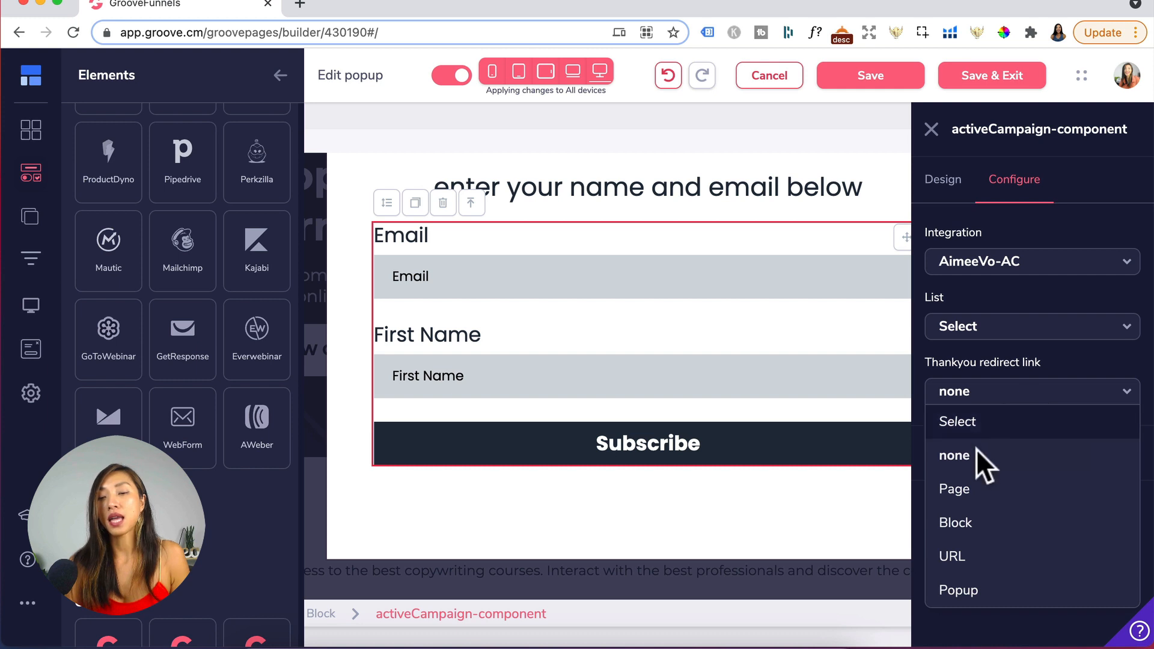
click(986, 489)
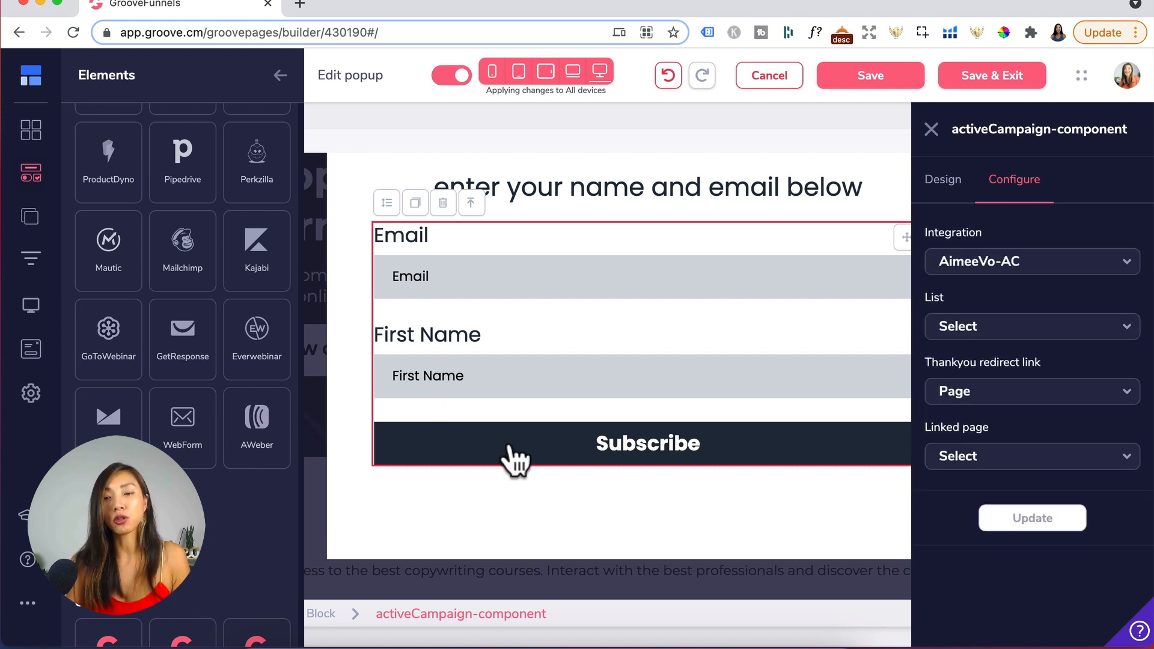
click(1006, 392)
click(965, 557)
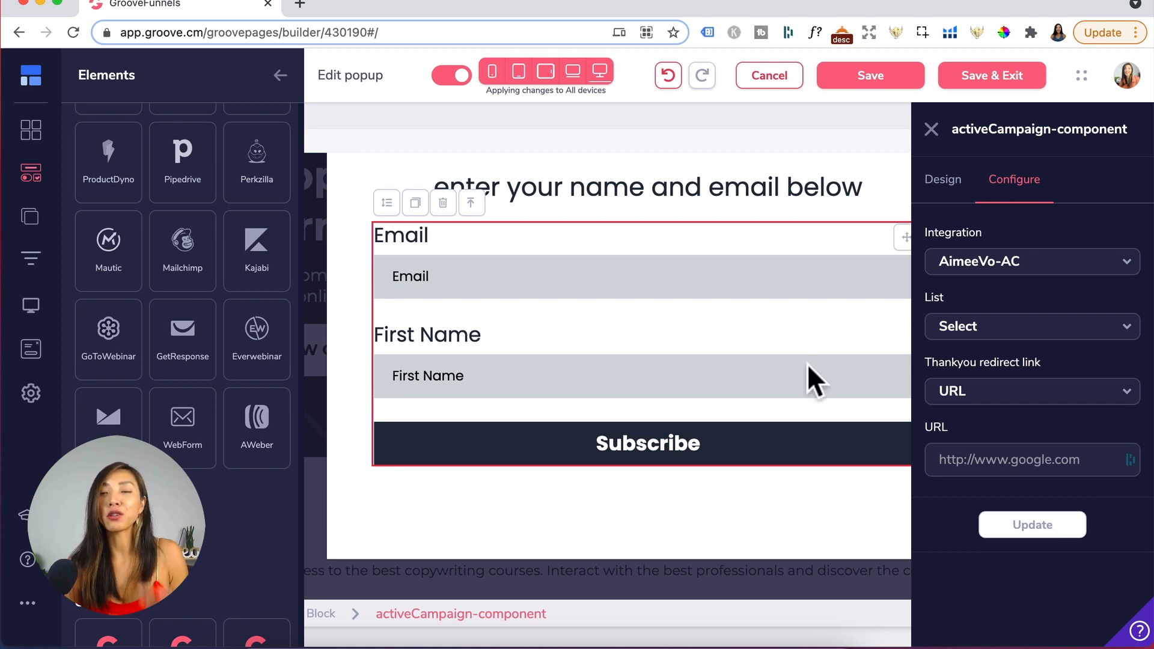
click(993, 90)
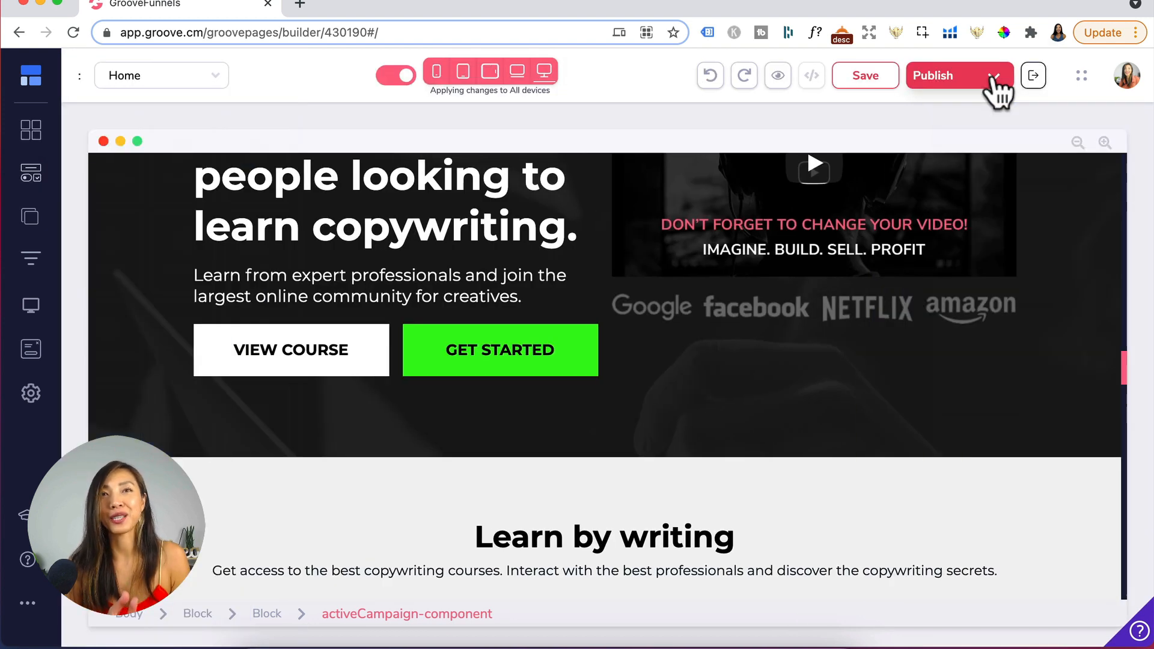
- Link the GET STARTED button to open Popup 2
click(553, 360)
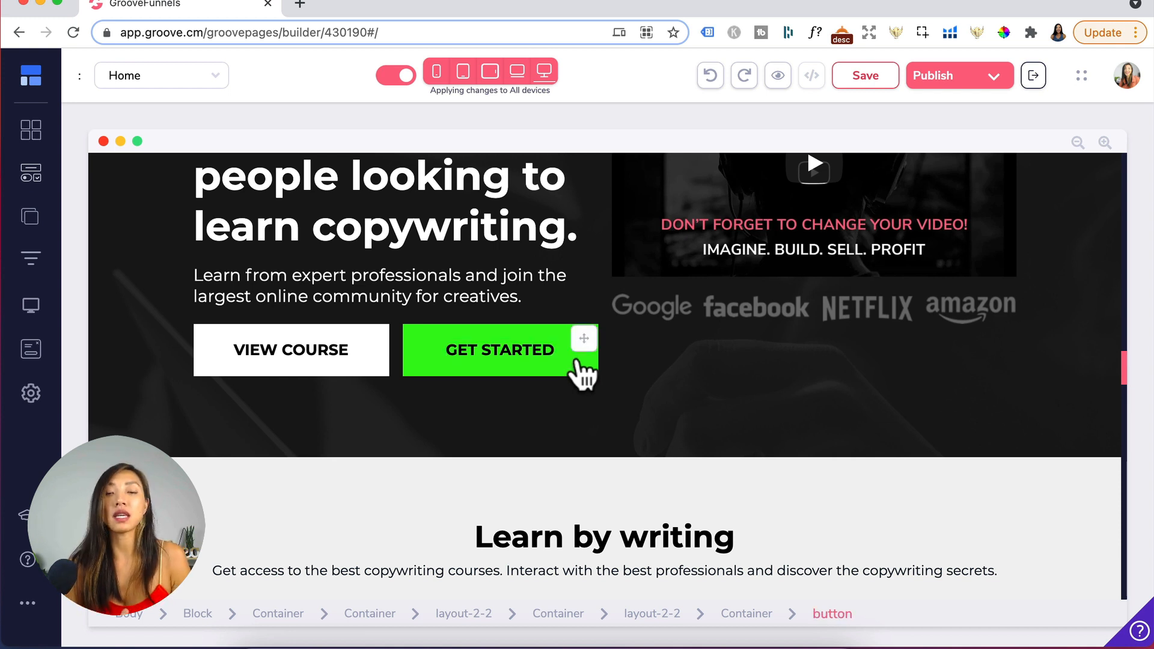
click(580, 373)
click(1024, 183)
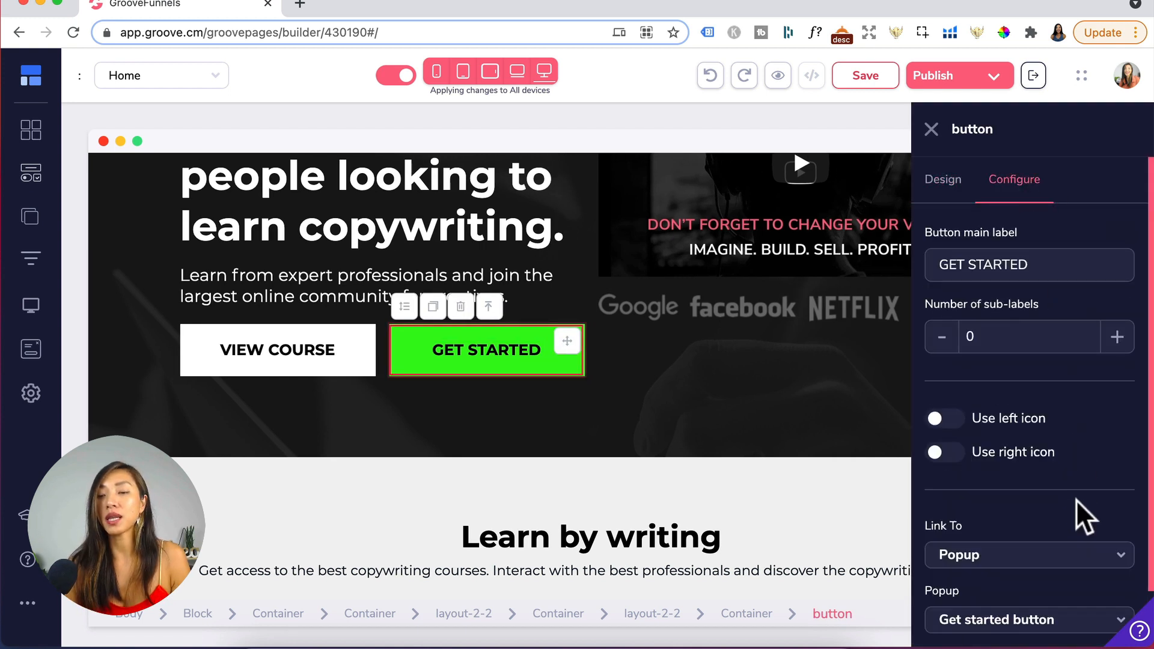
scroll(1082, 517, down, 2)
click(941, 493)
scroll(997, 601, down, 2)
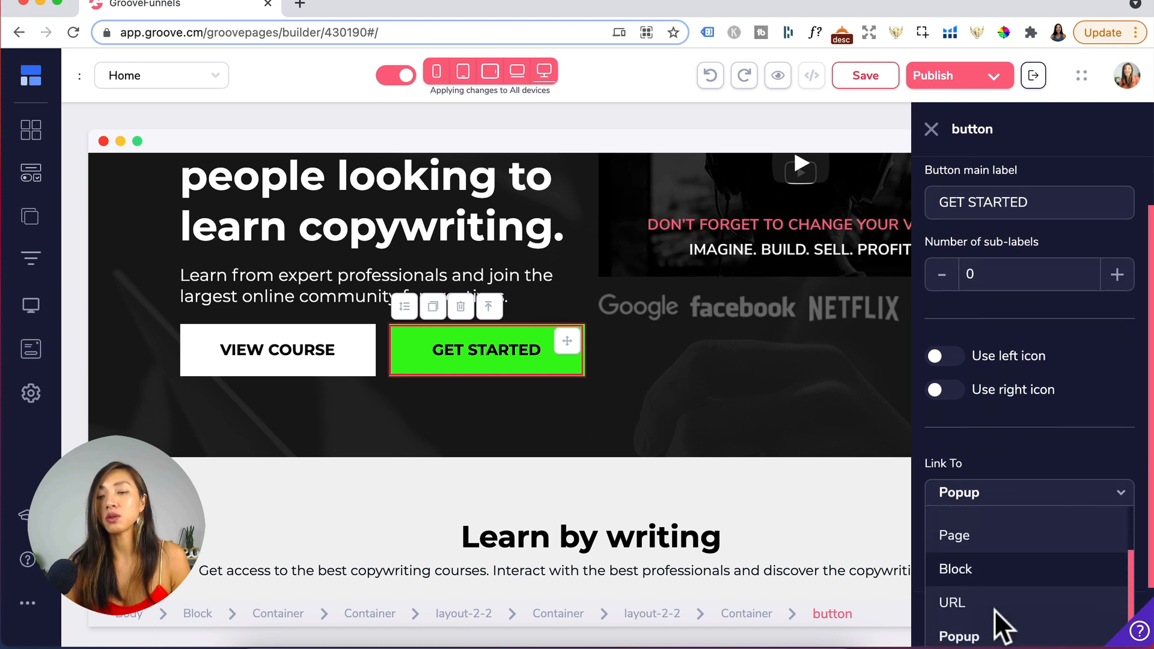
click(959, 634)
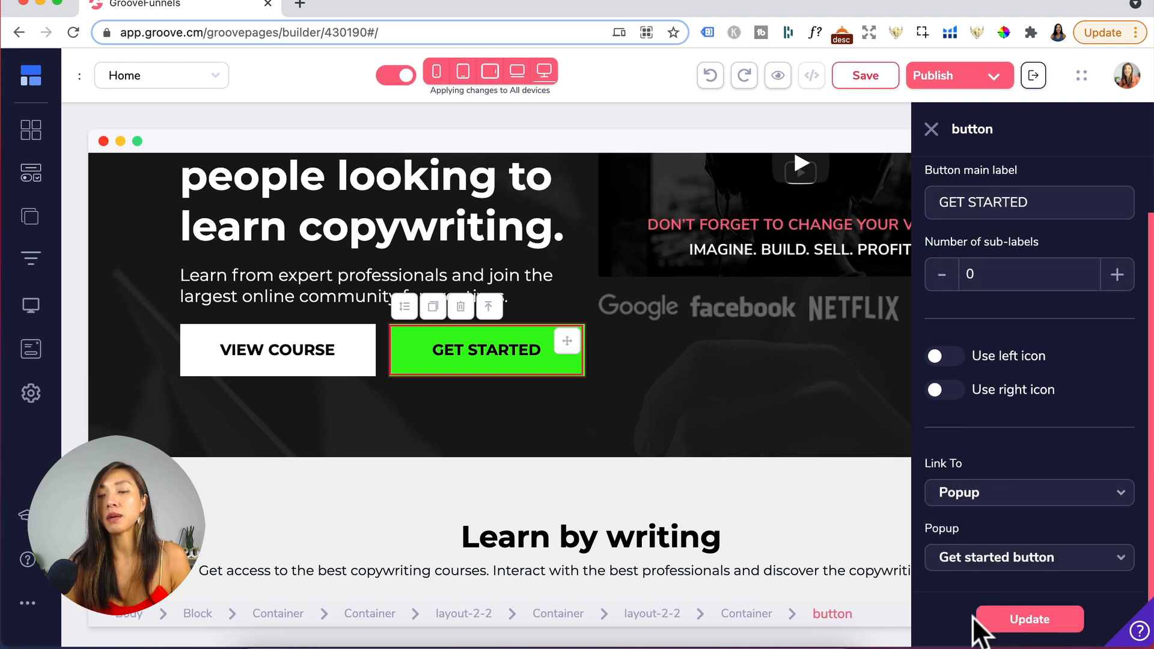
click(1009, 563)
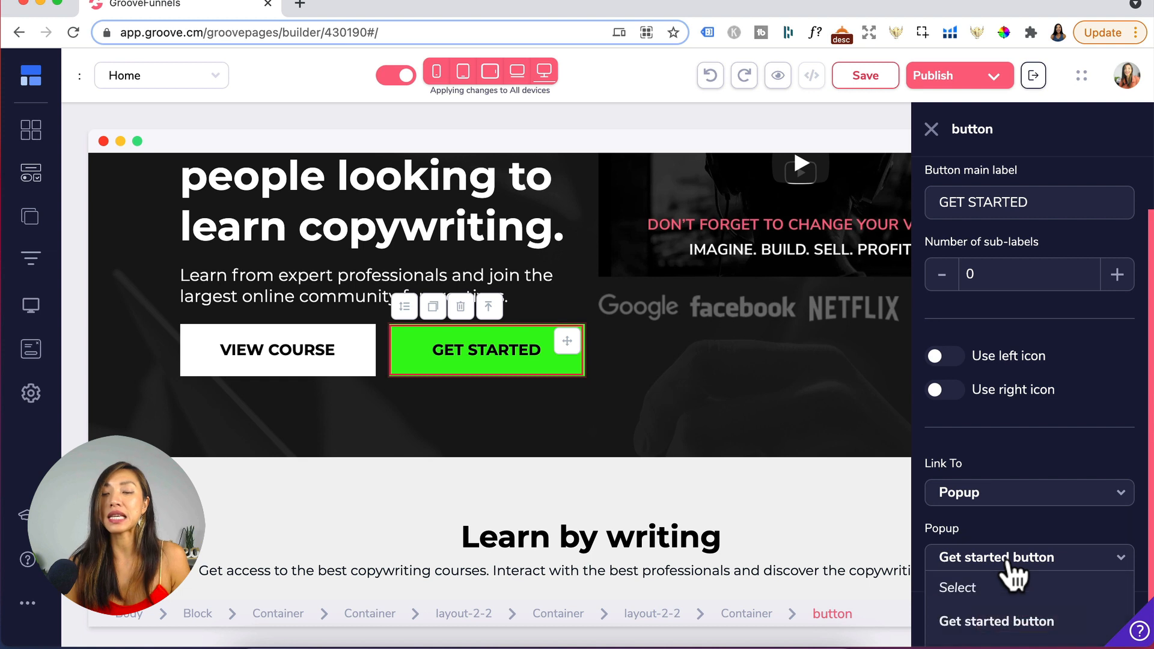
scroll(1010, 598, down, 1)
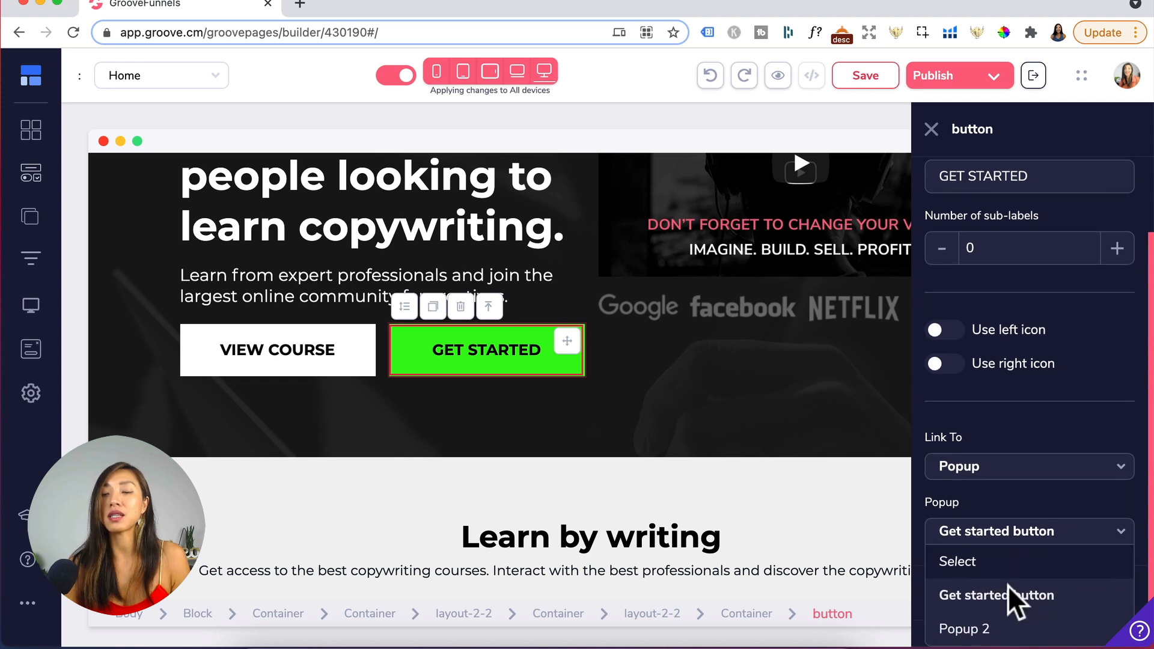
click(955, 628)
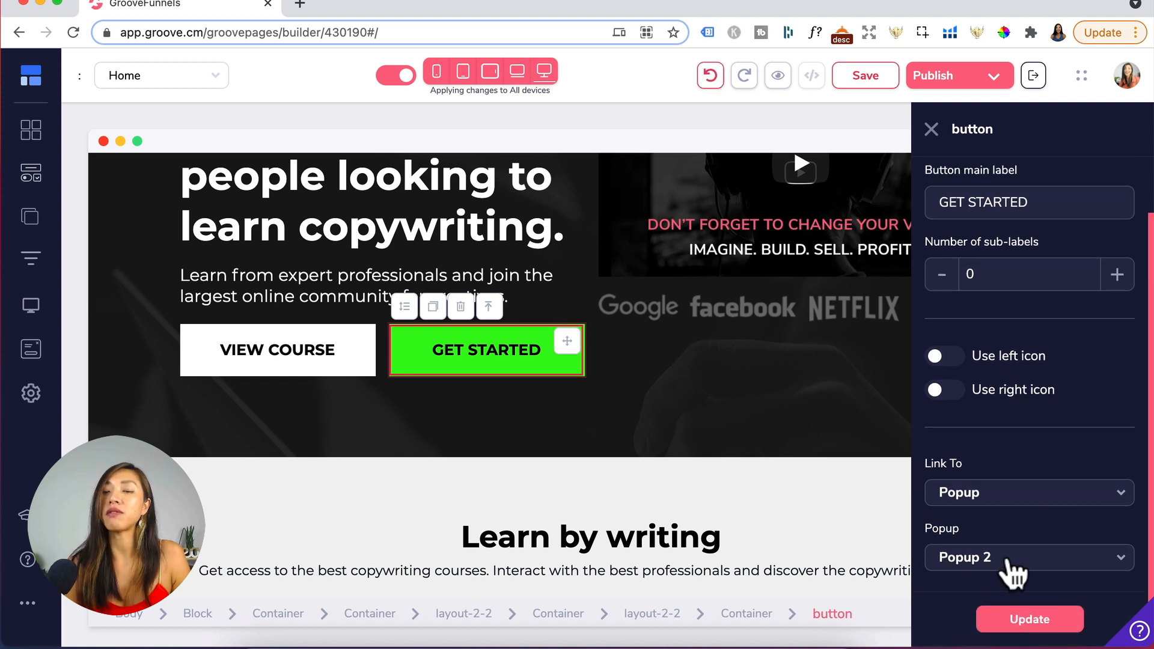
- Open the options menu of Popup 2 in the popups list
click(30, 352)
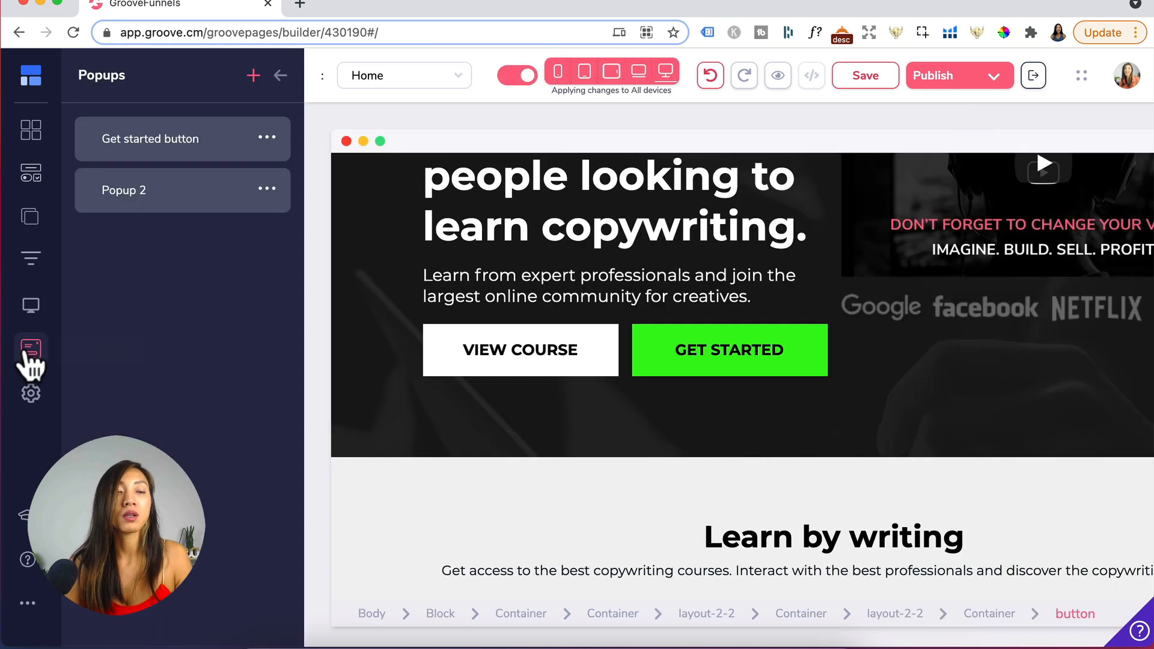
click(267, 190)
click(125, 263)
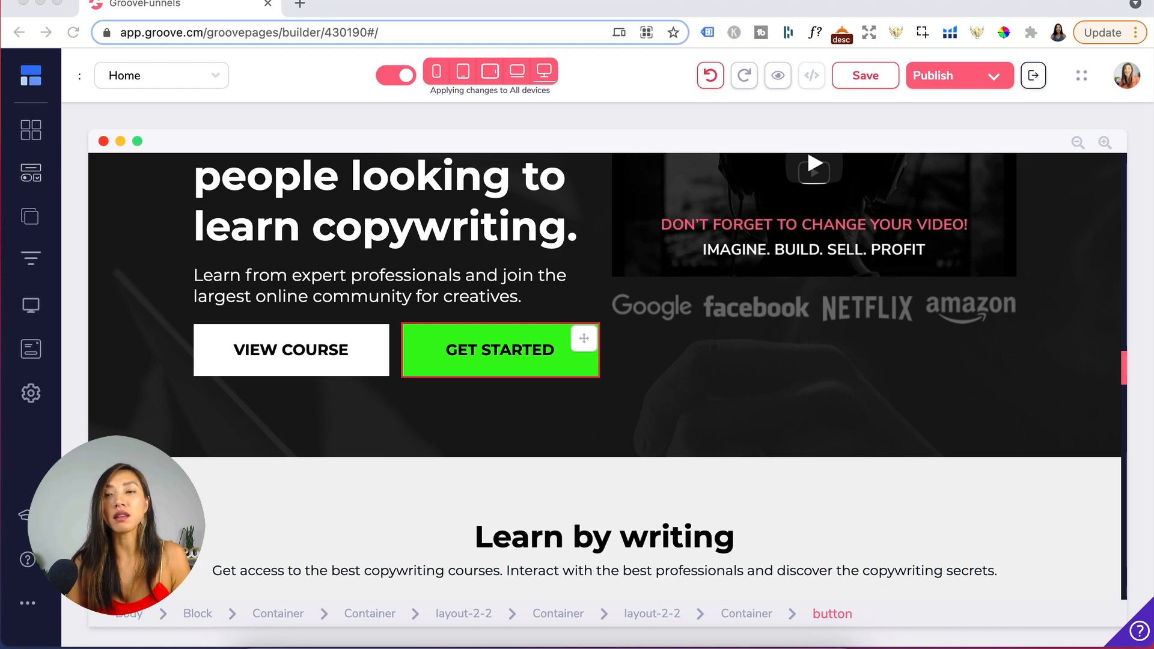
- Open the account's integrations and browse the integration types offered for adding a new one, without adding any
click(1126, 78)
click(1126, 78)
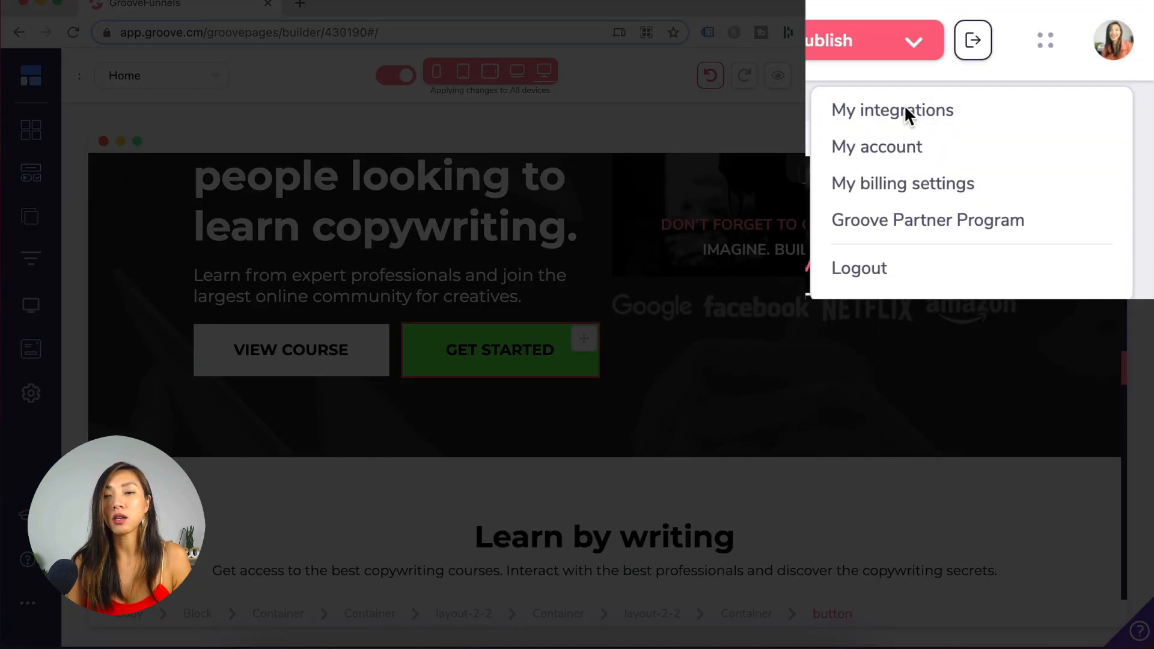
click(987, 119)
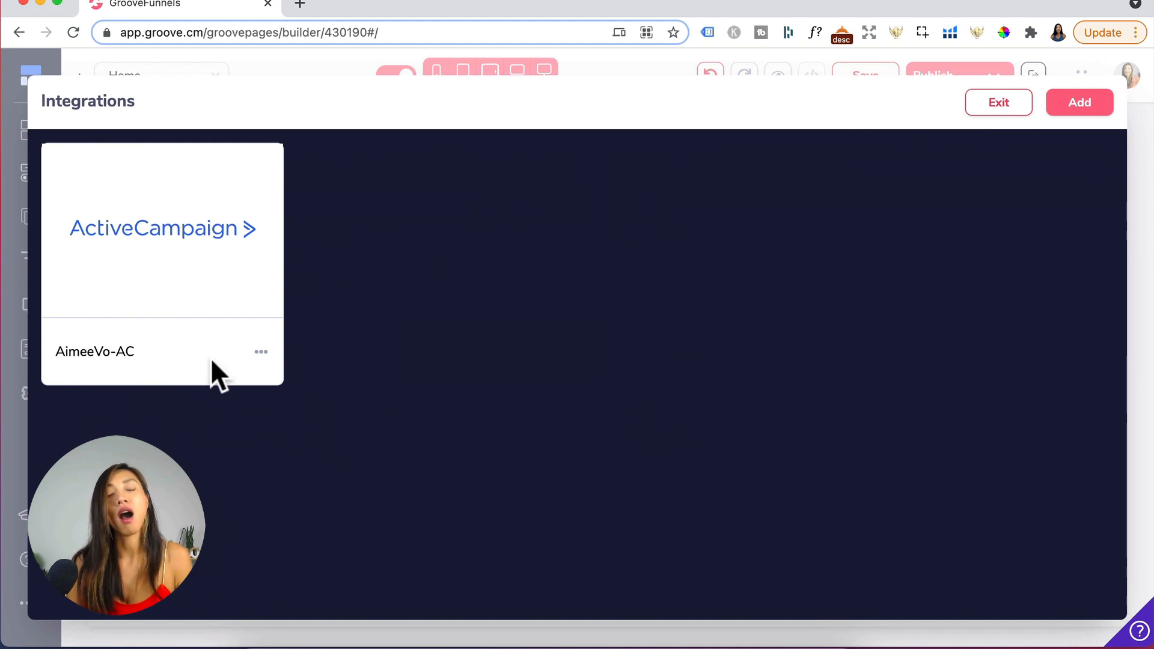
click(1082, 108)
click(1010, 222)
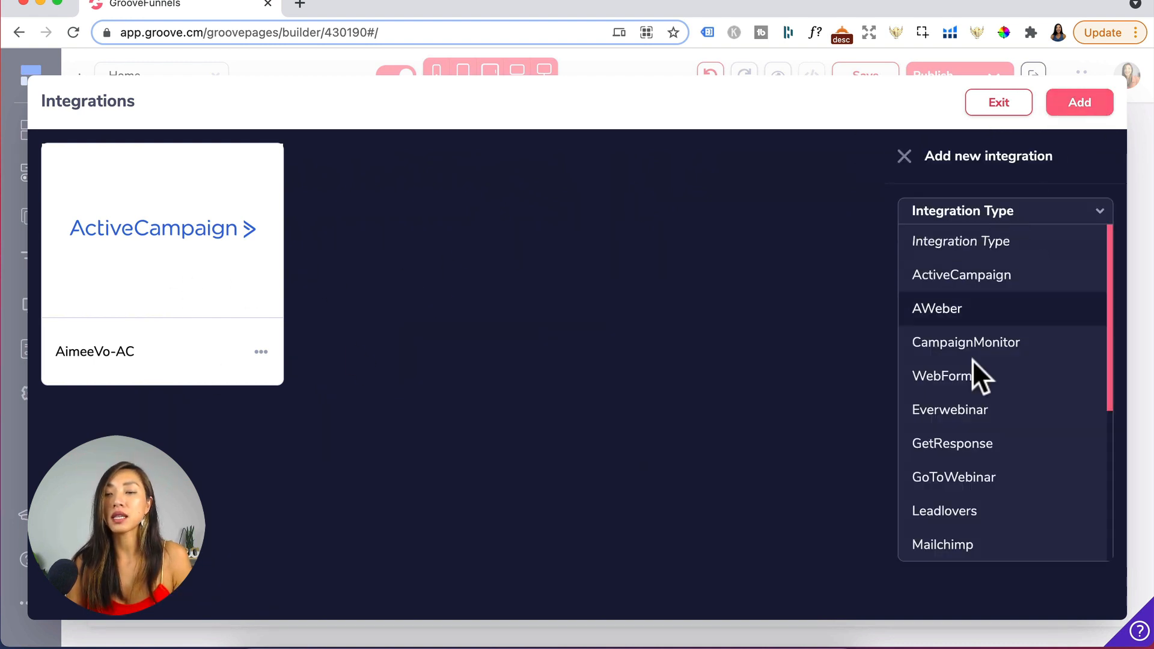
click(961, 340)
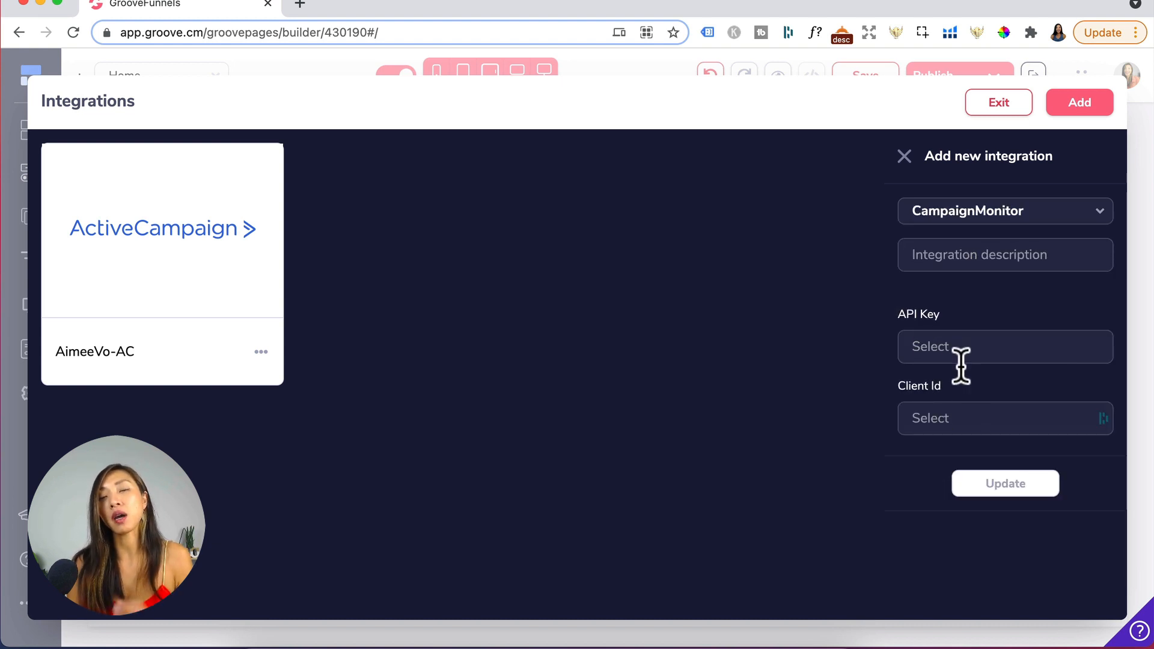
click(1016, 215)
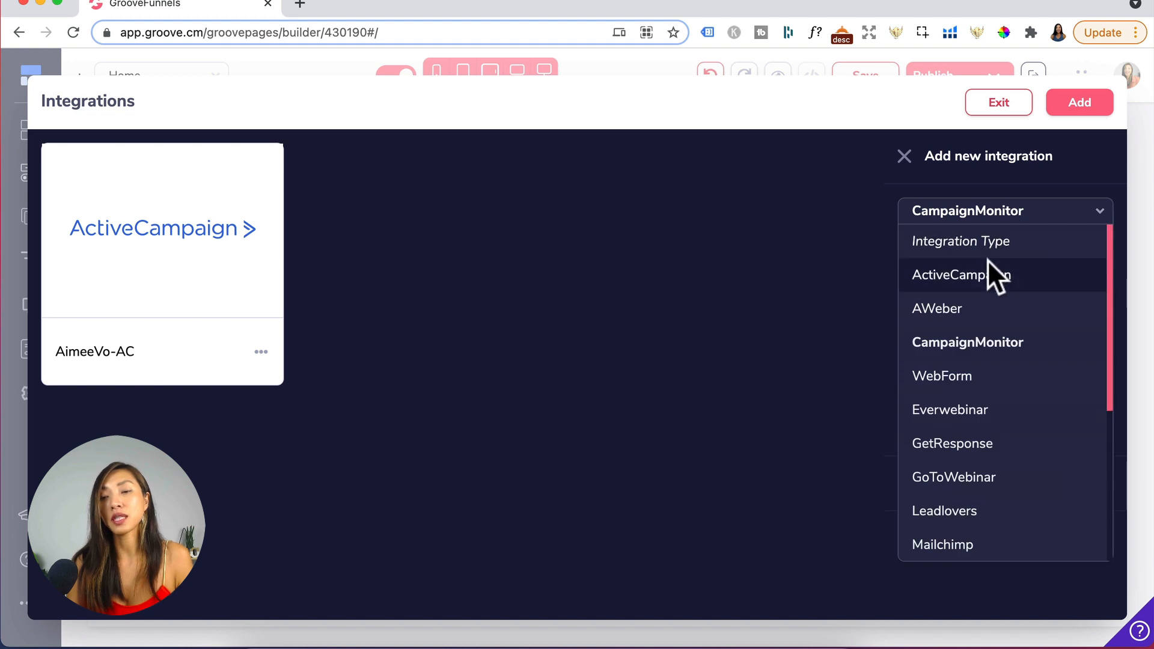
click(986, 271)
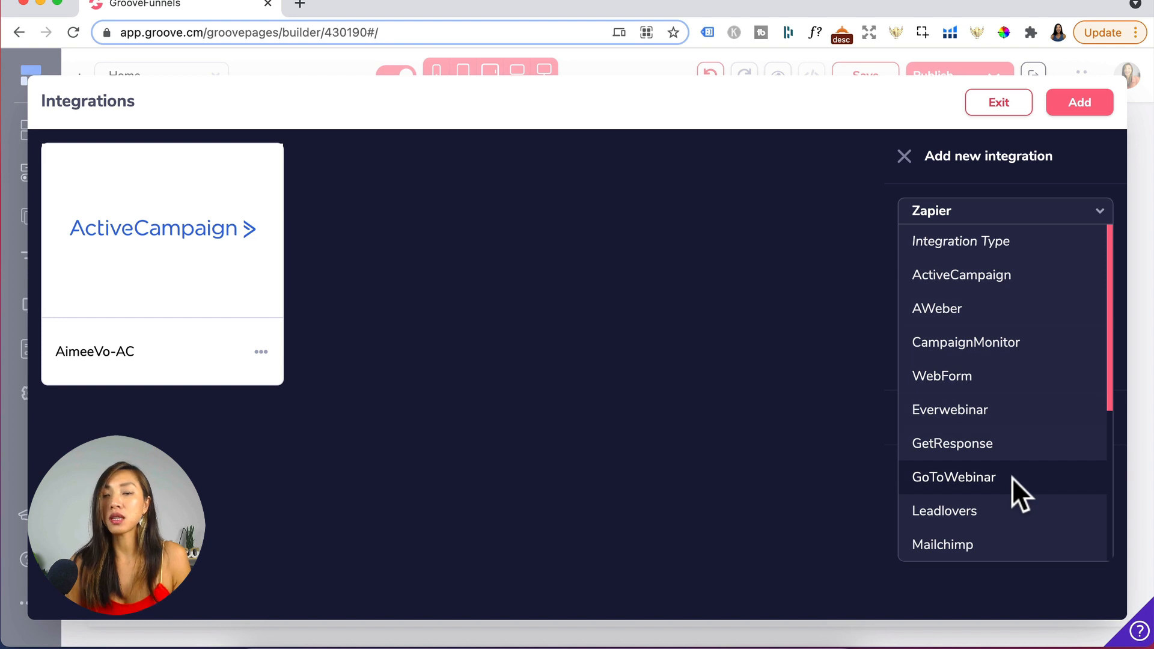
scroll(1011, 477, down, 5)
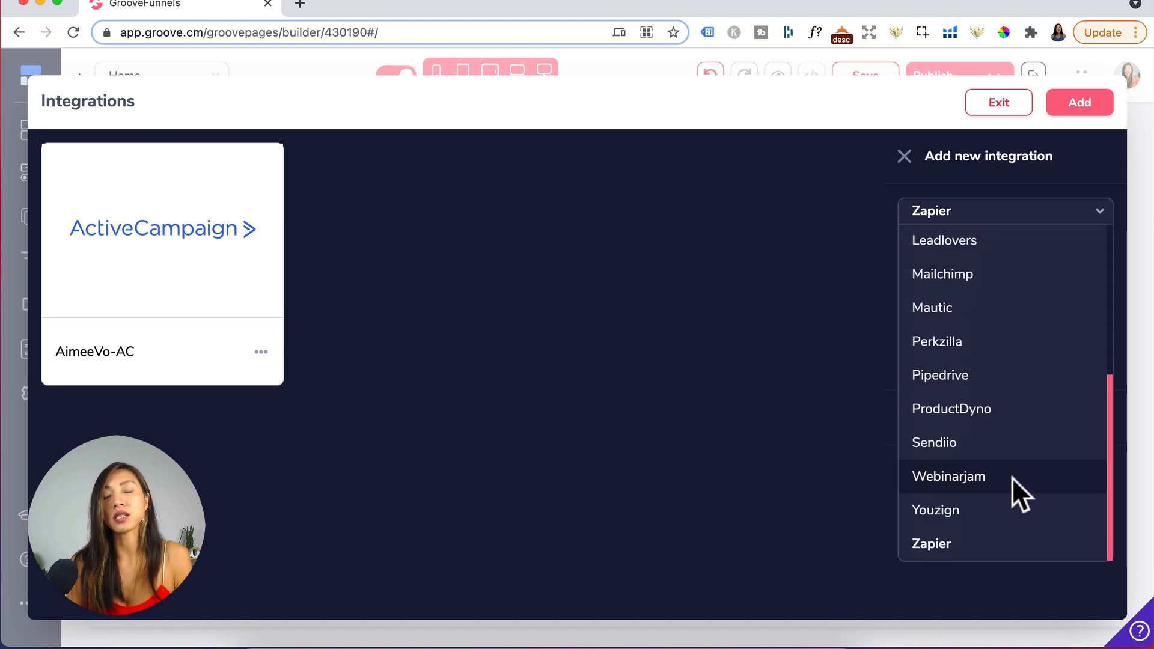
click(990, 106)
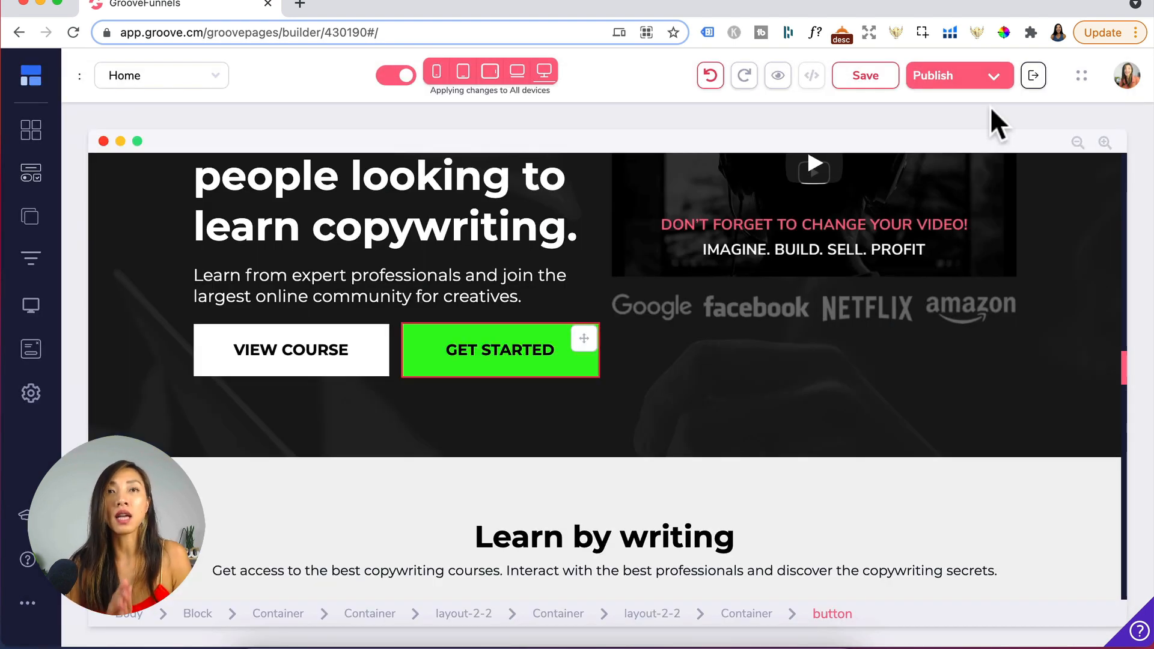
click(812, 214)
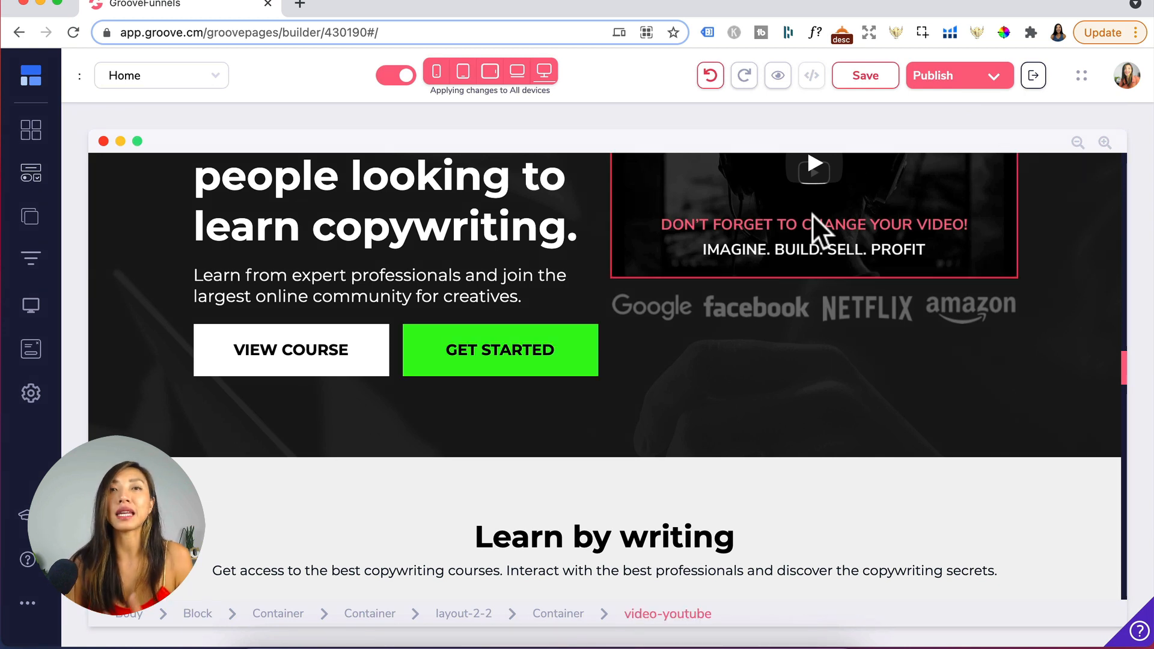
click(32, 175)
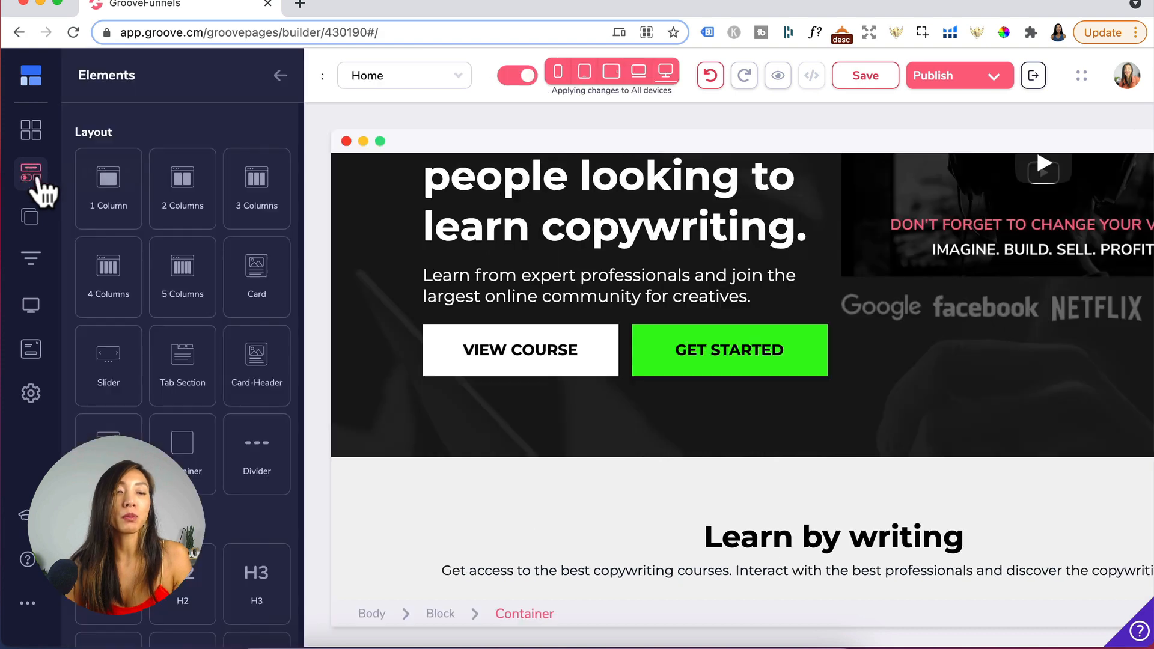
scroll(164, 428, down, 20)
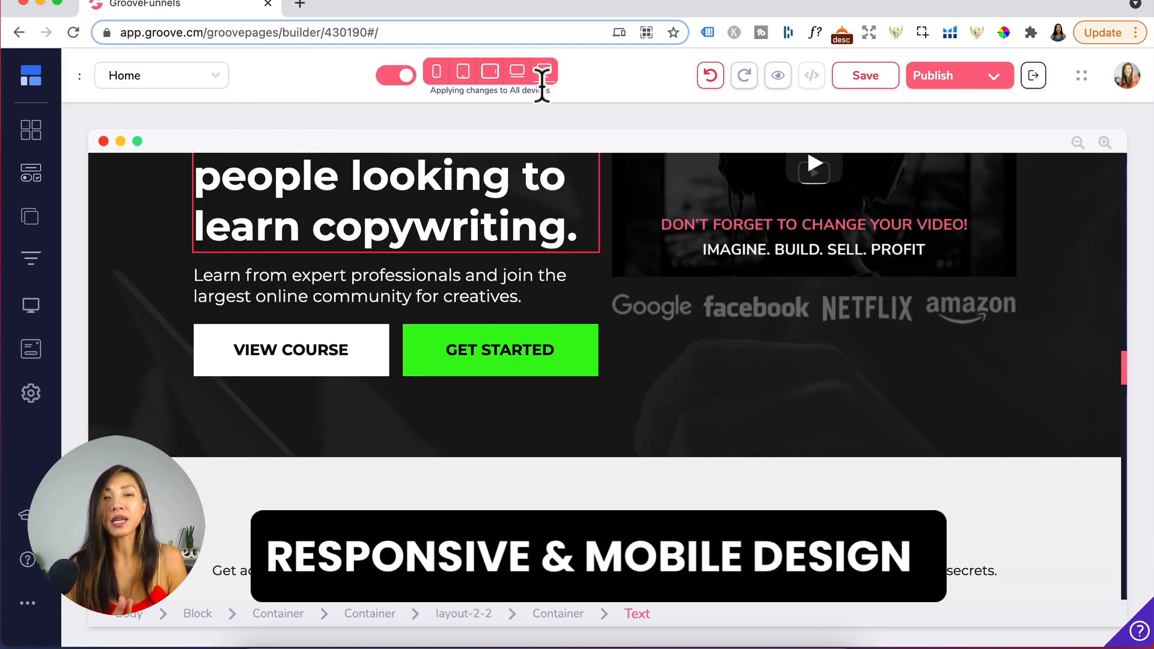
click(727, 353)
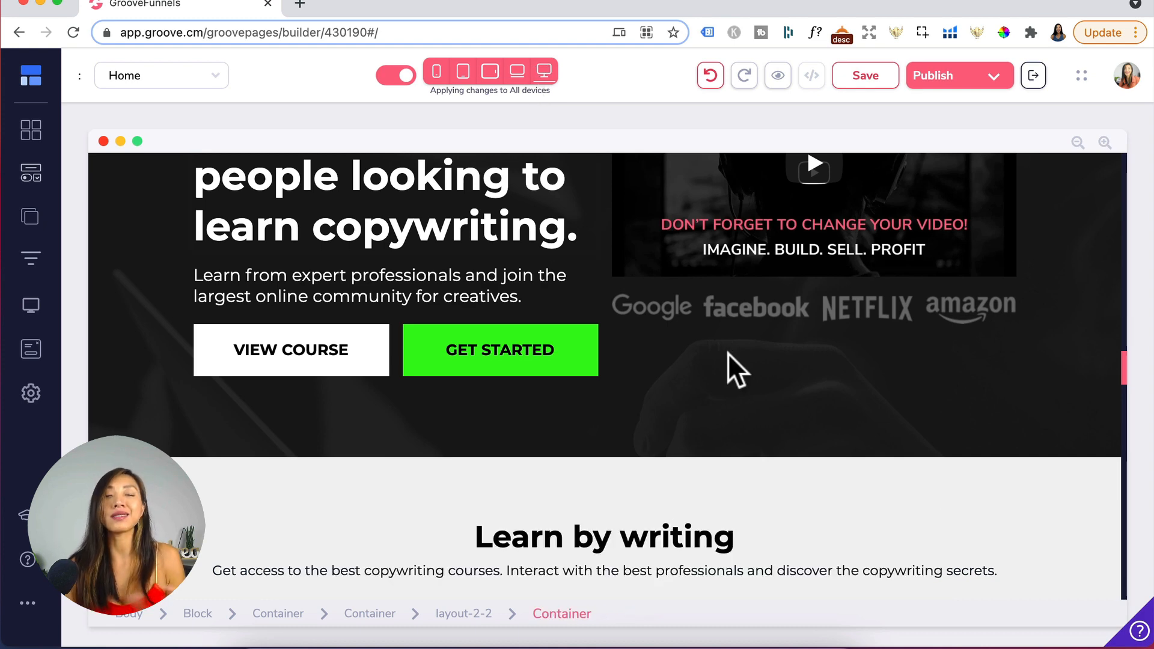
scroll(726, 352, down, 1)
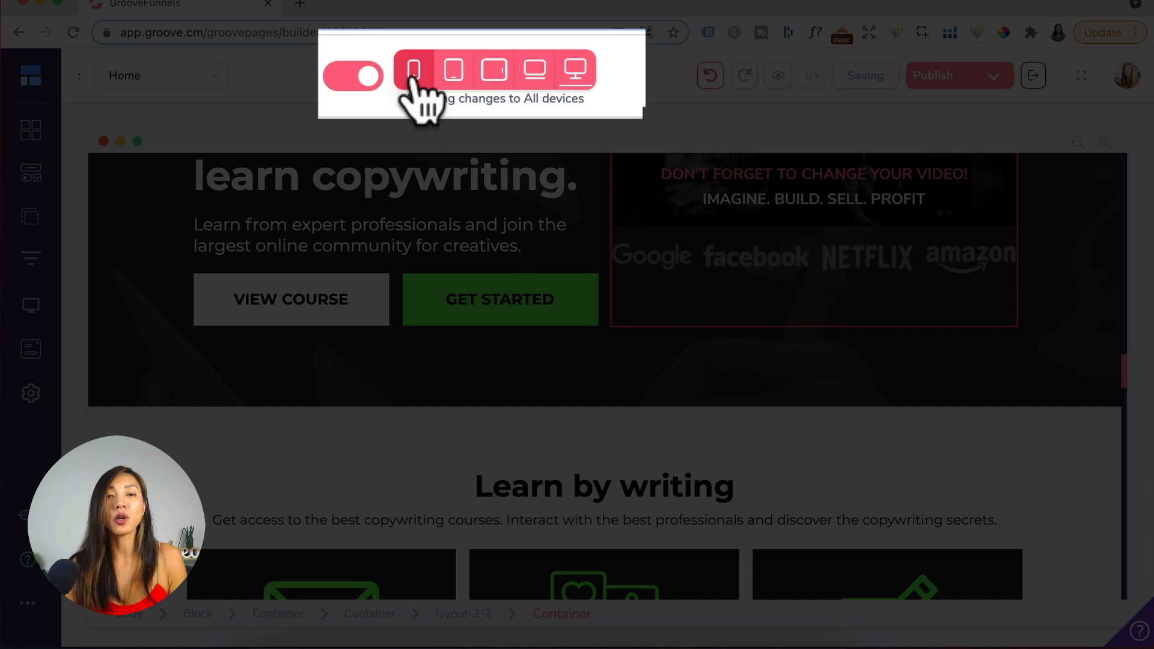
- Switch the canvas to mobile view and scroll back up through the page
click(413, 78)
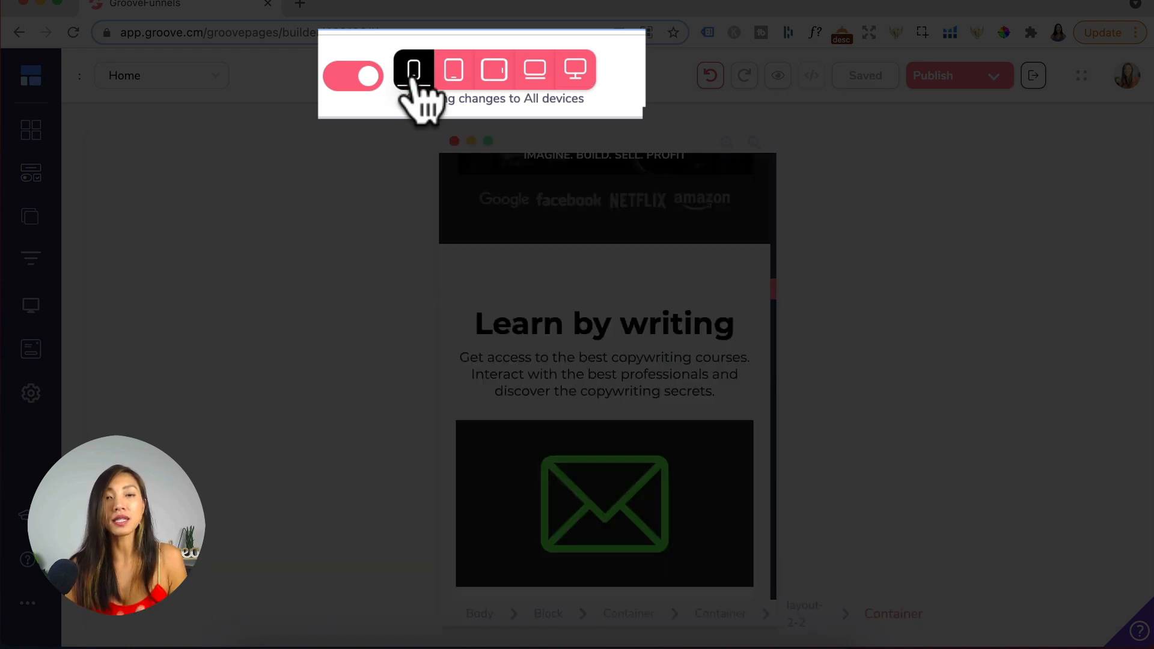
scroll(546, 319, up, 8)
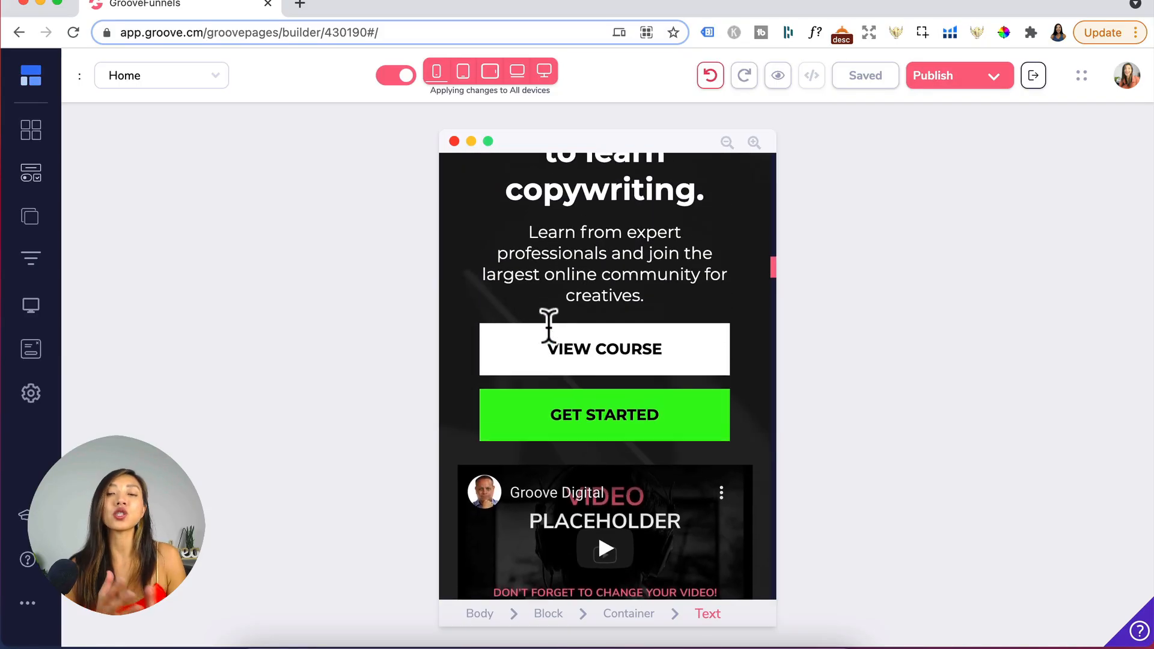
scroll(547, 325, up, 10)
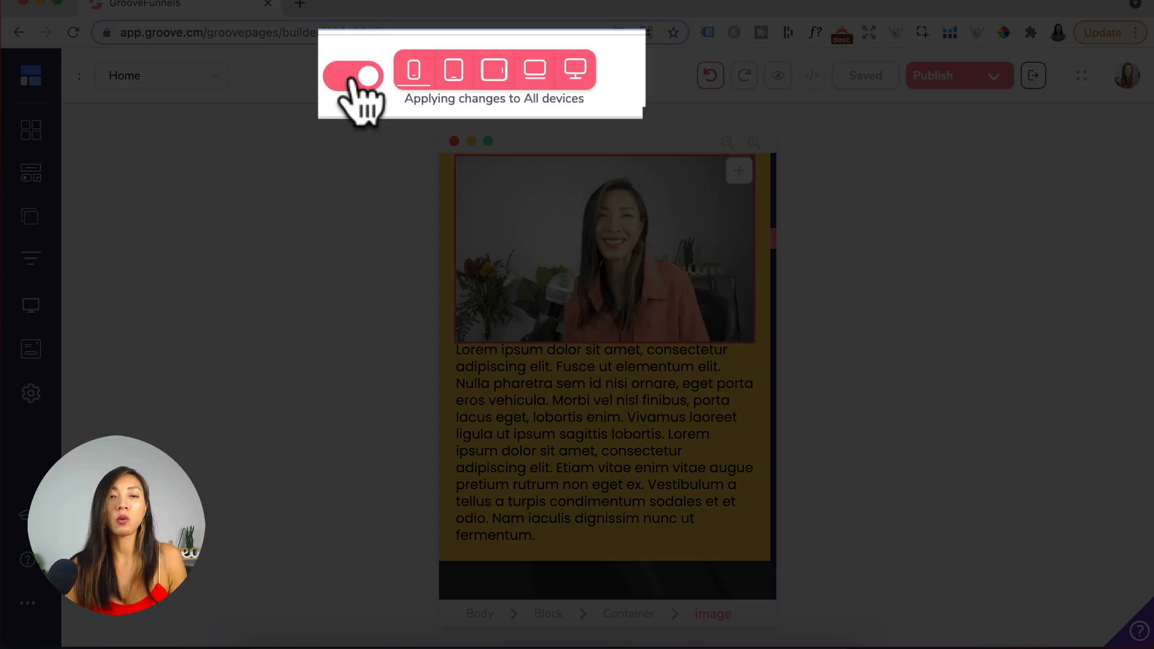
- Set editing to apply changes to the mobile device only and select the paragraph under the image
click(399, 77)
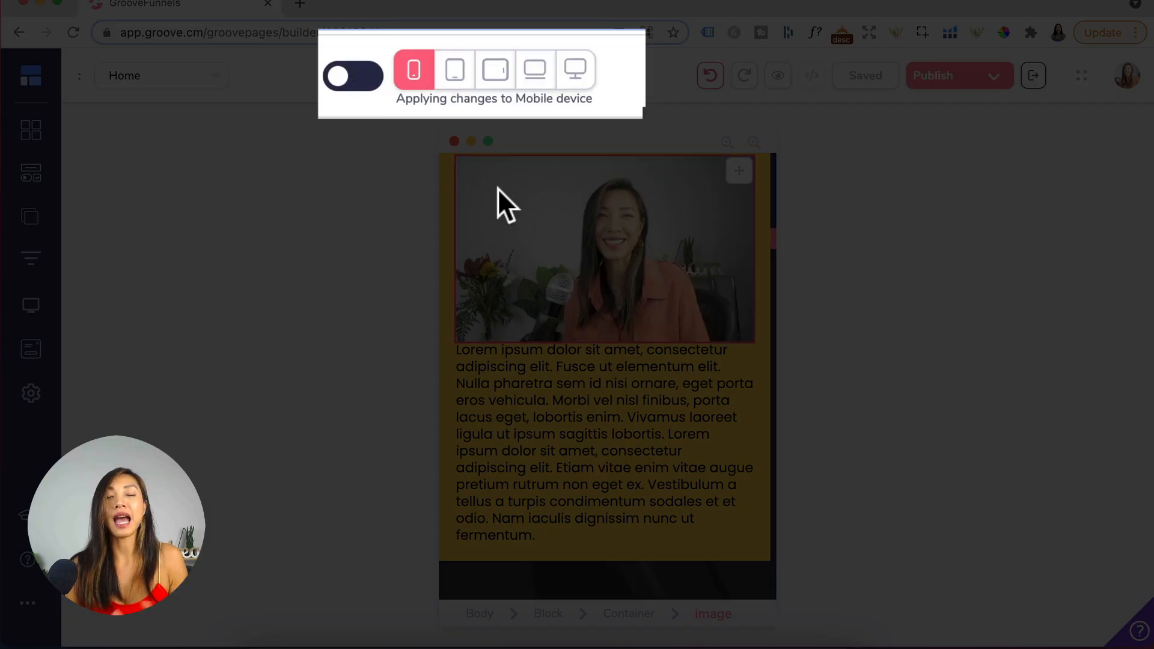
scroll(597, 366, down, 5)
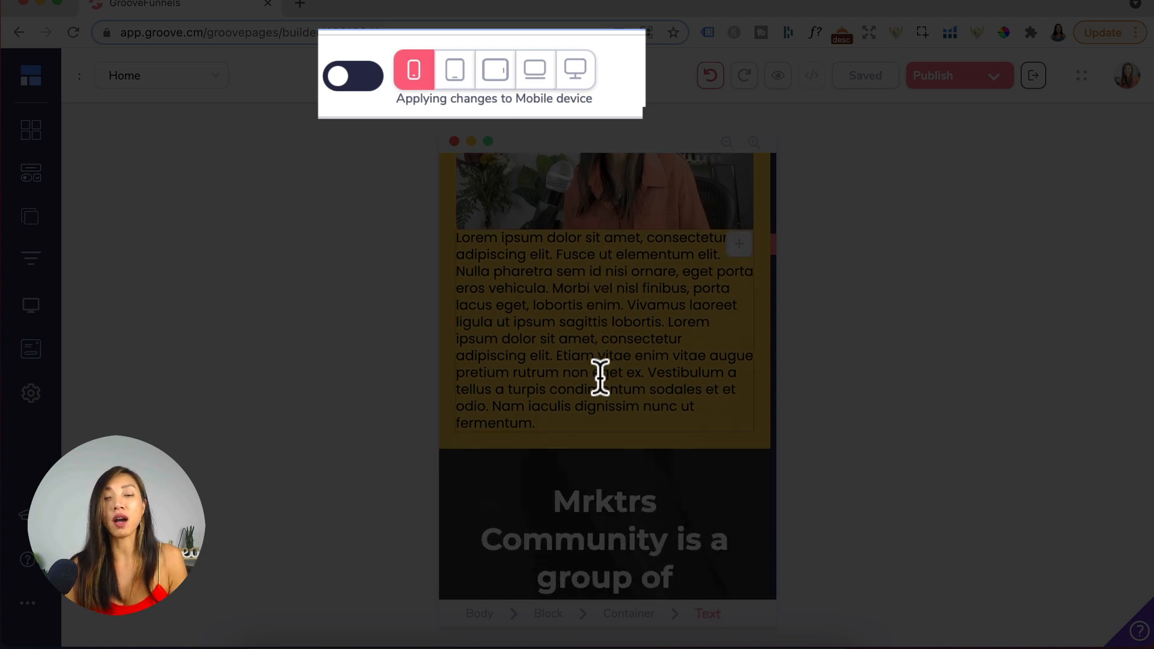
click(597, 378)
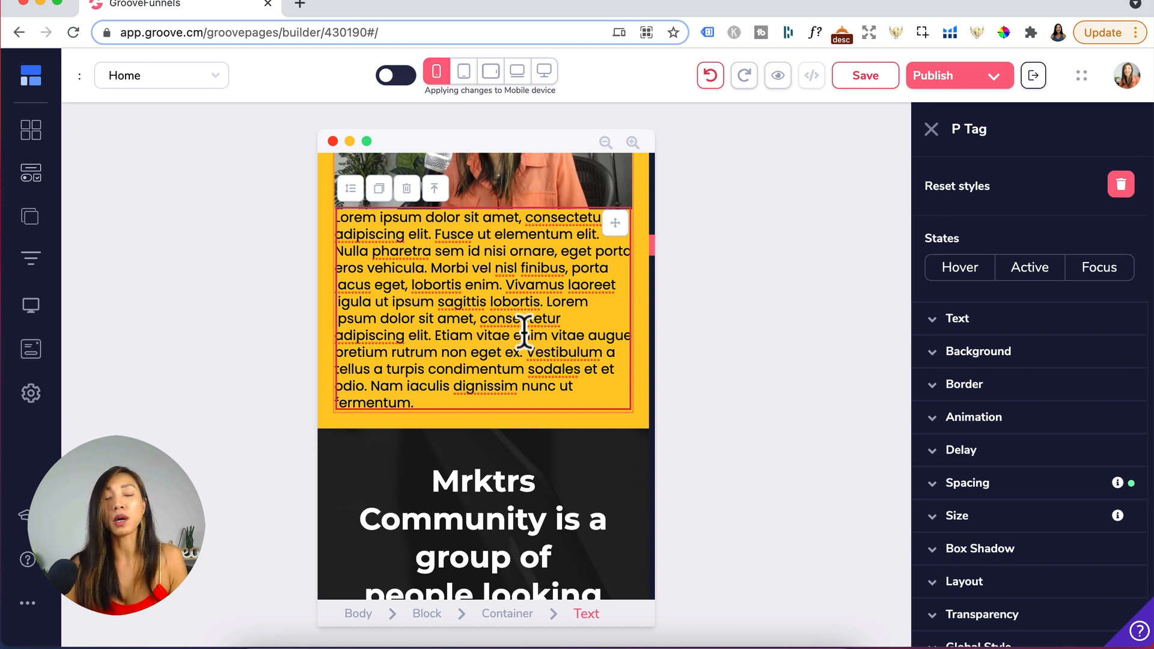
- Switch to vertical tablet view and set editing back to apply changes to all devices
click(463, 78)
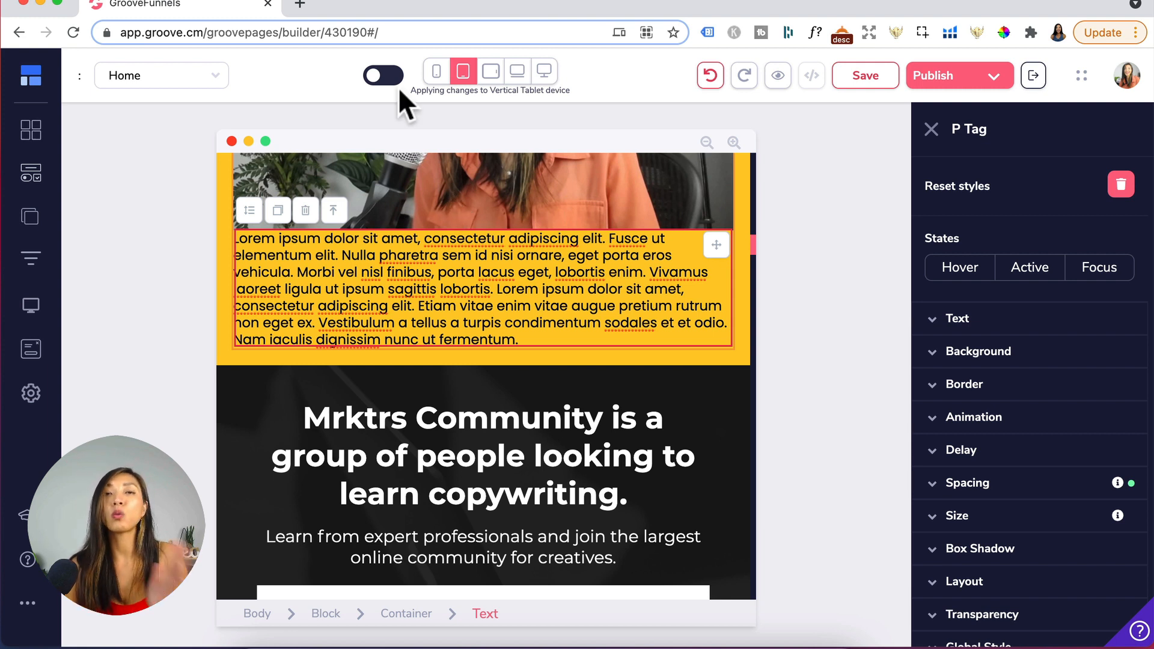
click(386, 76)
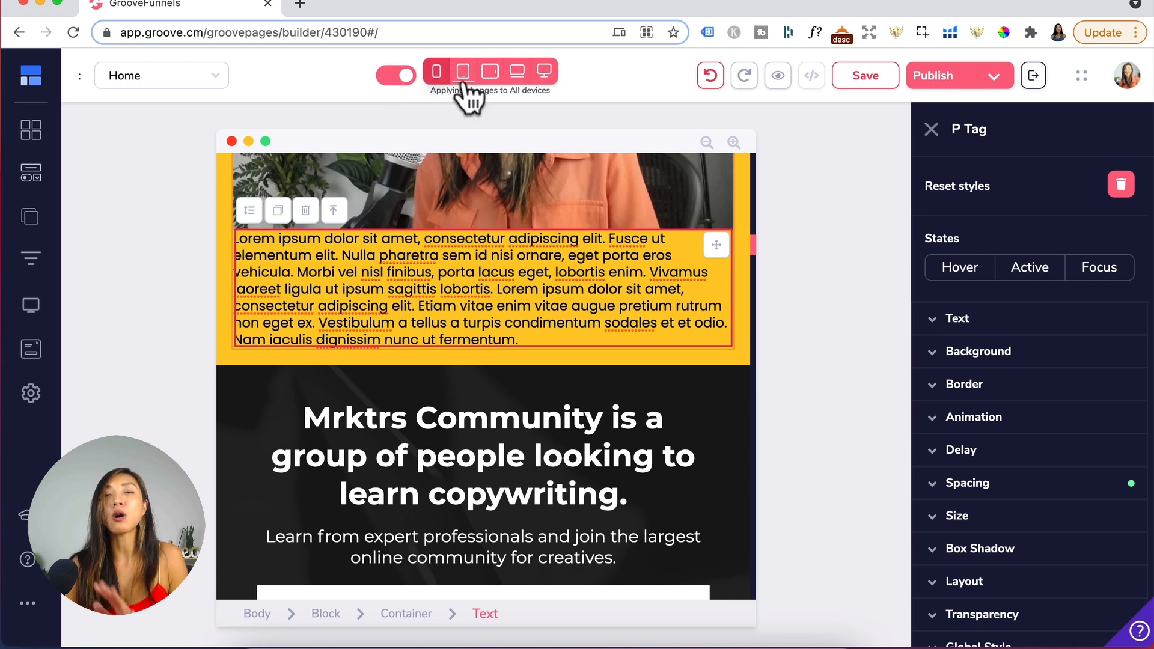
- Preview the paragraph section in desktop and mobile views and toggle the device-specific editing switch
click(544, 72)
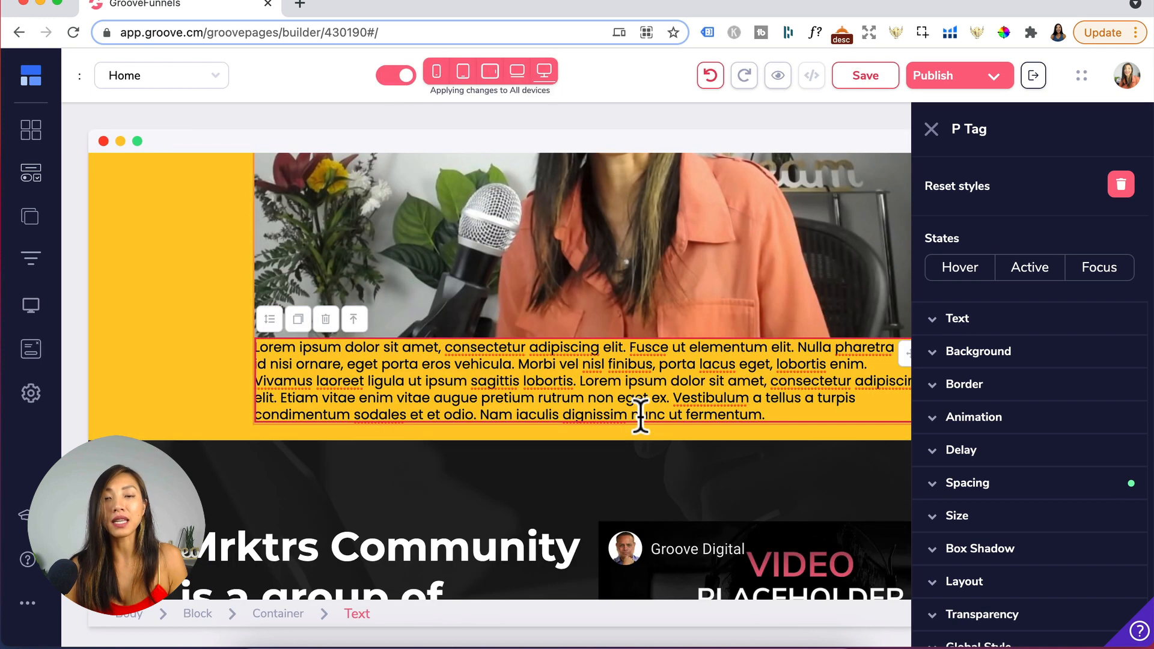
scroll(641, 416, down, 1)
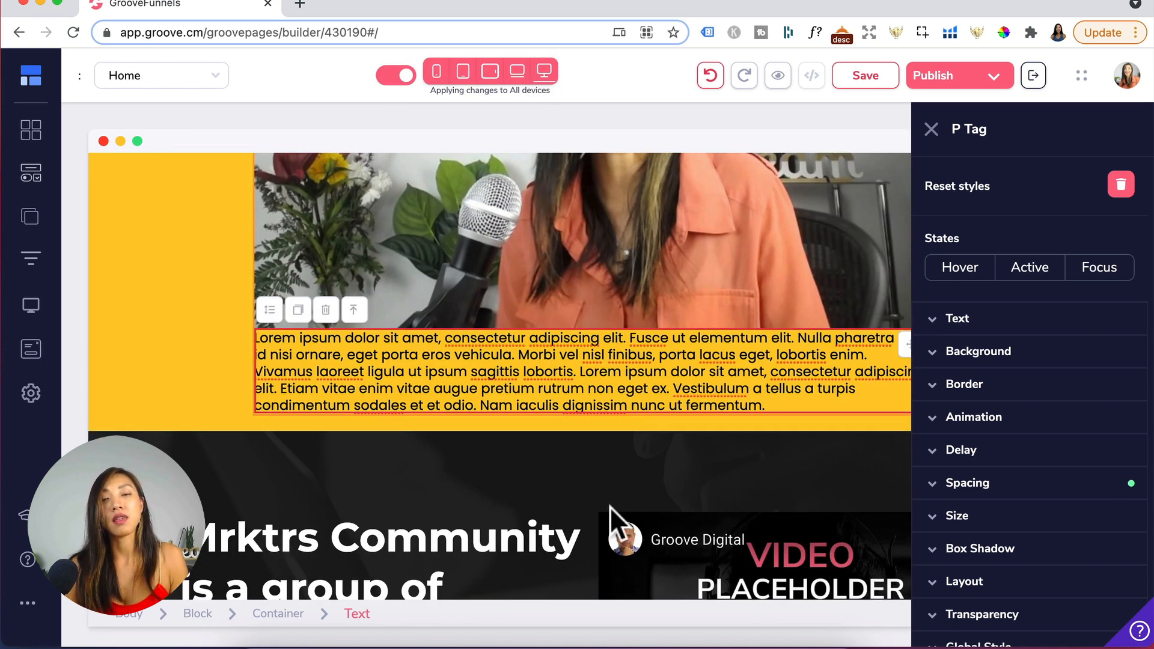
click(437, 75)
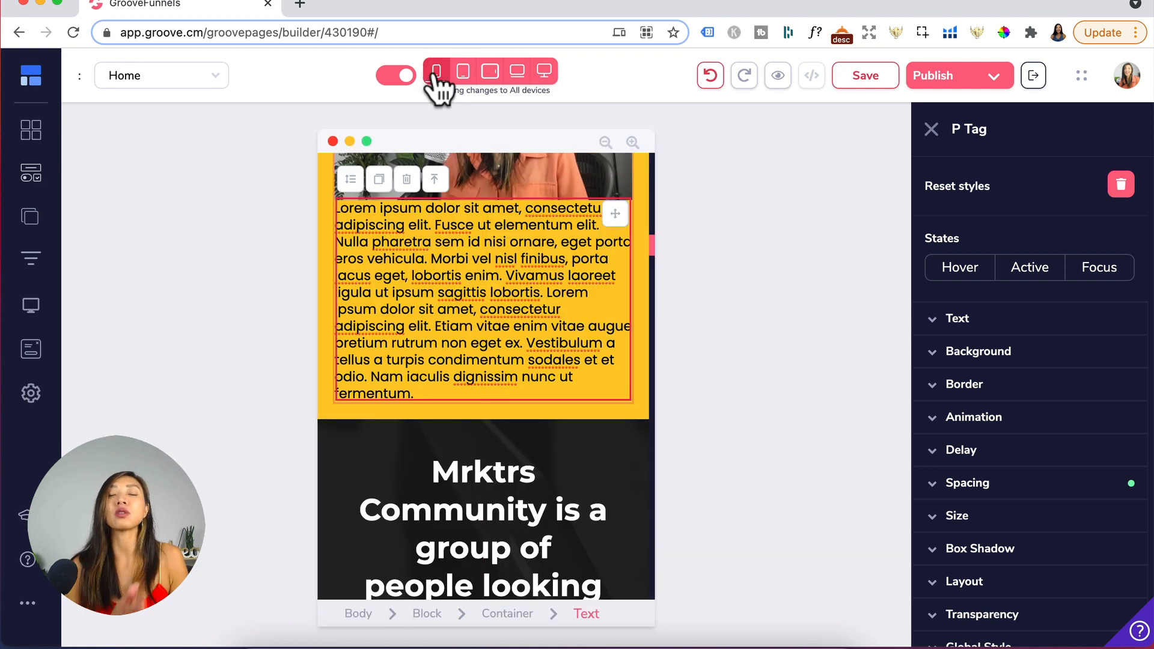
click(388, 76)
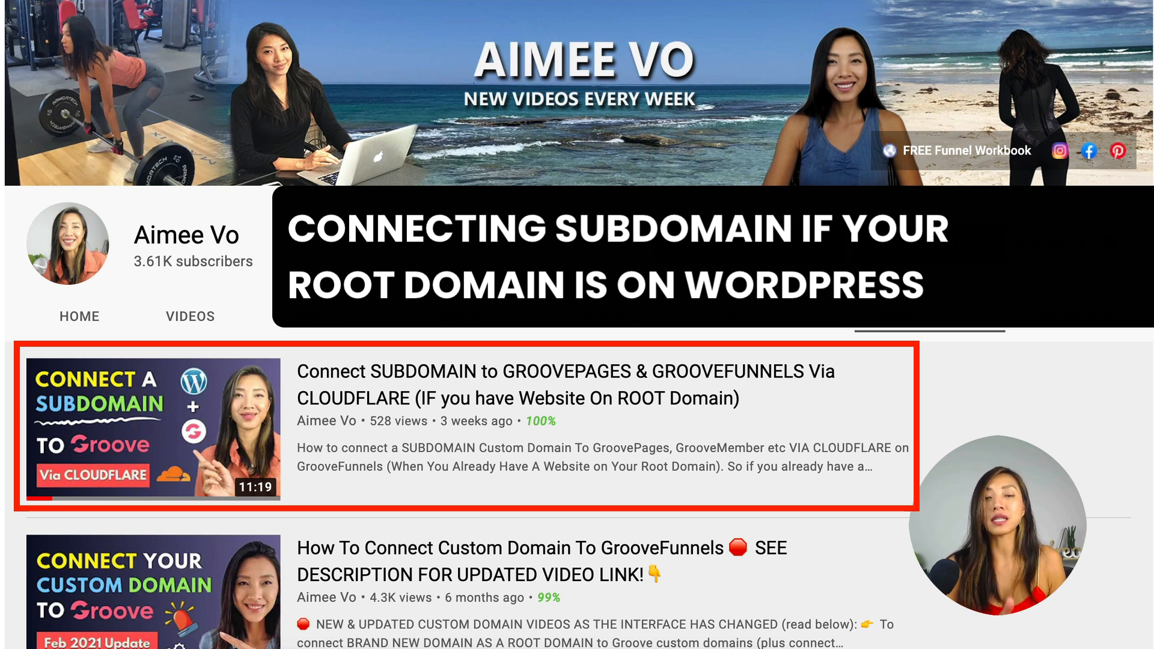
mouse_move(905, 375)
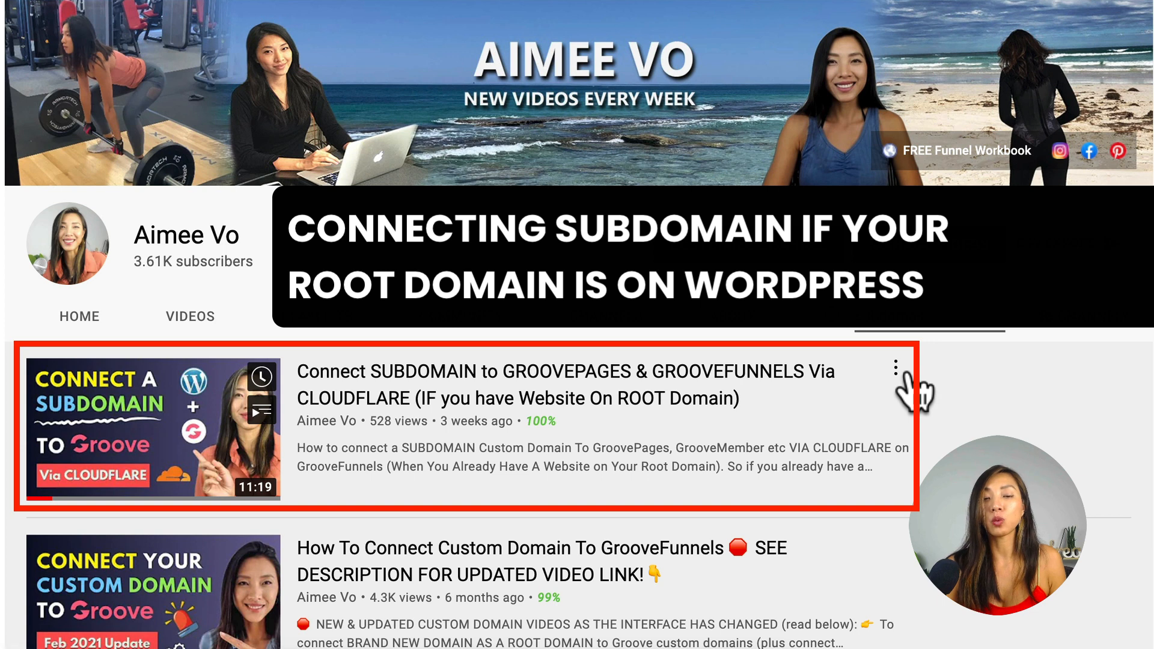